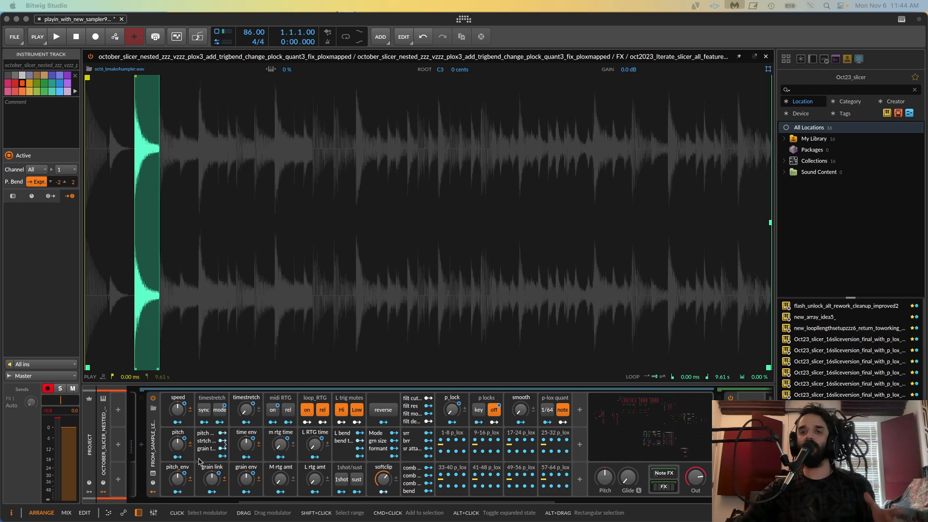
- Play the project from the start to hear the sliced break, and stop playback
{"action": "left_click", "coordinate": [76, 38]}
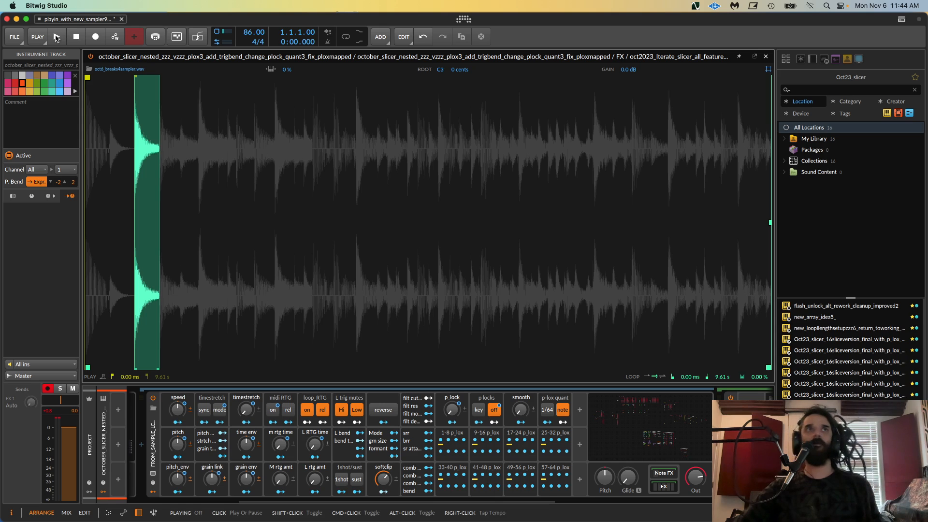
{"action": "left_click", "coordinate": [57, 37]}
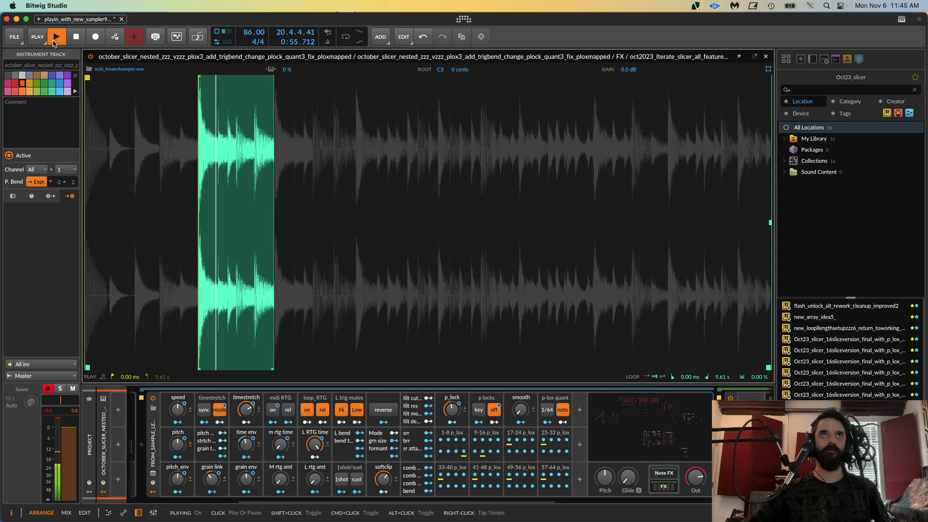
{"action": "left_click", "coordinate": [78, 38]}
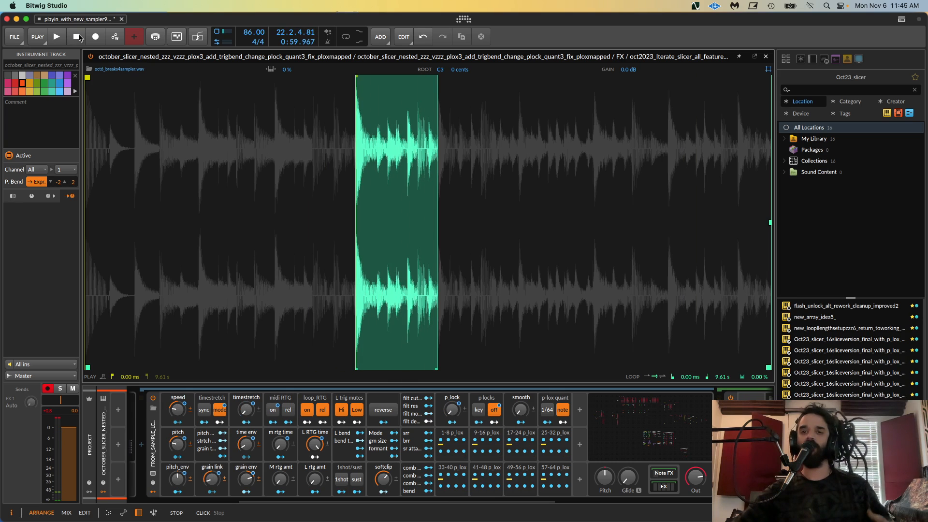
- Close the expanded sample view, deactivate the october_slicer_nested track and select the Oct23_slicer_16slice track
{"action": "left_click", "coordinate": [766, 57]}
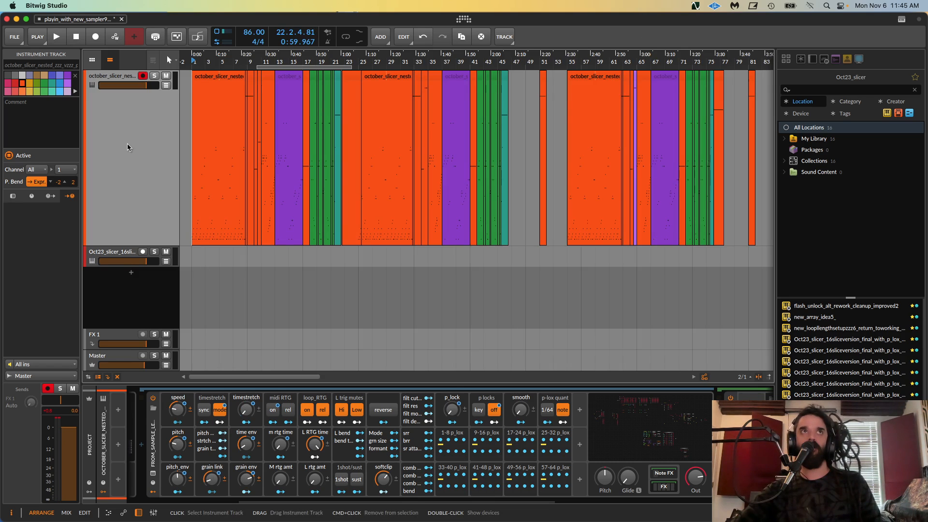
{"action": "key", "text": "alt+a"}
{"action": "left_click", "coordinate": [114, 256]}
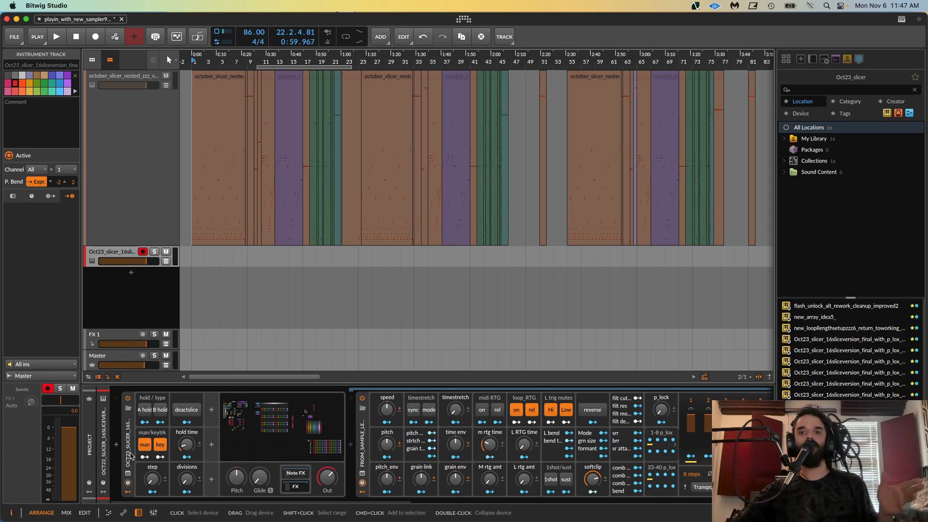
- Select the outer Oct23_slicer Poly Grid and look through its nested device chain up to the Sampler
{"action": "left_click", "coordinate": [130, 454]}
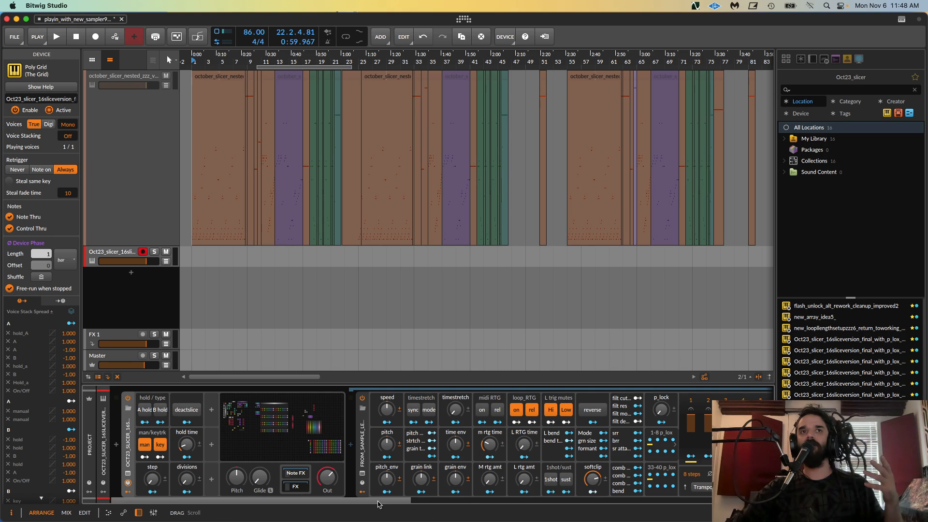
{"action": "left_click_drag", "start_coordinate": [381, 503], "coordinate": [707, 514]}
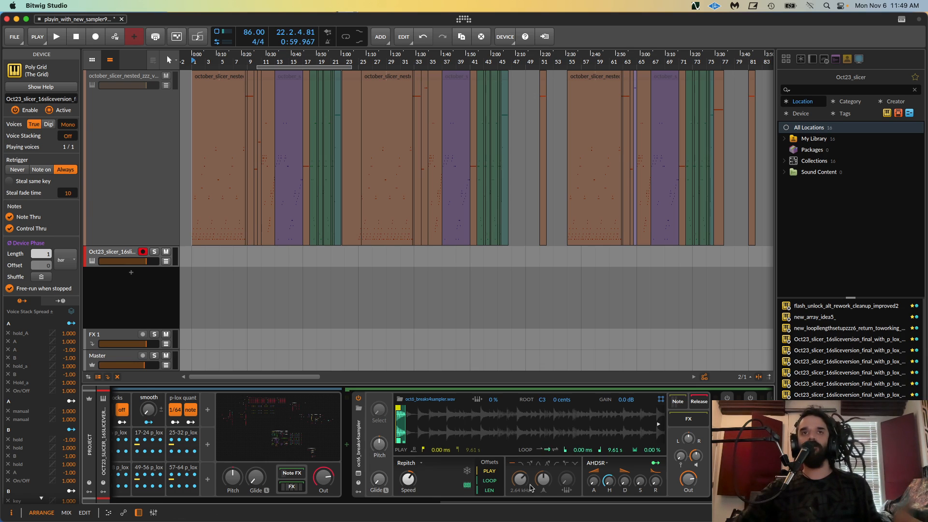
{"action": "left_click_drag", "start_coordinate": [529, 501], "coordinate": [161, 497]}
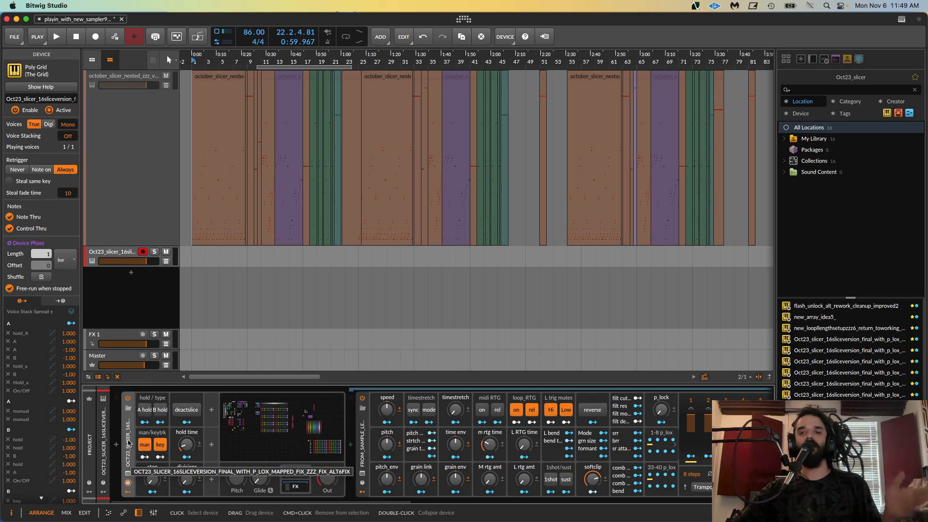
- Open the nested Sampler's waveform in a separate floating window and reduce the window's height
{"action": "left_click_drag", "start_coordinate": [266, 503], "coordinate": [526, 501]}
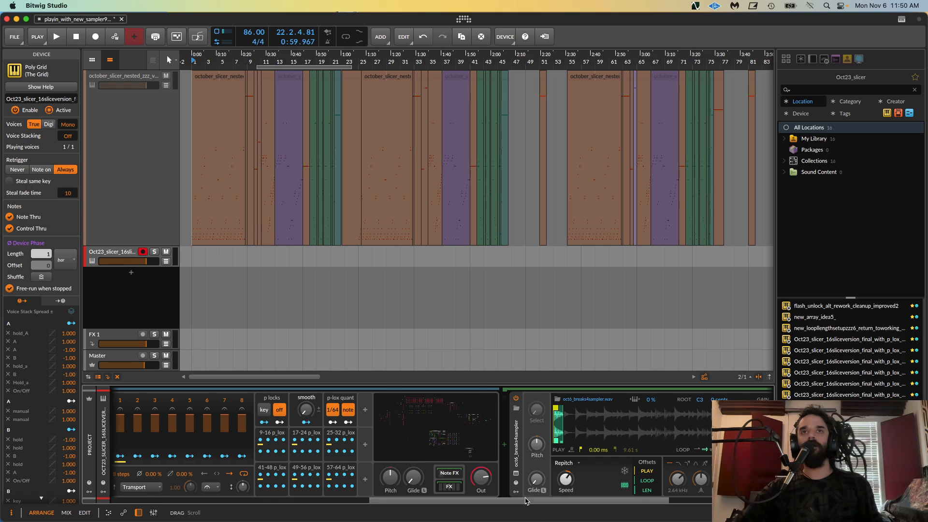
{"action": "left_click", "coordinate": [516, 473]}
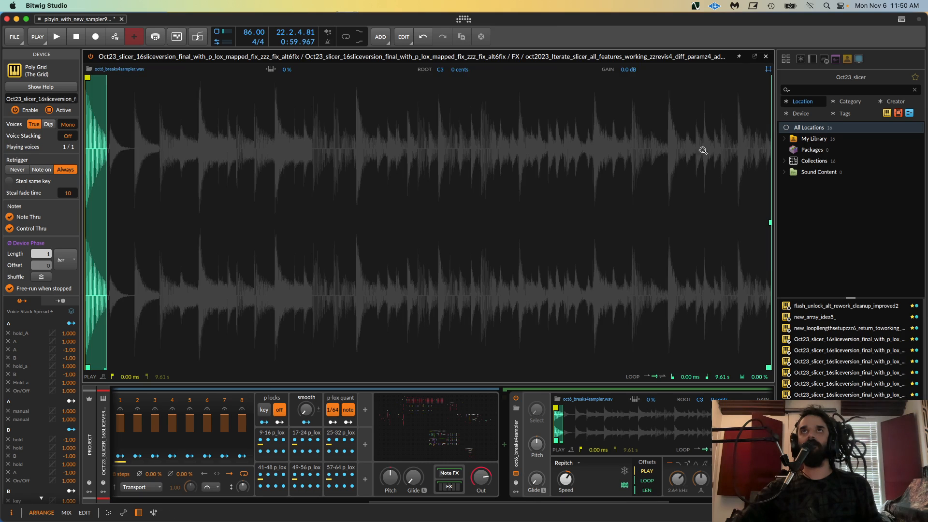
{"action": "left_click", "coordinate": [753, 57]}
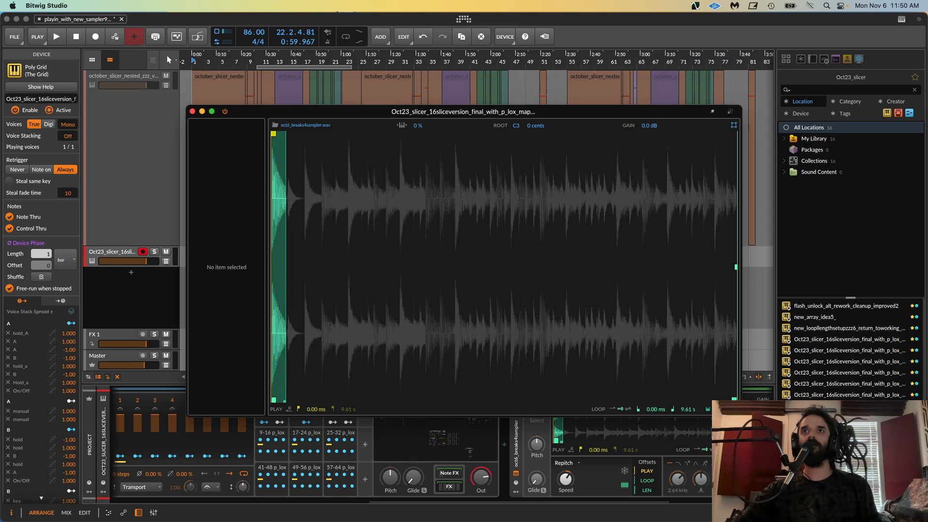
{"action": "left_click_drag", "start_coordinate": [741, 416], "coordinate": [741, 310]}
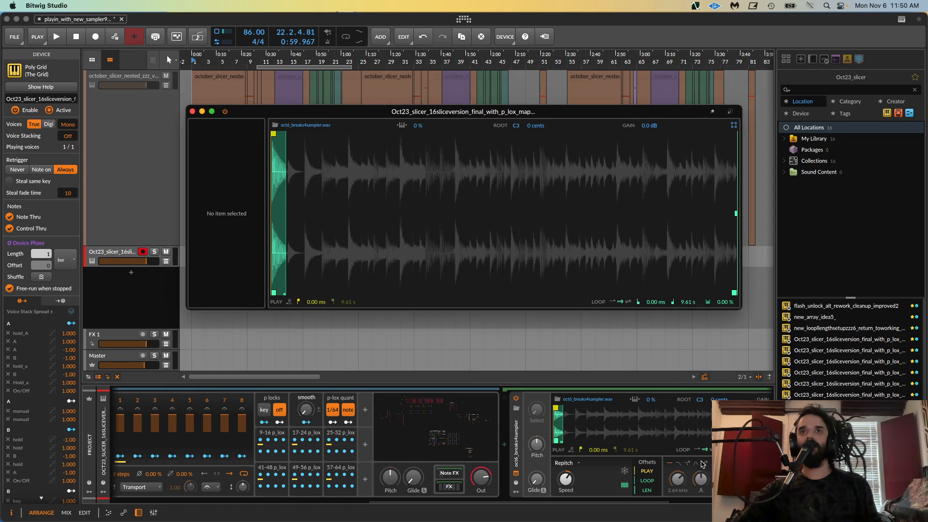
- Open the outer Oct23_slicer Poly Grid's patch and bring up its rows of coarse and fine slice knobs
{"action": "left_click_drag", "start_coordinate": [666, 502], "coordinate": [340, 503]}
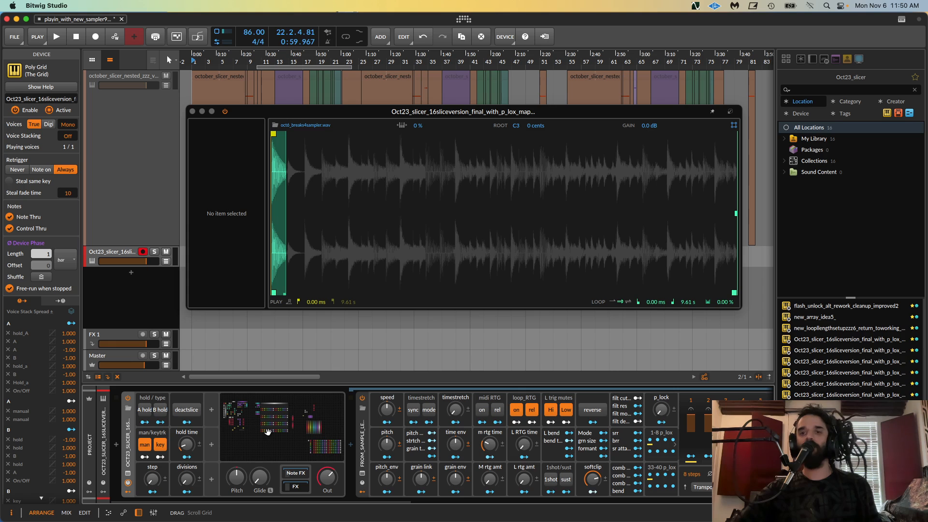
{"action": "left_click", "coordinate": [267, 431]}
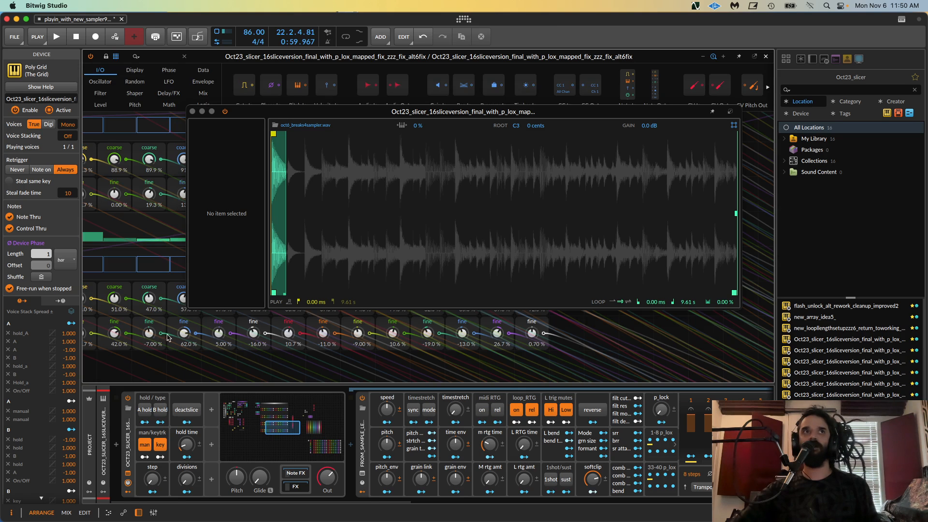
{"action": "left_click_drag", "start_coordinate": [150, 364], "coordinate": [362, 430]}
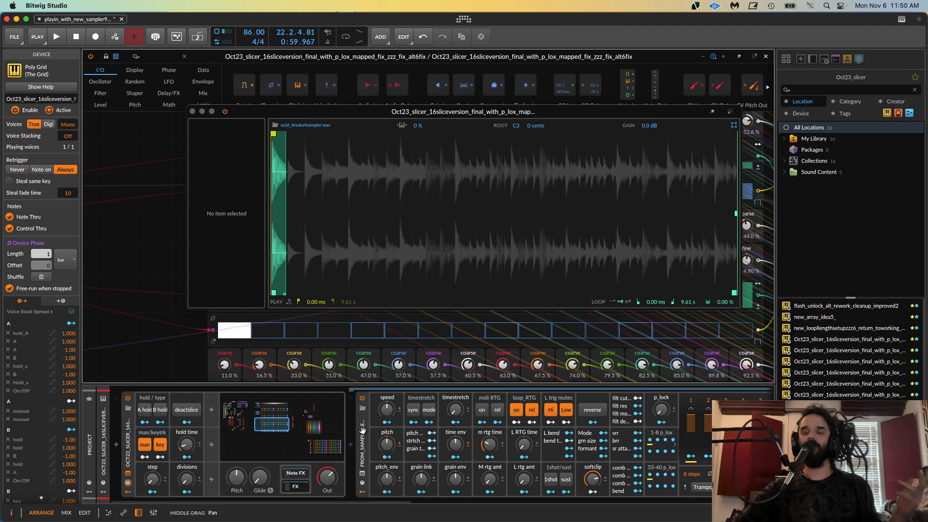
{"action": "left_click_drag", "start_coordinate": [363, 430], "coordinate": [327, 426]}
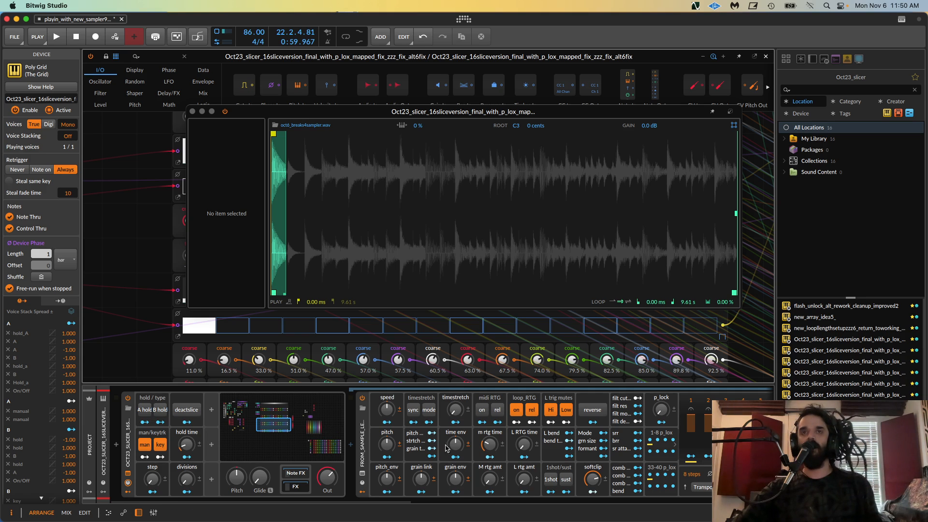
- Review the nested slicer's remote controls and move the floating waveform window clear of the link slice rows
{"action": "left_click", "coordinate": [405, 507]}
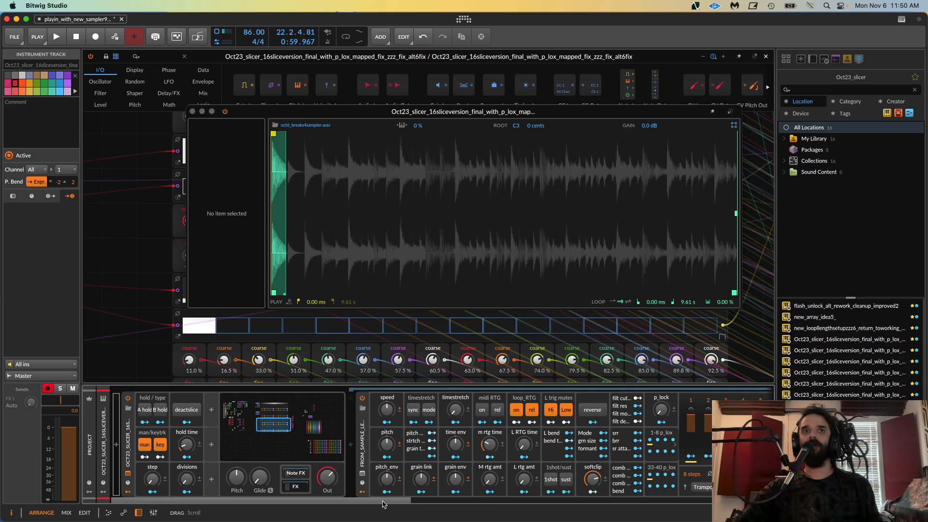
{"action": "left_click_drag", "start_coordinate": [405, 505], "coordinate": [516, 505]}
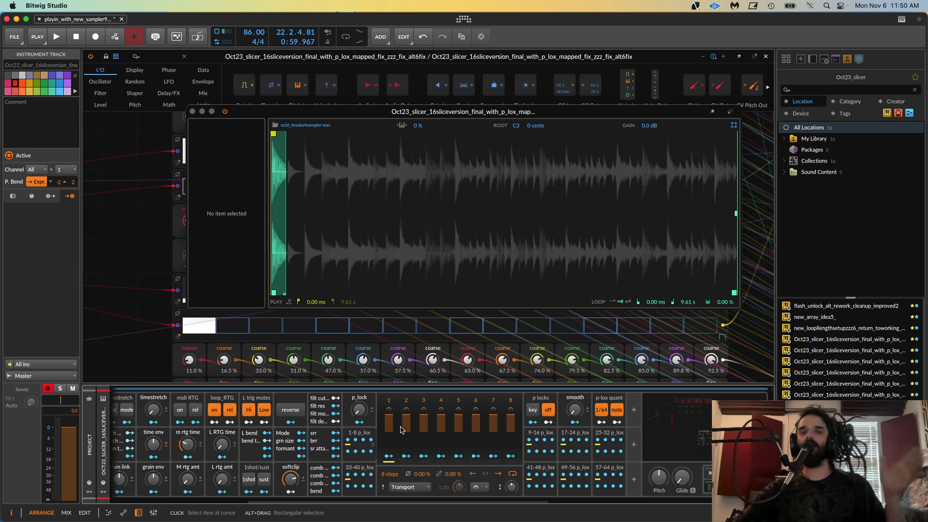
{"action": "left_click_drag", "start_coordinate": [153, 312], "coordinate": [141, 364]}
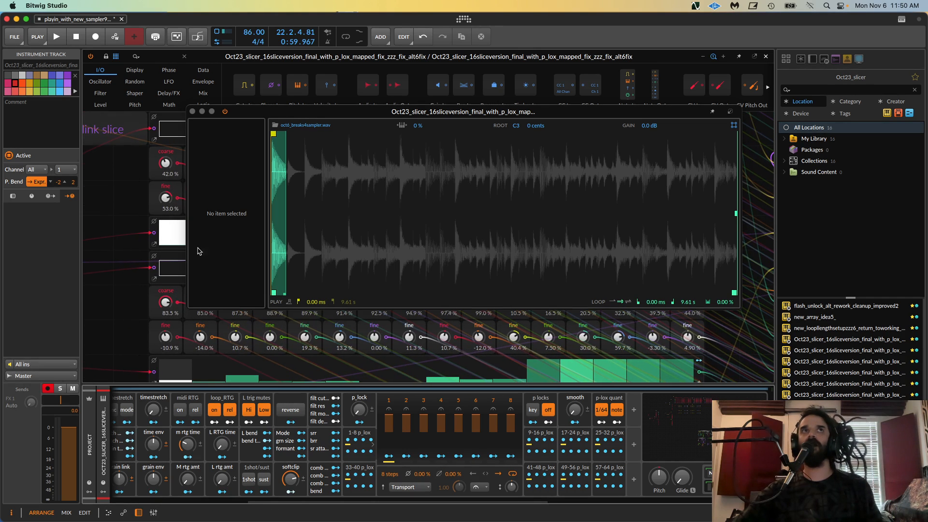
{"action": "left_click_drag", "start_coordinate": [261, 117], "coordinate": [483, 133]}
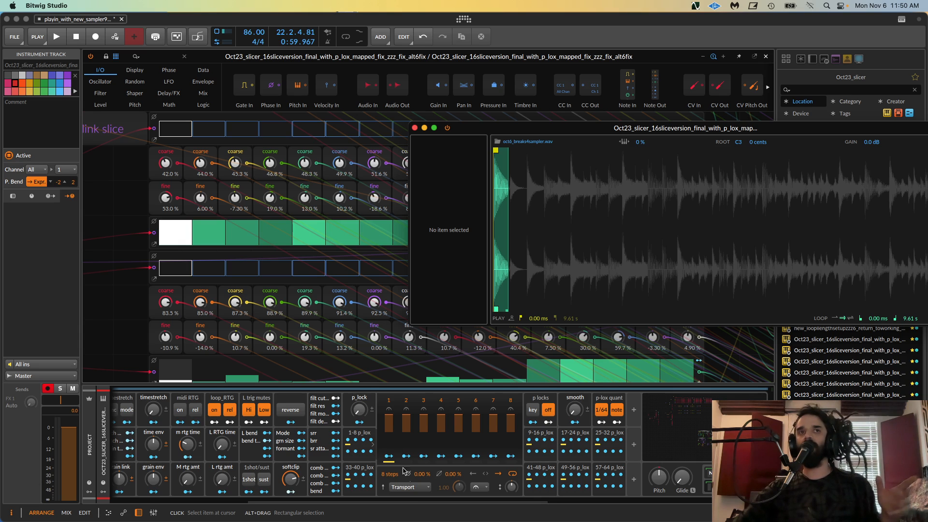
{"action": "mouse_move", "coordinate": [380, 501]}
{"action": "left_mouse_down"}
{"action": "mouse_move", "coordinate": [609, 516]}
{"action": "mouse_move", "coordinate": [314, 505]}
{"action": "mouse_move", "coordinate": [382, 504]}
{"action": "mouse_move", "coordinate": [365, 504]}
{"action": "left_mouse_up"}
{"action": "left_click_drag", "start_coordinate": [328, 503], "coordinate": [314, 502]}
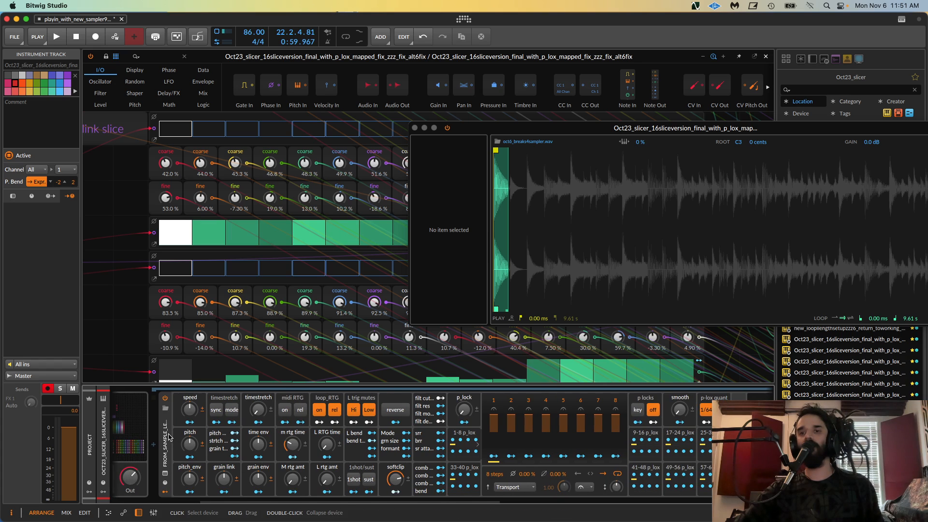
{"action": "left_click_drag", "start_coordinate": [346, 503], "coordinate": [435, 510]}
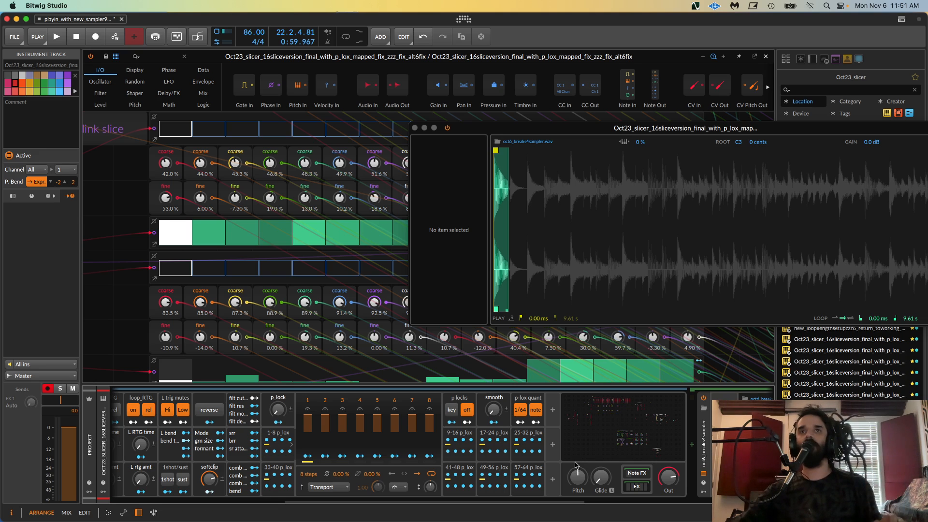
{"action": "left_click_drag", "start_coordinate": [568, 504], "coordinate": [454, 504]}
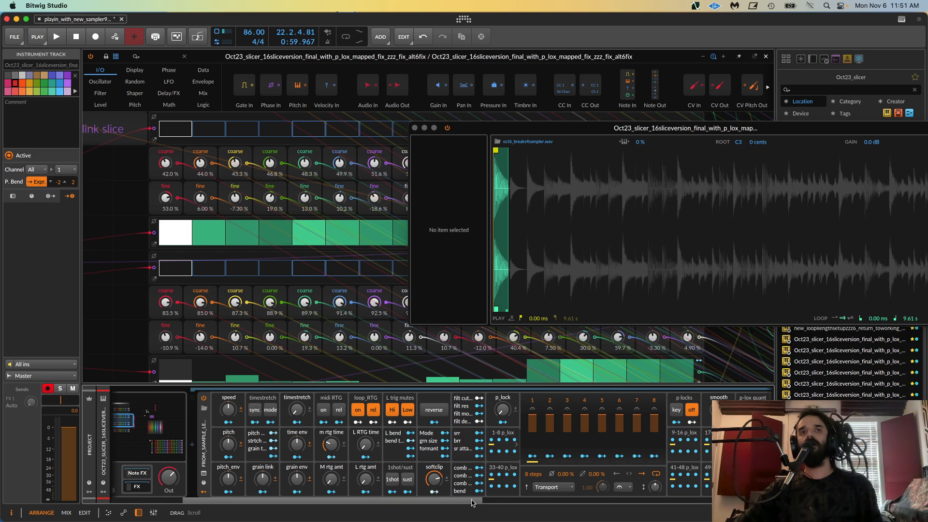
{"action": "scroll", "coordinate": [290, 422], "scroll_direction": "left", "scroll_amount": 5}
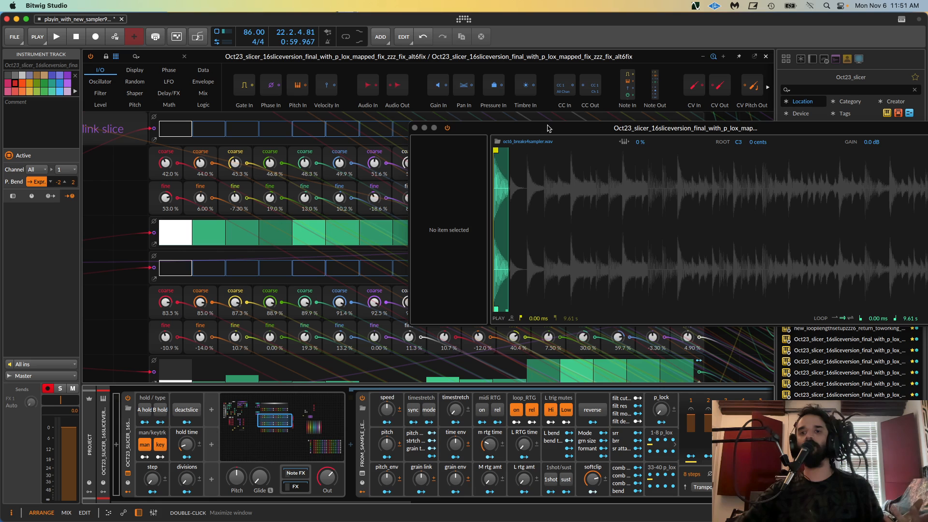
{"action": "left_click_drag", "start_coordinate": [545, 129], "coordinate": [743, 125]}
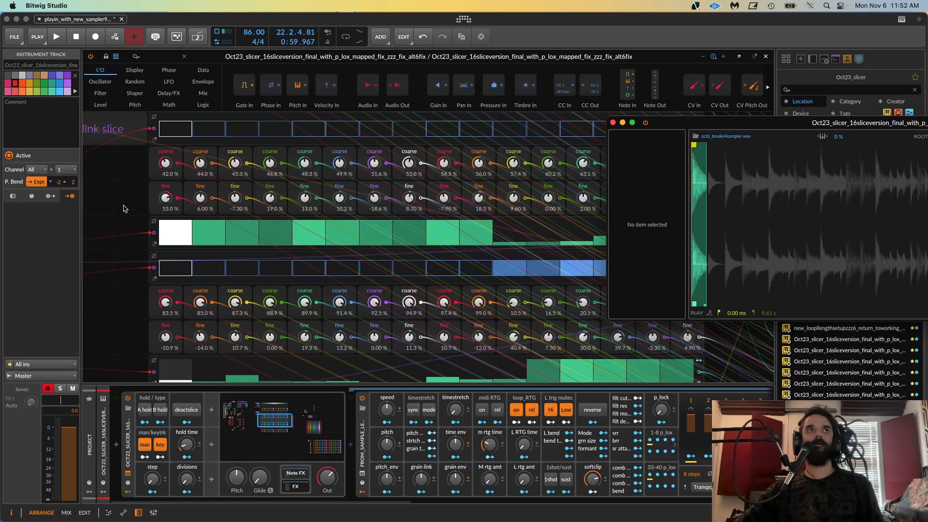
- Show the manual adjustments section enlarged in the grid and place the waveform window just below its slice knobs
{"action": "left_click_drag", "start_coordinate": [120, 200], "coordinate": [129, 384]}
{"action": "left_click_drag", "start_coordinate": [133, 210], "coordinate": [178, 295]}
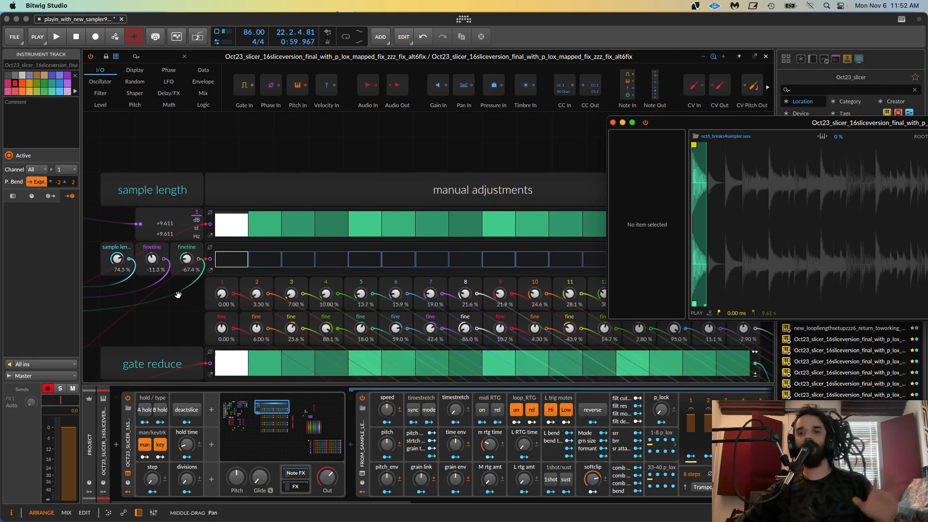
{"action": "left_click", "coordinate": [221, 148]}
{"action": "key", "text": "super+plus"}
{"action": "key", "text": "super+minus"}
{"action": "left_click_drag", "start_coordinate": [228, 144], "coordinate": [259, 114]}
{"action": "left_click_drag", "start_coordinate": [746, 125], "coordinate": [505, 290]}
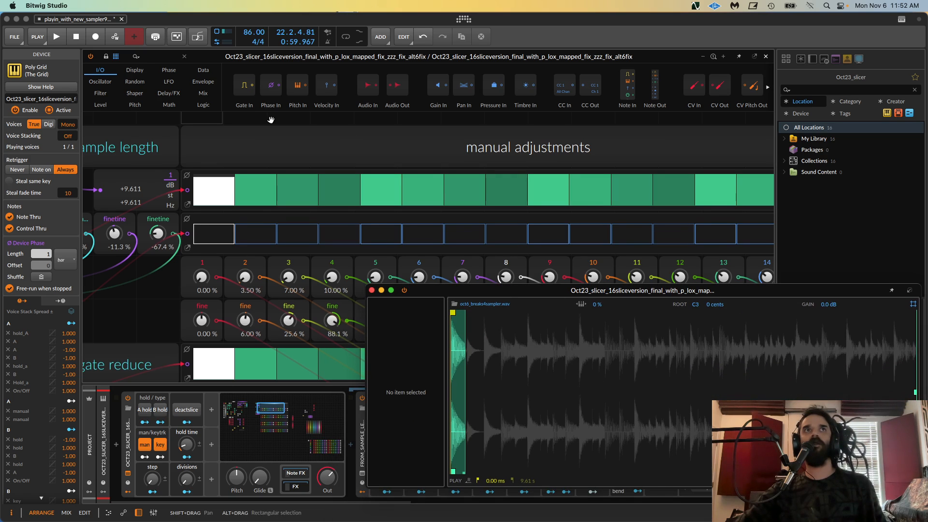
{"action": "left_click_drag", "start_coordinate": [269, 121], "coordinate": [216, 104]}
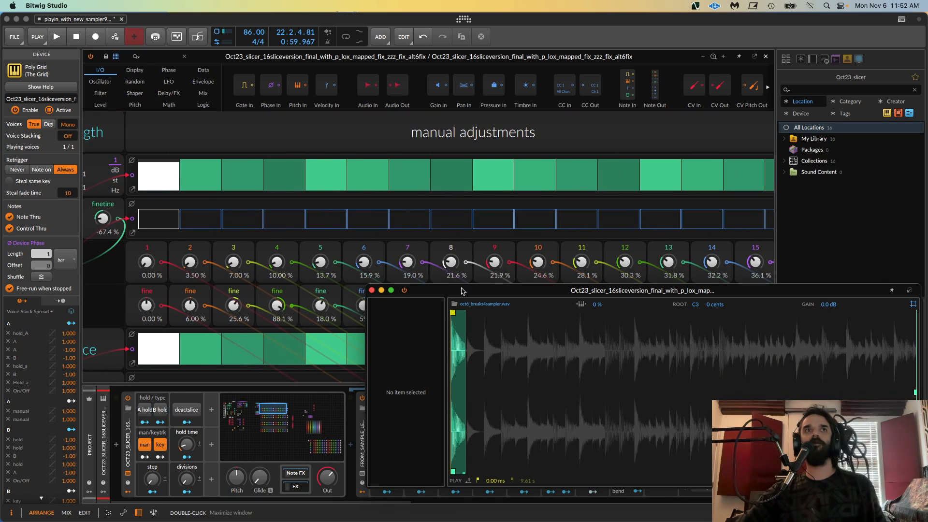
{"action": "left_click_drag", "start_coordinate": [467, 291], "coordinate": [473, 309]}
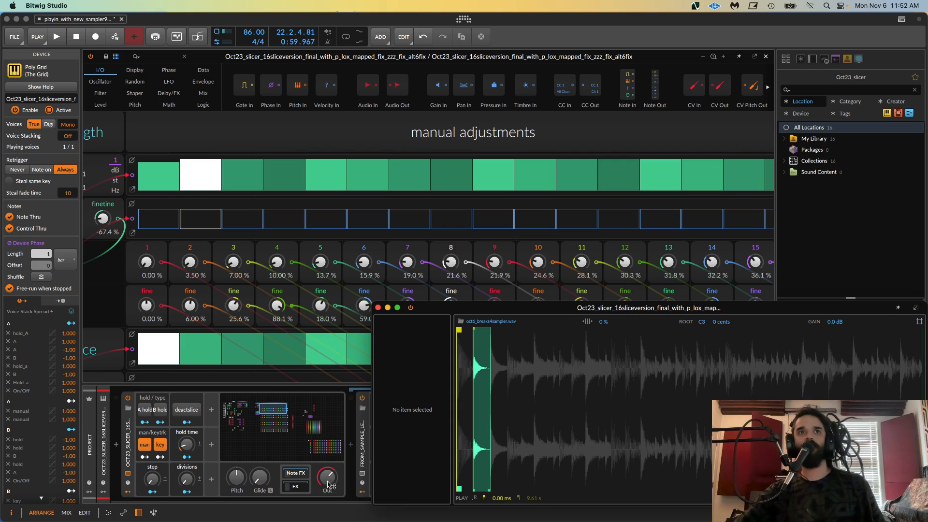
- Set slice 5's position to 14.2 % and its fine adjustment to -33.0 %, checking the slice start on the enlarged waveform
{"action": "left_click_drag", "start_coordinate": [328, 480], "coordinate": [328, 481]}
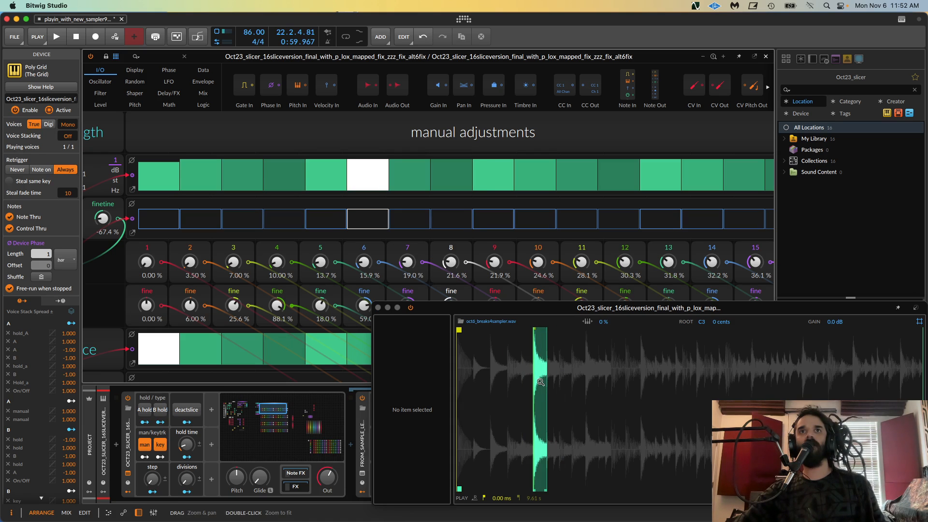
{"action": "left_click_drag", "start_coordinate": [501, 339], "coordinate": [658, 377]}
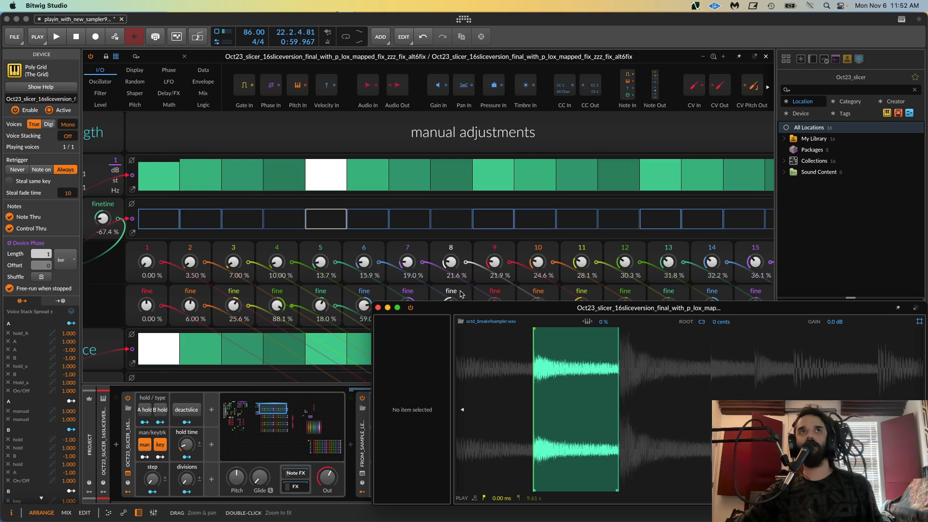
{"action": "left_click_drag", "start_coordinate": [321, 266], "coordinate": [321, 265]}
{"action": "left_click_drag", "start_coordinate": [321, 304], "coordinate": [323, 306]}
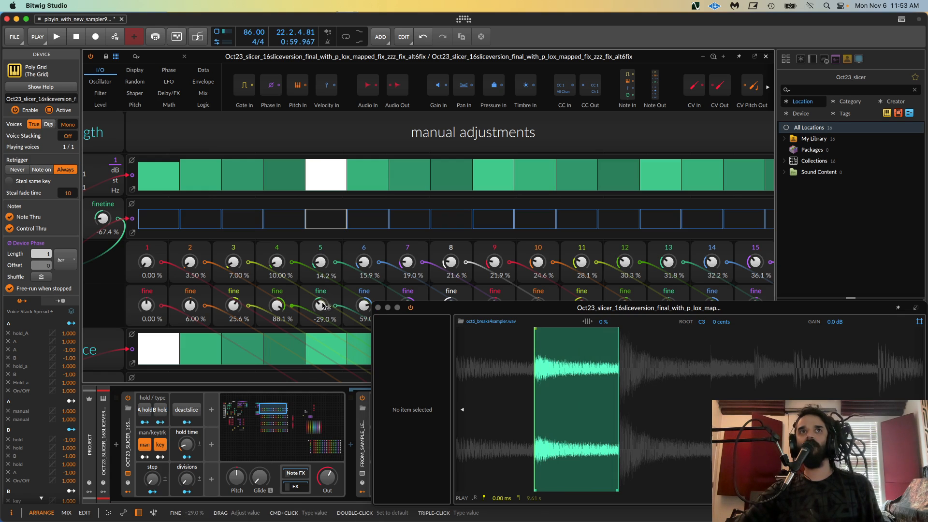
{"action": "left_click_drag", "start_coordinate": [320, 305], "coordinate": [320, 307]}
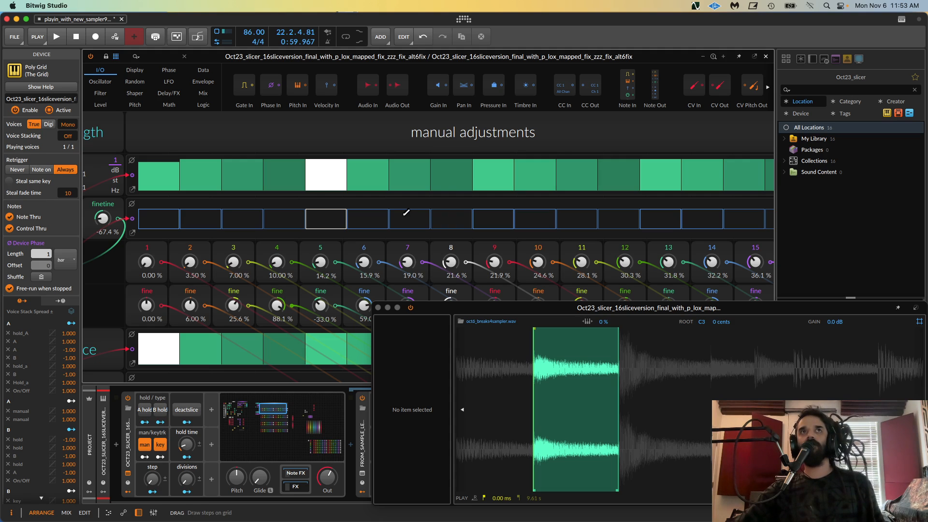
{"action": "left_click_drag", "start_coordinate": [566, 382], "coordinate": [599, 379]}
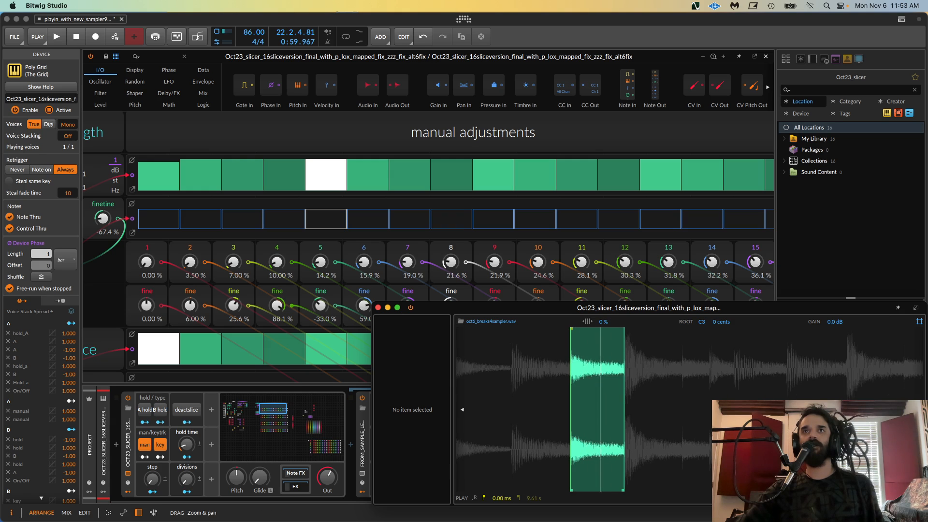
{"action": "double_click", "coordinate": [600, 378]}
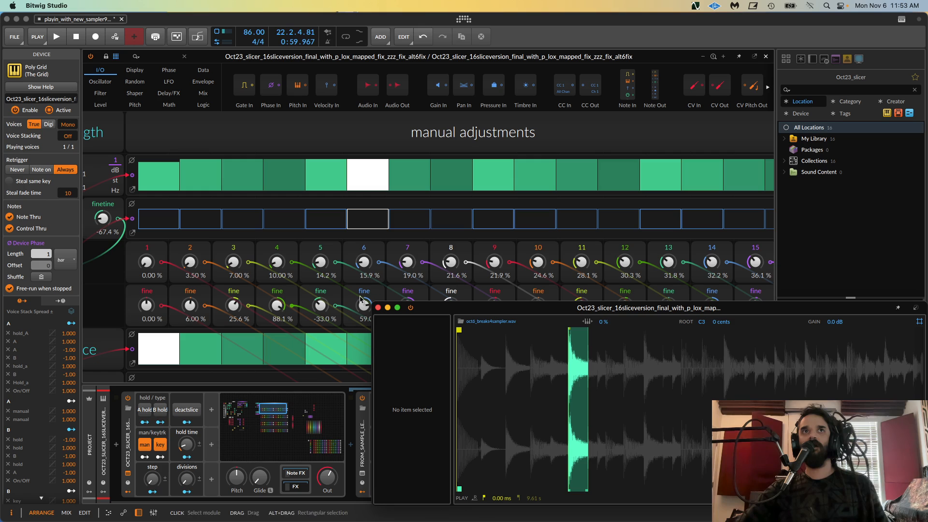
- Set slice 6's fine adjustment to about 60 %, checking the slice start against the enlarged waveform
{"action": "left_click_drag", "start_coordinate": [376, 303], "coordinate": [363, 339]}
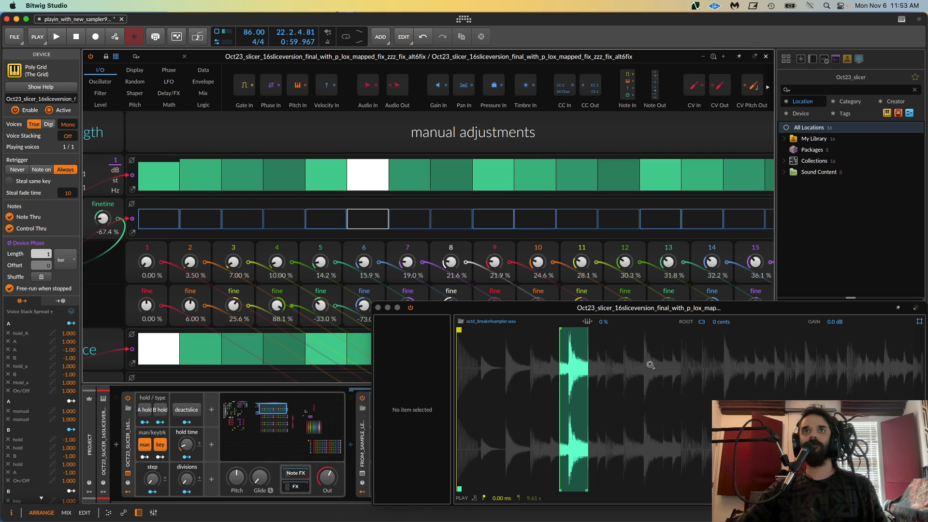
{"action": "left_click_drag", "start_coordinate": [580, 380], "coordinate": [579, 397]}
{"action": "left_click_drag", "start_coordinate": [363, 305], "coordinate": [363, 266]}
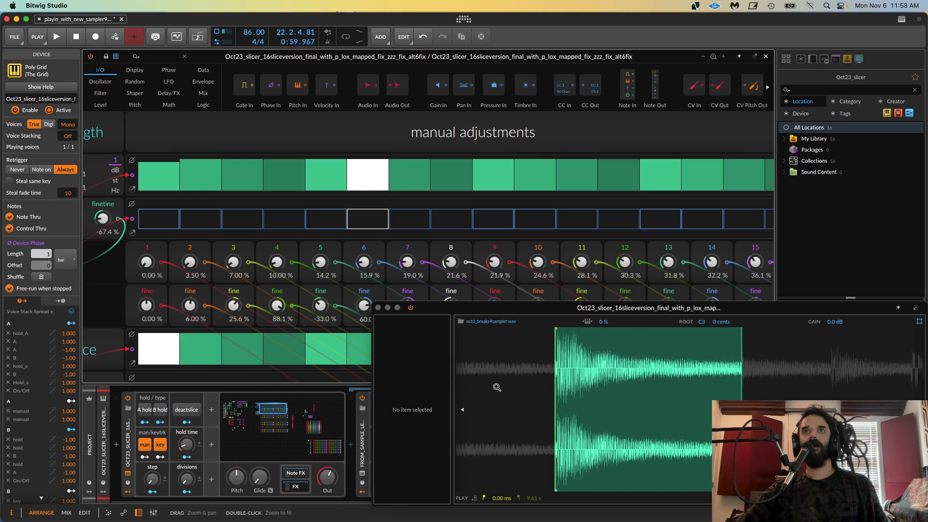
{"action": "double_click", "coordinate": [554, 382]}
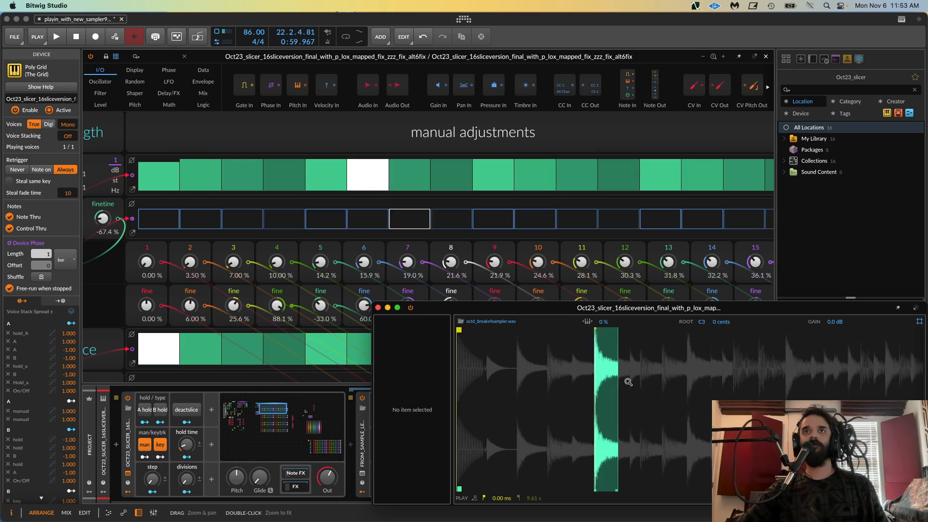
- Try slice 5's position at 18.2 % and 17.2 %, return it to 14.2 %, and set its fine adjustment to -30.0 %
{"action": "left_click", "coordinate": [576, 358]}
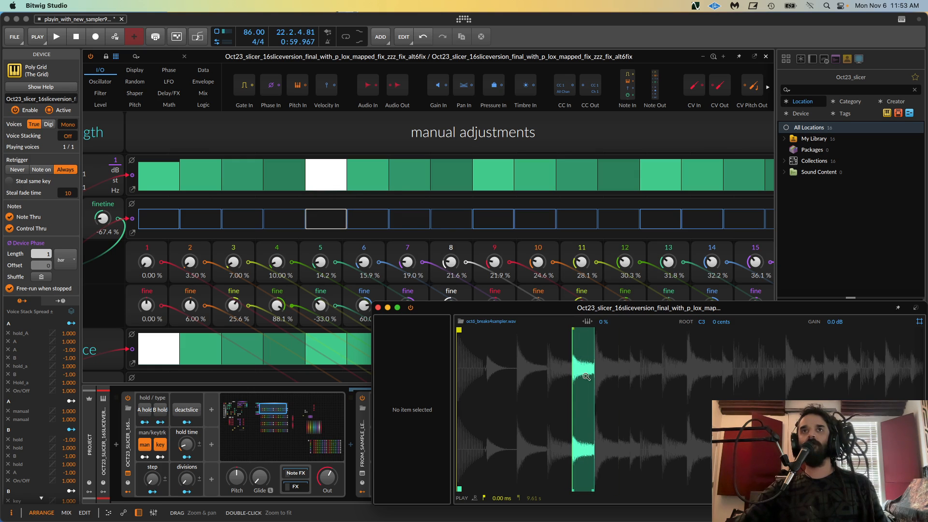
{"action": "left_click_drag", "start_coordinate": [586, 377], "coordinate": [650, 358]}
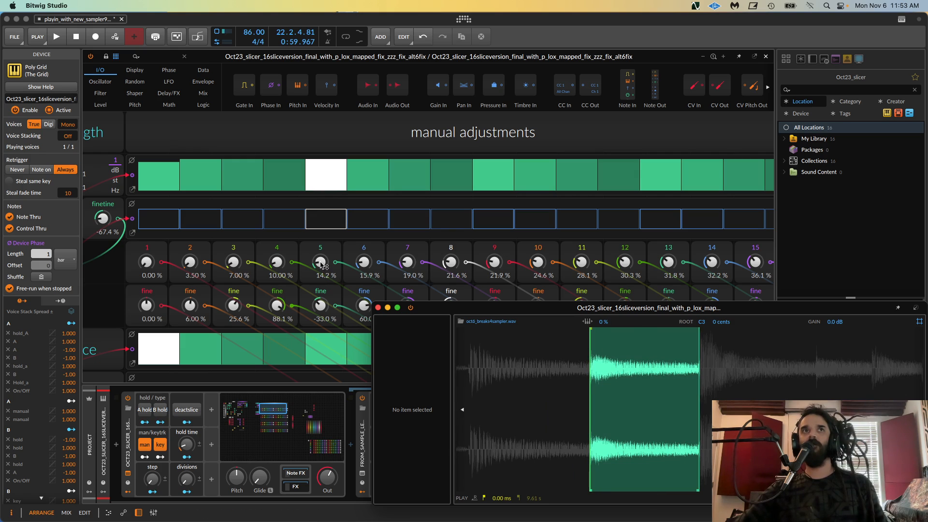
{"action": "mouse_move", "coordinate": [320, 261]}
{"action": "left_mouse_down"}
{"action": "mouse_move", "coordinate": [320, 279]}
{"action": "mouse_move", "coordinate": [320, 263]}
{"action": "left_mouse_up"}
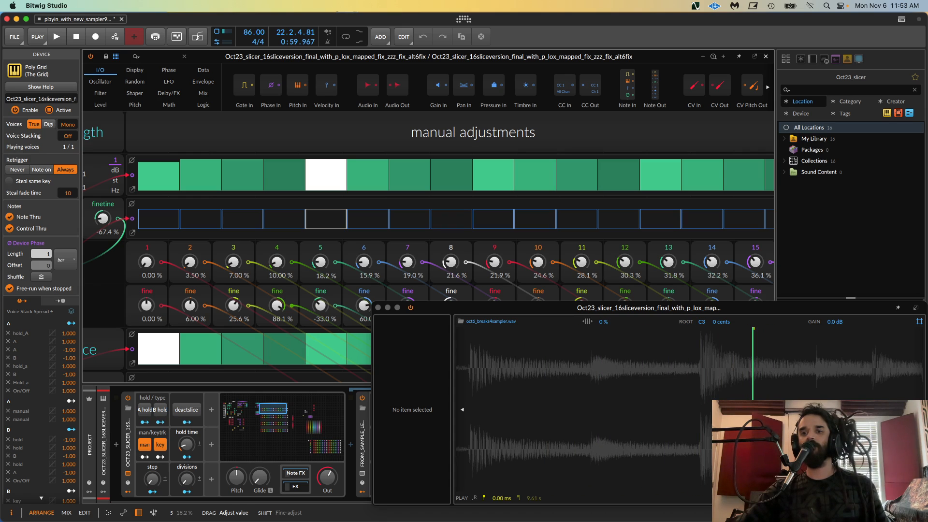
{"action": "left_click_drag", "start_coordinate": [320, 264], "coordinate": [320, 265]}
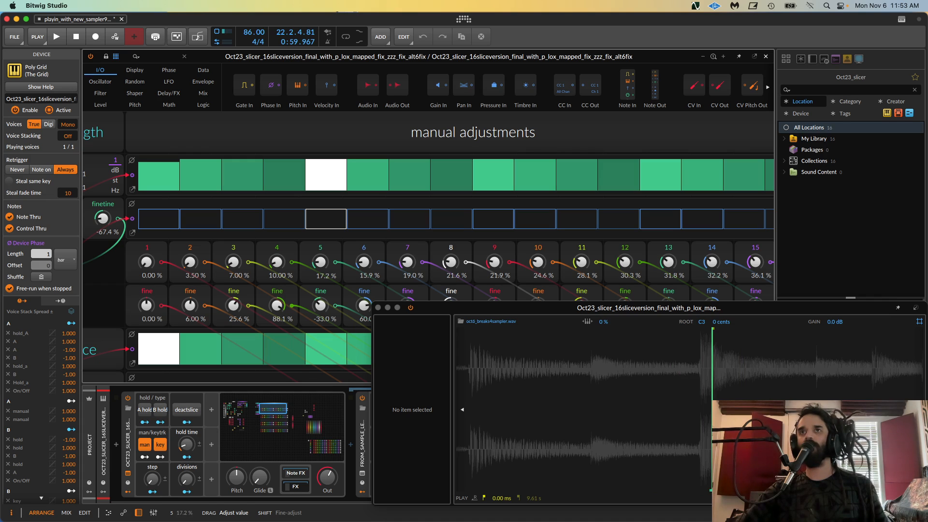
{"action": "left_click_drag", "start_coordinate": [320, 267], "coordinate": [260, 269]}
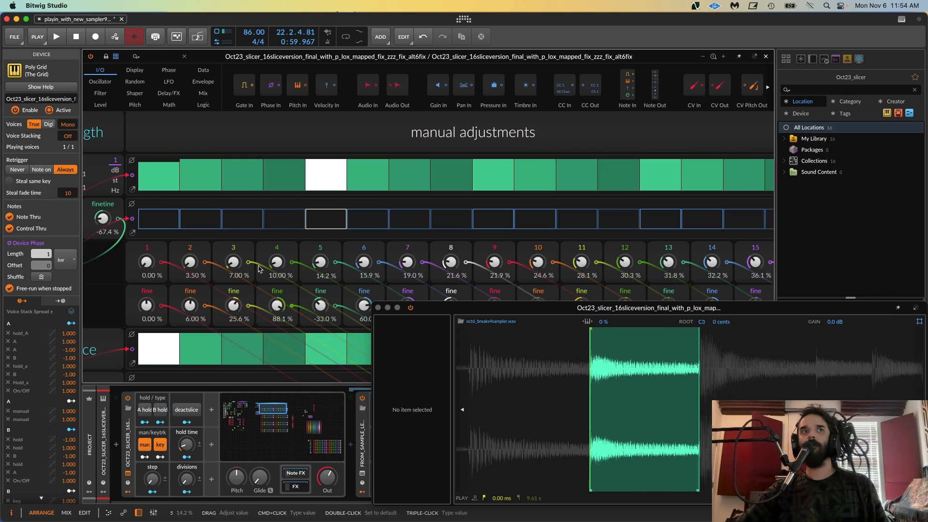
{"action": "left_click_drag", "start_coordinate": [320, 305], "coordinate": [320, 303]}
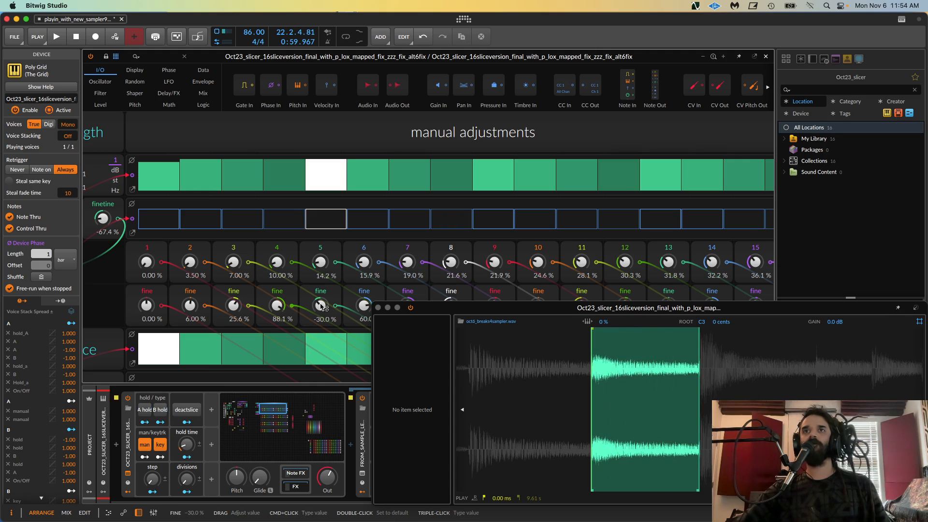
{"action": "left_click_drag", "start_coordinate": [612, 371], "coordinate": [608, 329]}
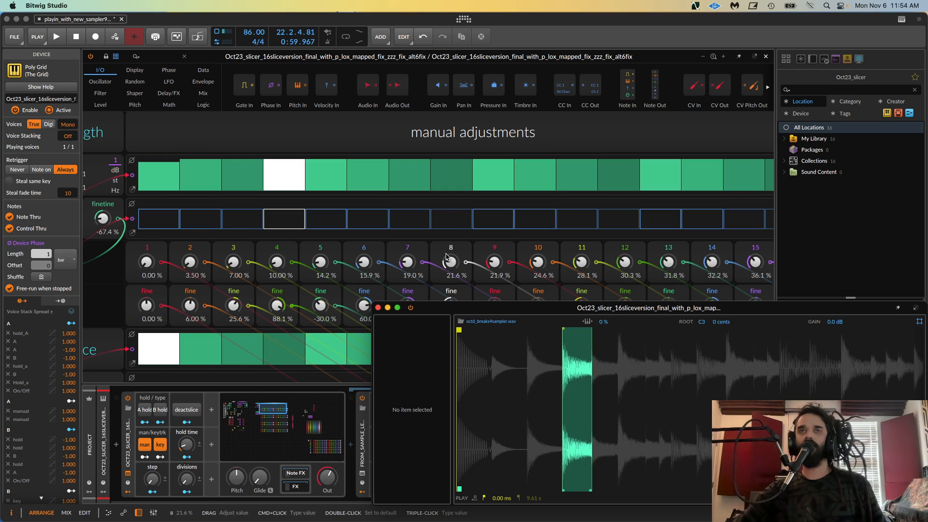
- Switch on slice 4's link step, and set its position to 27.0 % and its fine adjustment to 63.0 %
{"action": "left_click", "coordinate": [288, 211]}
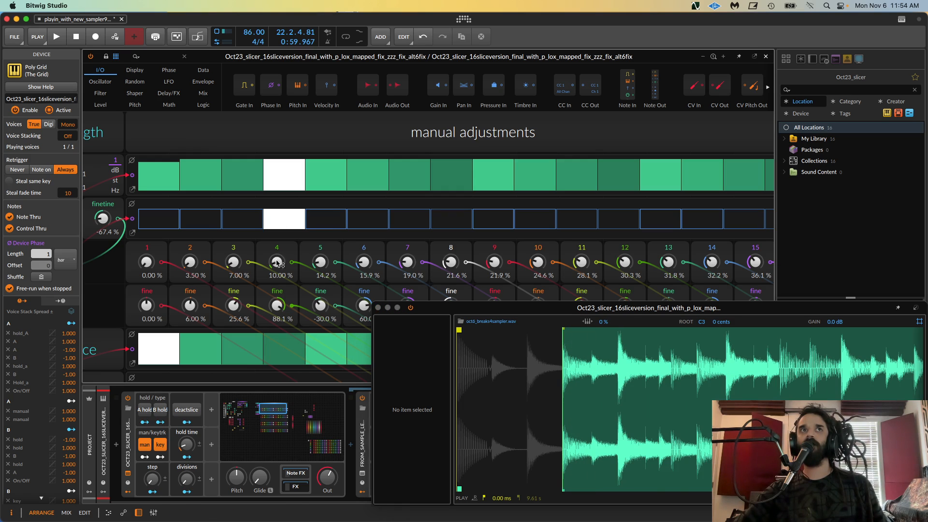
{"action": "left_click_drag", "start_coordinate": [278, 262], "coordinate": [278, 241]}
{"action": "left_click_drag", "start_coordinate": [277, 262], "coordinate": [276, 267]}
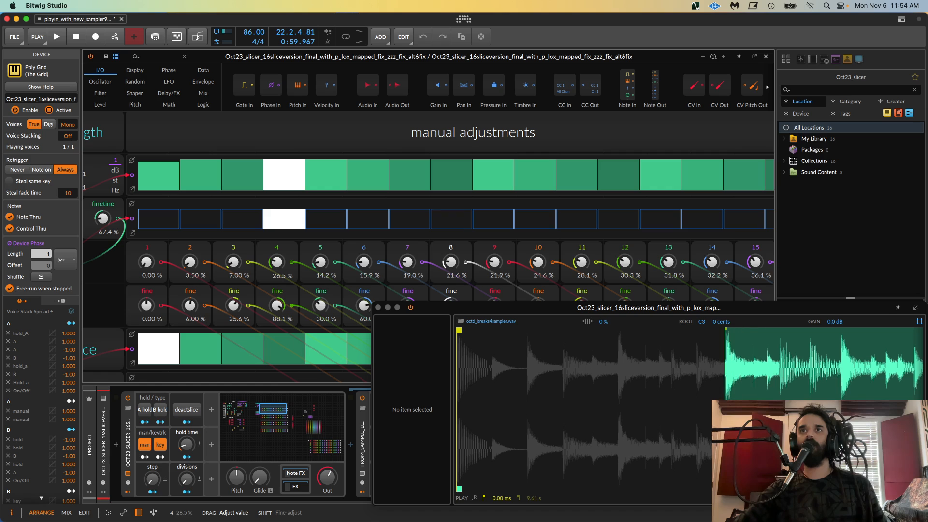
{"action": "left_click_drag", "start_coordinate": [279, 309], "coordinate": [279, 298]}
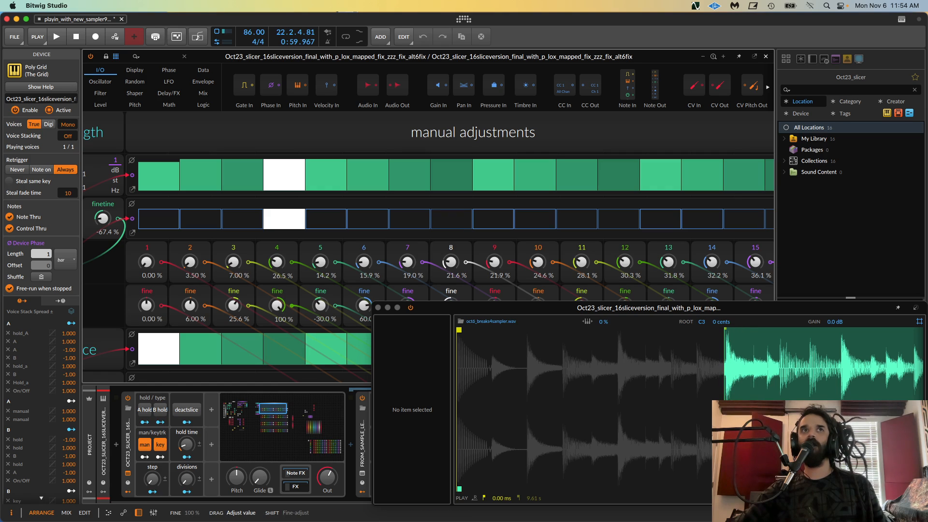
{"action": "left_click_drag", "start_coordinate": [274, 260], "coordinate": [274, 257]}
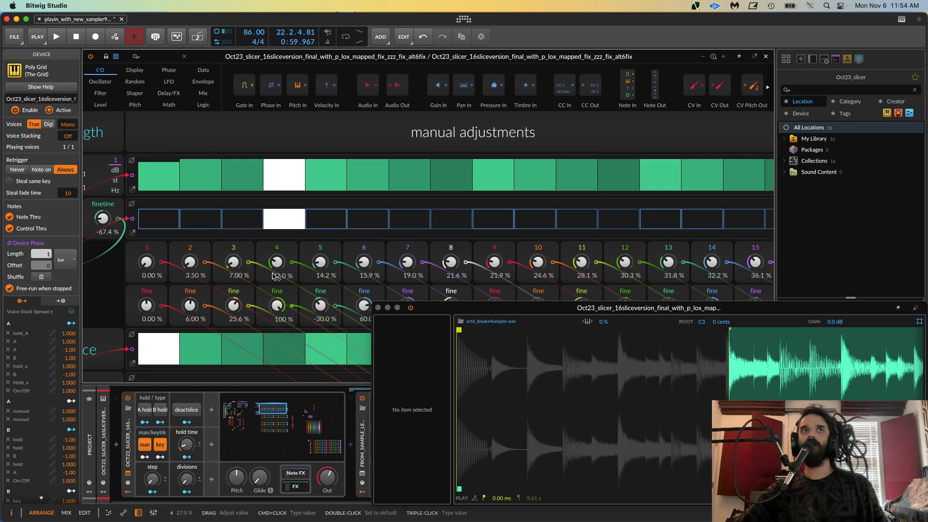
{"action": "left_click_drag", "start_coordinate": [279, 312], "coordinate": [279, 346]}
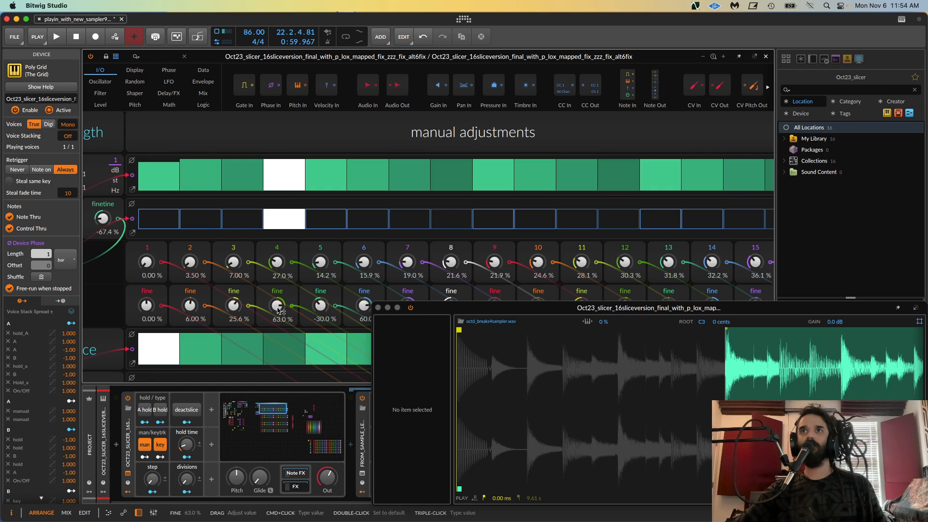
- Try lowering the green step bars of slices 4 and 3, restore both to full height, and switch off slice 4's link step
{"action": "left_click_drag", "start_coordinate": [285, 163], "coordinate": [288, 182]}
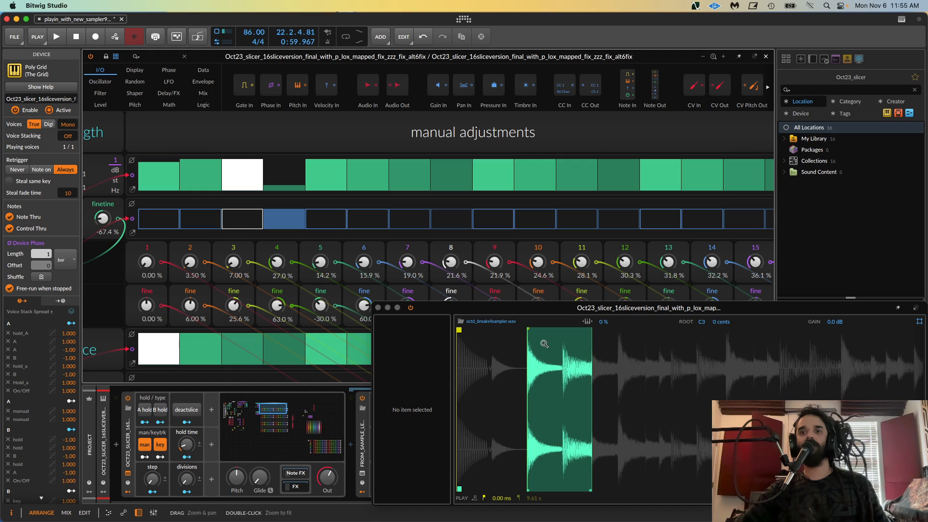
{"action": "left_click_drag", "start_coordinate": [239, 169], "coordinate": [240, 170]}
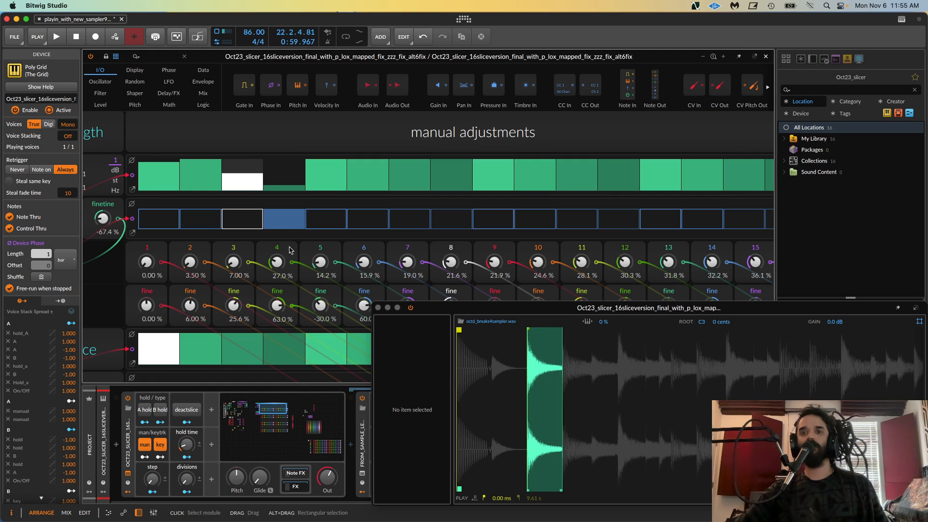
{"action": "left_click_drag", "start_coordinate": [252, 185], "coordinate": [252, 137]}
{"action": "left_click_drag", "start_coordinate": [287, 166], "coordinate": [291, 138]}
{"action": "left_click", "coordinate": [289, 216]}
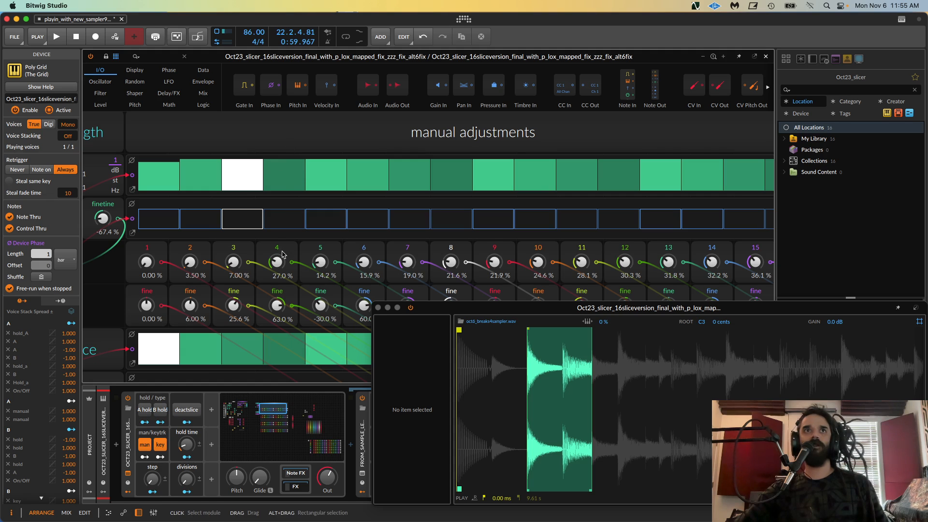
- Set slice 4's position to 10.00 % and its fine adjustment to 87.0 %, checking the slice start on the enlarged waveform
{"action": "left_click_drag", "start_coordinate": [284, 258], "coordinate": [284, 259]}
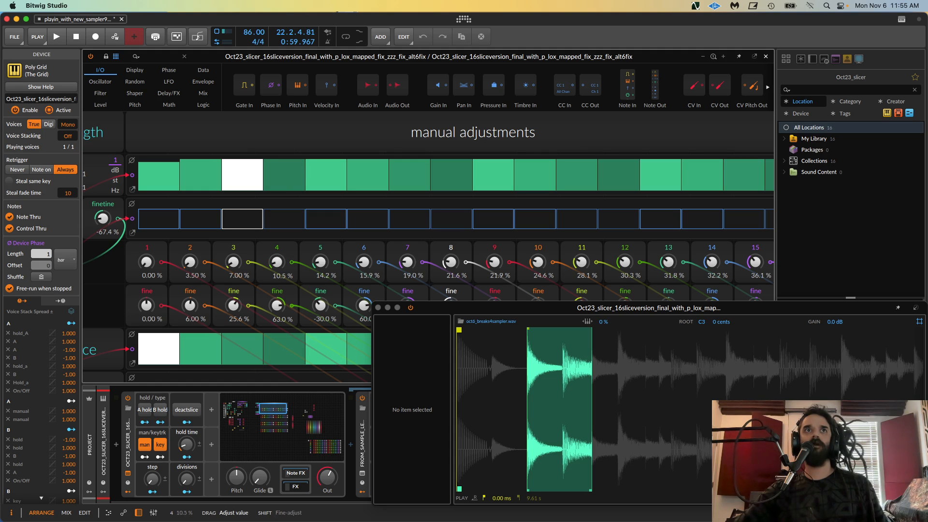
{"action": "left_click_drag", "start_coordinate": [277, 262], "coordinate": [277, 264]}
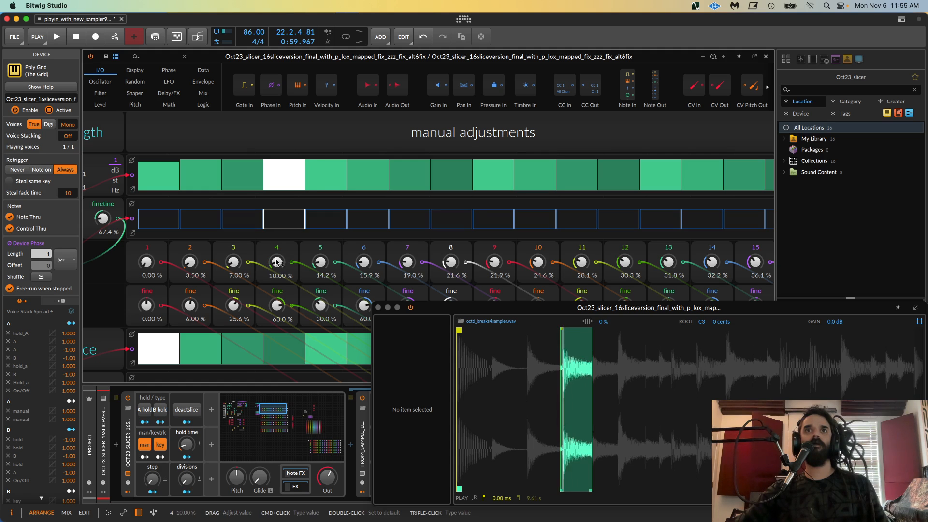
{"action": "double_click", "coordinate": [567, 407]}
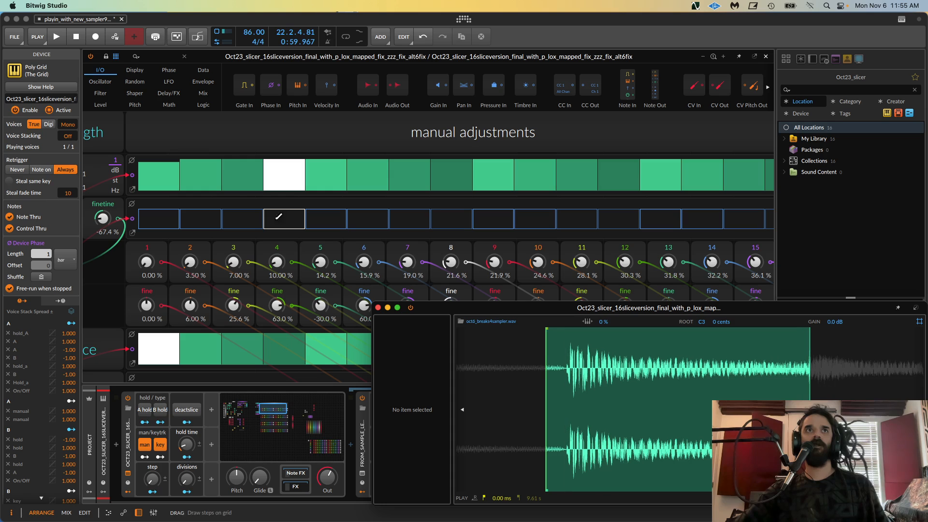
{"action": "left_click_drag", "start_coordinate": [277, 305], "coordinate": [277, 293]}
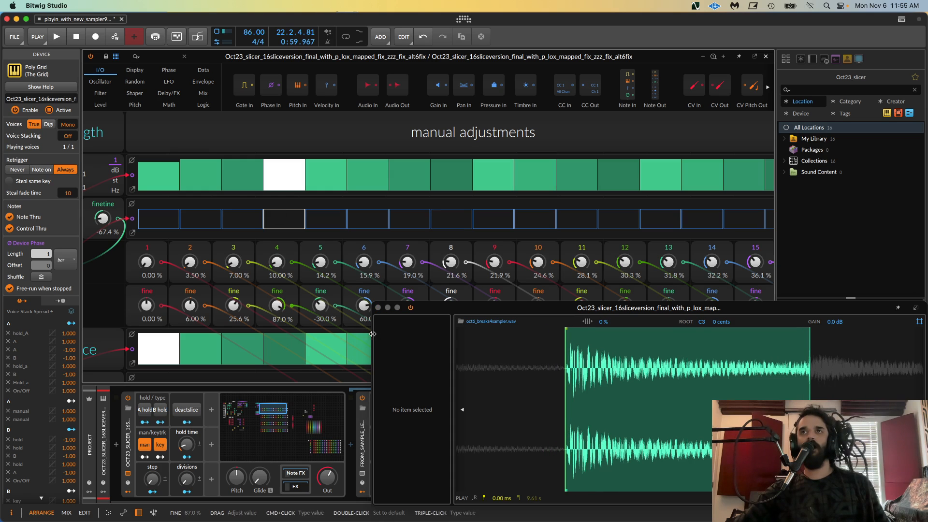
{"action": "double_click", "coordinate": [610, 384]}
{"action": "left_click_drag", "start_coordinate": [610, 385], "coordinate": [655, 383]}
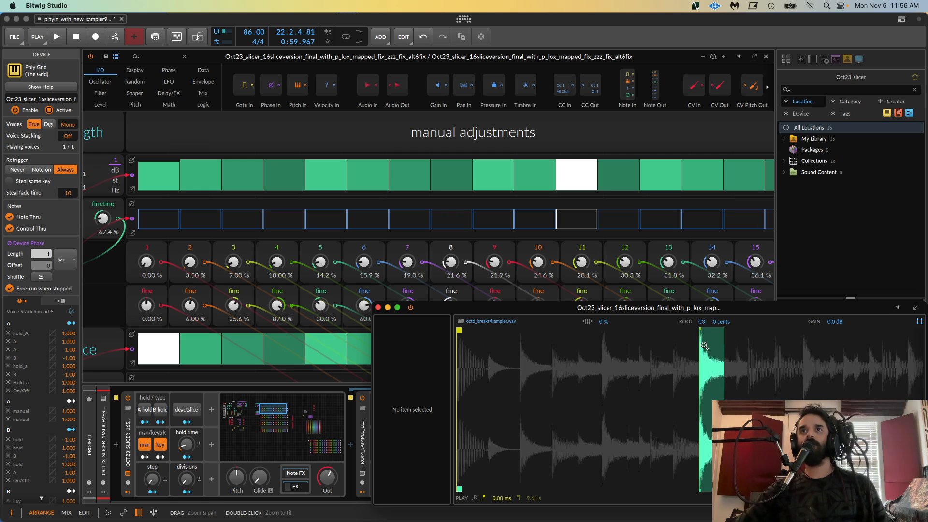
- Try switching on slice 11's link step and lowering its green step bar, and restore both to their original state
{"action": "left_click", "coordinate": [592, 210]}
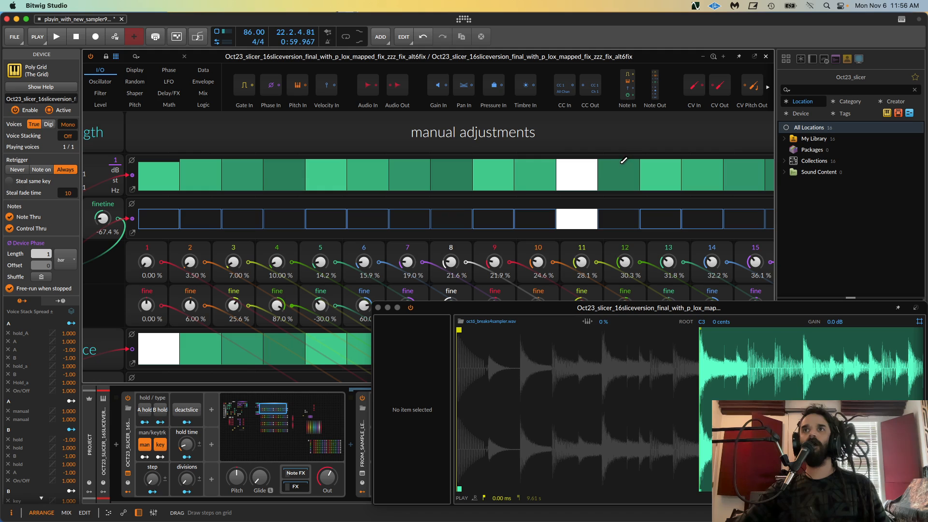
{"action": "mouse_move", "coordinate": [624, 158]}
{"action": "left_mouse_down"}
{"action": "mouse_move", "coordinate": [620, 186]}
{"action": "mouse_move", "coordinate": [622, 147]}
{"action": "mouse_move", "coordinate": [591, 155]}
{"action": "mouse_move", "coordinate": [576, 182]}
{"action": "left_mouse_up"}
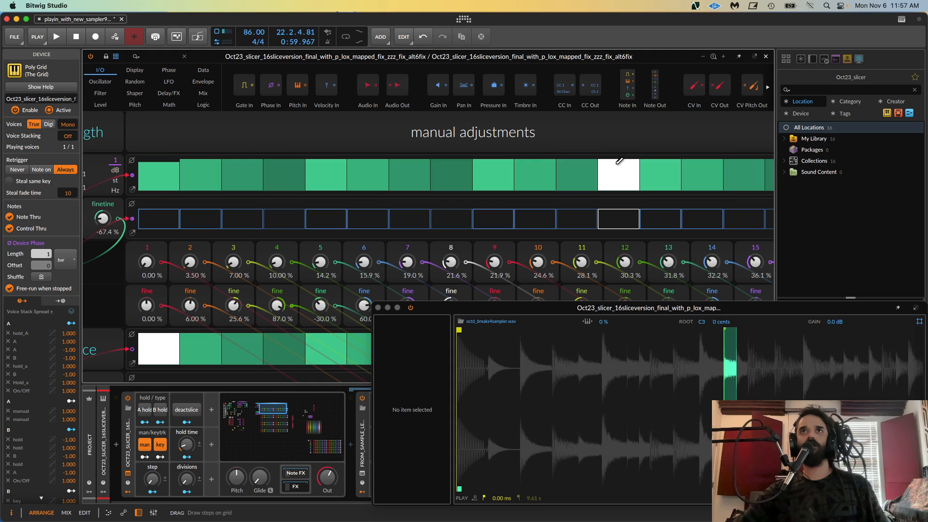
{"action": "left_click", "coordinate": [588, 162]}
{"action": "left_click_drag", "start_coordinate": [588, 160], "coordinate": [589, 151]}
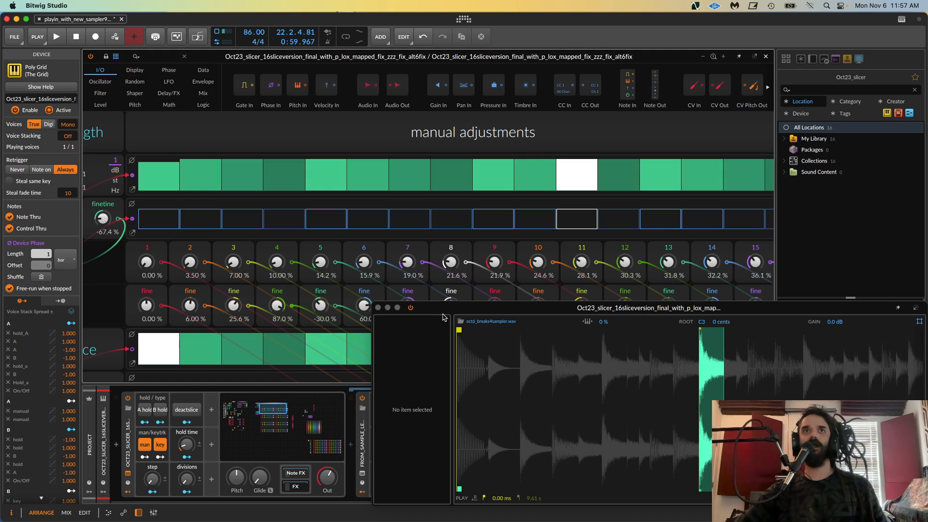
- Show the sample length section of the grid and place the waveform window clear of its knobs and readout
{"action": "left_click_drag", "start_coordinate": [444, 317], "coordinate": [455, 262]}
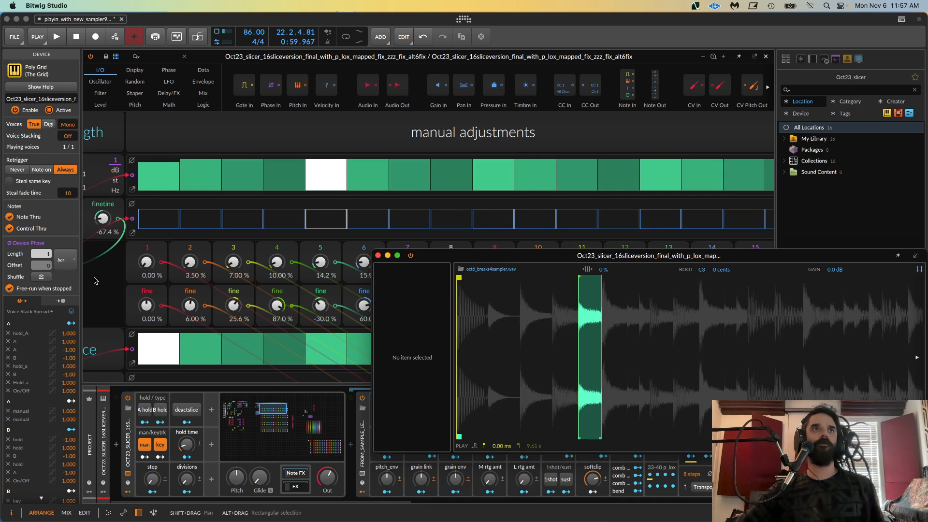
{"action": "left_click_drag", "start_coordinate": [96, 278], "coordinate": [289, 277]}
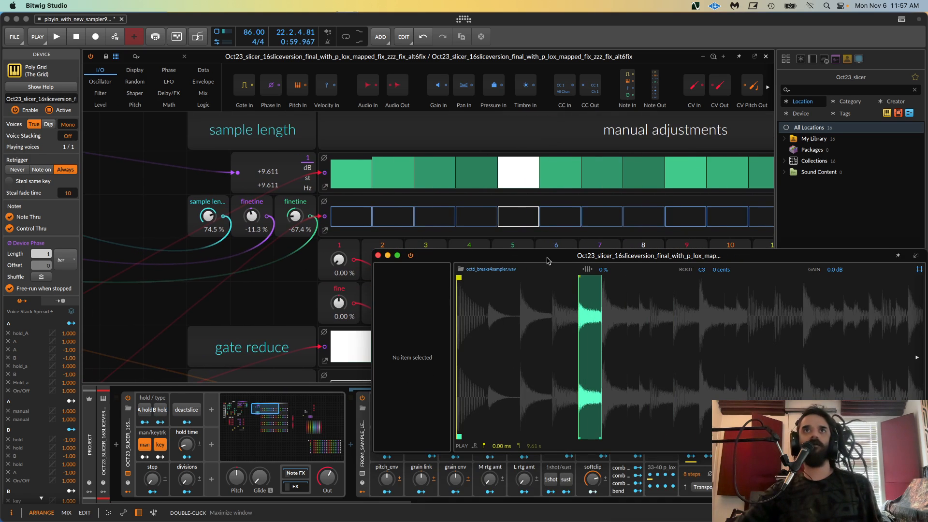
{"action": "left_click_drag", "start_coordinate": [544, 259], "coordinate": [637, 192]}
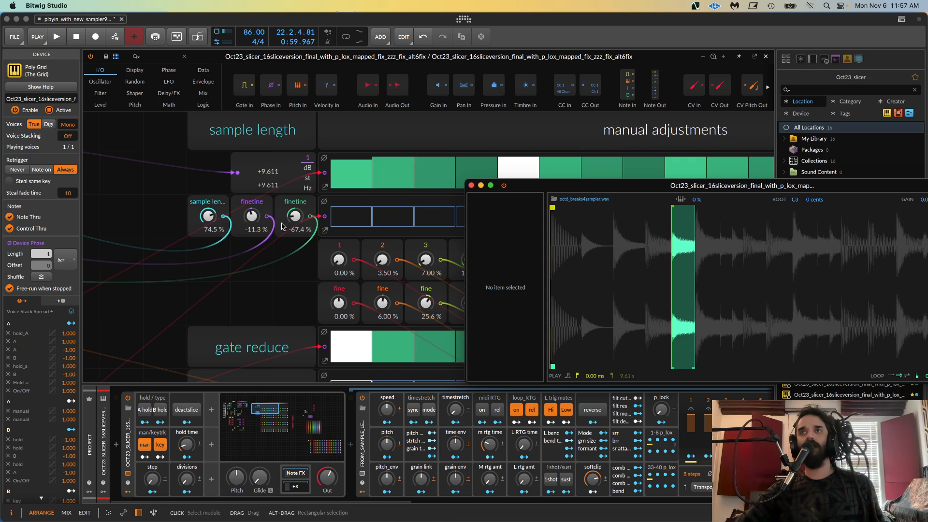
{"action": "left_click_drag", "start_coordinate": [478, 161], "coordinate": [470, 159]}
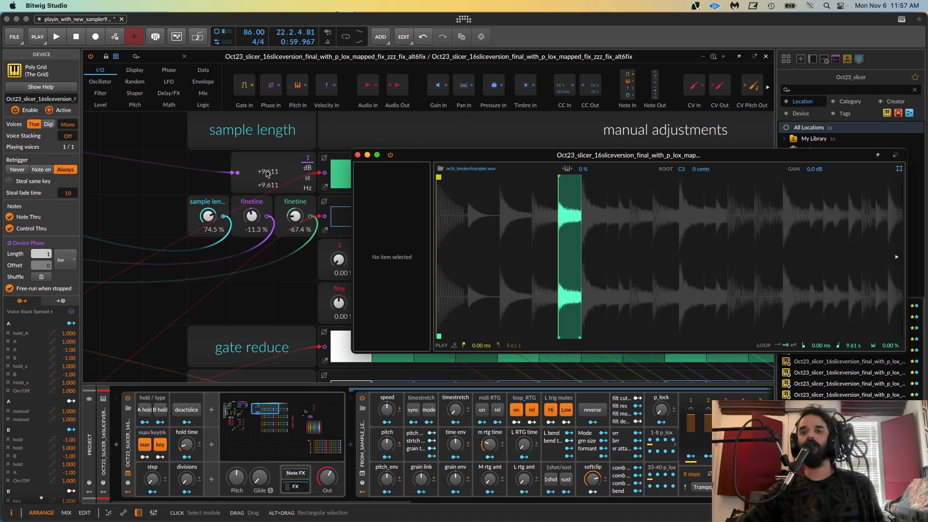
- Inspect the sampler further along the device chain and examine the highlighted slice on the enlarged waveform
{"action": "left_click_drag", "start_coordinate": [385, 502], "coordinate": [642, 513]}
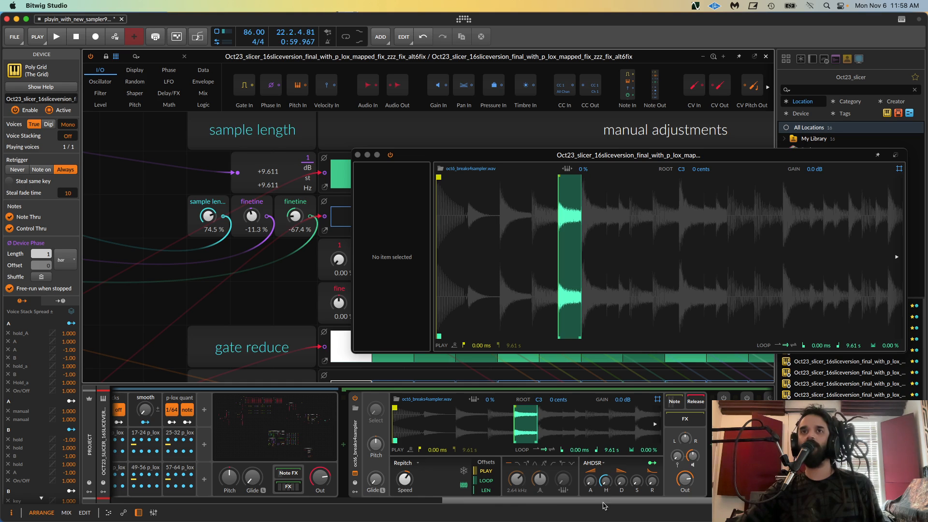
{"action": "left_click_drag", "start_coordinate": [601, 501], "coordinate": [269, 501]}
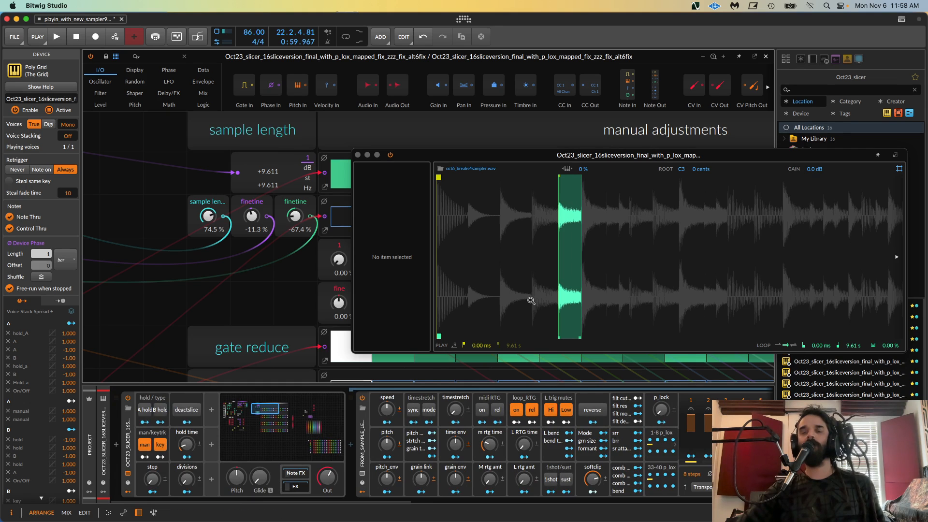
{"action": "scroll", "coordinate": [566, 189], "scroll_direction": "up", "scroll_amount": 5}
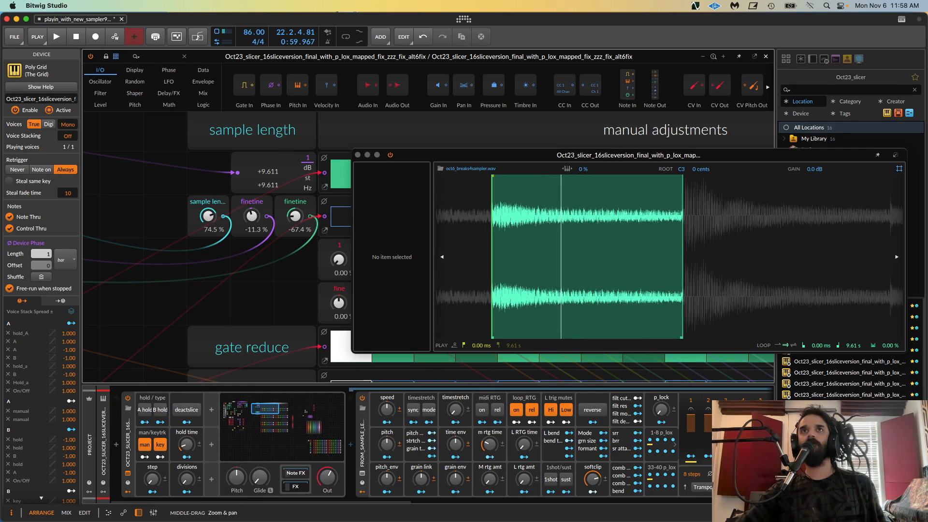
{"action": "scroll", "coordinate": [686, 192], "scroll_direction": "down", "scroll_amount": 5}
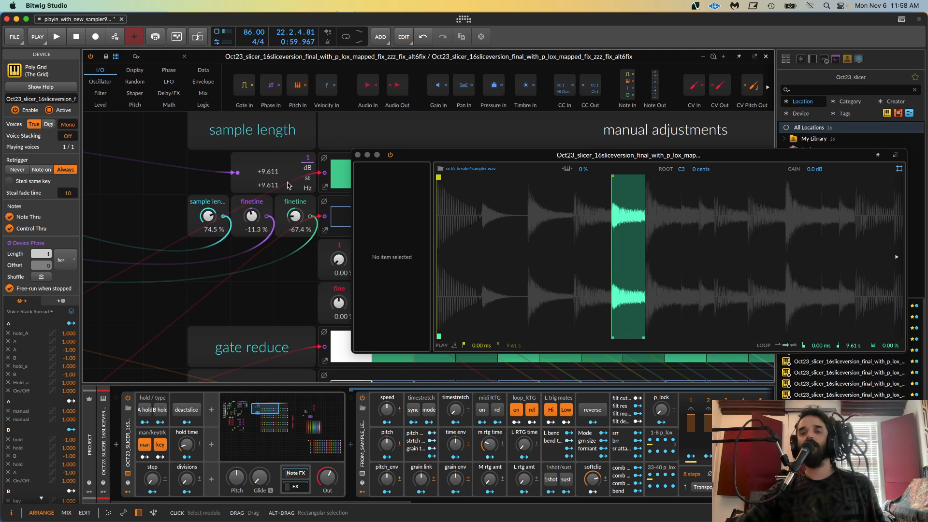
- Try the speed remote control and reset it, and switch on the timestretch mode with a raised timestretch amount
{"action": "mouse_move", "coordinate": [389, 412]}
{"action": "left_mouse_down"}
{"action": "mouse_move", "coordinate": [388, 389]}
{"action": "mouse_move", "coordinate": [388, 429]}
{"action": "left_mouse_up"}
{"action": "double_click", "coordinate": [388, 410]}
{"action": "left_click", "coordinate": [432, 411]}
{"action": "left_click_drag", "start_coordinate": [455, 410], "coordinate": [455, 400]}
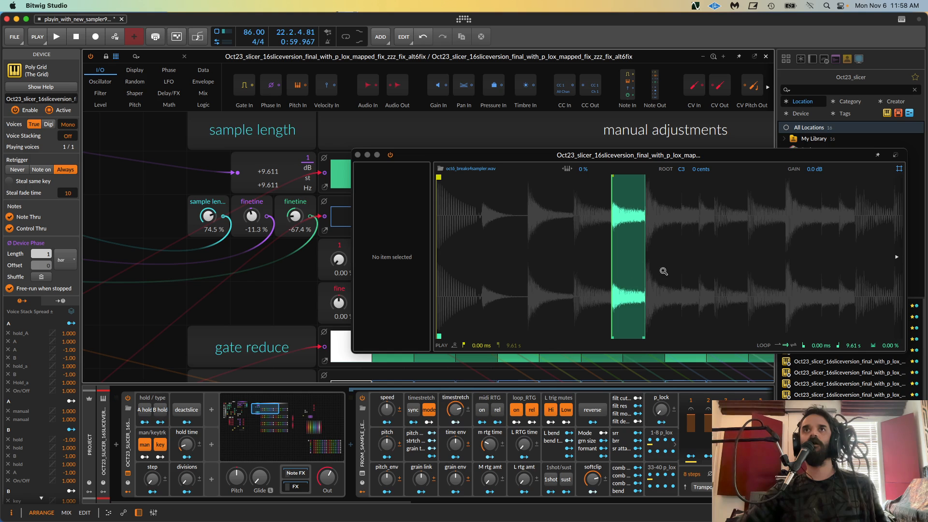
- Zoom in on the highlighted slice's end in the waveform and set slice 6's fine position to 58.0 %
{"action": "mouse_move", "coordinate": [663, 271]}
{"action": "left_mouse_down"}
{"action": "mouse_move", "coordinate": [670, 247]}
{"action": "mouse_move", "coordinate": [605, 269]}
{"action": "mouse_move", "coordinate": [675, 237]}
{"action": "mouse_move", "coordinate": [638, 235]}
{"action": "mouse_move", "coordinate": [642, 257]}
{"action": "mouse_move", "coordinate": [675, 265]}
{"action": "left_mouse_up"}
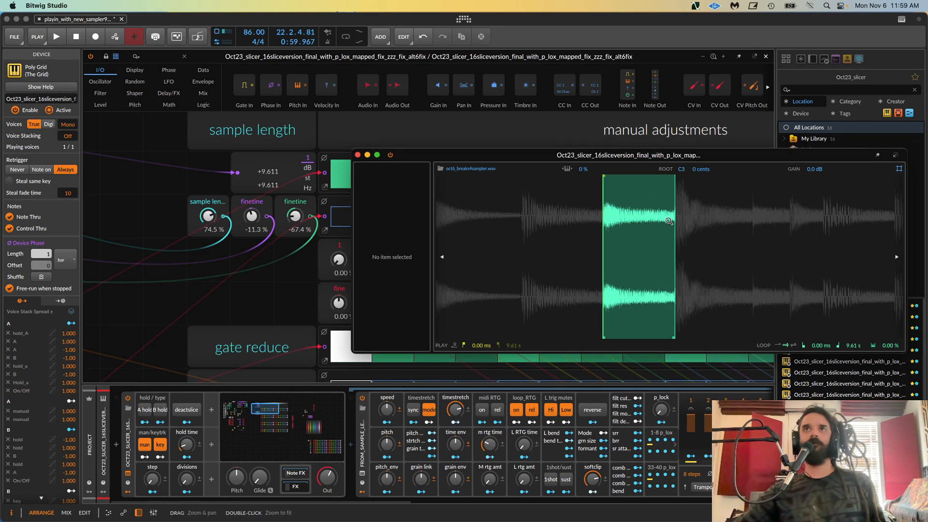
{"action": "left_click_drag", "start_coordinate": [673, 231], "coordinate": [673, 266]}
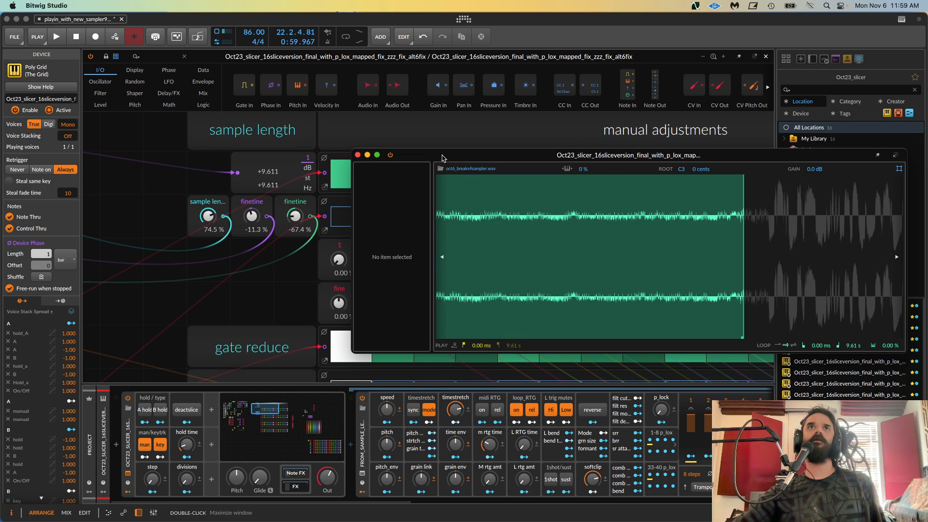
{"action": "left_click_drag", "start_coordinate": [442, 155], "coordinate": [276, 366]}
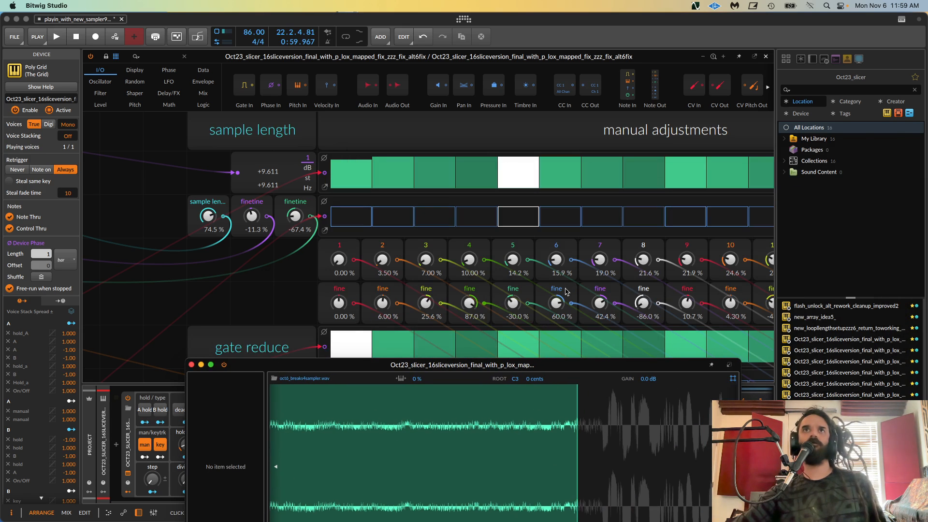
{"action": "left_click_drag", "start_coordinate": [561, 301], "coordinate": [563, 301]}
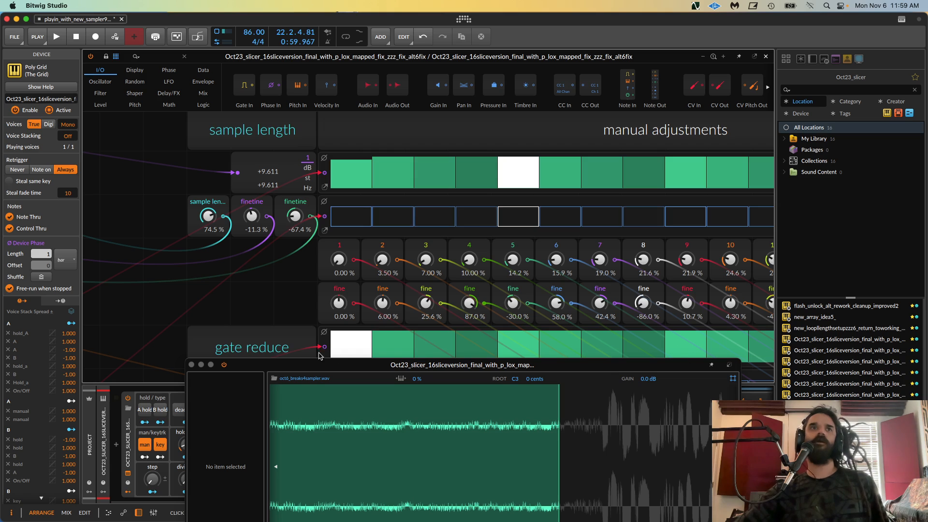
- Uncover the sampler's remote controls, set the time env to 20.0 %, and reset the timestretch amount to its default
{"action": "left_click_drag", "start_coordinate": [254, 365], "coordinate": [507, 128]}
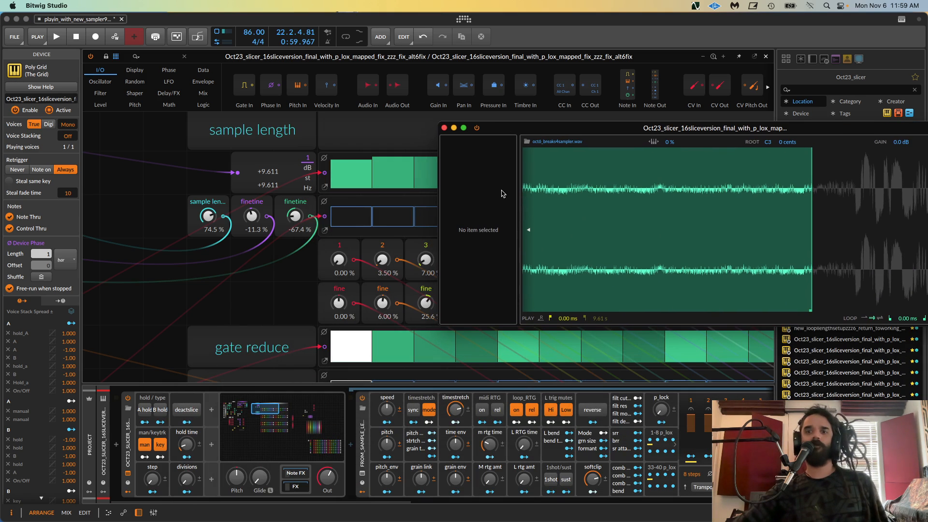
{"action": "double_click", "coordinate": [560, 275]}
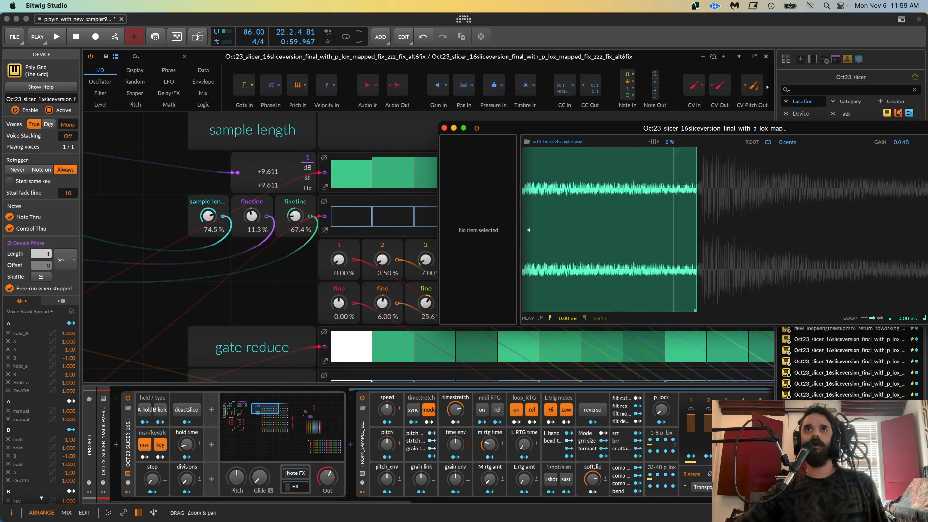
{"action": "left_click", "coordinate": [458, 411]}
{"action": "left_click_drag", "start_coordinate": [456, 444], "coordinate": [456, 432]}
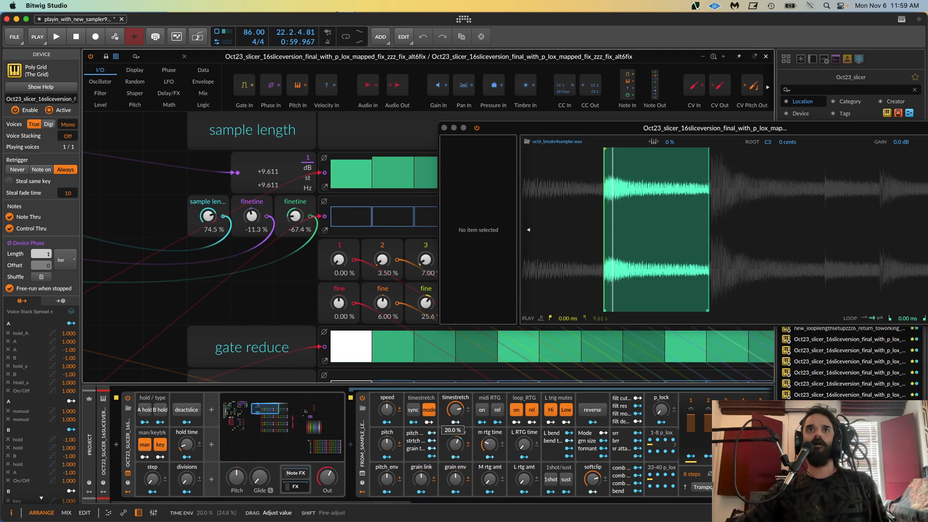
{"action": "double_click", "coordinate": [455, 411]}
- Try lowering the speed remote control and reset it, and close the enlarged waveform window
{"action": "left_click_drag", "start_coordinate": [387, 410], "coordinate": [386, 493]}
{"action": "double_click", "coordinate": [388, 411]}
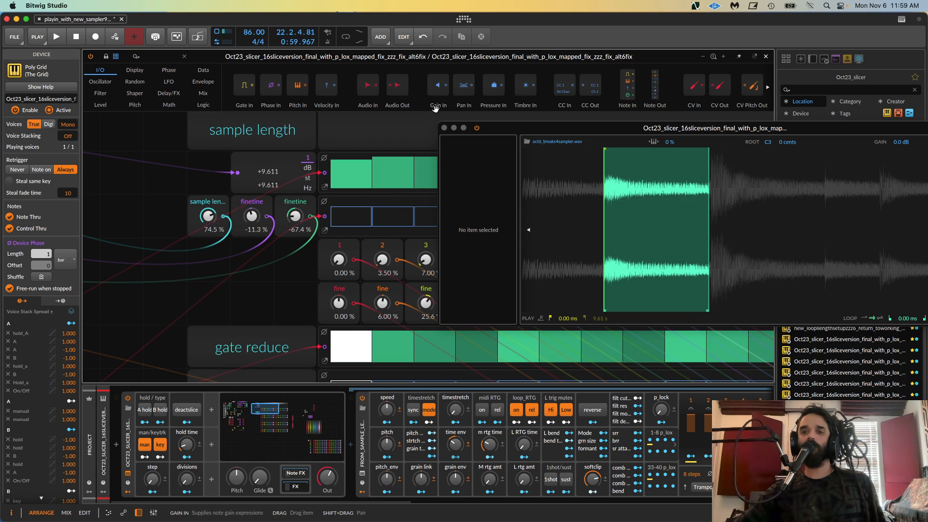
{"action": "left_click", "coordinate": [444, 128]}
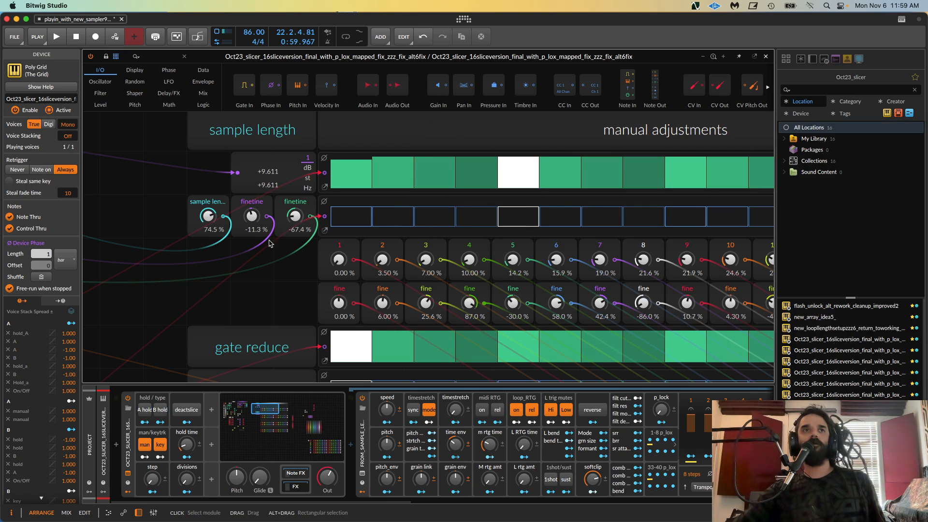
- Reopen the sampler's enlarged waveform fitted to the whole sample, and place its window below the slice position knobs
{"action": "scroll", "coordinate": [269, 244], "scroll_direction": "left", "scroll_amount": 3}
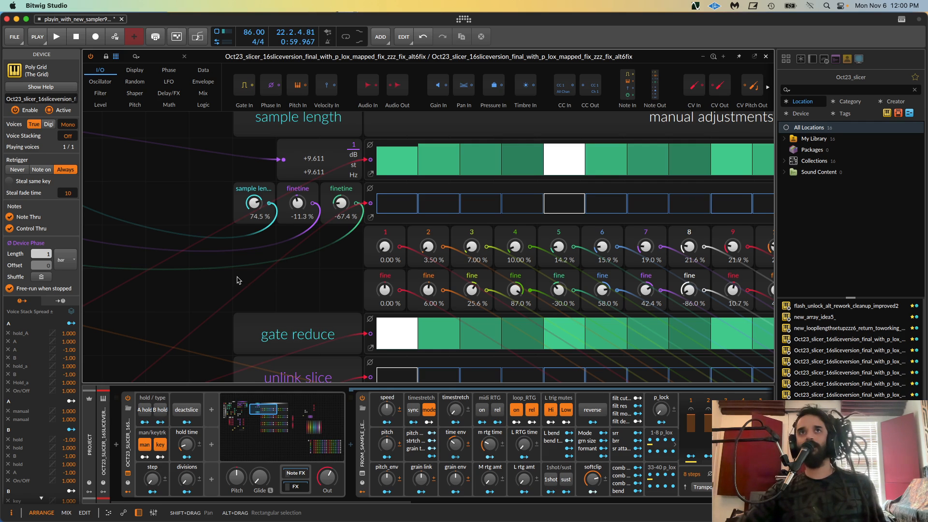
{"action": "left_click_drag", "start_coordinate": [237, 281], "coordinate": [160, 274]}
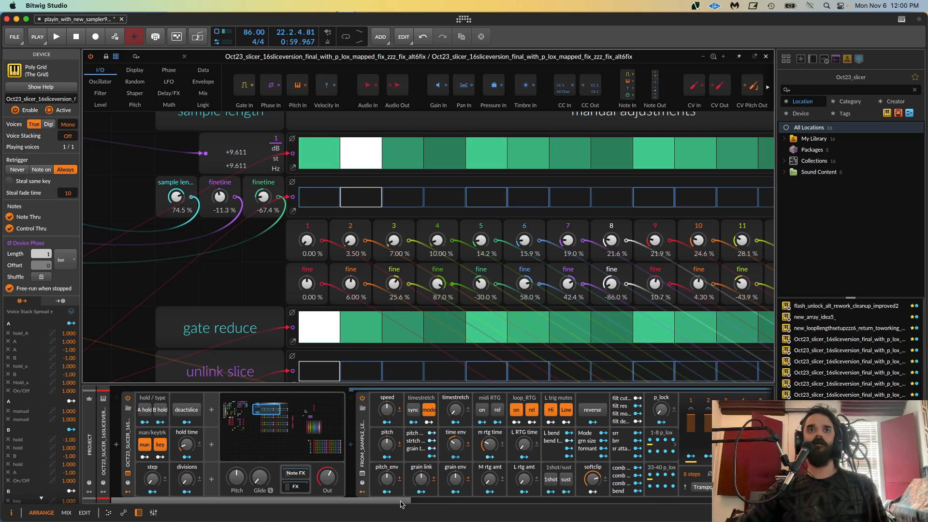
{"action": "left_click_drag", "start_coordinate": [400, 504], "coordinate": [499, 495]}
{"action": "left_click", "coordinate": [415, 474]}
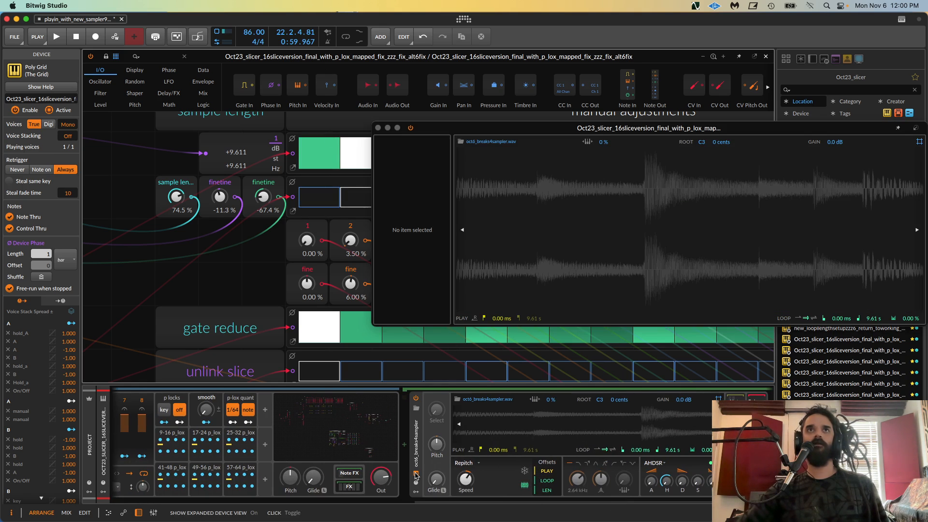
{"action": "left_click_drag", "start_coordinate": [609, 130], "coordinate": [523, 106]}
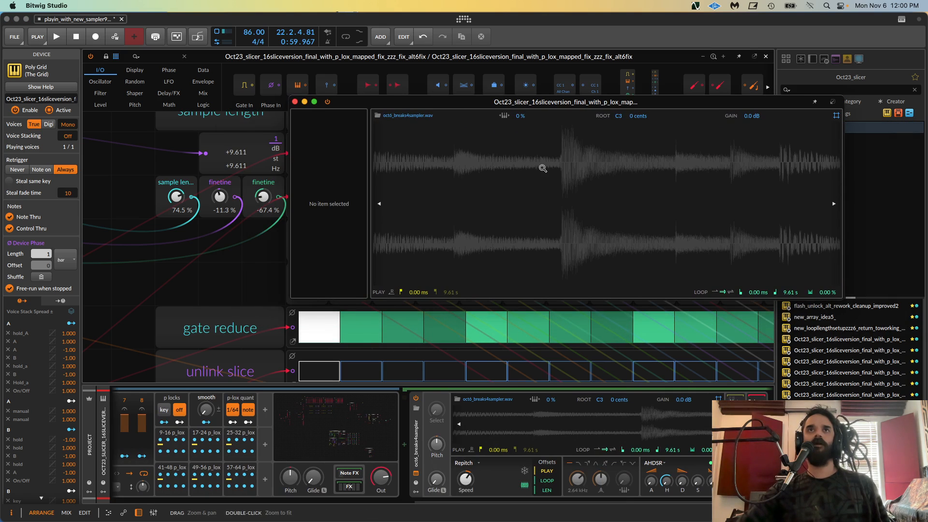
{"action": "double_click", "coordinate": [542, 168]}
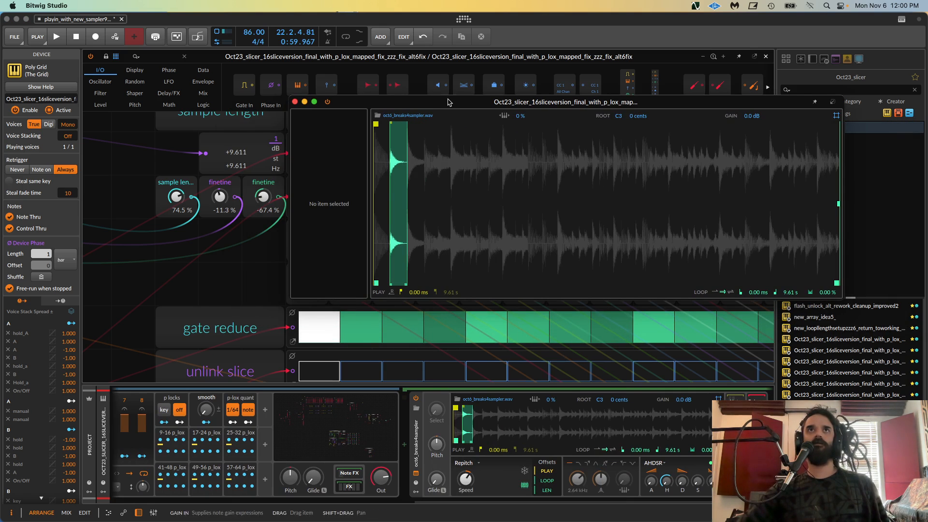
{"action": "left_click_drag", "start_coordinate": [448, 103], "coordinate": [540, 305]}
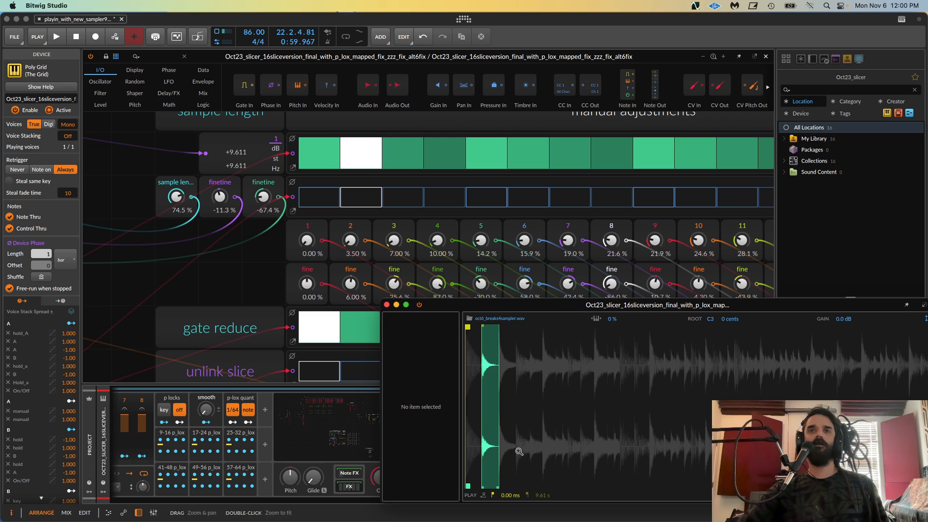
{"action": "left_click_drag", "start_coordinate": [472, 306], "coordinate": [511, 284]}
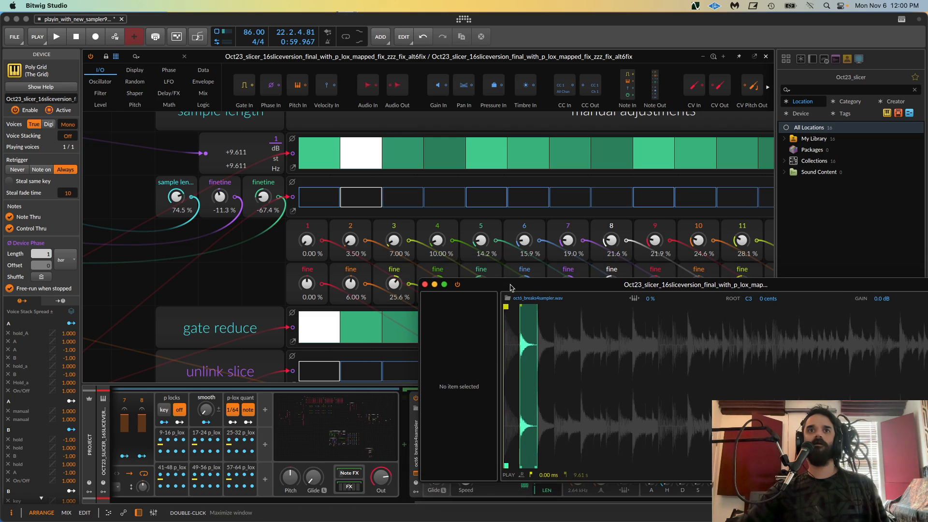
{"action": "scroll", "coordinate": [165, 486], "scroll_direction": "right", "scroll_amount": 3}
{"action": "scroll", "coordinate": [164, 486], "scroll_direction": "left", "scroll_amount": 2}
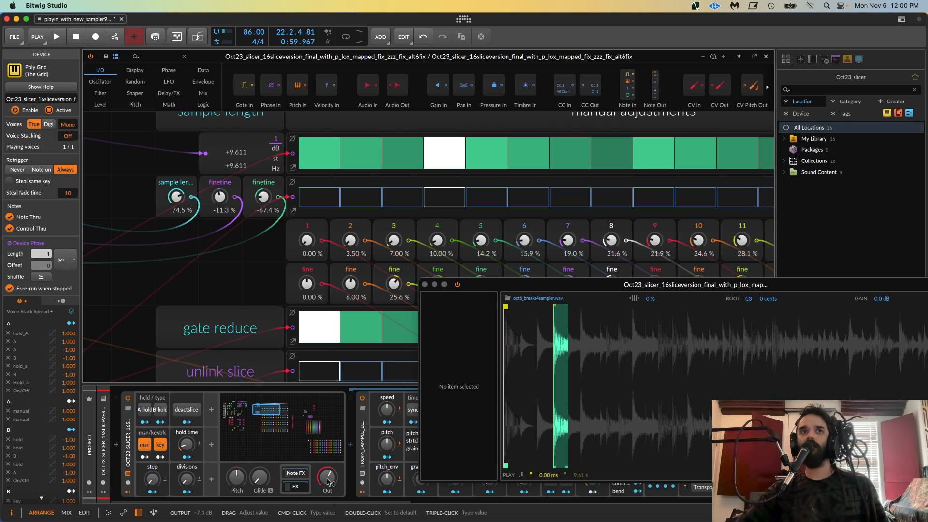
- Switch on A hold to play slice 1 and switch it off again
{"action": "left_click_drag", "start_coordinate": [328, 482], "coordinate": [328, 482]}
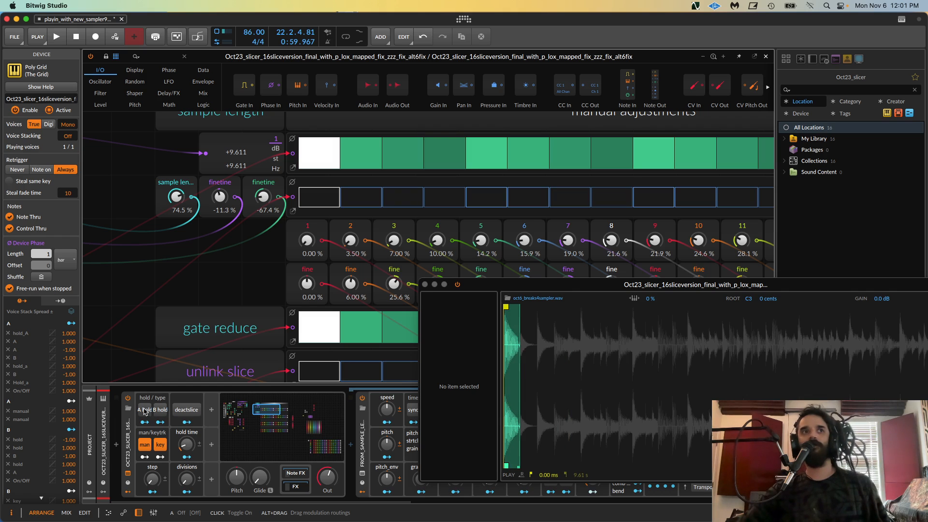
{"action": "left_click", "coordinate": [144, 411]}
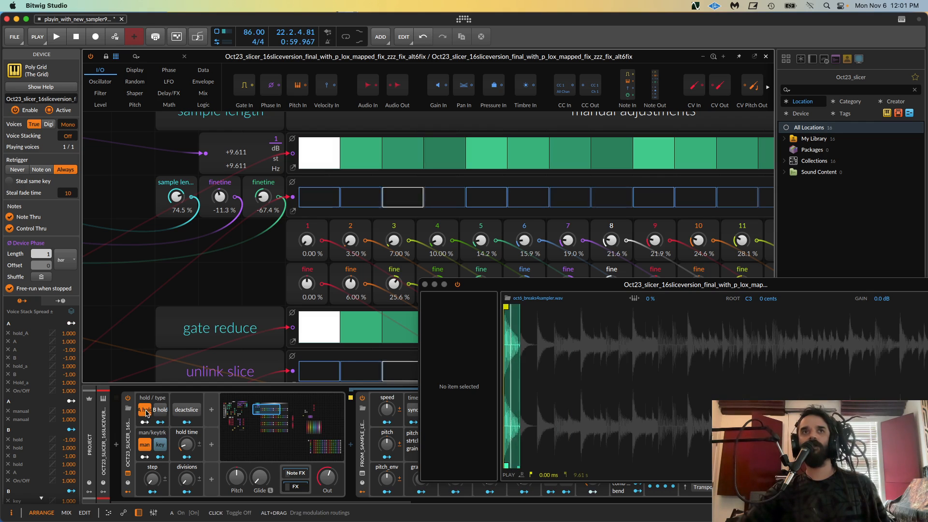
{"action": "left_click", "coordinate": [145, 410]}
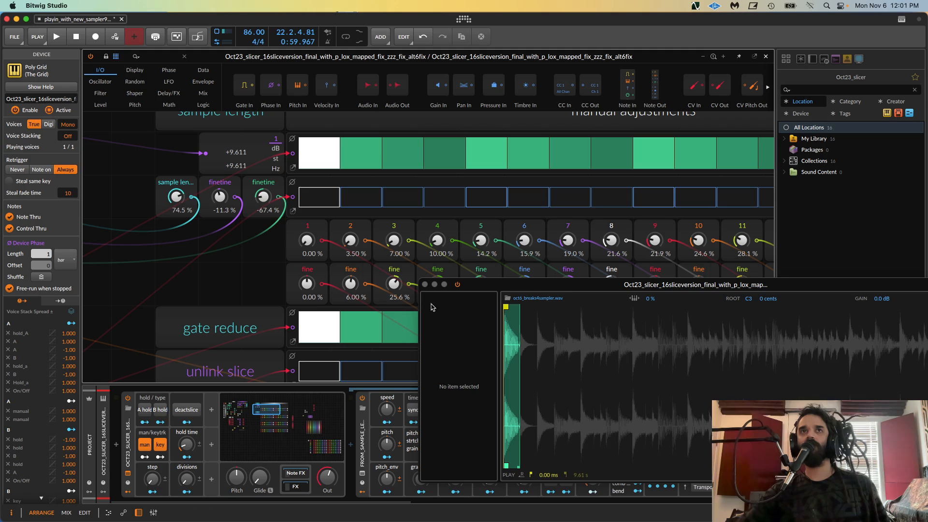
- Set the position knobs of slices 2, 3 and 4 to 100 %, and switch on A hold
{"action": "left_click_drag", "start_coordinate": [353, 243], "coordinate": [356, 246]}
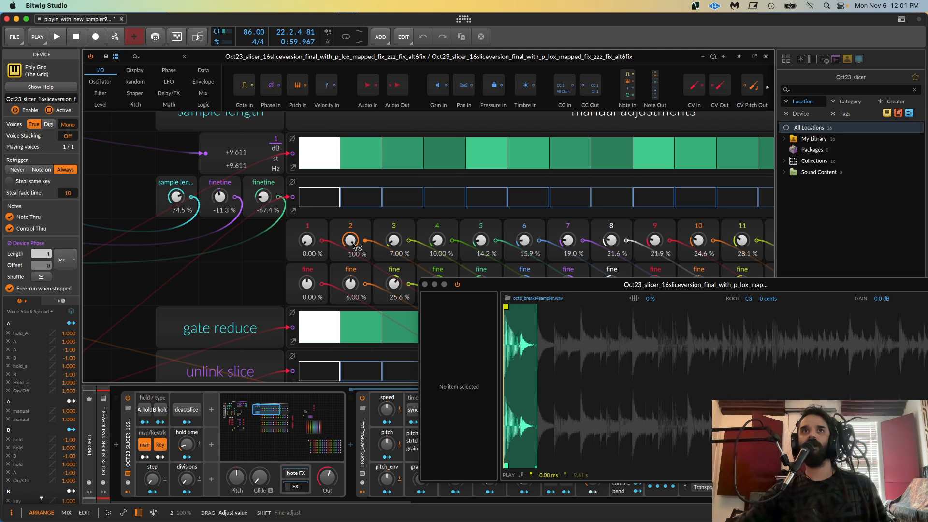
{"action": "double_click", "coordinate": [394, 240]}
{"action": "double_click", "coordinate": [436, 242]}
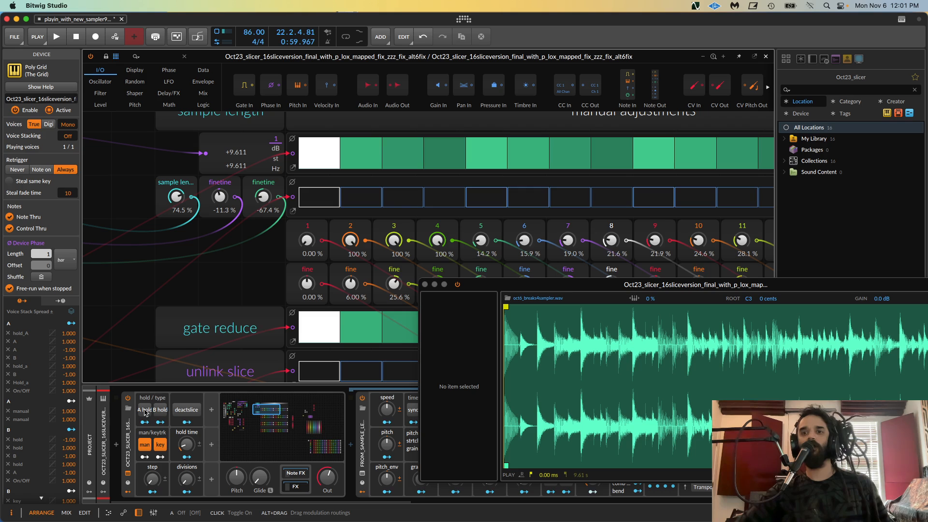
{"action": "left_click", "coordinate": [145, 411]}
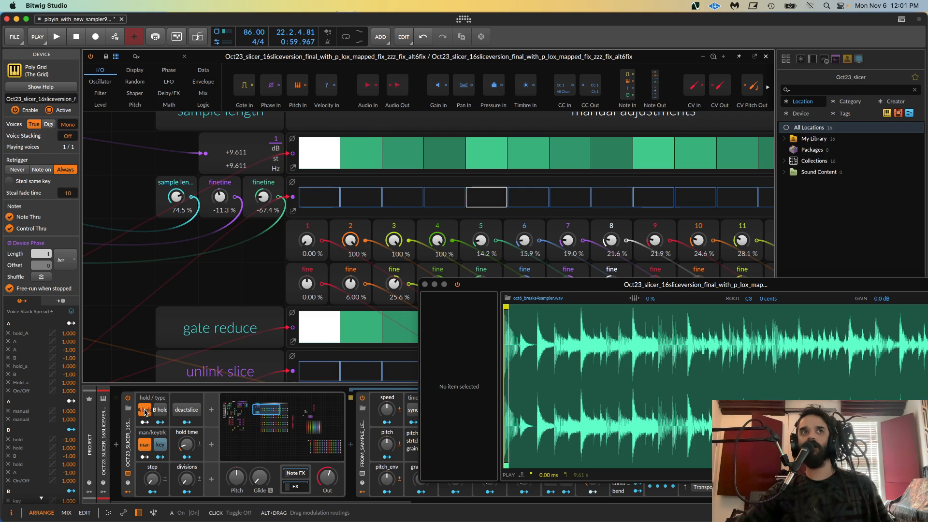
- Align slice 2's start with the next hit by setting its position to 3.00 % and its fine value to 61.0 %
{"action": "left_click_drag", "start_coordinate": [354, 231], "coordinate": [353, 347]}
{"action": "left_click_drag", "start_coordinate": [518, 363], "coordinate": [516, 430]}
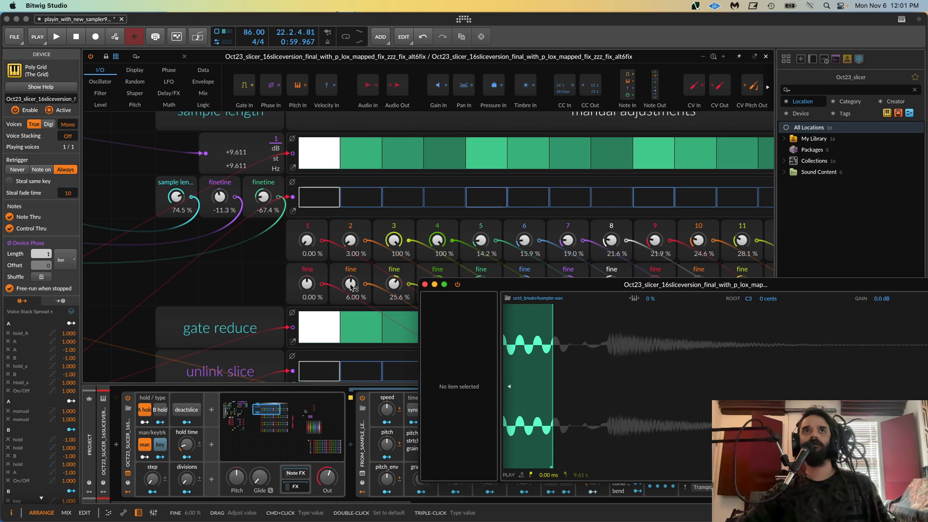
{"action": "left_click_drag", "start_coordinate": [350, 284], "coordinate": [351, 254]}
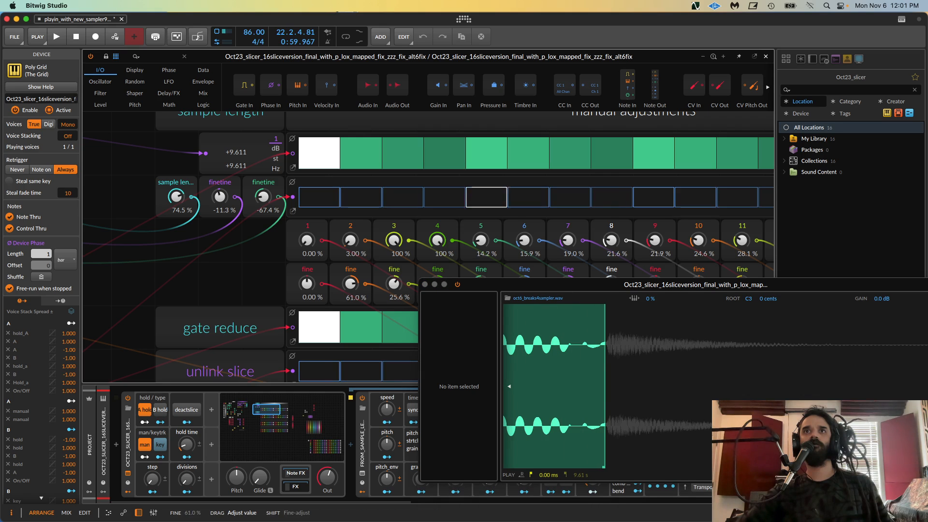
{"action": "left_click_drag", "start_coordinate": [575, 376], "coordinate": [574, 329]}
{"action": "left_click_drag", "start_coordinate": [657, 368], "coordinate": [657, 377]}
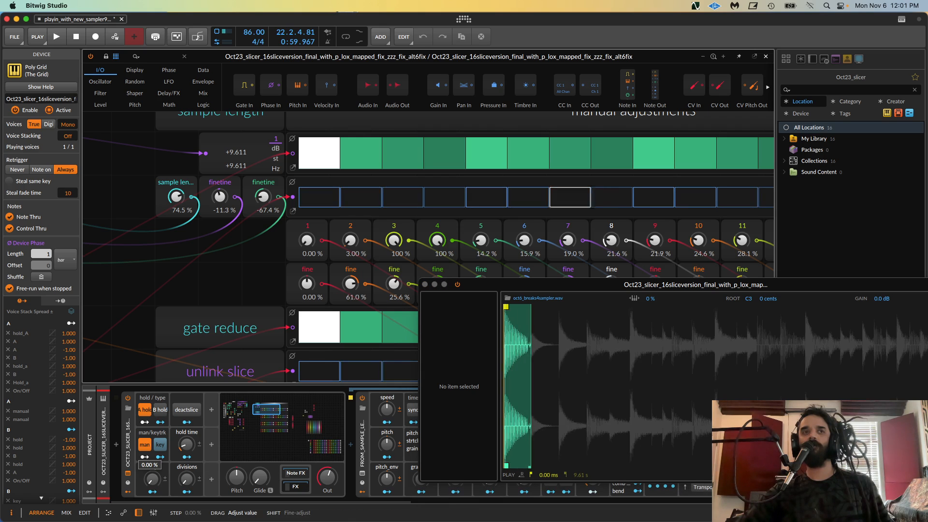
- Select slice 2 with the step control and end it at the next hit, setting slice 3's position to 7.00 % and fine to 25.8 %
{"action": "left_click_drag", "start_coordinate": [154, 480], "coordinate": [154, 477]}
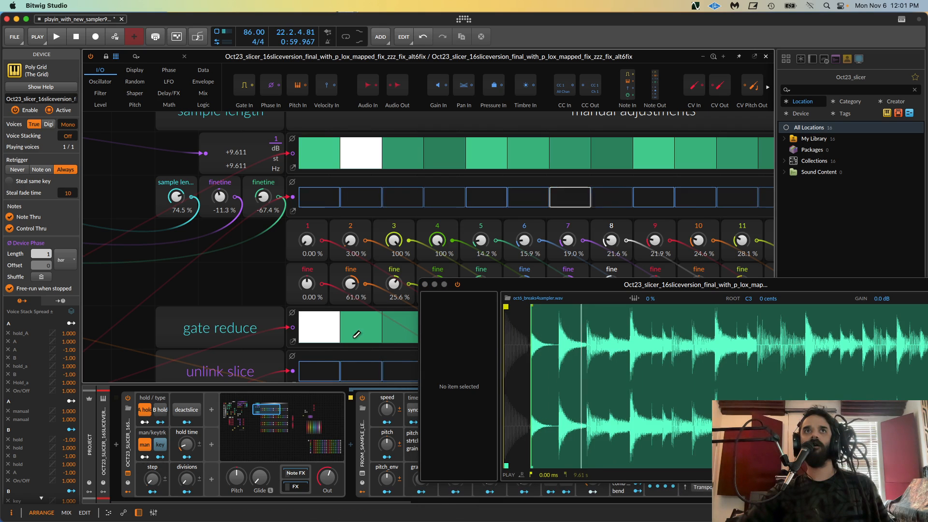
{"action": "left_click_drag", "start_coordinate": [394, 240], "coordinate": [394, 297]}
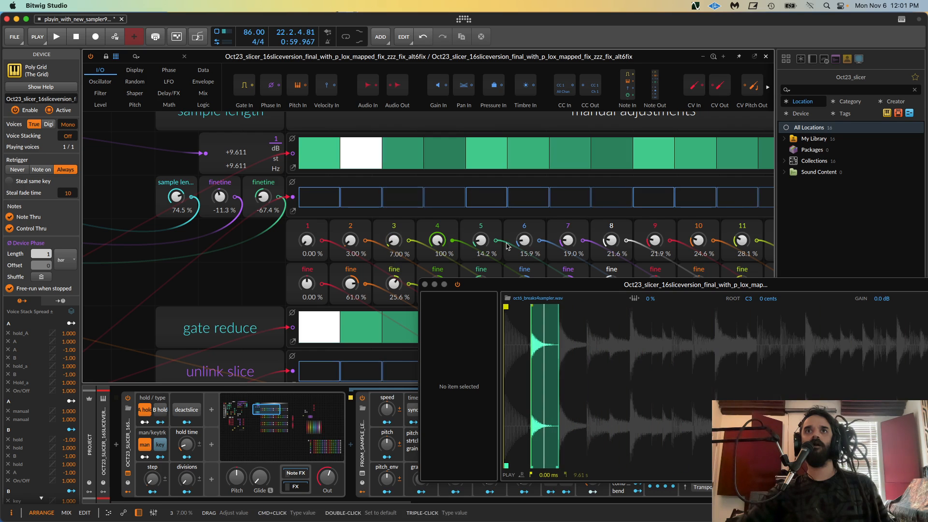
{"action": "left_click_drag", "start_coordinate": [569, 365], "coordinate": [715, 389]}
{"action": "left_click_drag", "start_coordinate": [611, 375], "coordinate": [618, 385]}
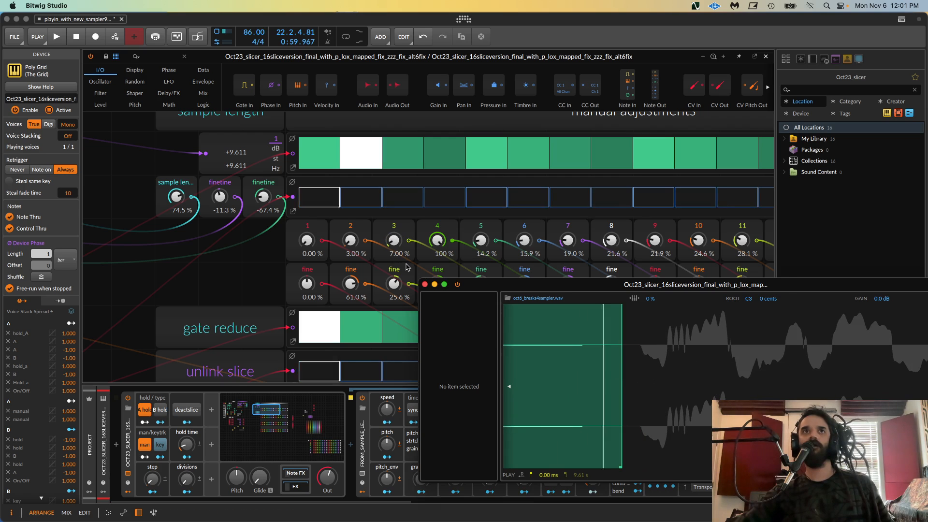
{"action": "left_click_drag", "start_coordinate": [394, 284], "coordinate": [395, 283]}
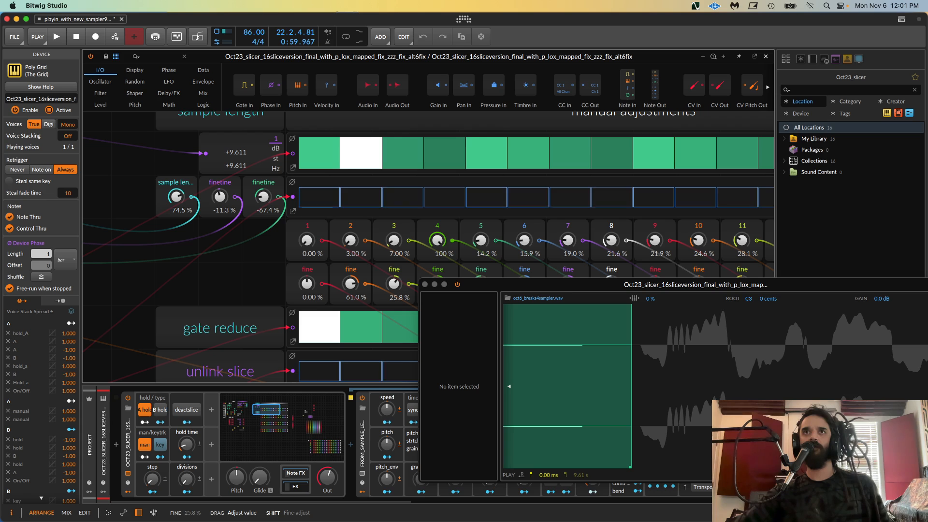
{"action": "left_click_drag", "start_coordinate": [522, 331], "coordinate": [529, 293]}
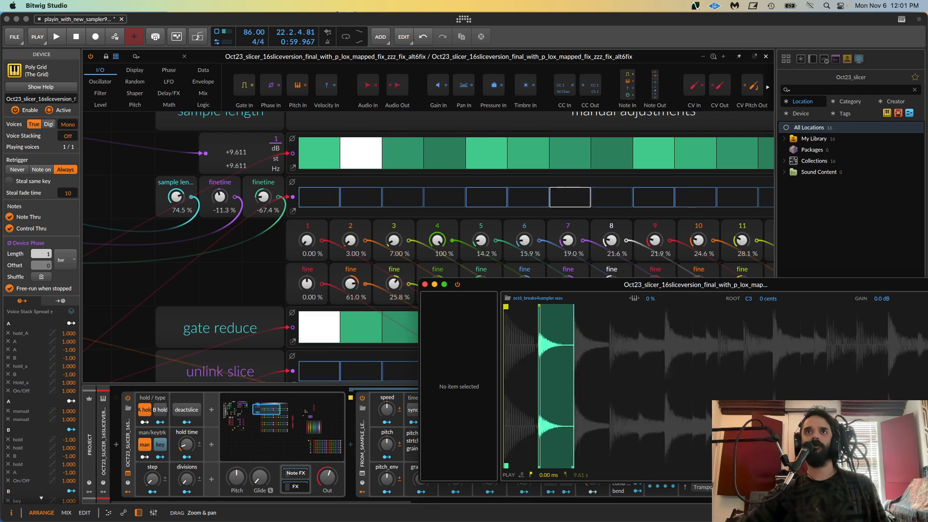
- Select slice 3 with the step control, set slice 4's position to 11.0 %, and retrigger the slice with A hold
{"action": "left_click", "coordinate": [152, 478]}
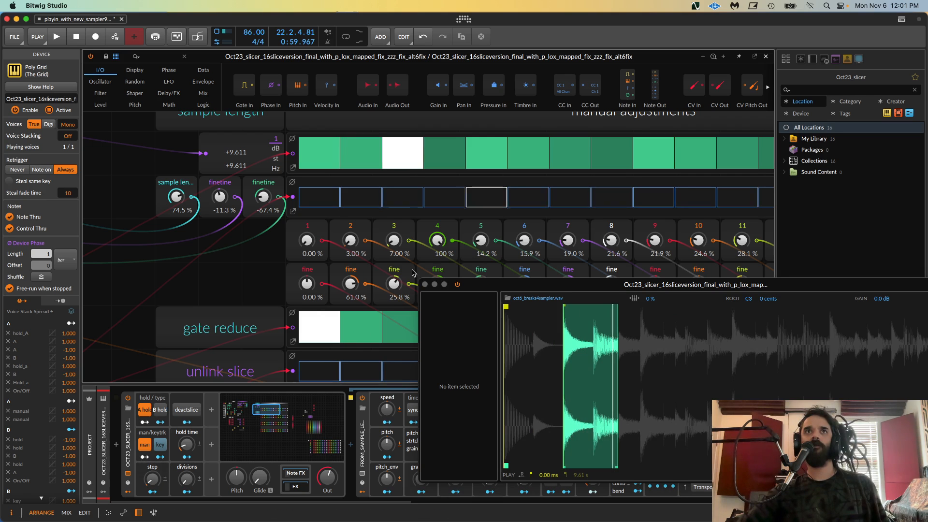
{"action": "left_click_drag", "start_coordinate": [437, 240], "coordinate": [437, 320]}
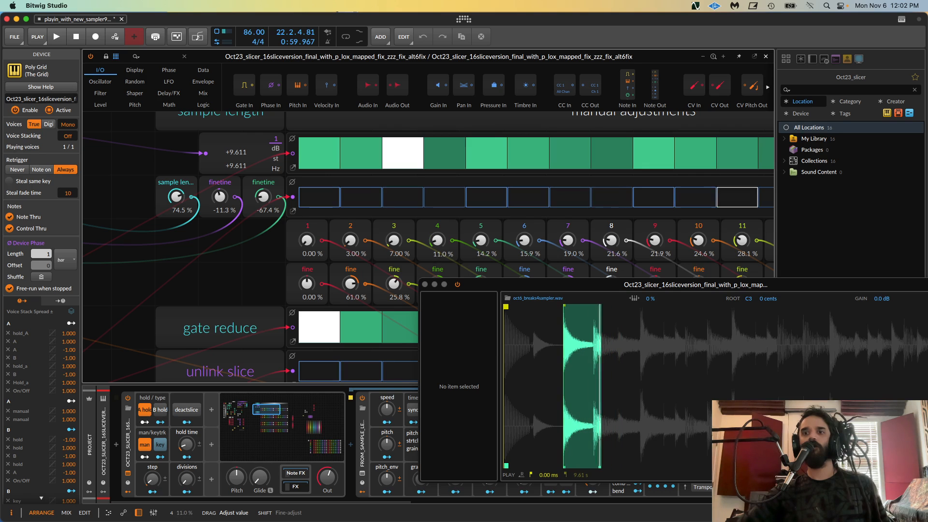
{"action": "left_click", "coordinate": [141, 411]}
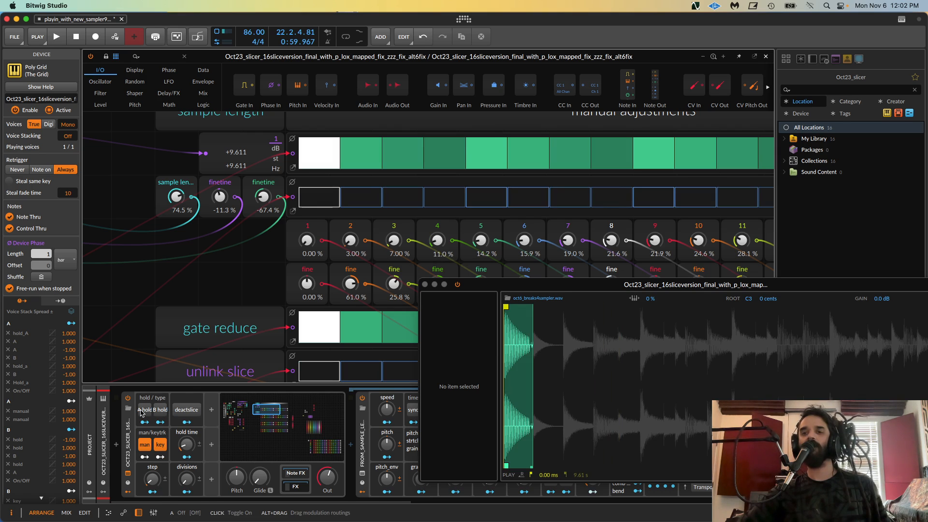
{"action": "left_click", "coordinate": [140, 411]}
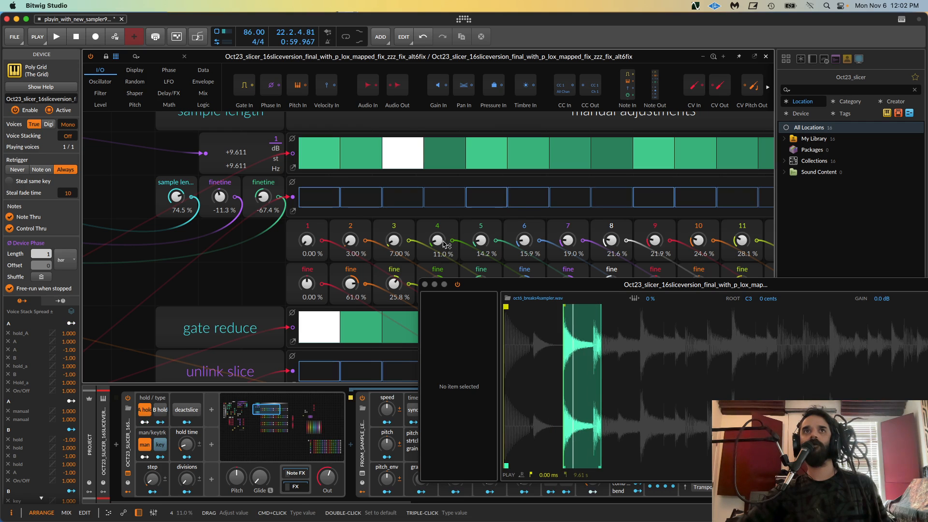
- End slice 3 at the next hit by setting slice 4's position to 10.00 %, and switch off A hold
{"action": "left_click_drag", "start_coordinate": [444, 245], "coordinate": [444, 247]}
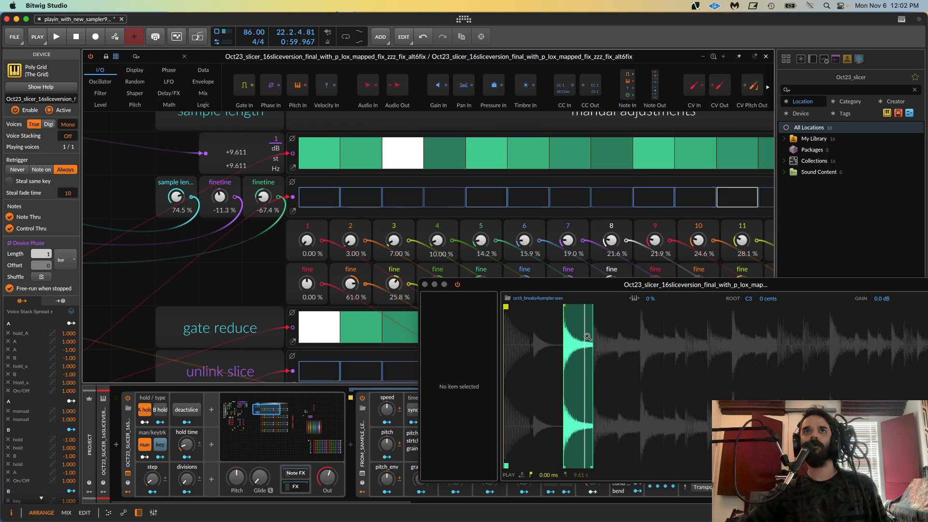
{"action": "mouse_move", "coordinate": [593, 340]}
{"action": "left_mouse_down"}
{"action": "mouse_move", "coordinate": [614, 354]}
{"action": "mouse_move", "coordinate": [595, 333]}
{"action": "left_mouse_up"}
{"action": "left_click_drag", "start_coordinate": [156, 477], "coordinate": [156, 467]}
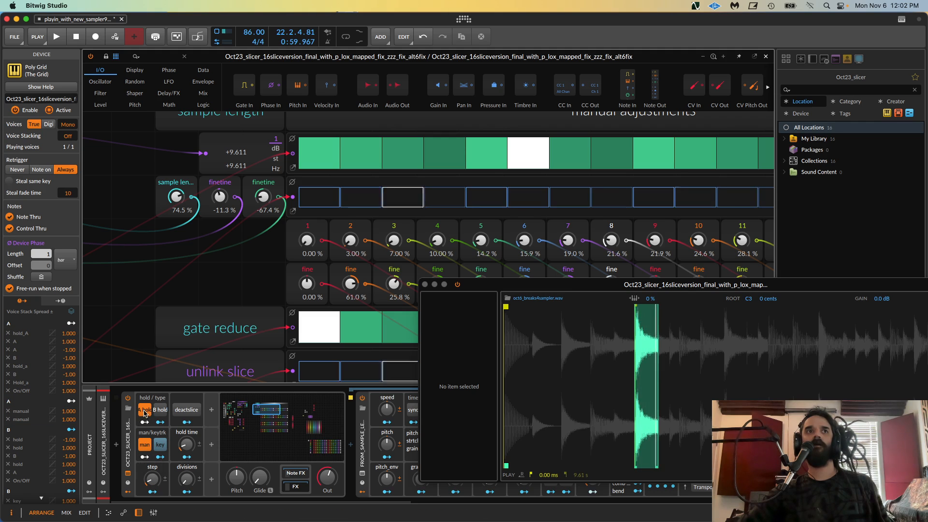
{"action": "left_click", "coordinate": [144, 410]}
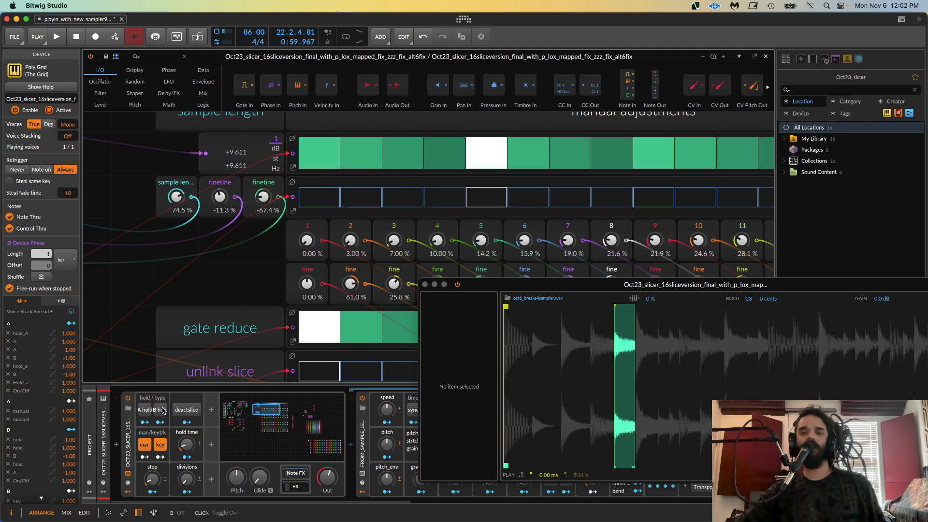
- Close the Grid editor and place the sampler waveform window over the arrangement
{"action": "left_click", "coordinate": [768, 57]}
{"action": "left_click_drag", "start_coordinate": [555, 284], "coordinate": [360, 181]}
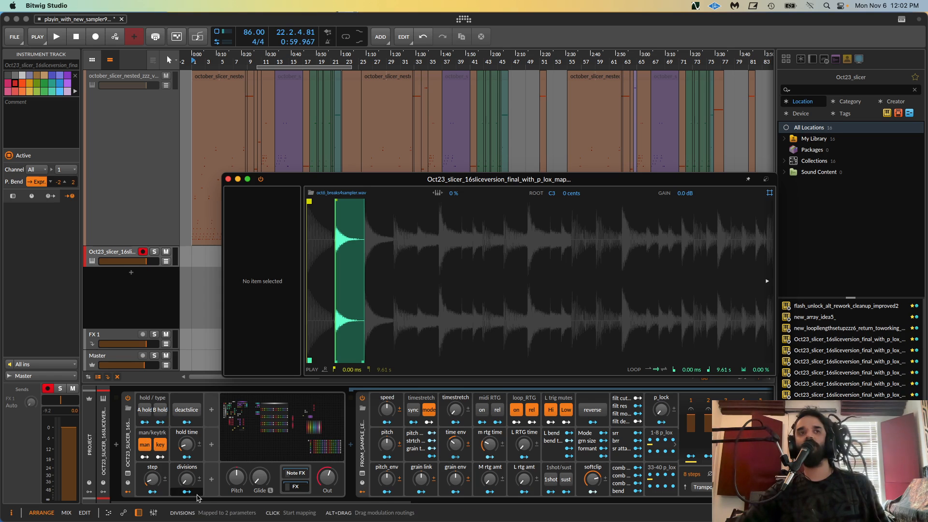
{"action": "left_click", "coordinate": [188, 483]}
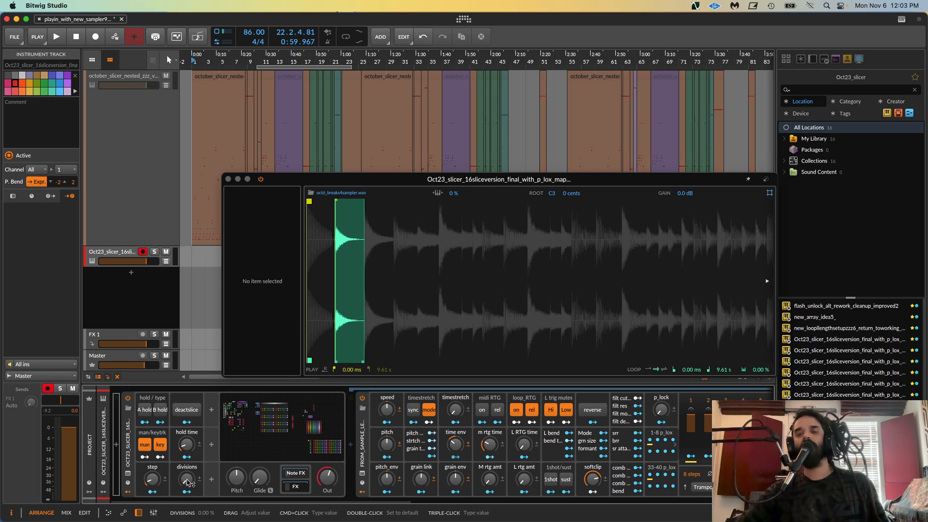
{"action": "left_click_drag", "start_coordinate": [429, 231], "coordinate": [493, 252]}
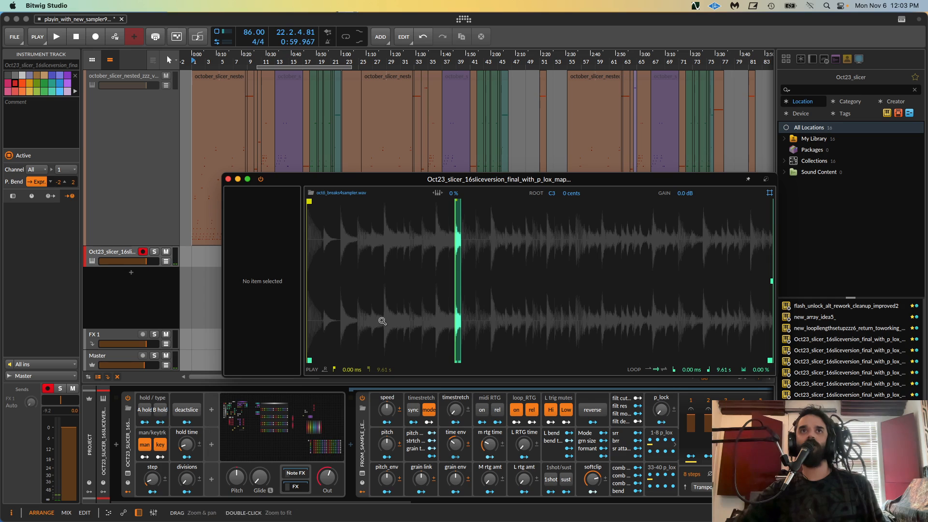
- Sweep the step control through the slices with key tracking off, and switch key tracking back on
{"action": "scroll", "coordinate": [356, 319], "scroll_direction": "up", "scroll_amount": 5}
{"action": "left_click", "coordinate": [162, 445]}
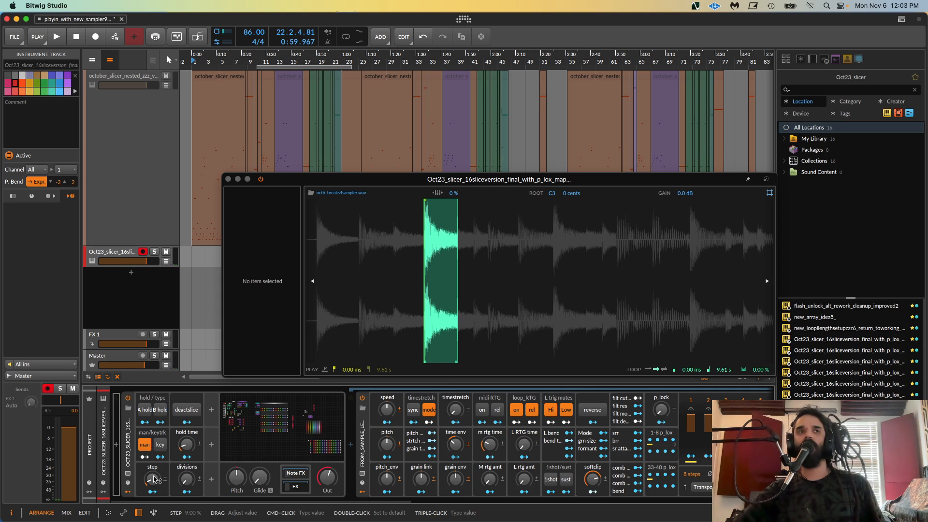
{"action": "left_click_drag", "start_coordinate": [154, 479], "coordinate": [154, 460]}
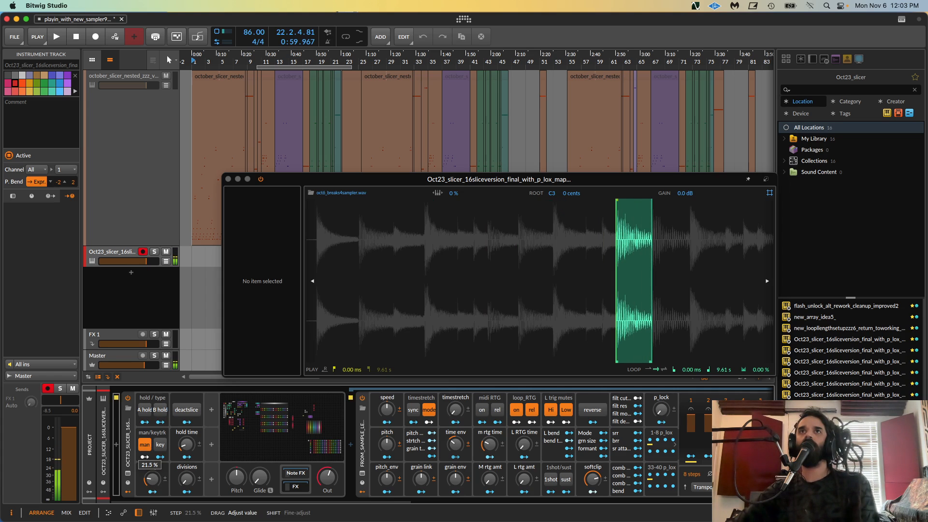
{"action": "left_click_drag", "start_coordinate": [154, 460], "coordinate": [154, 454]}
{"action": "left_click_drag", "start_coordinate": [564, 304], "coordinate": [468, 338]}
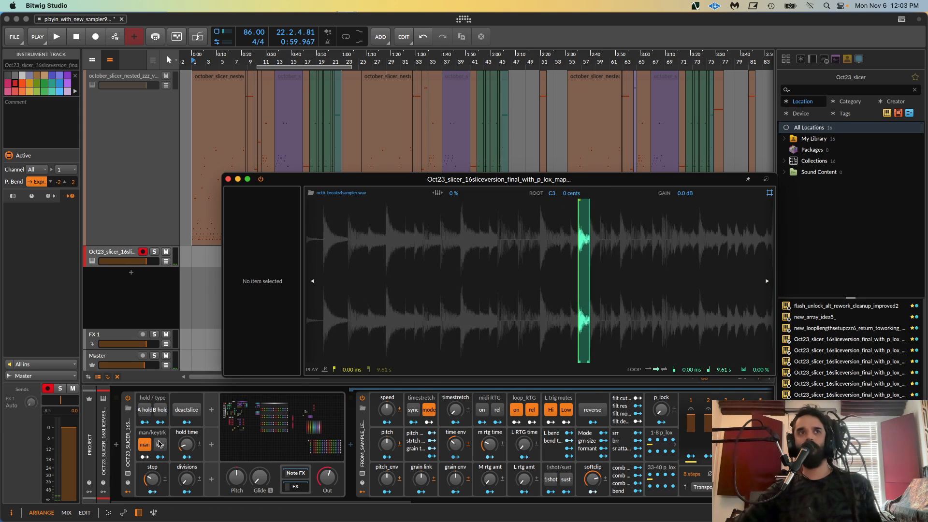
{"action": "left_click", "coordinate": [160, 445]}
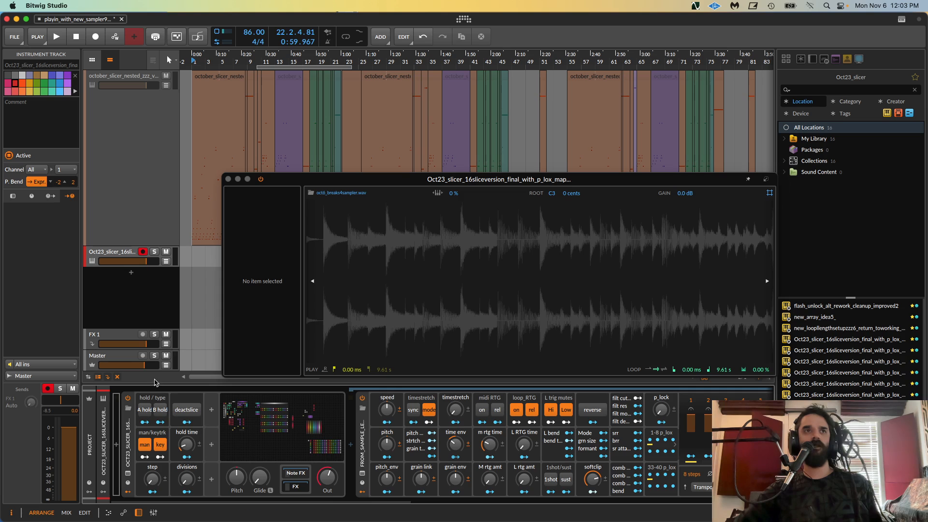
- Switch on deactslice and reopen the slicer's Grid patch with the sampler window moved clear of its modules
{"action": "left_click_drag", "start_coordinate": [417, 270], "coordinate": [405, 241]}
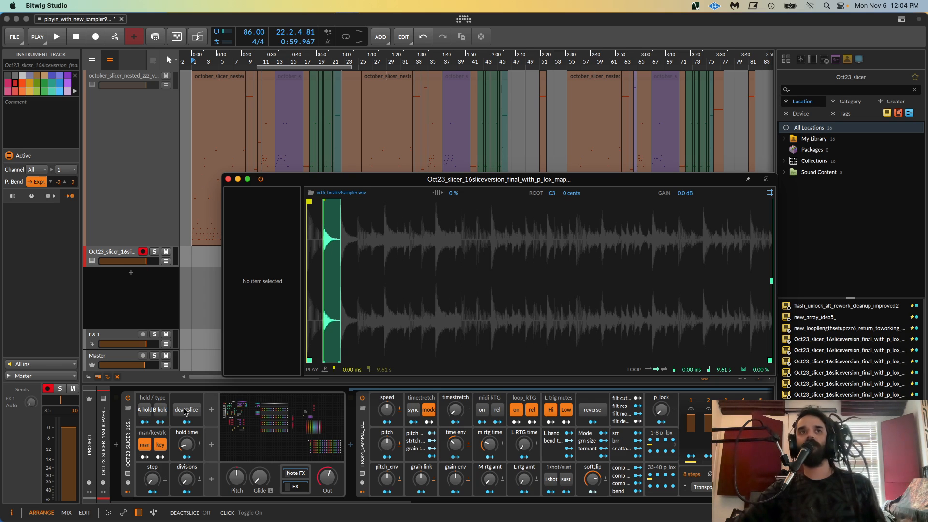
{"action": "left_click", "coordinate": [184, 412]}
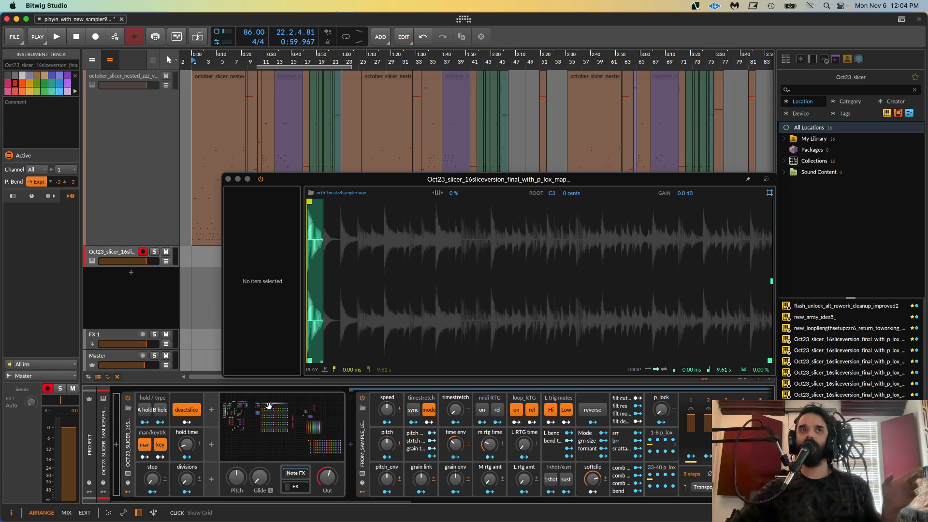
{"action": "left_click_drag", "start_coordinate": [312, 183], "coordinate": [502, 167]}
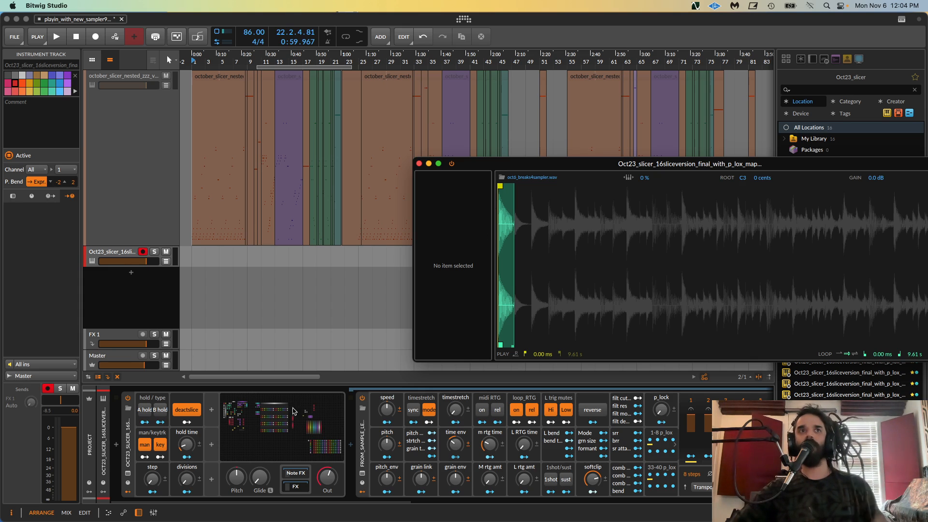
{"action": "left_click", "coordinate": [284, 427]}
{"action": "scroll", "coordinate": [341, 235], "scroll_direction": "down", "scroll_amount": 5}
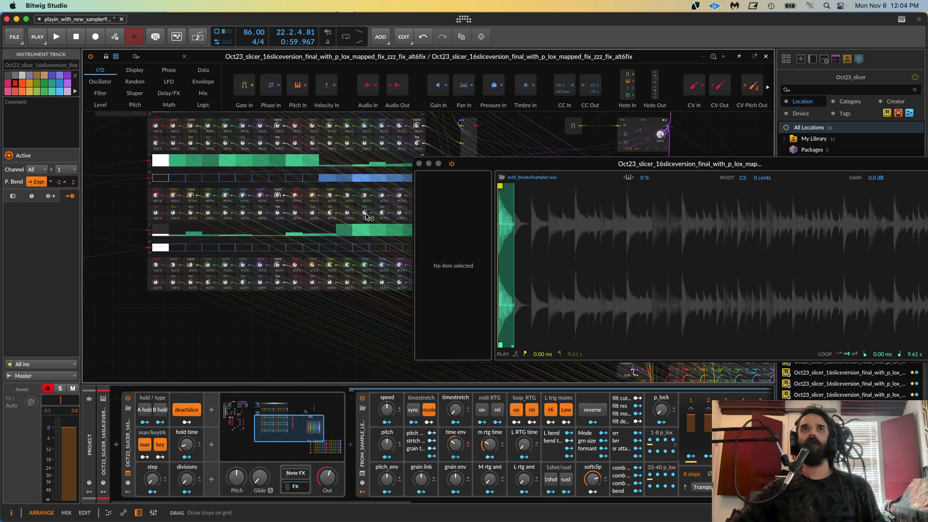
{"action": "left_click_drag", "start_coordinate": [489, 164], "coordinate": [637, 312]}
- Examine the 8→1 merge modules and the LFO feeding them in the Grid patch
{"action": "scroll", "coordinate": [550, 226], "scroll_direction": "right", "scroll_amount": 5}
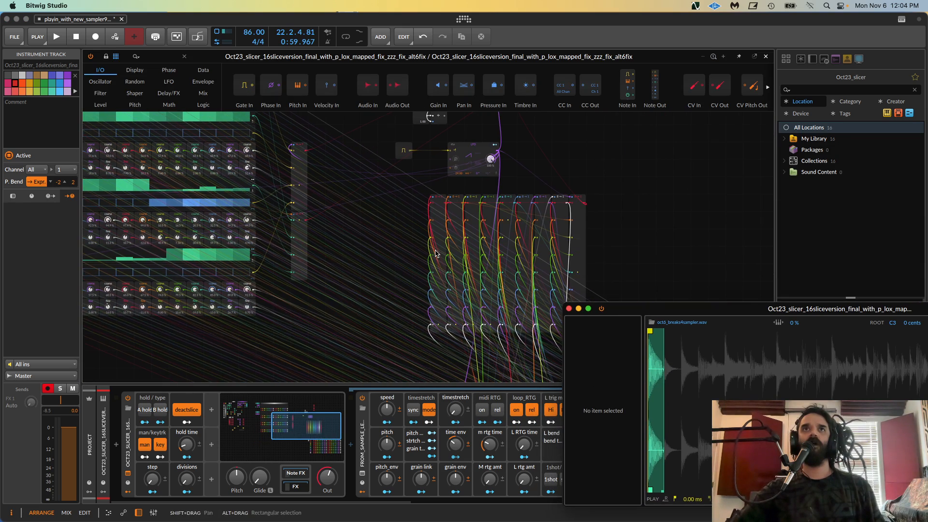
{"action": "left_click", "coordinate": [387, 246]}
{"action": "scroll", "coordinate": [388, 246], "scroll_direction": "up", "scroll_amount": 3}
{"action": "left_click_drag", "start_coordinate": [372, 239], "coordinate": [228, 232]}
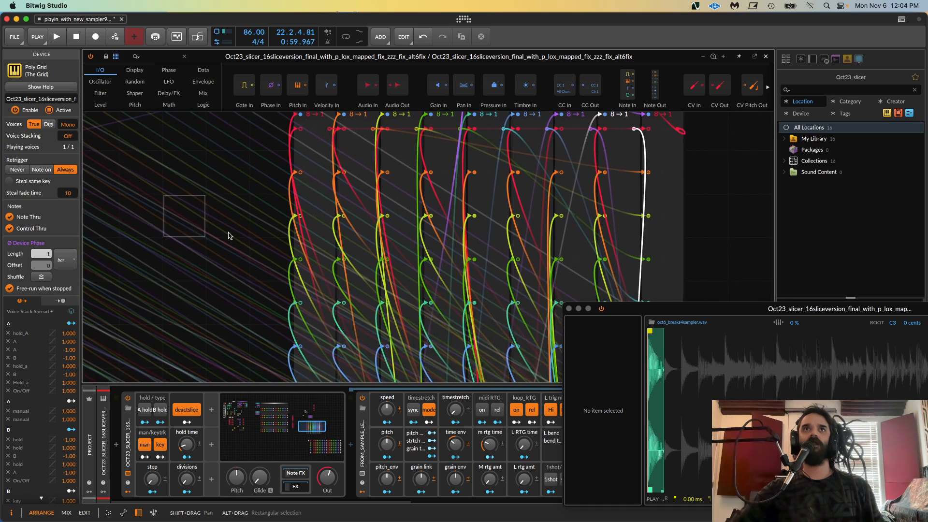
{"action": "scroll", "coordinate": [228, 232], "scroll_direction": "down", "scroll_amount": 2}
{"action": "scroll", "coordinate": [315, 207], "scroll_direction": "up", "scroll_amount": 3}
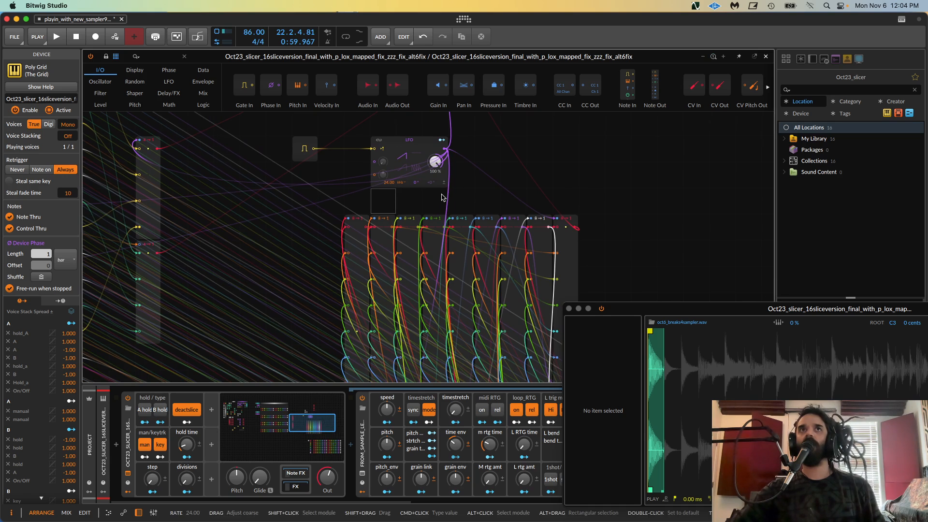
{"action": "key", "text": "super+minus"}
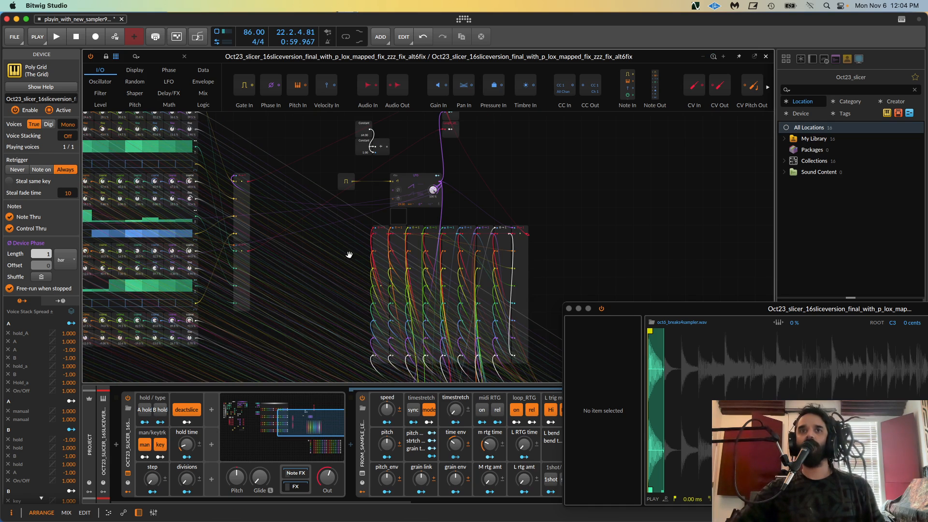
{"action": "scroll", "coordinate": [350, 247], "scroll_direction": "down", "scroll_amount": 1}
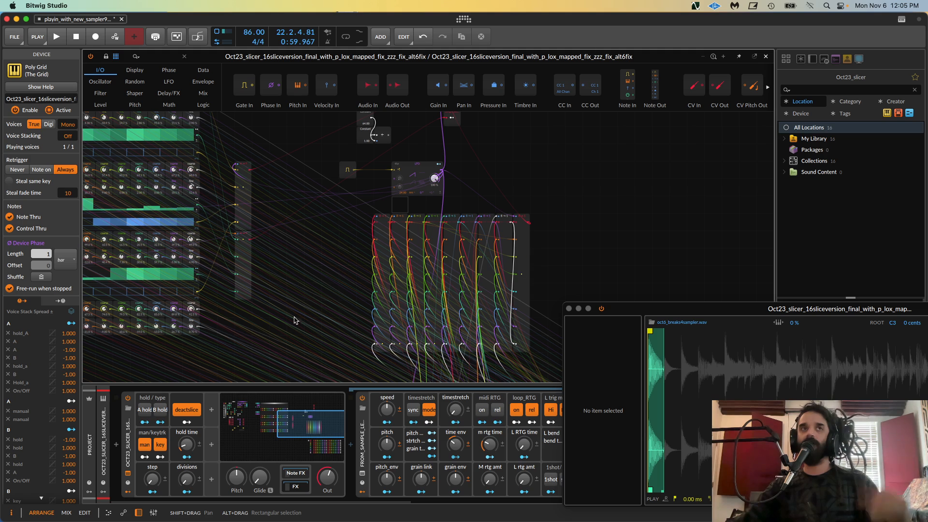
- Look over the manual adjustments, gate reduce and unlink slice rows of the Grid patch
{"action": "left_click_drag", "start_coordinate": [274, 324], "coordinate": [496, 382]}
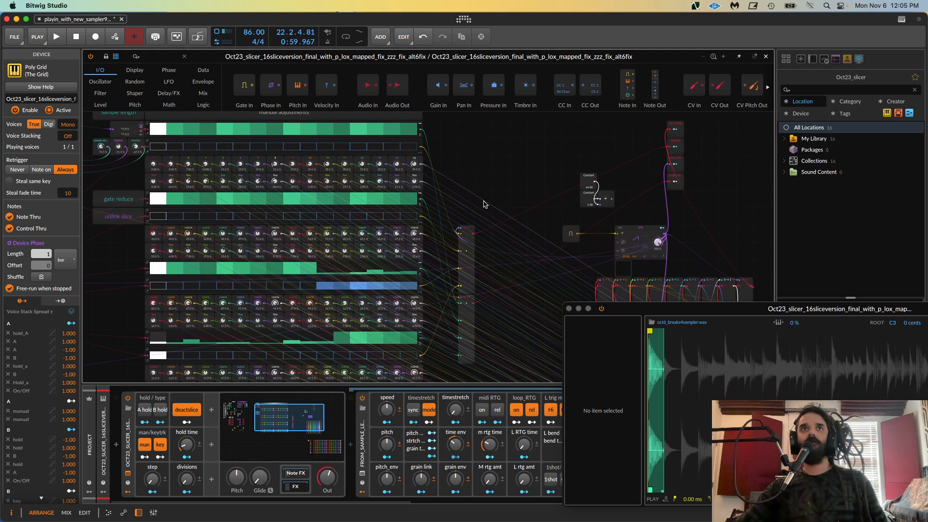
{"action": "left_click_drag", "start_coordinate": [483, 196], "coordinate": [504, 233]}
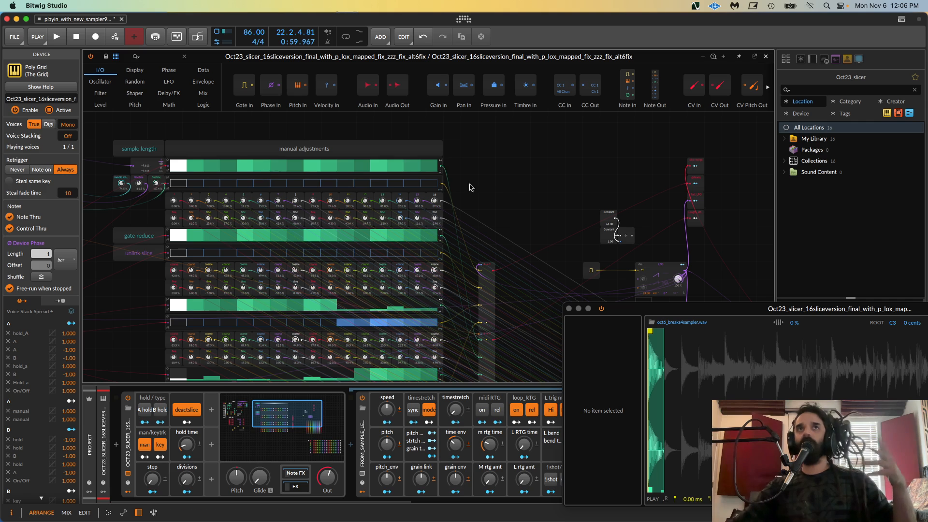
{"action": "left_click_drag", "start_coordinate": [542, 180], "coordinate": [555, 103]}
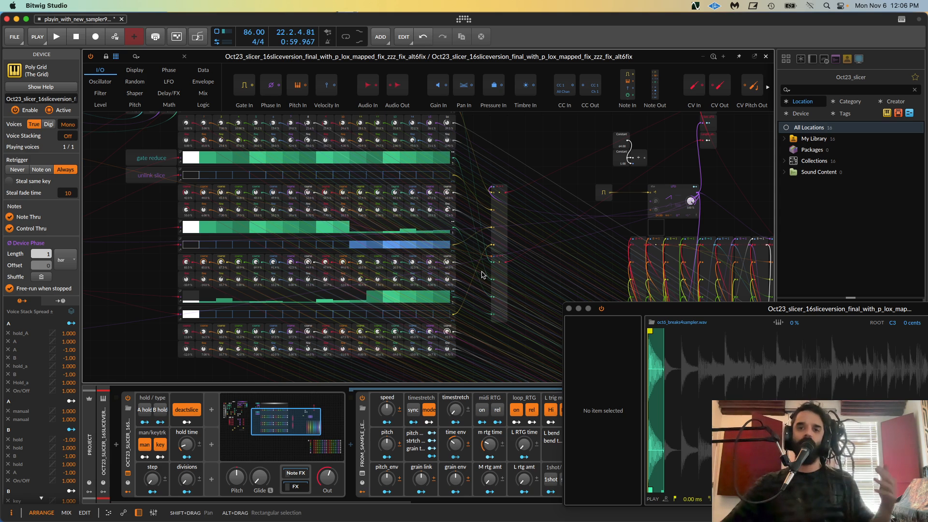
- Close the Grid editor and keep the sampler waveform visible beside the arrangement
{"action": "left_click_drag", "start_coordinate": [682, 311], "coordinate": [582, 203]}
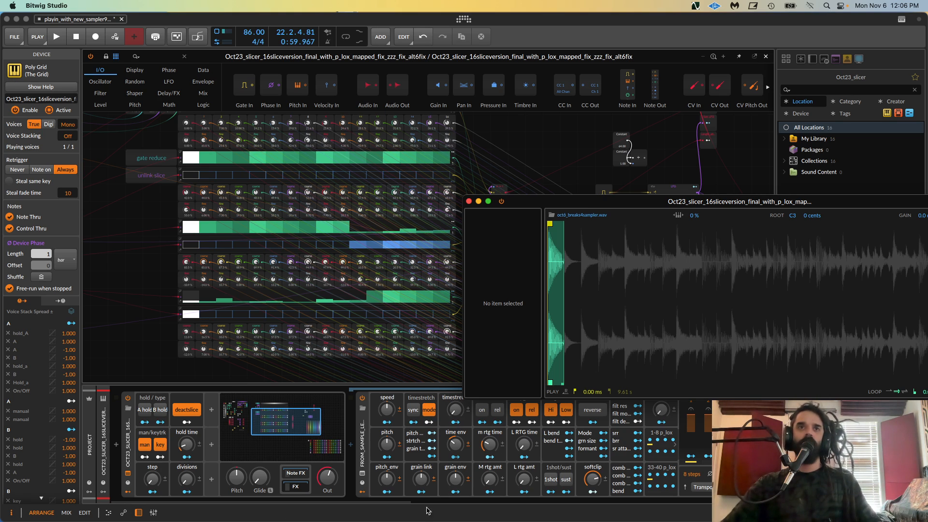
{"action": "left_click", "coordinate": [765, 56]}
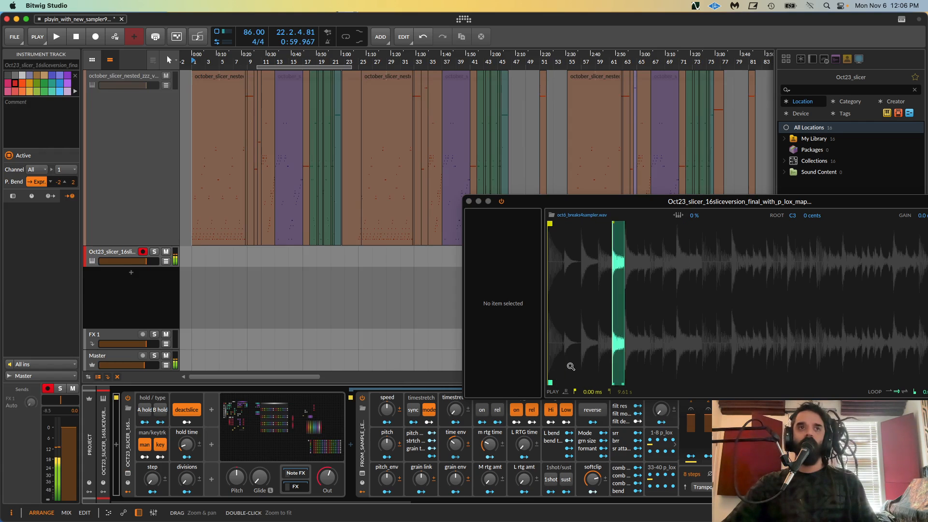
{"action": "left_click", "coordinate": [611, 267]}
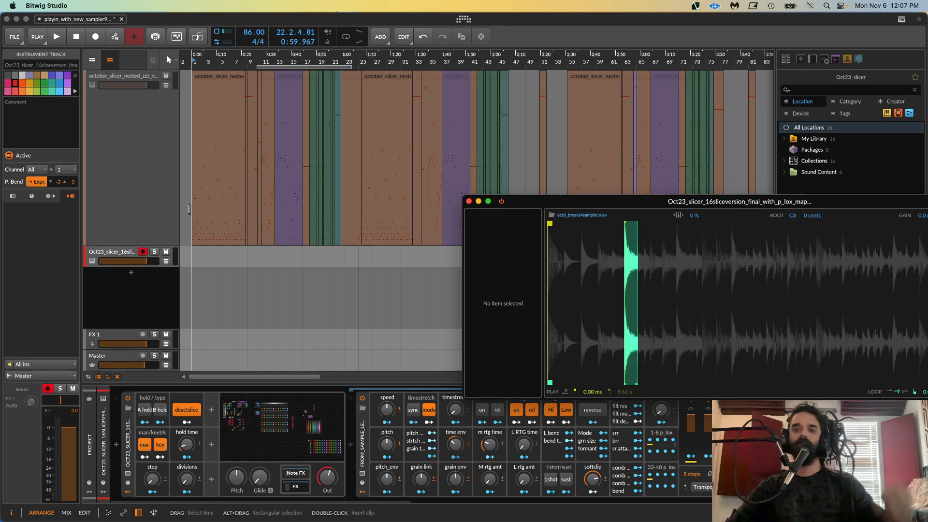
{"action": "left_click", "coordinate": [204, 213]}
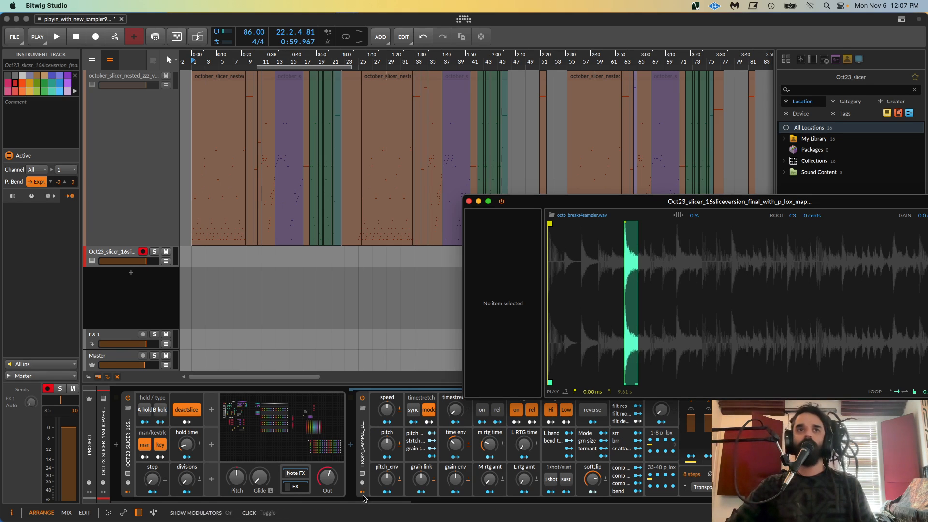
- Try the sampler's speed control at 56.0 % and reset it to its default
{"action": "scroll", "coordinate": [384, 506], "scroll_direction": "right", "scroll_amount": 2}
{"action": "scroll", "coordinate": [384, 506], "scroll_direction": "right", "scroll_amount": 10}
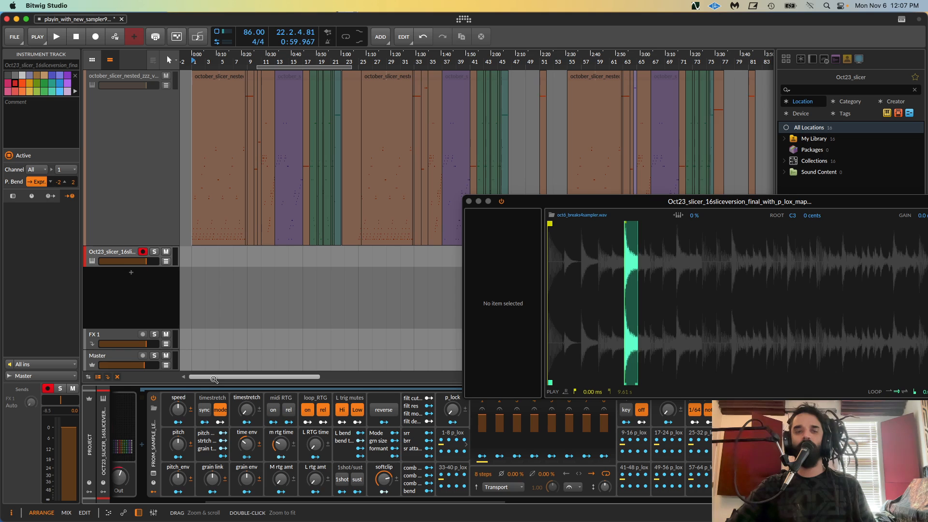
{"action": "scroll", "coordinate": [312, 505], "scroll_direction": "left", "scroll_amount": 7}
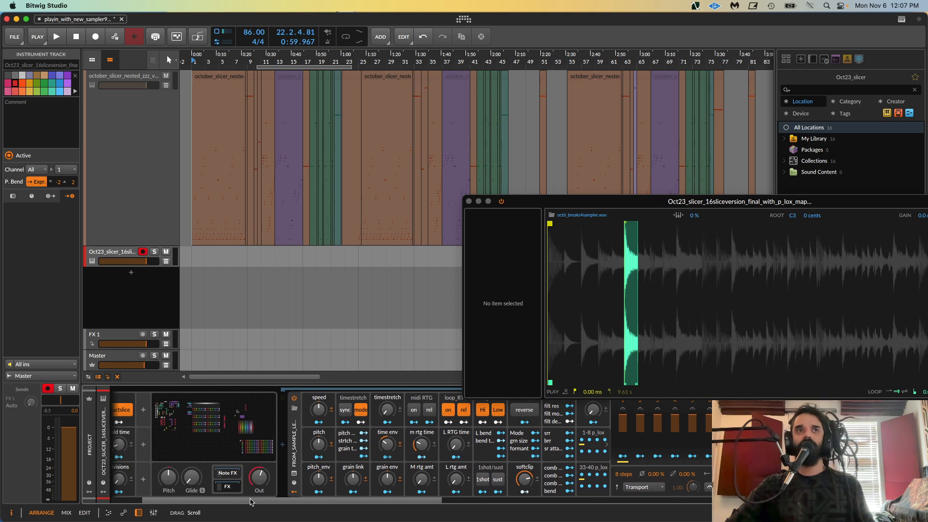
{"action": "left_click_drag", "start_coordinate": [318, 409], "coordinate": [318, 454]}
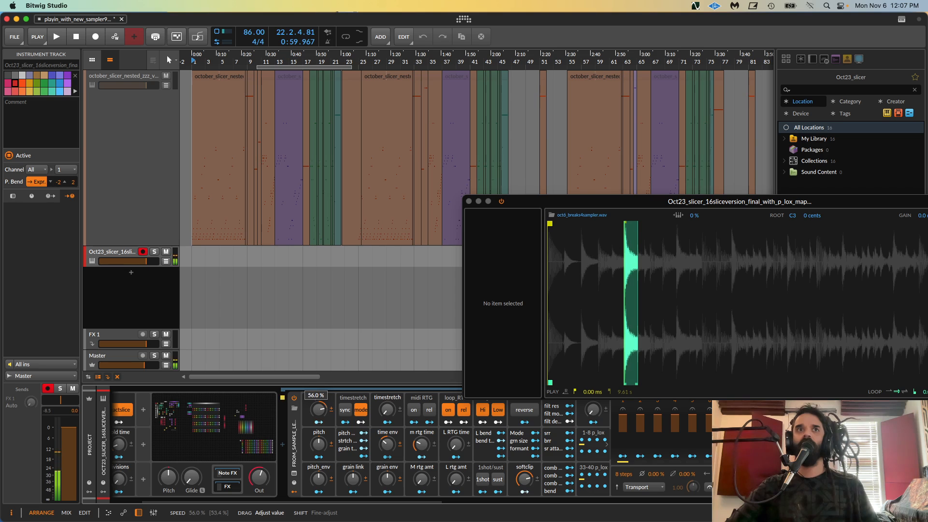
{"action": "double_click", "coordinate": [320, 409]}
- Try the pitch at -26.0 % and pitch_env at 52.0 % and -39.0 %
{"action": "left_click_drag", "start_coordinate": [318, 444], "coordinate": [320, 446]}
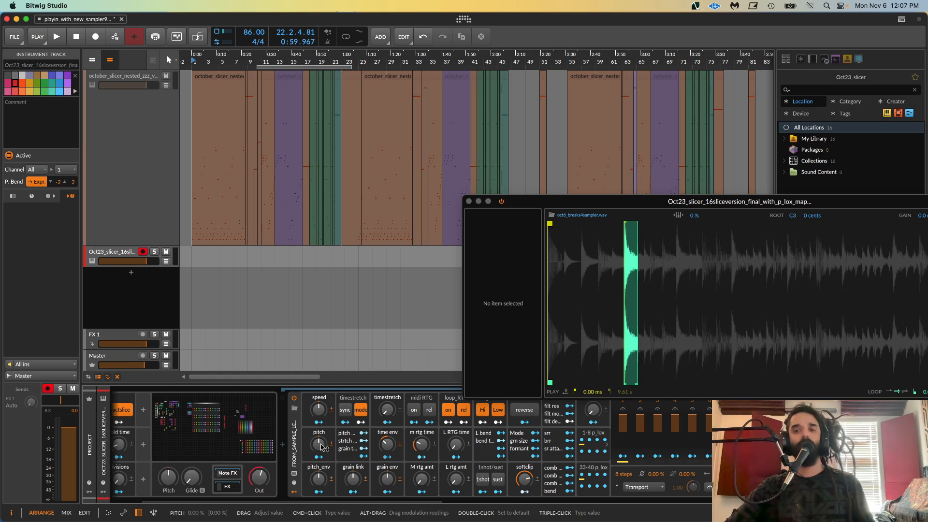
{"action": "mouse_move", "coordinate": [321, 445]}
{"action": "left_mouse_down"}
{"action": "mouse_move", "coordinate": [321, 477]}
{"action": "mouse_move", "coordinate": [321, 446]}
{"action": "left_mouse_up"}
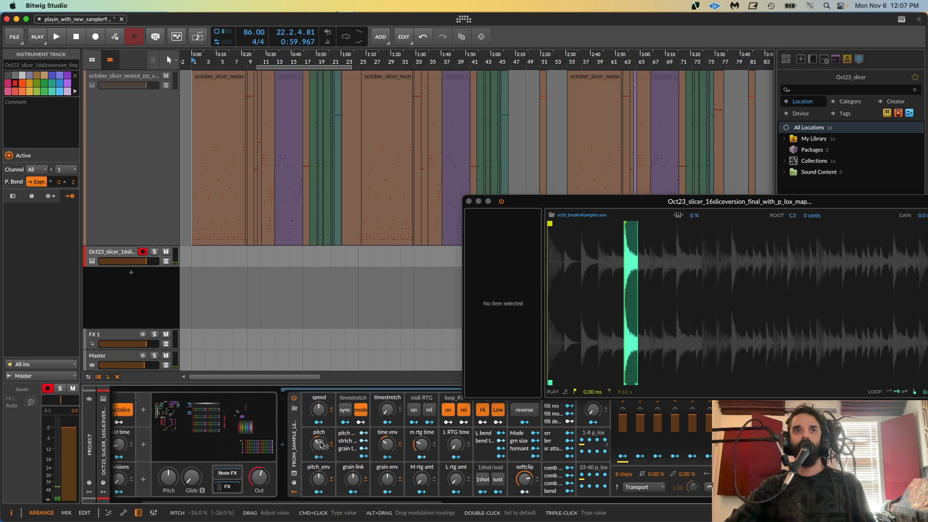
{"action": "left_click_drag", "start_coordinate": [319, 484], "coordinate": [319, 459]}
{"action": "double_click", "coordinate": [319, 484]}
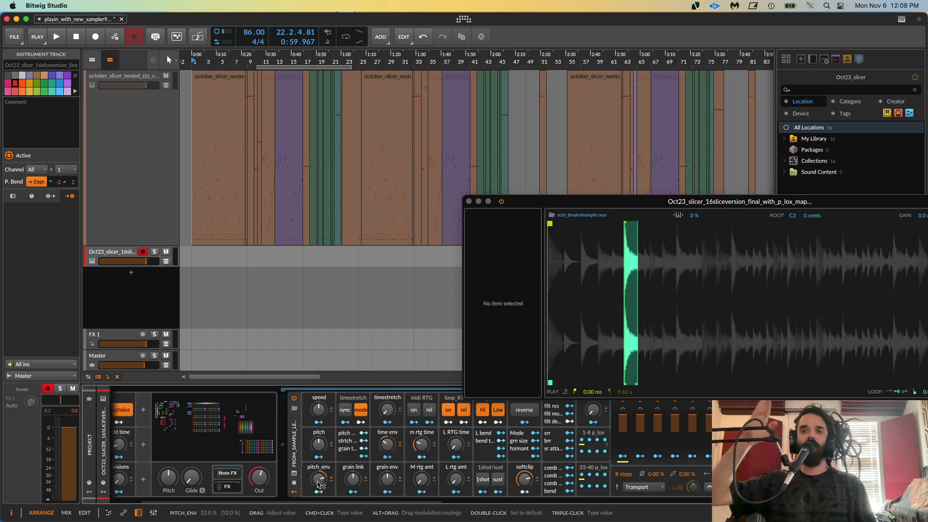
{"action": "mouse_move", "coordinate": [319, 484]}
{"action": "left_mouse_down"}
{"action": "mouse_move", "coordinate": [319, 521]}
{"action": "mouse_move", "coordinate": [319, 479]}
{"action": "left_mouse_up"}
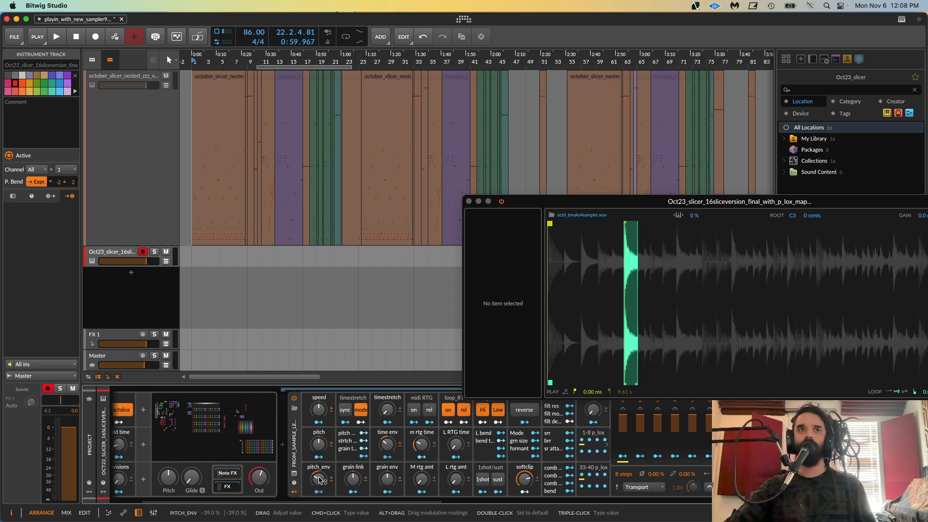
- Expand the env times macros, try a raised pitch_env with pitch E time, and reset pitch_env to its default
{"action": "left_click", "coordinate": [351, 441]}
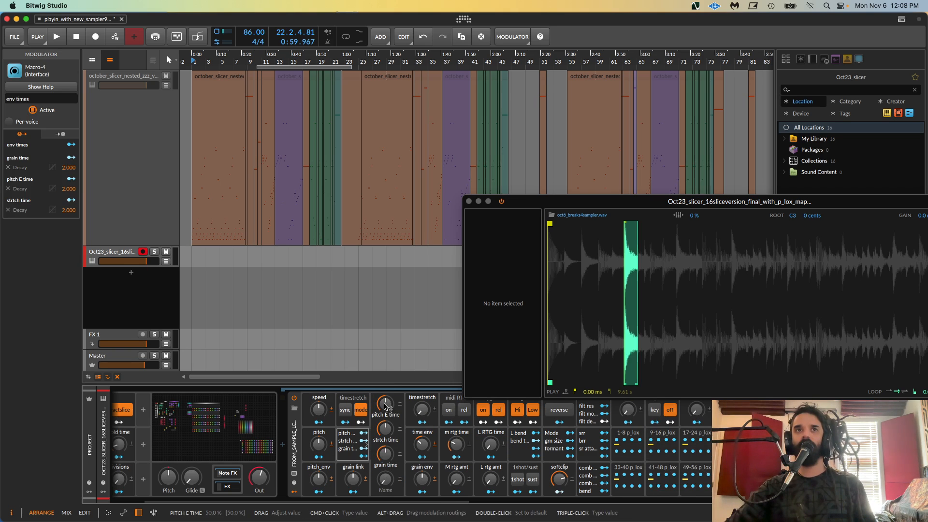
{"action": "left_click_drag", "start_coordinate": [318, 479], "coordinate": [318, 389]}
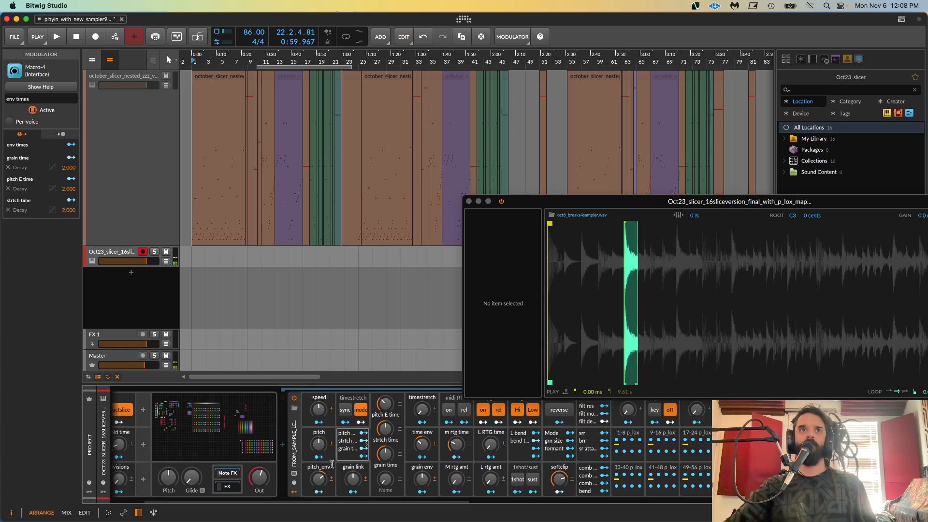
{"action": "left_click_drag", "start_coordinate": [385, 404], "coordinate": [390, 405]}
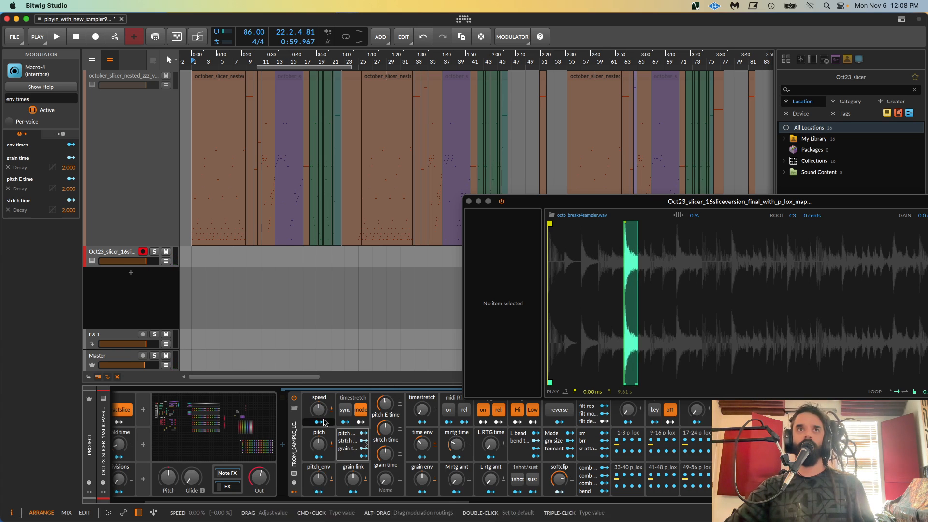
{"action": "key", "text": "Delete"}
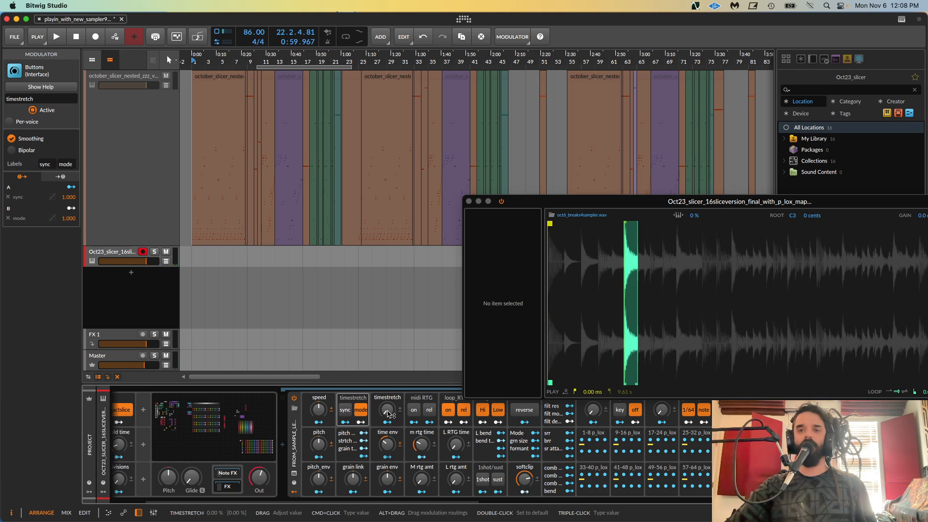
- Raise timestretch to about 56 % and move the sampler waveform window to the middle of the arrangement
{"action": "left_click_drag", "start_coordinate": [388, 411], "coordinate": [388, 387]}
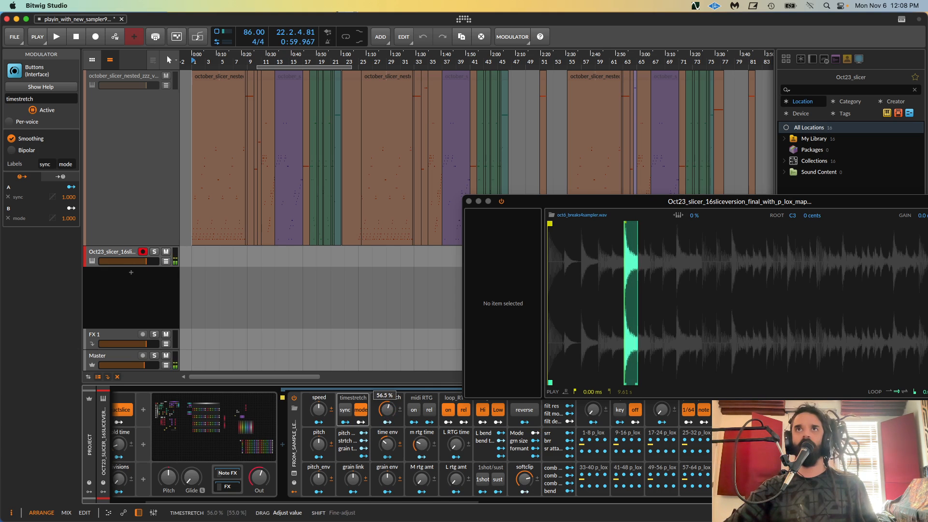
{"action": "left_click_drag", "start_coordinate": [633, 207], "coordinate": [366, 165]}
{"action": "left_click_drag", "start_coordinate": [365, 266], "coordinate": [561, 274]}
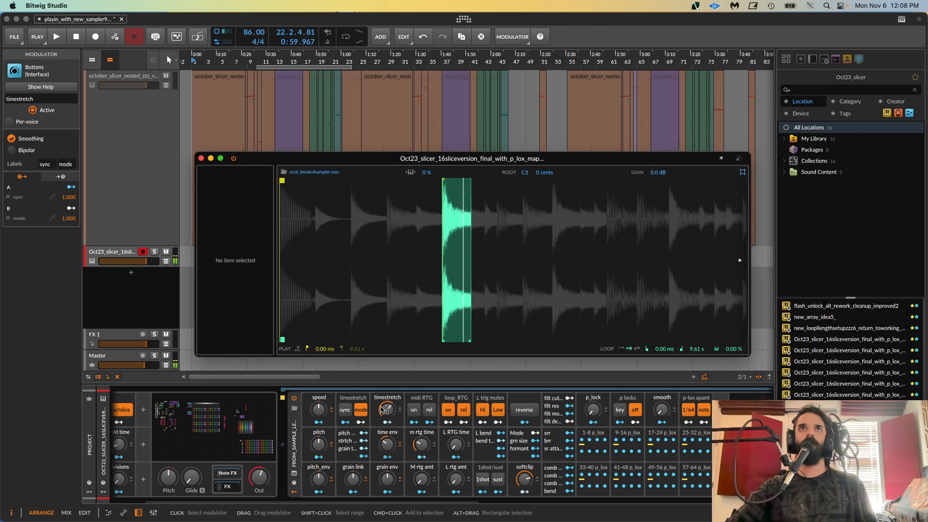
- Lower timestretch to its minimum and set it to 16.0 %
{"action": "left_click_drag", "start_coordinate": [378, 409], "coordinate": [390, 442]}
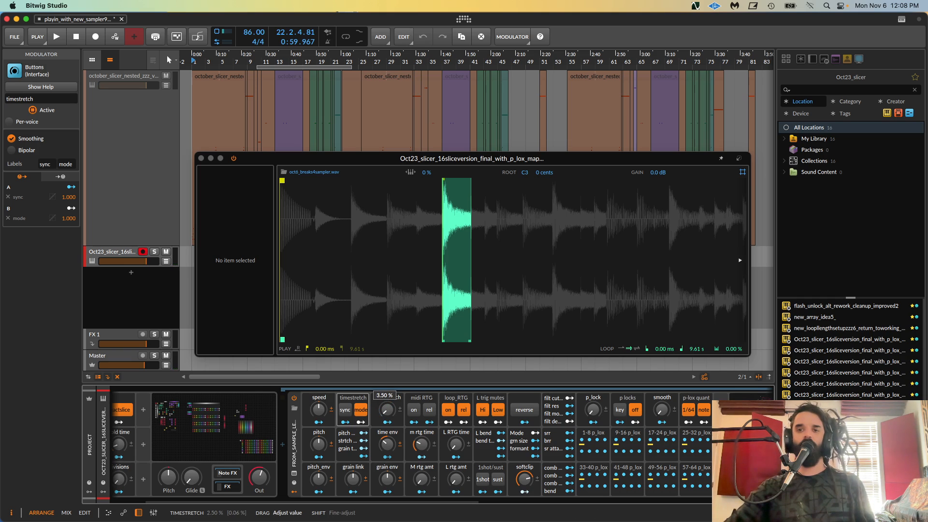
{"action": "left_click_drag", "start_coordinate": [390, 443], "coordinate": [390, 444]}
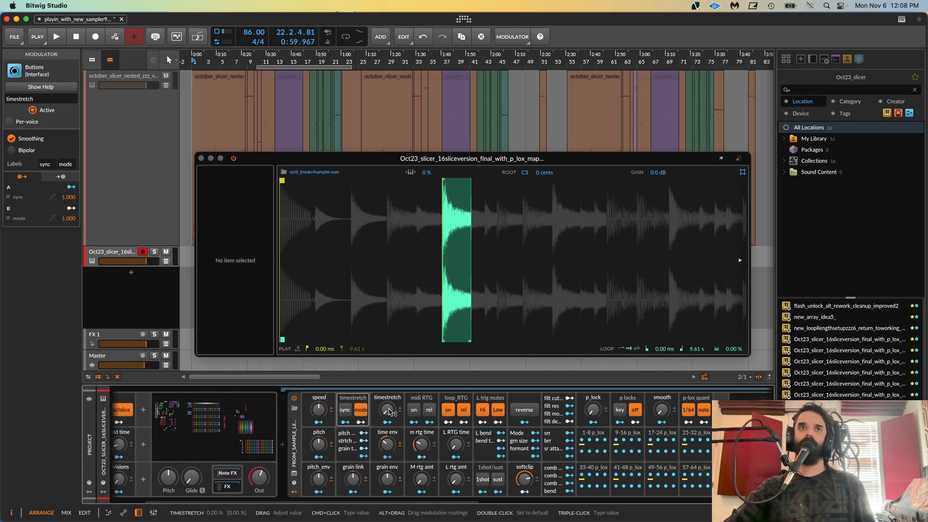
{"action": "mouse_move", "coordinate": [391, 412]}
{"action": "left_mouse_down"}
{"action": "mouse_move", "coordinate": [390, 377]}
{"action": "mouse_move", "coordinate": [390, 412]}
{"action": "left_mouse_up"}
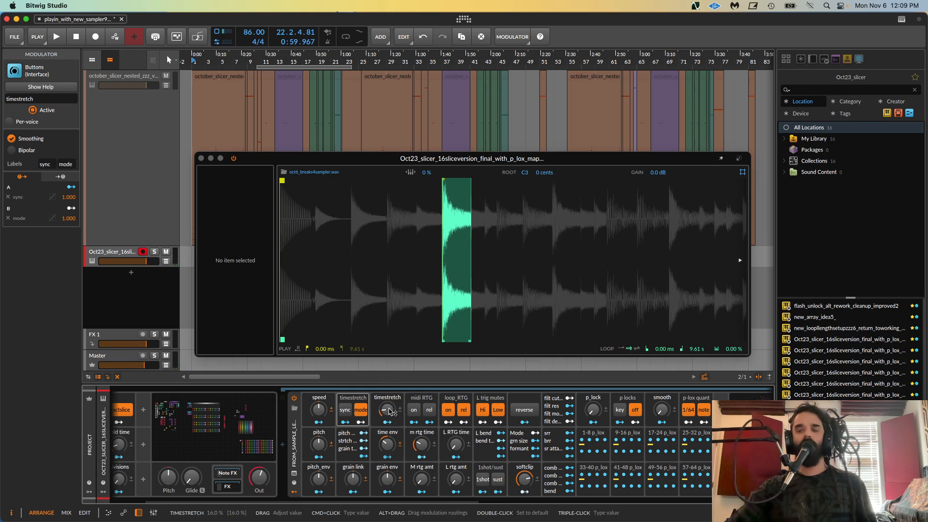
- Turn on timestretch sync, set timestretch to 39.0 %, and turn sync off again
{"action": "left_click", "coordinate": [346, 412]}
{"action": "left_click", "coordinate": [344, 412]}
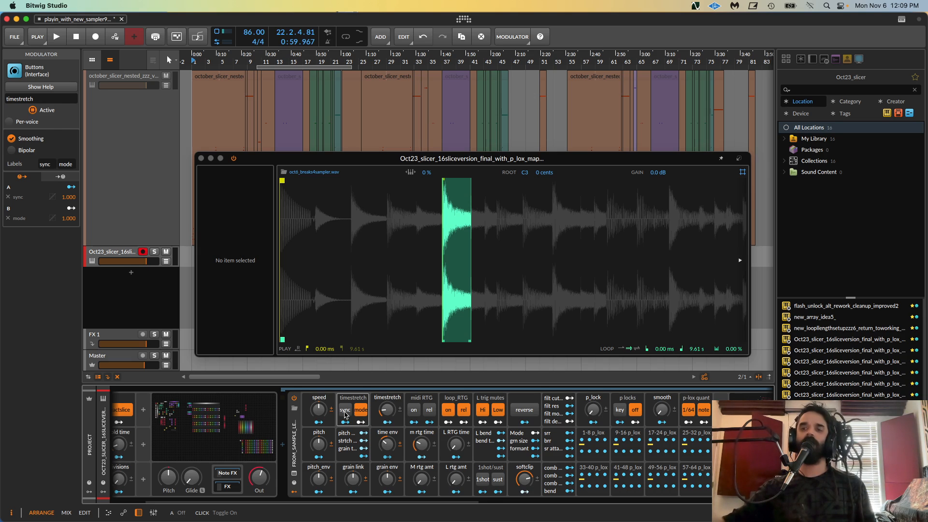
{"action": "left_click", "coordinate": [345, 412]}
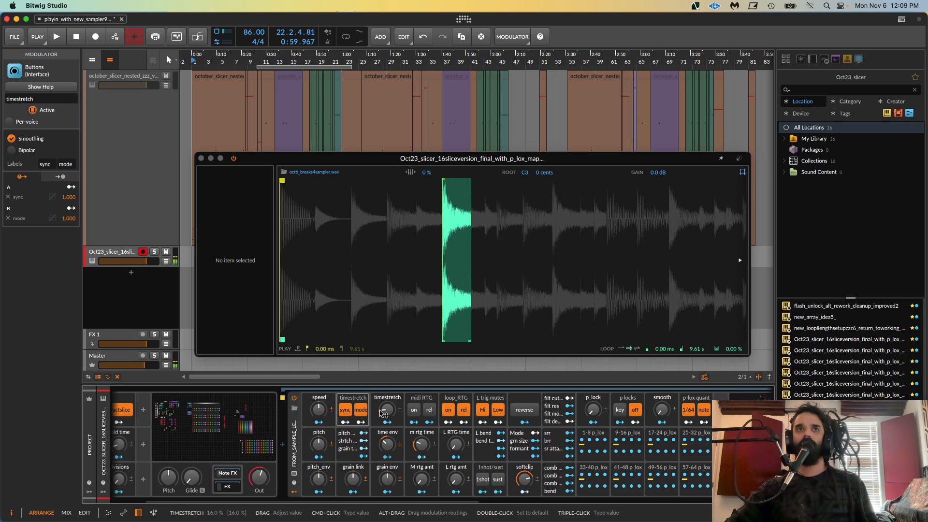
{"action": "left_click_drag", "start_coordinate": [387, 409], "coordinate": [387, 392]}
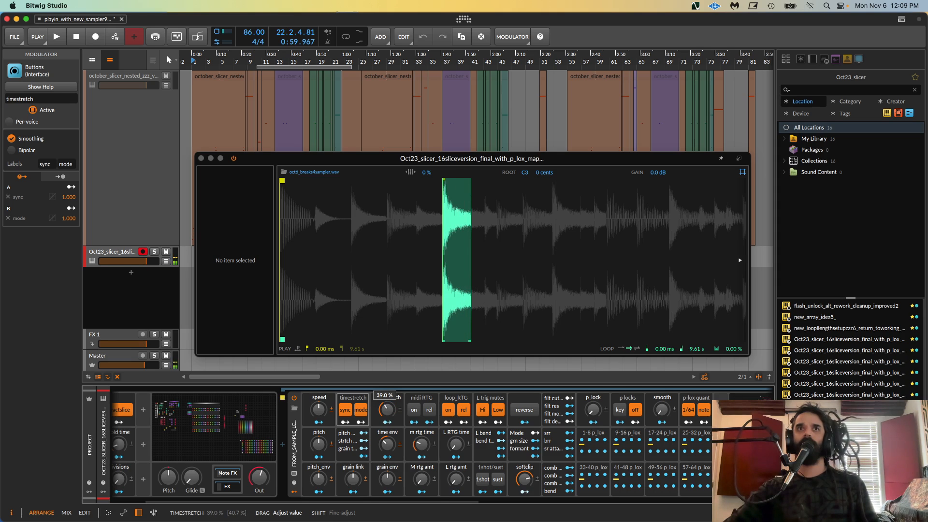
{"action": "left_click", "coordinate": [345, 414]}
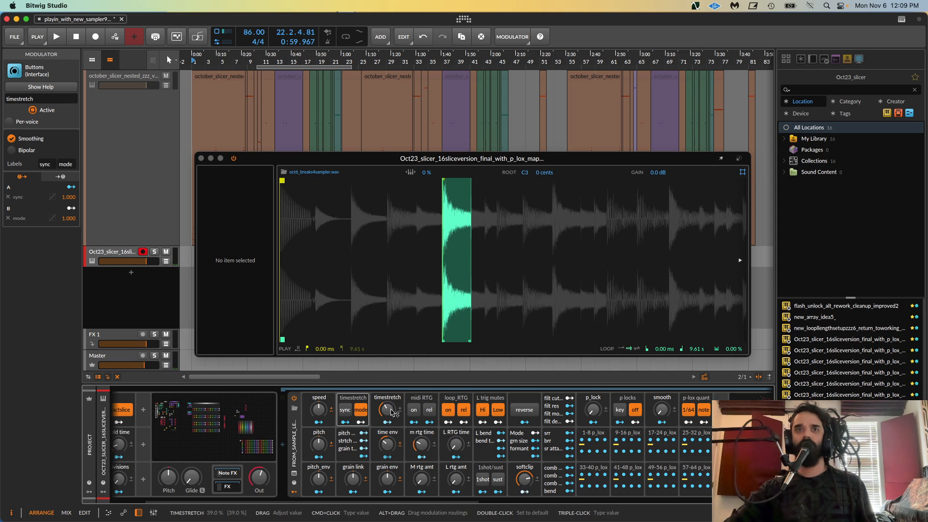
- Try timestretch at 53.0 % and 88.0 % while varying grain link up and down
{"action": "mouse_move", "coordinate": [392, 412]}
{"action": "left_mouse_down"}
{"action": "mouse_move", "coordinate": [392, 401]}
{"action": "mouse_move", "coordinate": [391, 411]}
{"action": "left_mouse_up"}
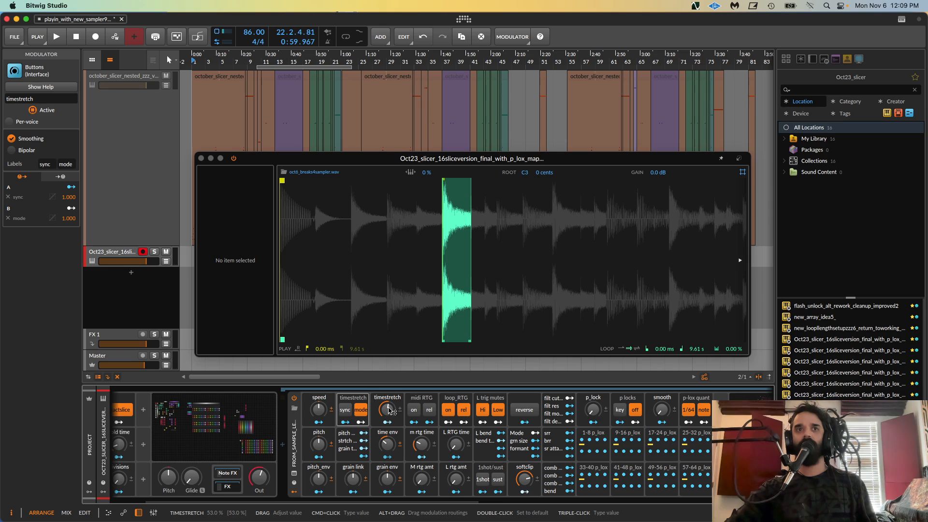
{"action": "left_click_drag", "start_coordinate": [353, 483], "coordinate": [374, 465]}
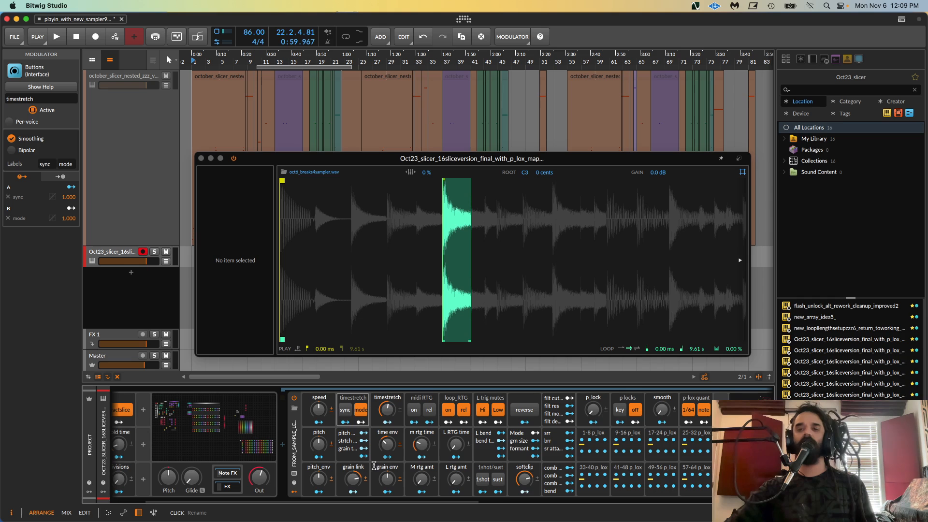
{"action": "left_click_drag", "start_coordinate": [387, 409], "coordinate": [386, 400]}
{"action": "left_click_drag", "start_coordinate": [353, 478], "coordinate": [353, 491]}
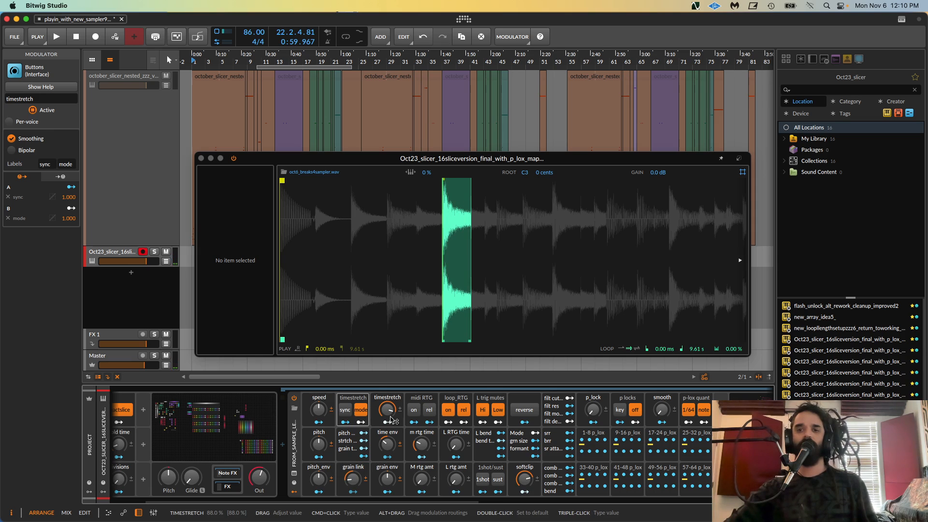
{"action": "mouse_move", "coordinate": [388, 405]}
{"action": "left_mouse_down"}
{"action": "mouse_move", "coordinate": [388, 427]}
{"action": "mouse_move", "coordinate": [388, 406]}
{"action": "mouse_move", "coordinate": [388, 416]}
{"action": "left_mouse_up"}
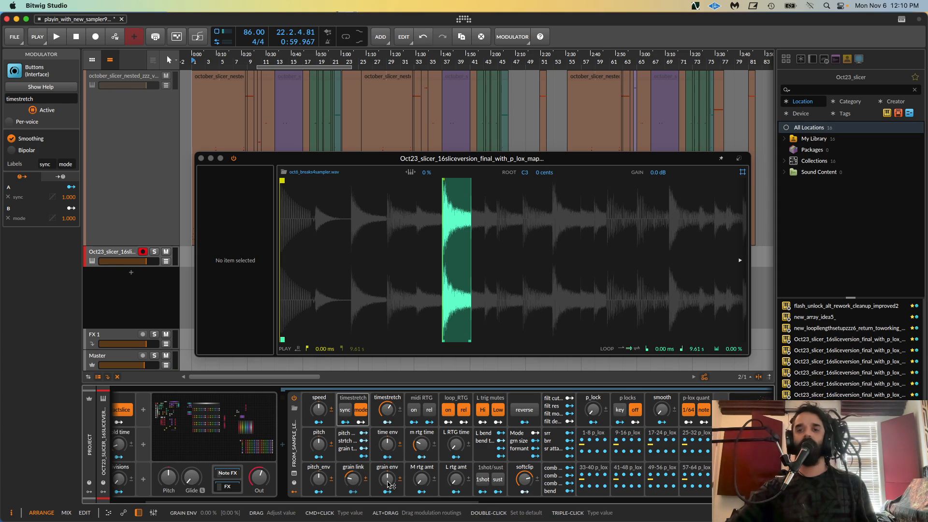
- Raise grain env, adjust grain link around 25.0 %, and raise timestretch to 80.5 %
{"action": "left_click_drag", "start_coordinate": [388, 484], "coordinate": [353, 457]}
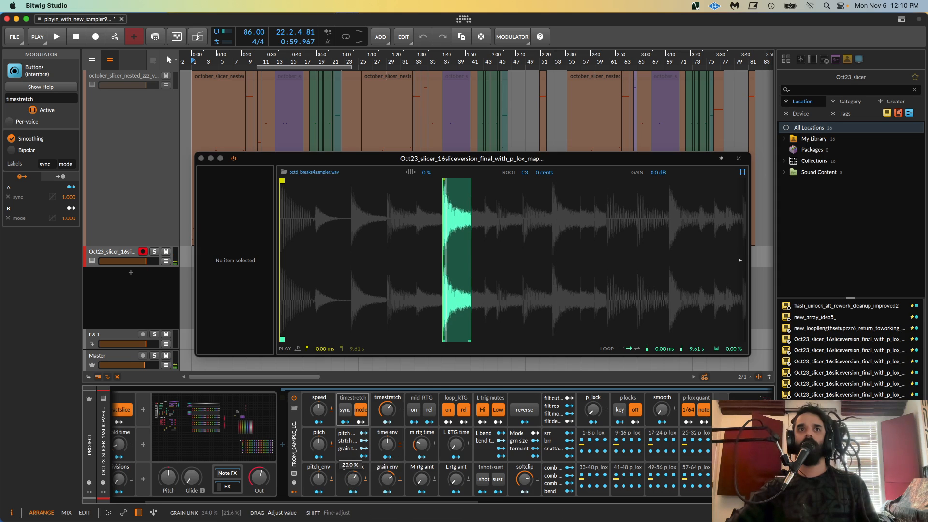
{"action": "left_click_drag", "start_coordinate": [387, 410], "coordinate": [387, 408]}
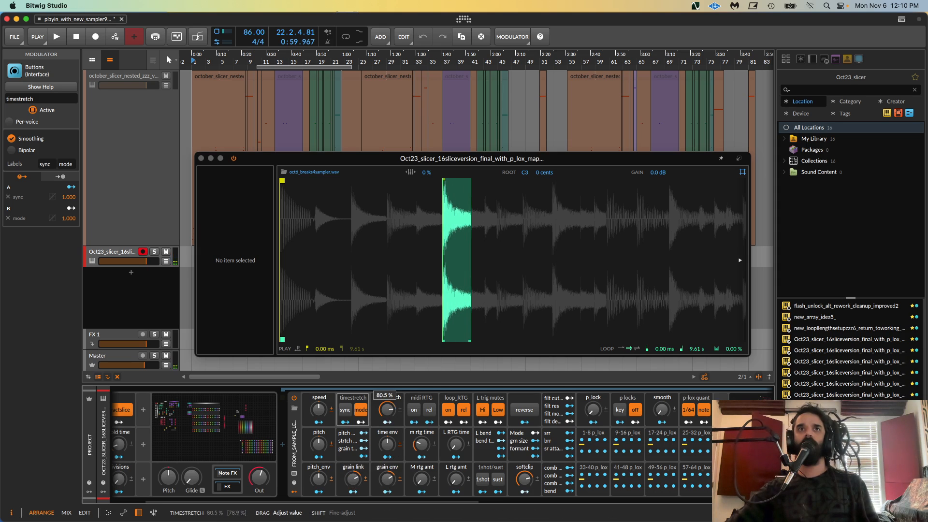
{"action": "mouse_move", "coordinate": [353, 478]}
{"action": "left_mouse_down"}
{"action": "mouse_move", "coordinate": [353, 507]}
{"action": "mouse_move", "coordinate": [354, 480]}
{"action": "left_mouse_up"}
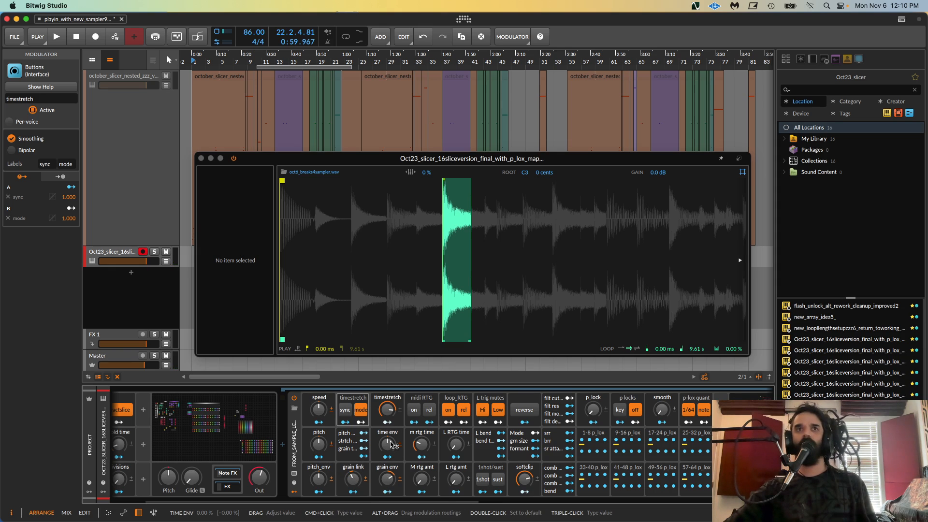
- Try time env variations with timestretch around 48.5 % and raise grain env to 85.0 %
{"action": "left_click_drag", "start_coordinate": [391, 445], "coordinate": [386, 446]}
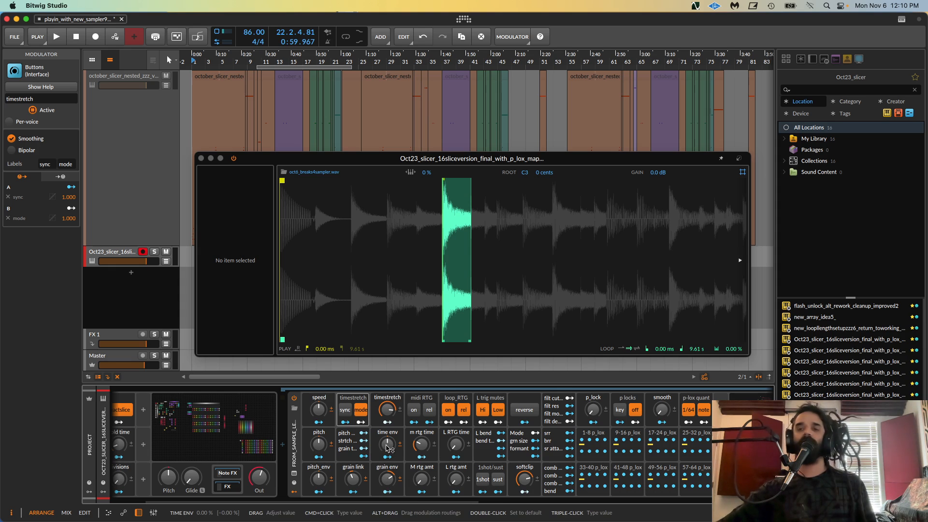
{"action": "left_click_drag", "start_coordinate": [387, 447], "coordinate": [387, 475]}
{"action": "mouse_move", "coordinate": [387, 410]}
{"action": "left_mouse_down"}
{"action": "mouse_move", "coordinate": [388, 391]}
{"action": "mouse_move", "coordinate": [387, 404]}
{"action": "left_mouse_up"}
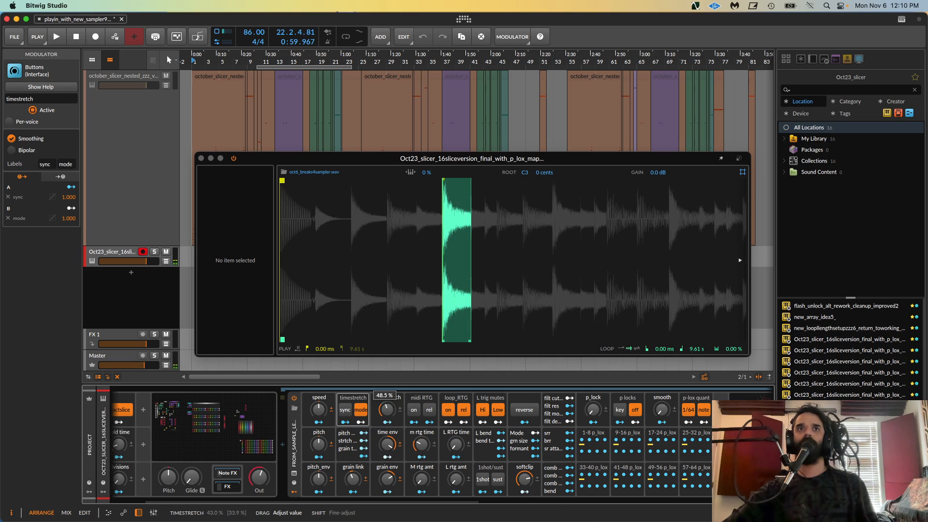
{"action": "left_click_drag", "start_coordinate": [387, 445], "coordinate": [399, 478]}
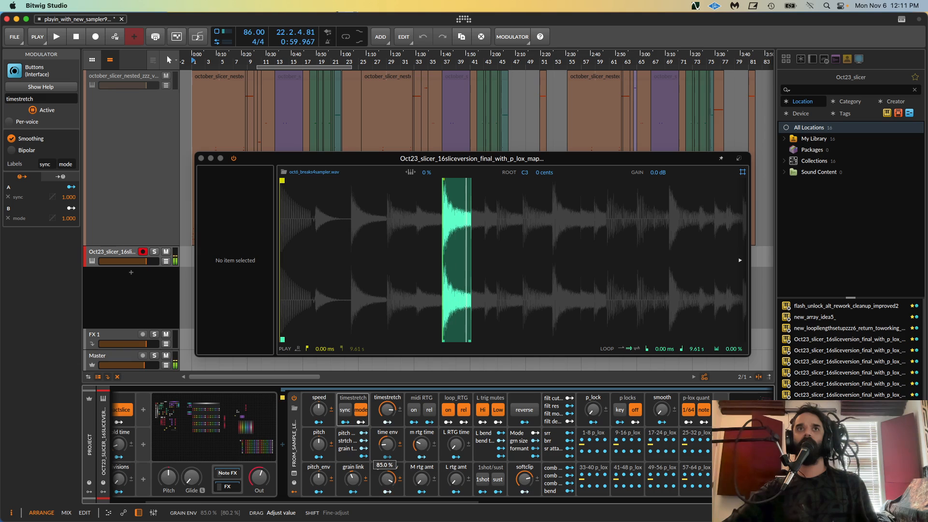
- Try grain env at about -31 % with a raised grain link, set time env to 53.0 %, and lower timestretch
{"action": "left_click_drag", "start_coordinate": [353, 479], "coordinate": [353, 431]}
{"action": "left_click_drag", "start_coordinate": [387, 478], "coordinate": [387, 519]}
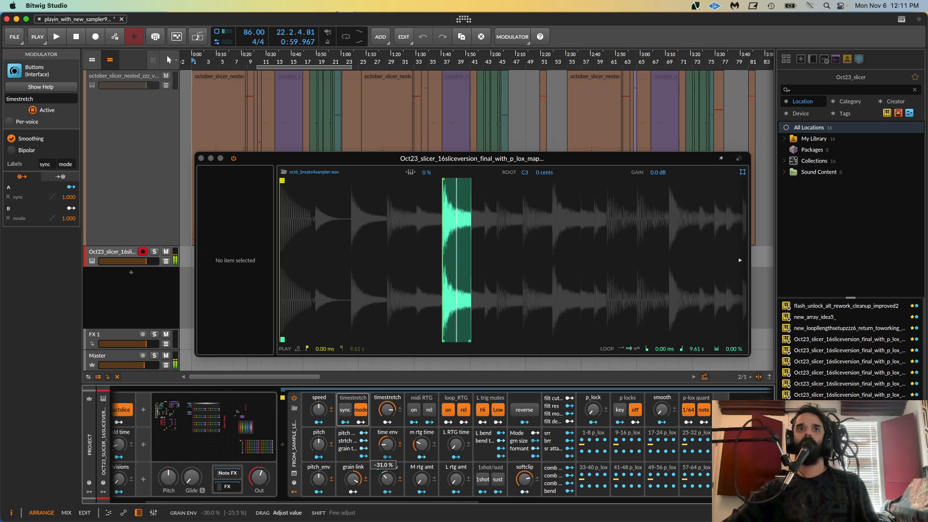
{"action": "left_click_drag", "start_coordinate": [387, 444], "coordinate": [353, 498]}
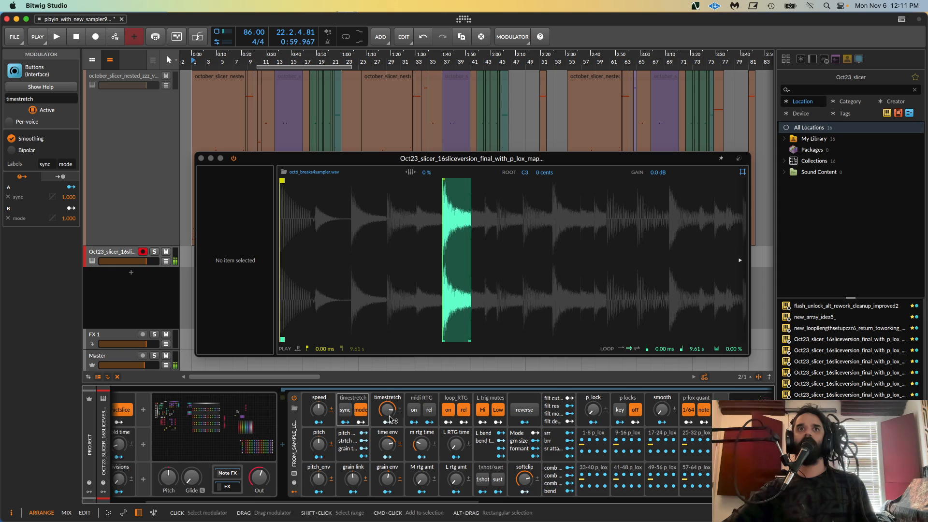
{"action": "mouse_move", "coordinate": [390, 418]}
{"action": "left_mouse_down"}
{"action": "mouse_move", "coordinate": [390, 402]}
{"action": "mouse_move", "coordinate": [387, 418]}
{"action": "left_mouse_up"}
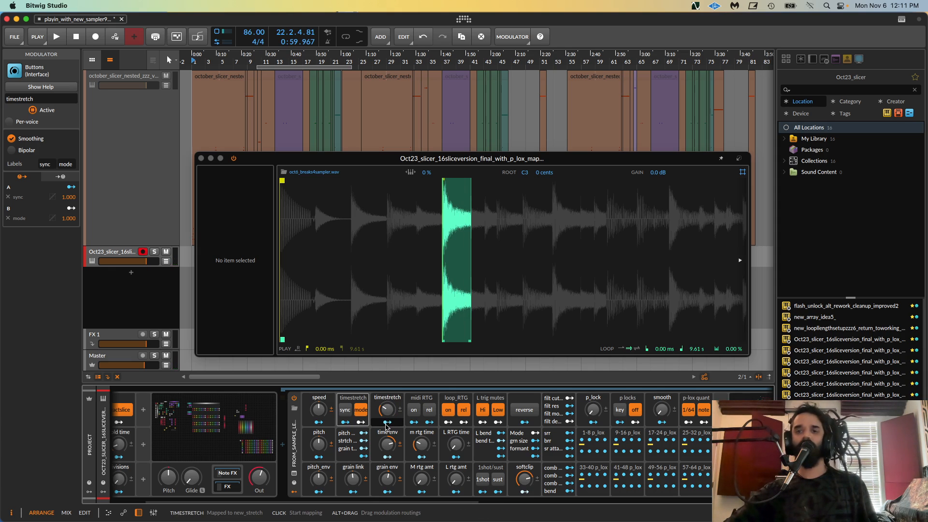
- Turn off timestretch mode and raise timestretch, with time env and grain env turned down
{"action": "left_click", "coordinate": [362, 412]}
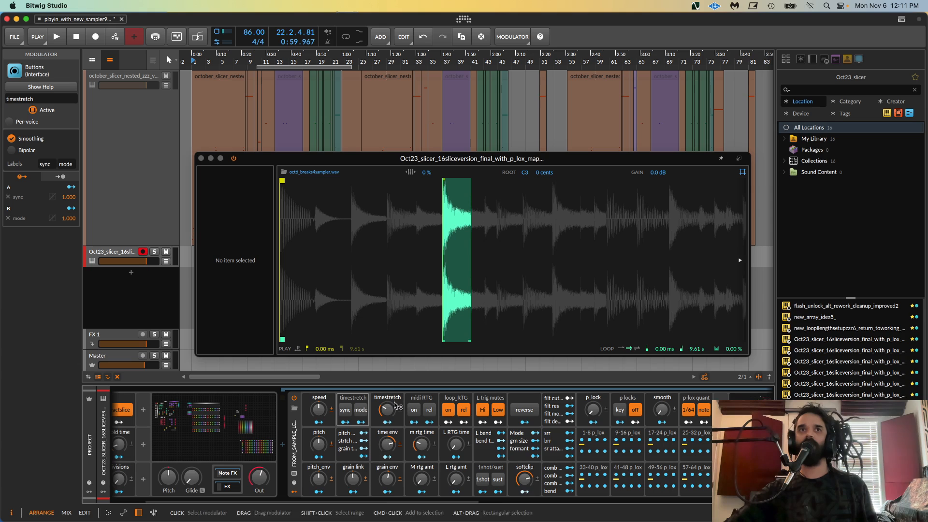
{"action": "left_click_drag", "start_coordinate": [387, 410], "coordinate": [387, 367]}
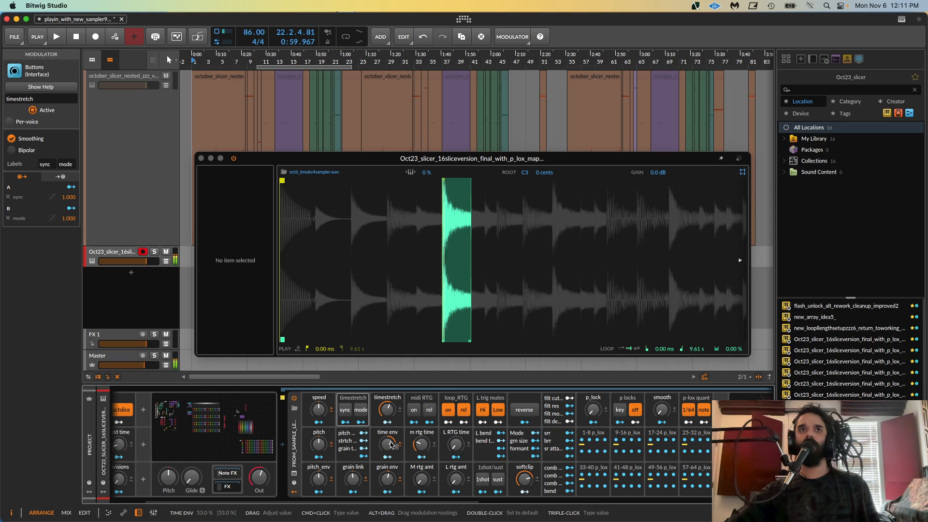
{"action": "left_click_drag", "start_coordinate": [389, 468], "coordinate": [389, 476]}
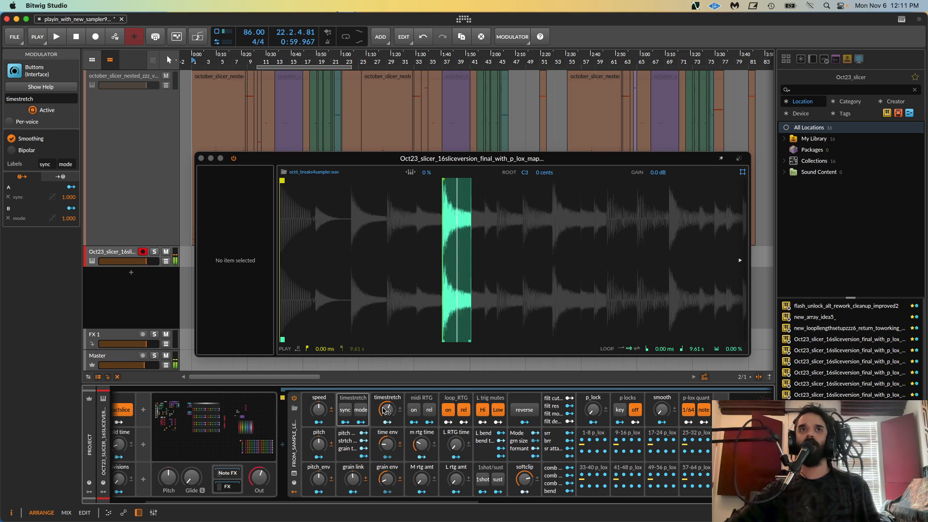
{"action": "left_click_drag", "start_coordinate": [387, 410], "coordinate": [387, 391]}
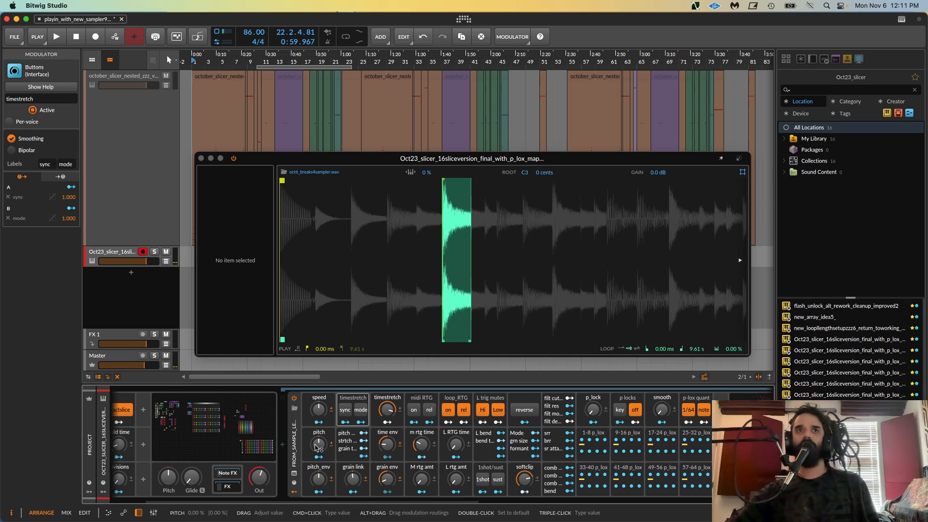
- Try pitch at 21.0 %, adjust time env to about -18 %, and lower timestretch
{"action": "left_click_drag", "start_coordinate": [318, 444], "coordinate": [318, 435]}
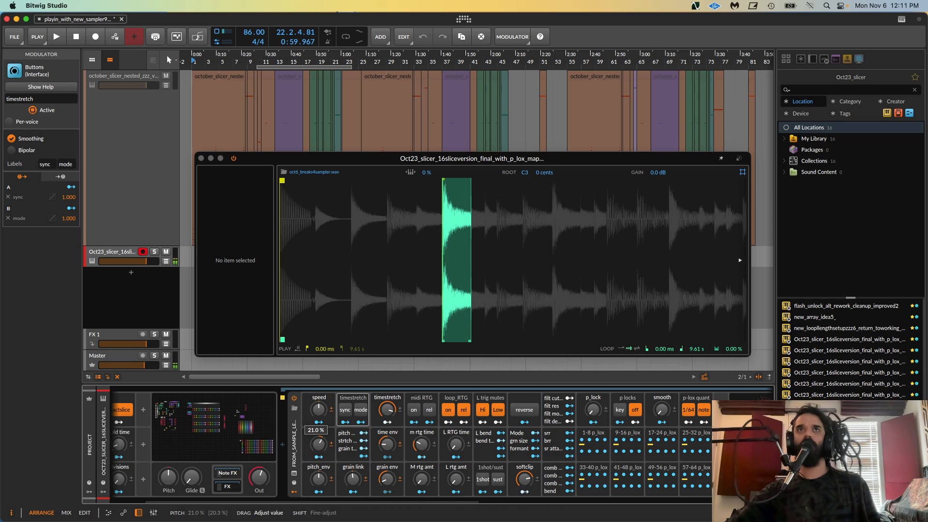
{"action": "left_click_drag", "start_coordinate": [387, 409], "coordinate": [387, 410]}
{"action": "left_click_drag", "start_coordinate": [387, 444], "coordinate": [387, 444]}
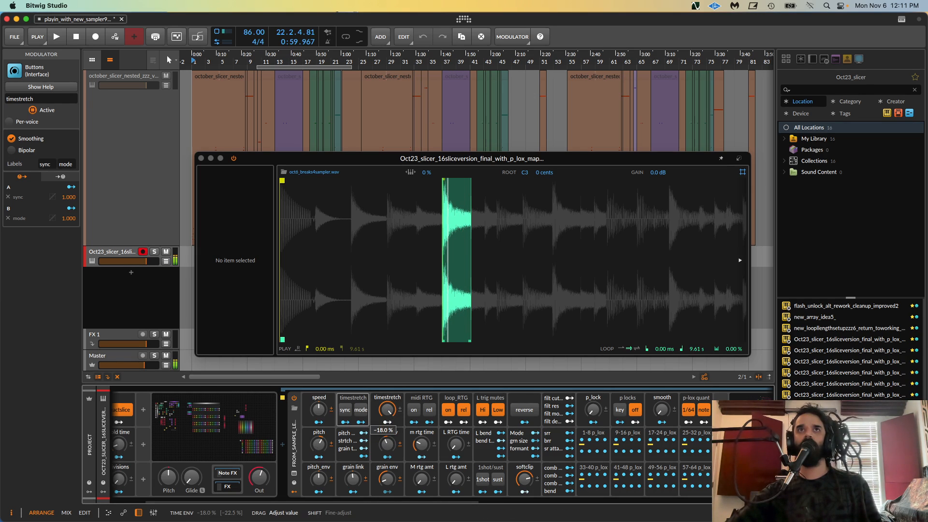
{"action": "left_click_drag", "start_coordinate": [387, 409], "coordinate": [387, 409]}
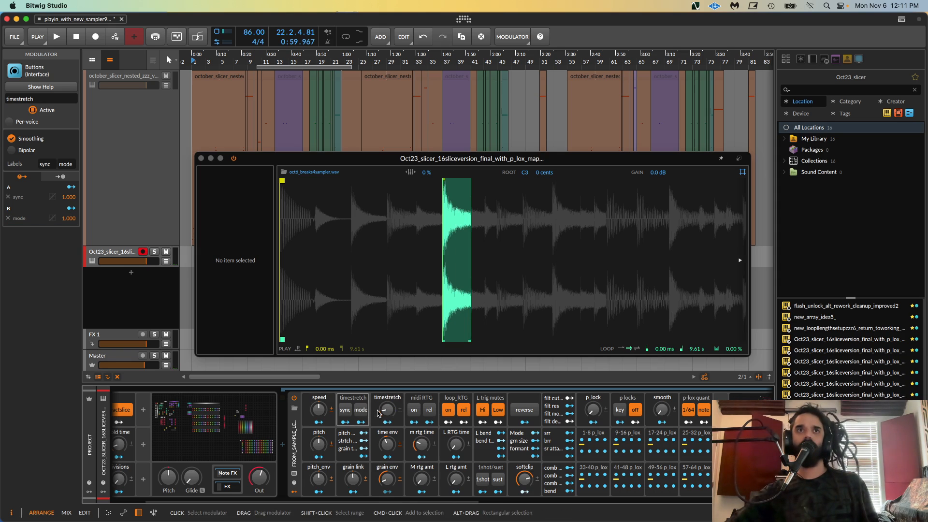
- Expand the env times macros to look over the pitch, stretch and grain time controls, and collapse them again
{"action": "left_click", "coordinate": [345, 444]}
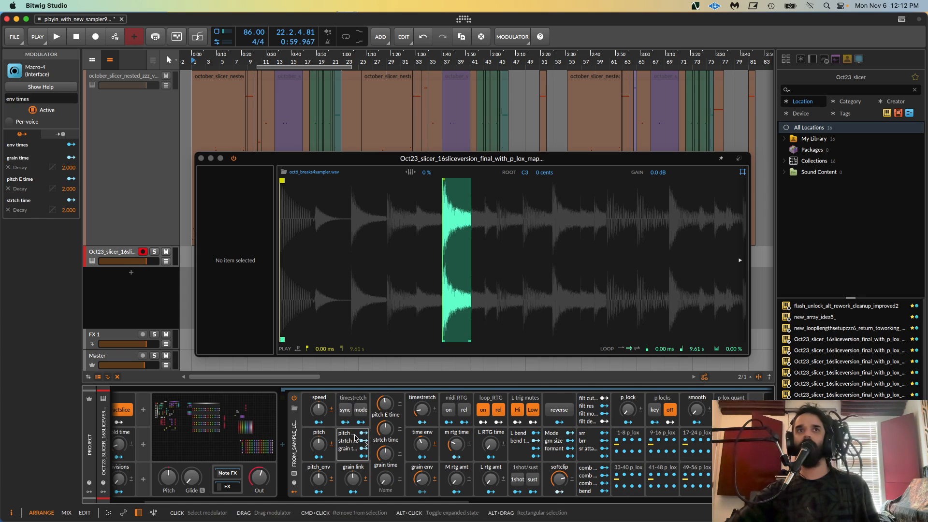
{"action": "left_click", "coordinate": [356, 455]}
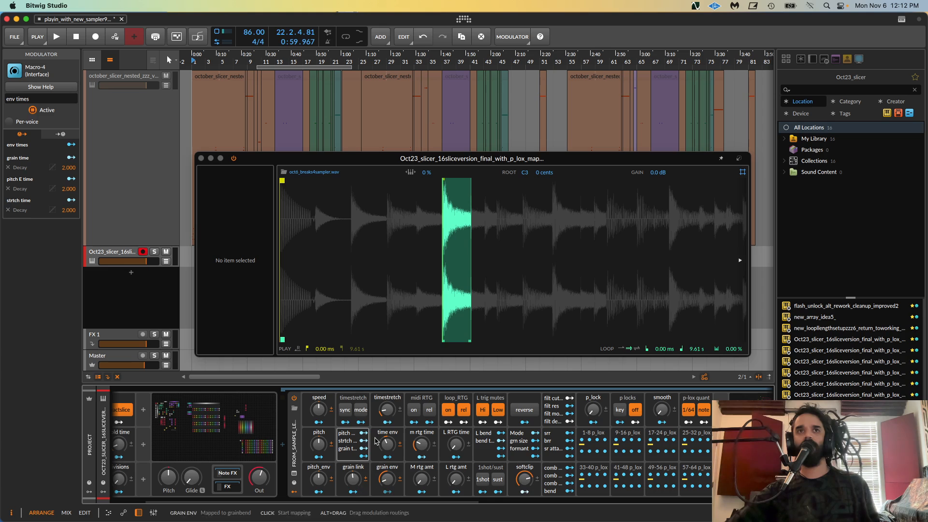
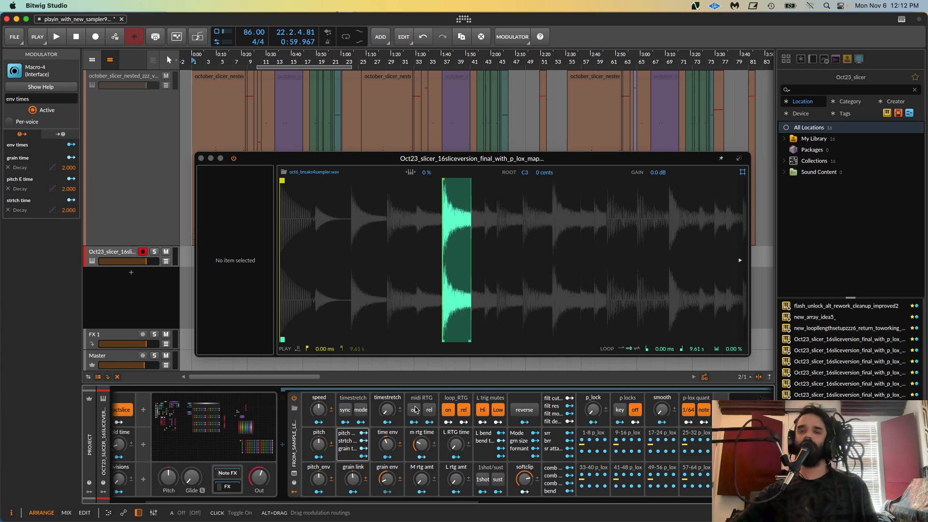
- Turn on midi RTG together with its rel mode, with the sample waveform magnified around the playing slice
{"action": "left_click_drag", "start_coordinate": [445, 327], "coordinate": [473, 306]}
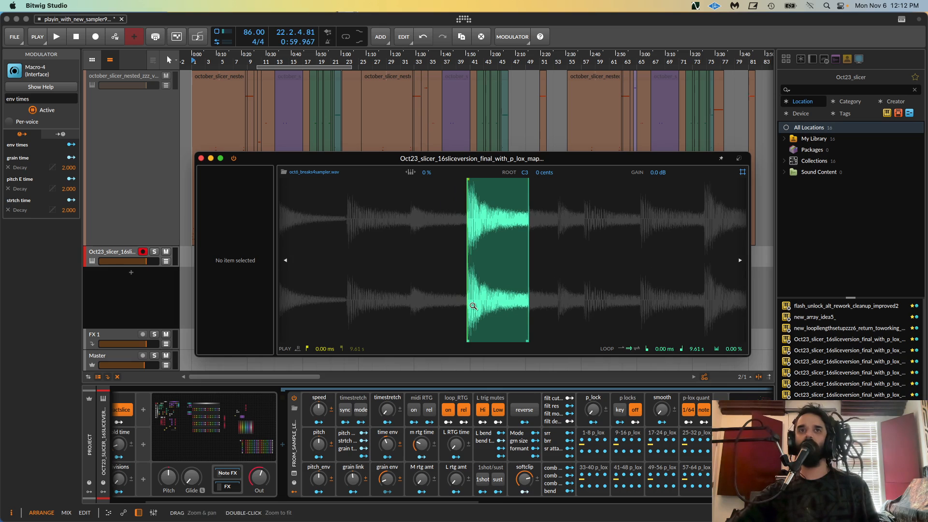
{"action": "left_click", "coordinate": [415, 410]}
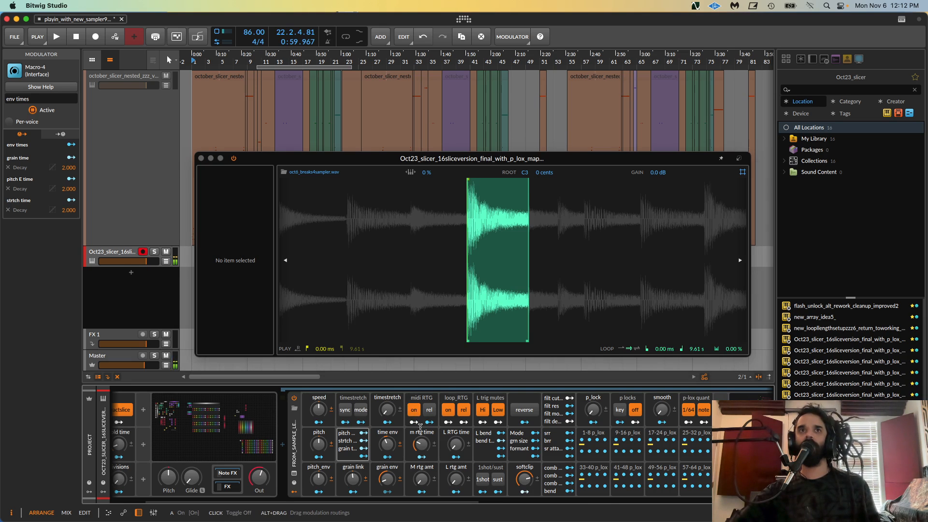
{"action": "left_click_drag", "start_coordinate": [260, 477], "coordinate": [260, 477]}
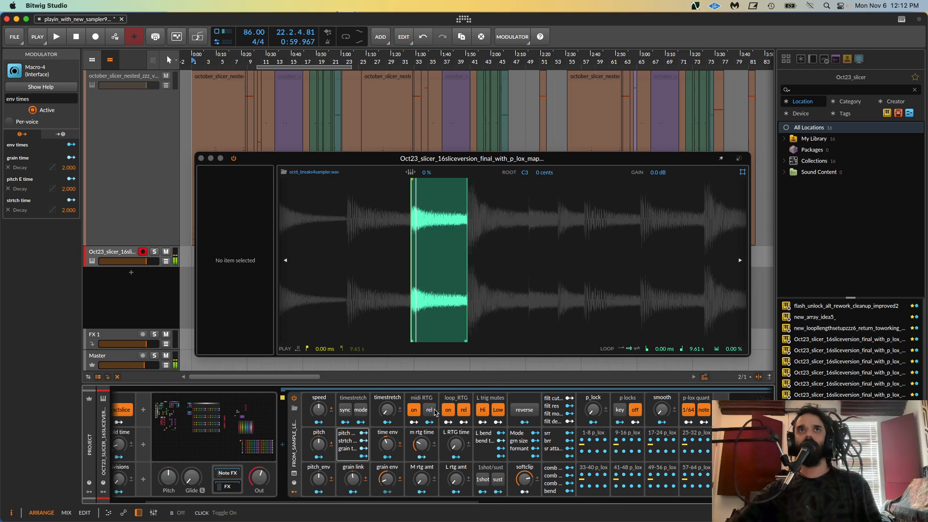
{"action": "left_click_drag", "start_coordinate": [416, 293], "coordinate": [432, 431]}
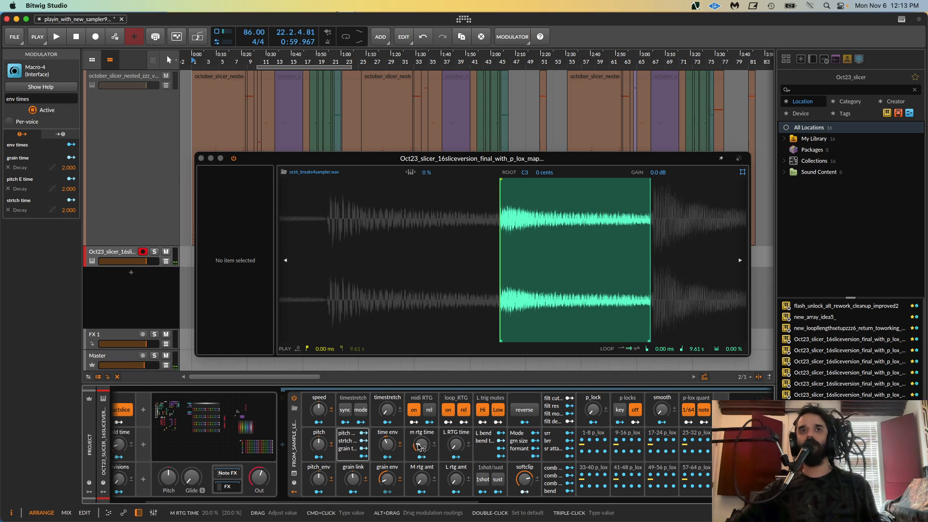
{"action": "left_click", "coordinate": [432, 411]}
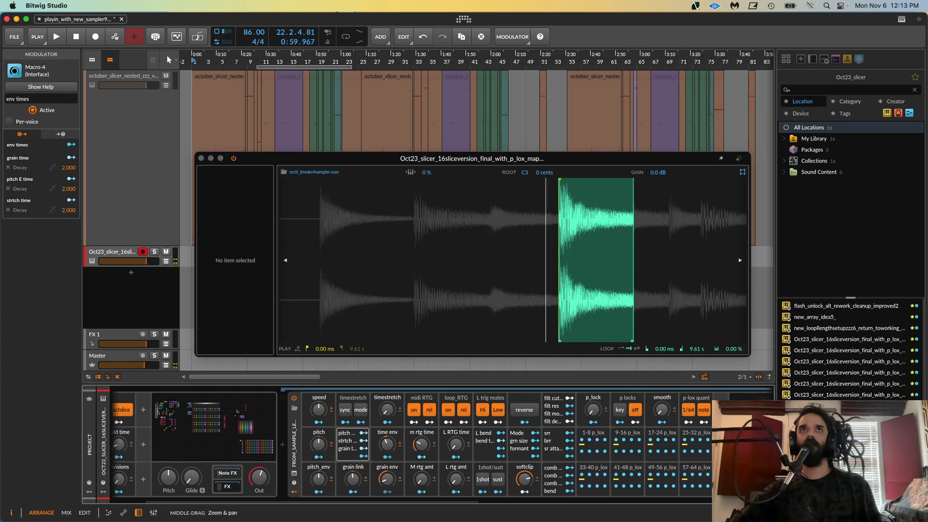
- Switch on 1shot and try m rtg time at 21.0 % and 4.50 % with different M rtg amt settings
{"action": "left_click_drag", "start_coordinate": [388, 443], "coordinate": [422, 448]}
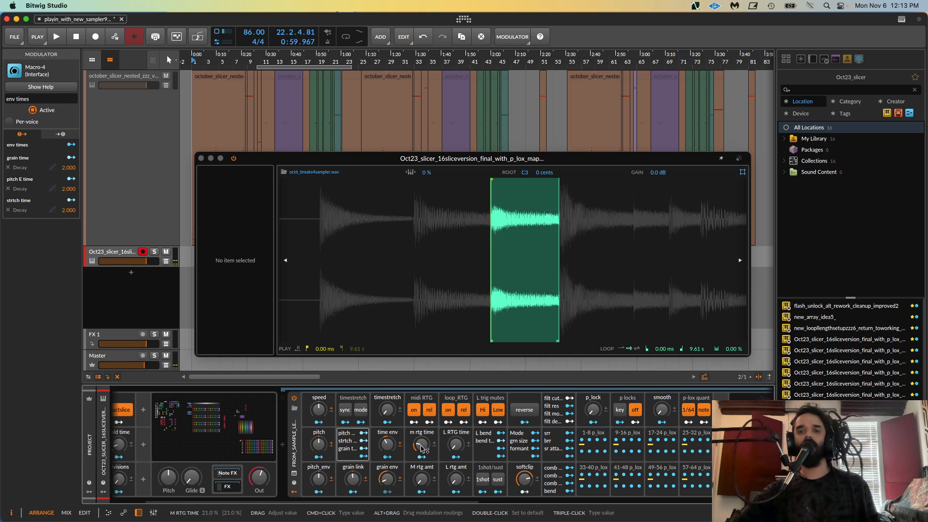
{"action": "left_click", "coordinate": [484, 480]}
{"action": "mouse_move", "coordinate": [421, 476]}
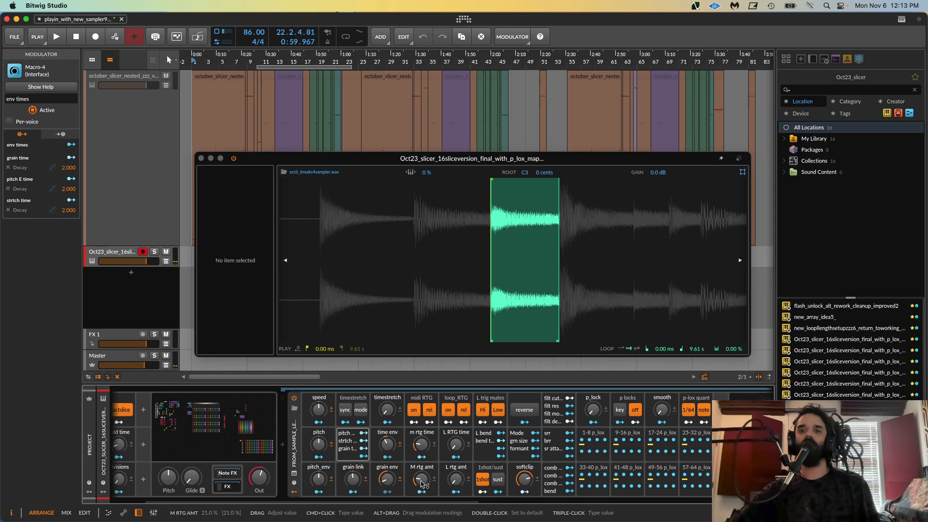
{"action": "left_click_drag", "start_coordinate": [422, 484], "coordinate": [421, 491]}
{"action": "left_click_drag", "start_coordinate": [421, 447], "coordinate": [426, 469]}
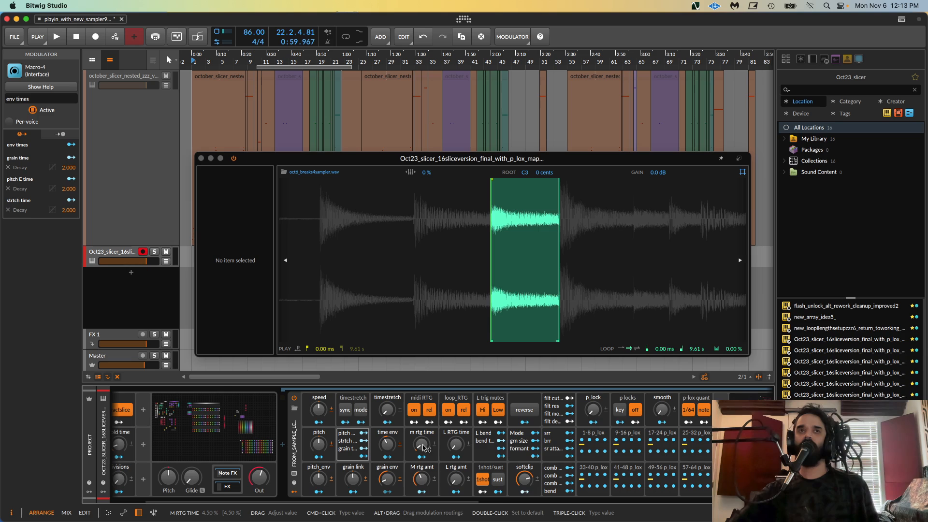
{"action": "left_click_drag", "start_coordinate": [425, 448], "coordinate": [425, 442]}
{"action": "left_click_drag", "start_coordinate": [419, 478], "coordinate": [419, 484]}
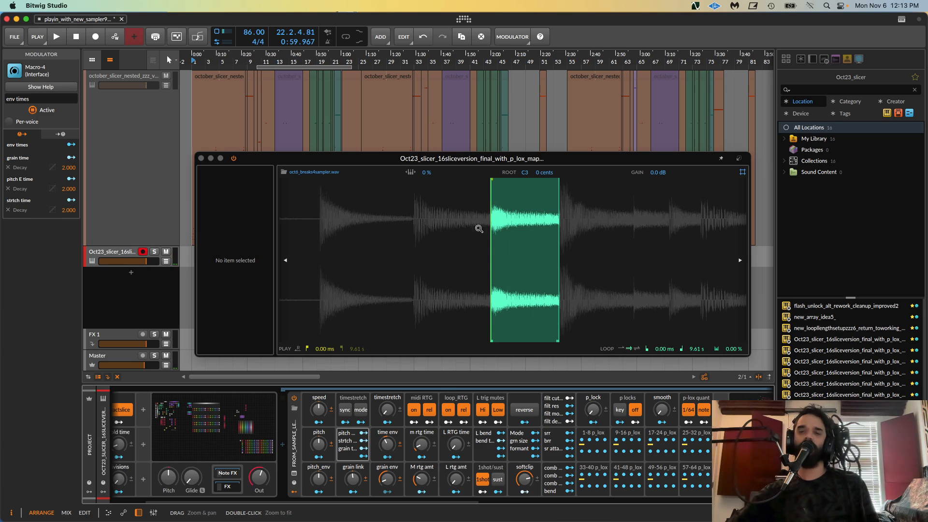
{"action": "left_click_drag", "start_coordinate": [421, 428], "coordinate": [421, 429]}
{"action": "left_click_drag", "start_coordinate": [423, 468], "coordinate": [423, 468]}
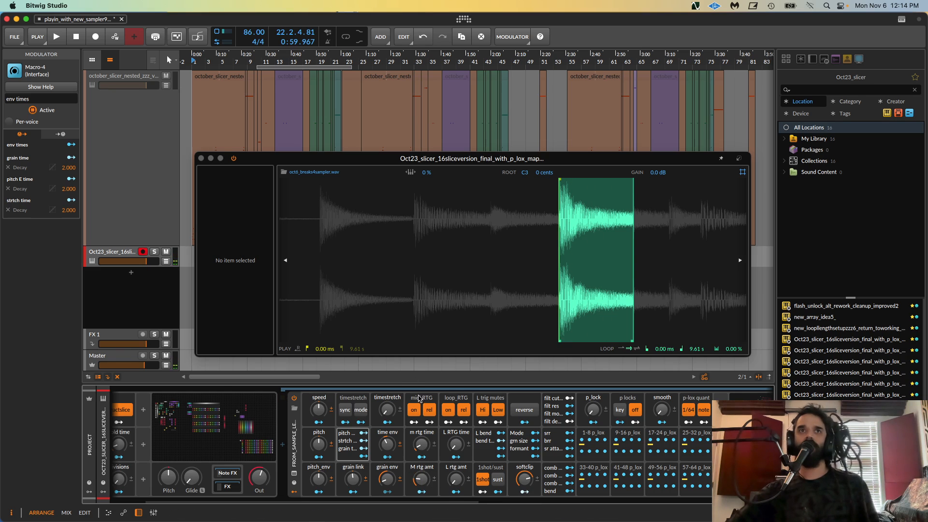
- Compare slice playback with midi RTG on and off, raising m rtg time, and leave midi RTG off
{"action": "left_click", "coordinate": [414, 410]}
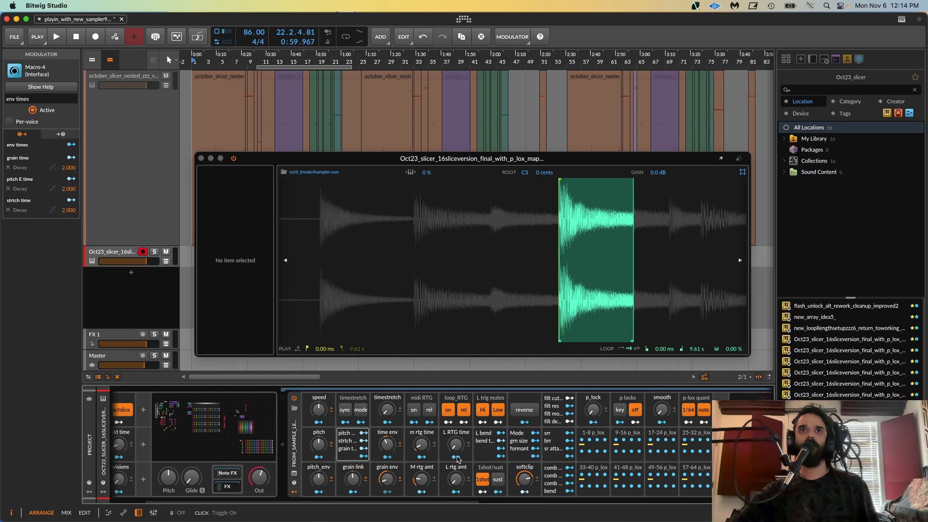
{"action": "left_click", "coordinate": [414, 410]}
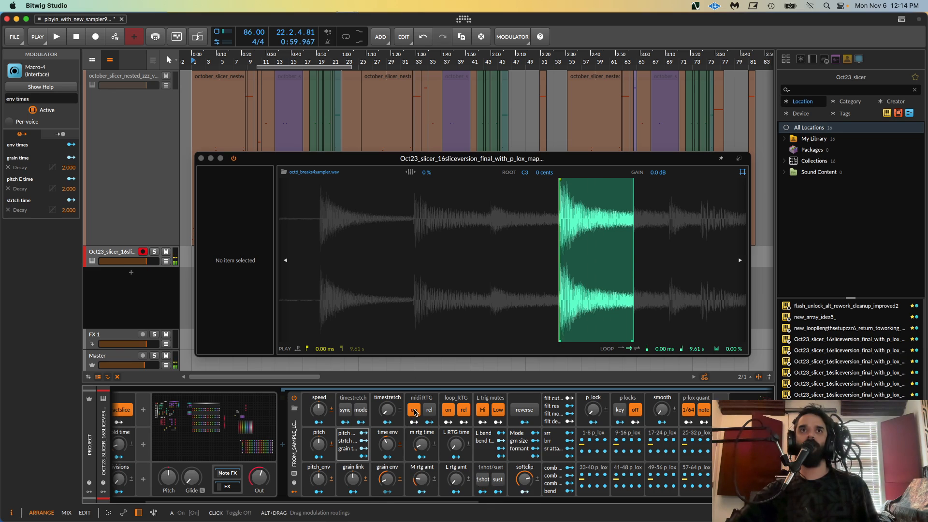
{"action": "left_click", "coordinate": [415, 410]}
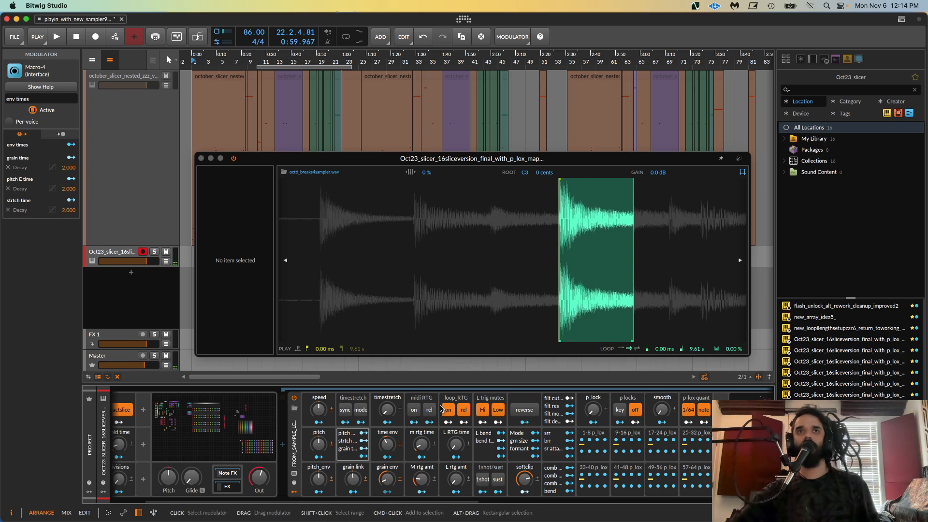
{"action": "left_click", "coordinate": [414, 411]}
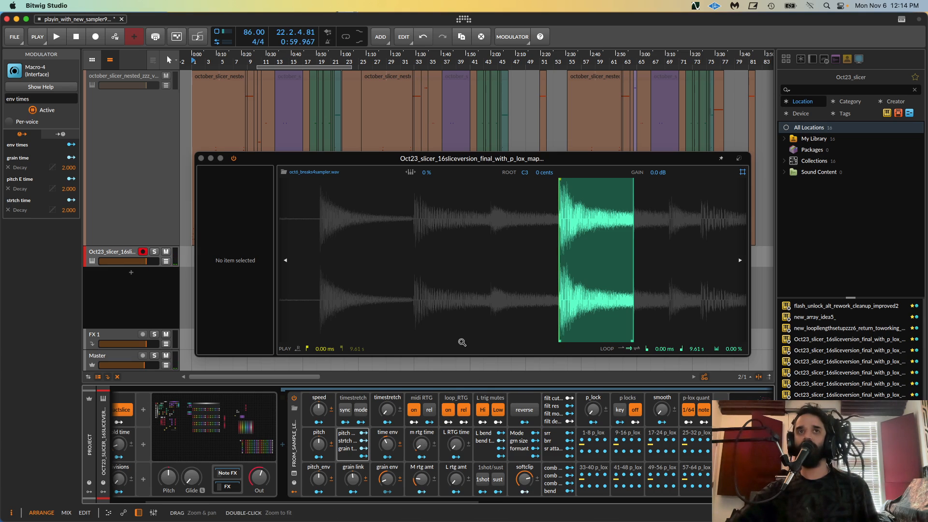
{"action": "left_click", "coordinate": [414, 410]}
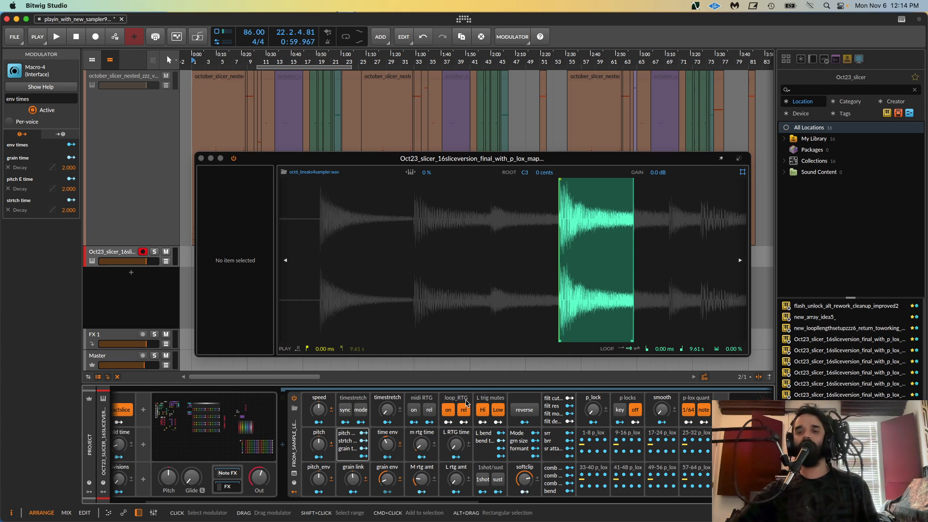
{"action": "left_click", "coordinate": [414, 409]}
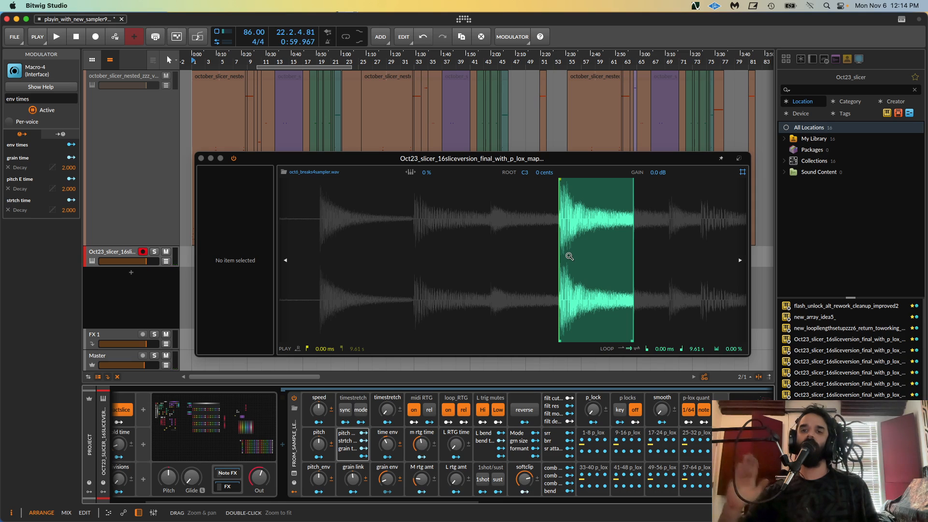
{"action": "left_click", "coordinate": [414, 409]}
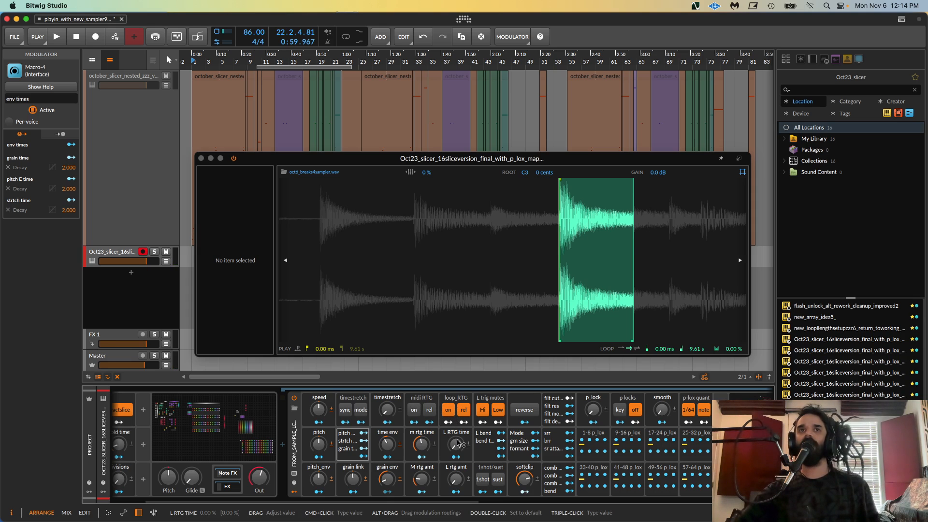
- Set L RTG time to 100 % with loop_RTG on and its rel mode off, and turn off the Hi and Low L trig mutes
{"action": "left_click", "coordinate": [448, 409]}
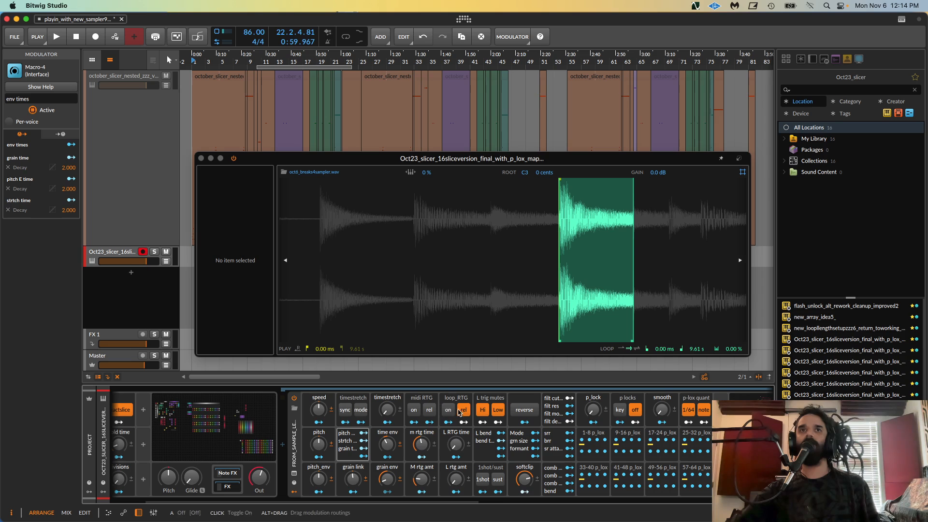
{"action": "left_click", "coordinate": [464, 410]}
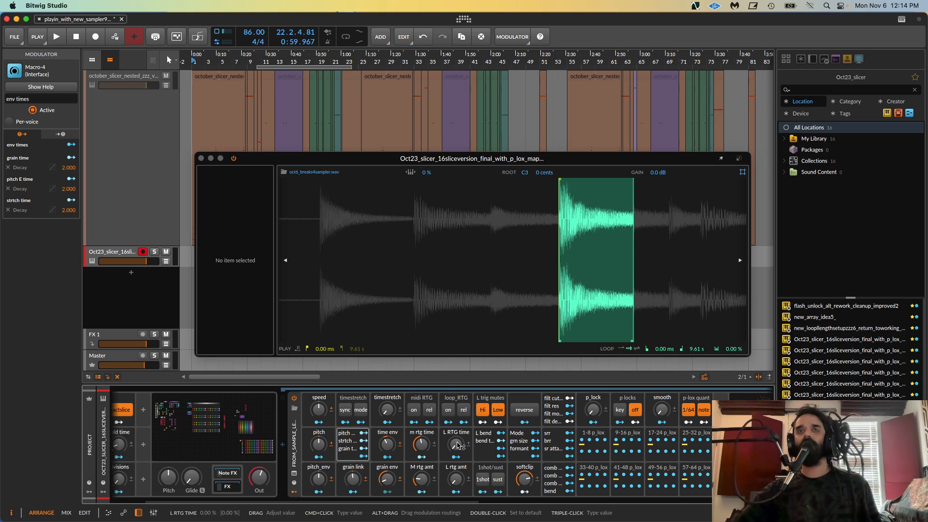
{"action": "left_click_drag", "start_coordinate": [458, 445], "coordinate": [458, 411]}
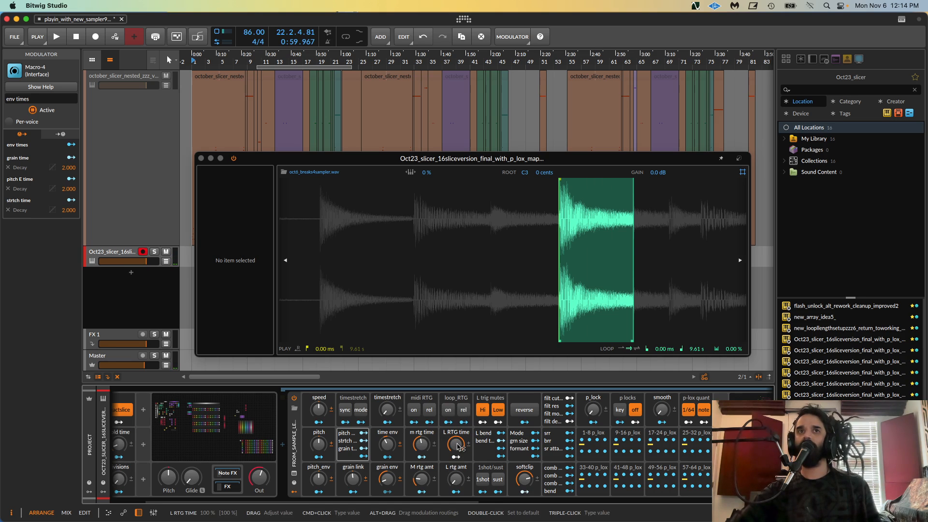
{"action": "left_click", "coordinate": [450, 410]}
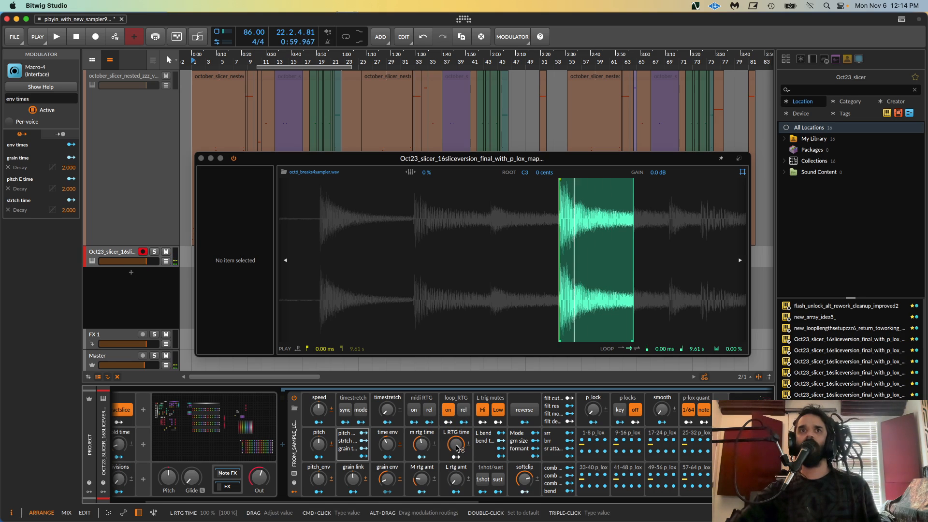
{"action": "left_click", "coordinate": [483, 410]}
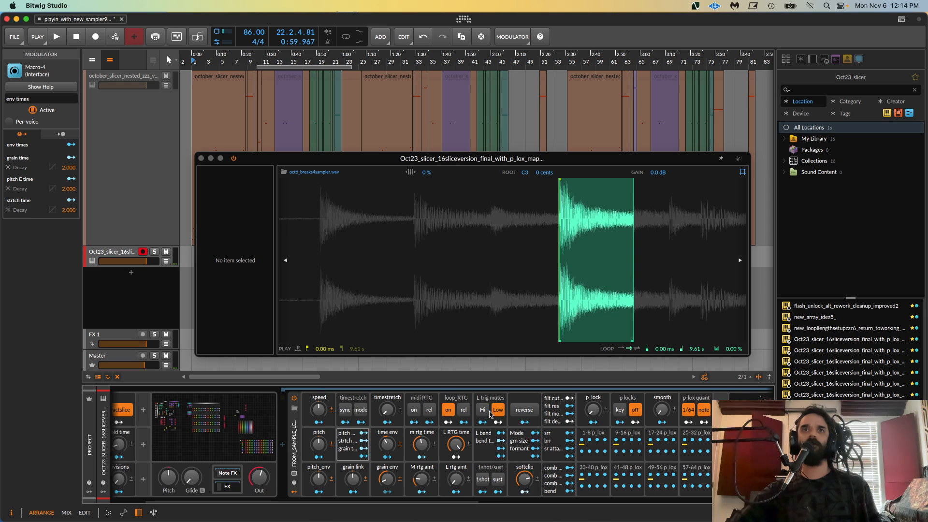
{"action": "left_click", "coordinate": [497, 410]}
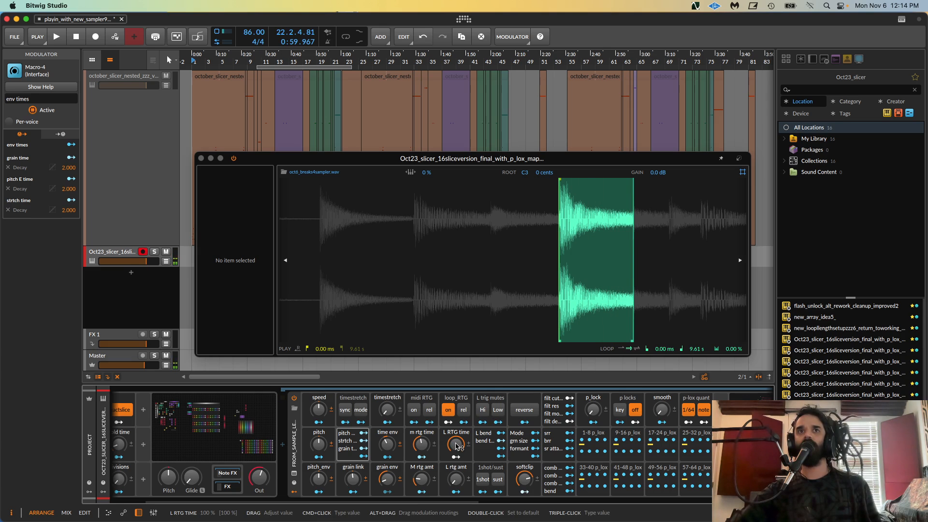
- Turn on loop_RTG rel mode and try L RTG time at 19.5 %, 12.0 %, 1.00 % and a higher setting
{"action": "mouse_move", "coordinate": [456, 445]}
{"action": "left_mouse_down"}
{"action": "mouse_move", "coordinate": [457, 473]}
{"action": "mouse_move", "coordinate": [456, 445]}
{"action": "left_mouse_up"}
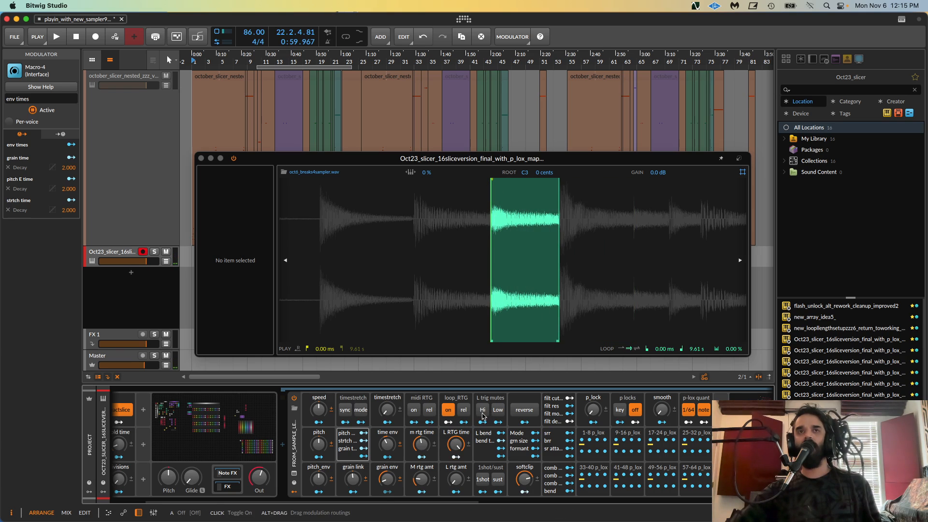
{"action": "left_click_drag", "start_coordinate": [456, 444], "coordinate": [456, 464]}
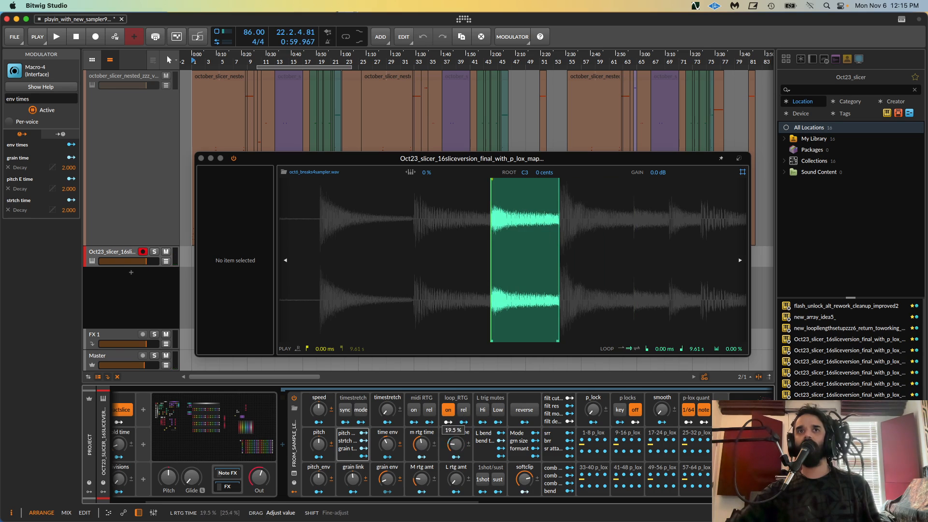
{"action": "left_click", "coordinate": [464, 410]}
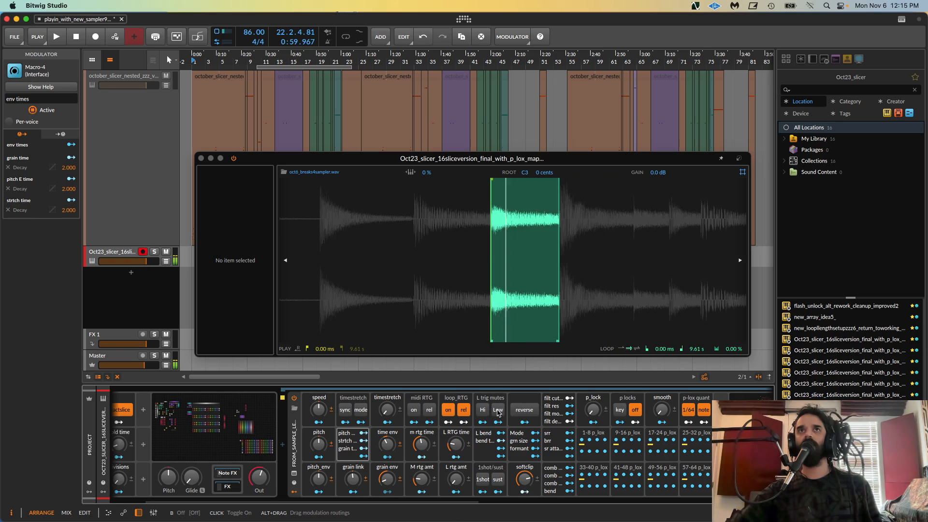
{"action": "left_click_drag", "start_coordinate": [456, 444], "coordinate": [456, 447]}
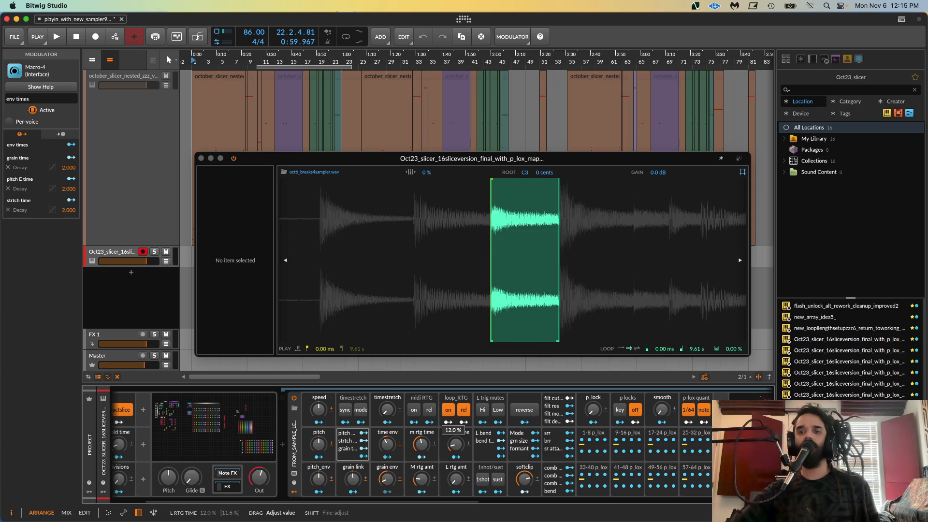
{"action": "left_click_drag", "start_coordinate": [456, 445], "coordinate": [456, 448]}
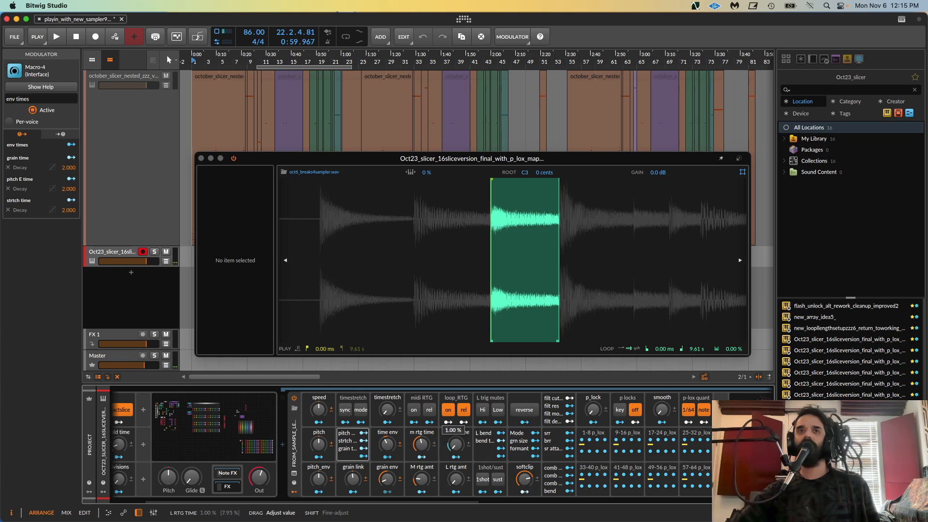
{"action": "mouse_move", "coordinate": [456, 448]}
{"action": "left_mouse_down"}
{"action": "mouse_move", "coordinate": [455, 429]}
{"action": "mouse_move", "coordinate": [463, 445]}
{"action": "left_mouse_up"}
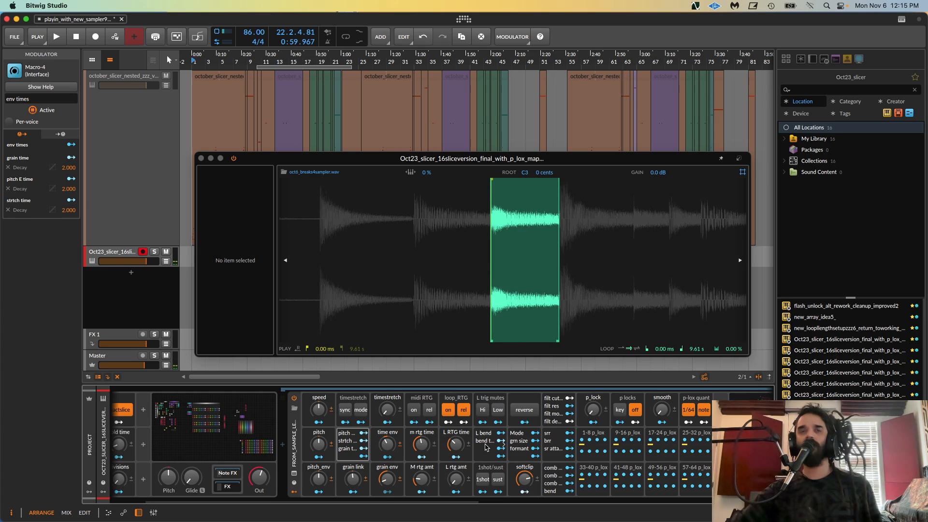
- Expand the L bend macros and try L bend at 40.0 % and -77.0 % while changing L RTG time
{"action": "left_click", "coordinate": [484, 447]}
{"action": "left_click_drag", "start_coordinate": [514, 425], "coordinate": [523, 403]}
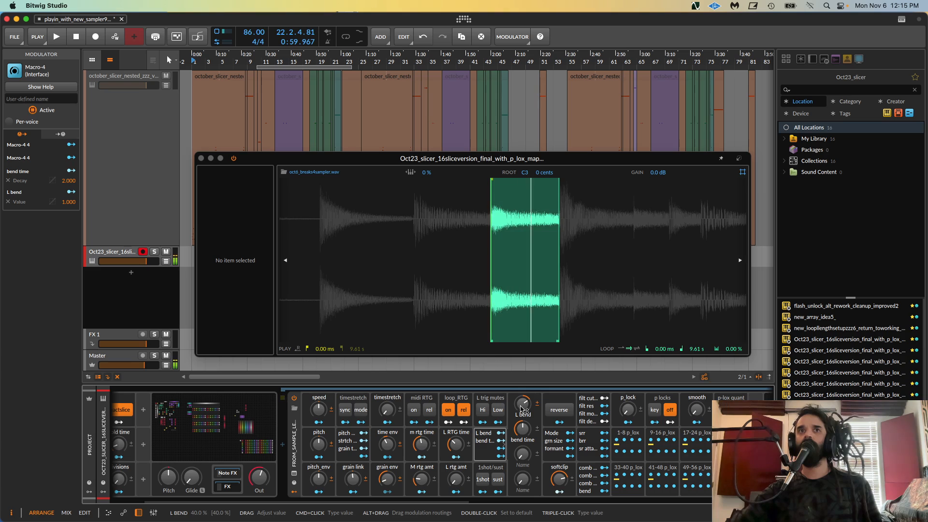
{"action": "left_click_drag", "start_coordinate": [452, 454], "coordinate": [452, 474]}
{"action": "left_click_drag", "start_coordinate": [522, 403], "coordinate": [522, 423]}
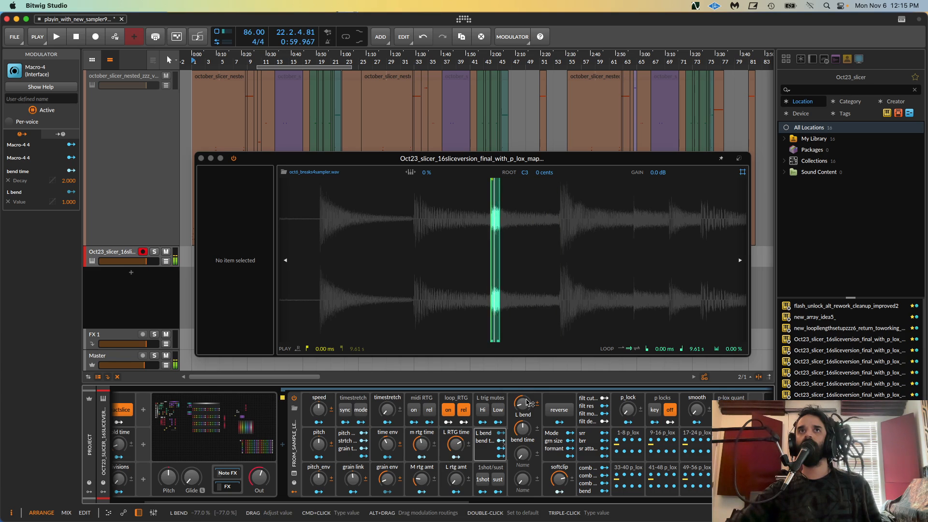
- Raise L RTG time, turn off loop_RTG rel mode, and reset L bend to its default
{"action": "mouse_move", "coordinate": [456, 444]}
{"action": "left_mouse_down"}
{"action": "mouse_move", "coordinate": [455, 436]}
{"action": "mouse_move", "coordinate": [456, 446]}
{"action": "left_mouse_up"}
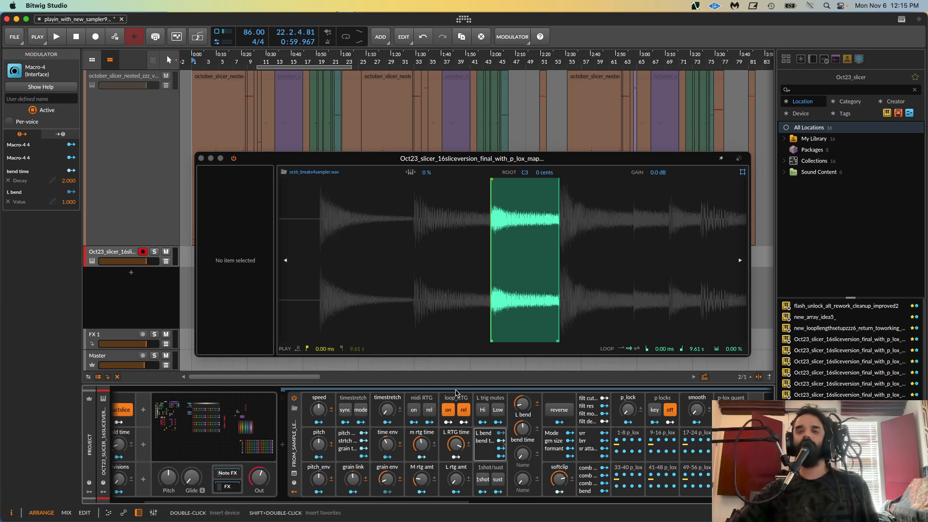
{"action": "left_click", "coordinate": [464, 411]}
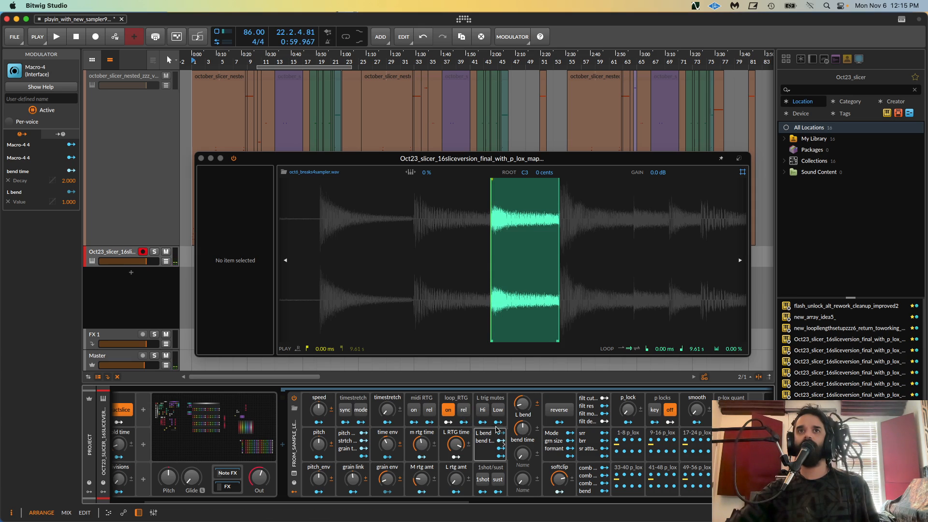
{"action": "double_click", "coordinate": [520, 408]}
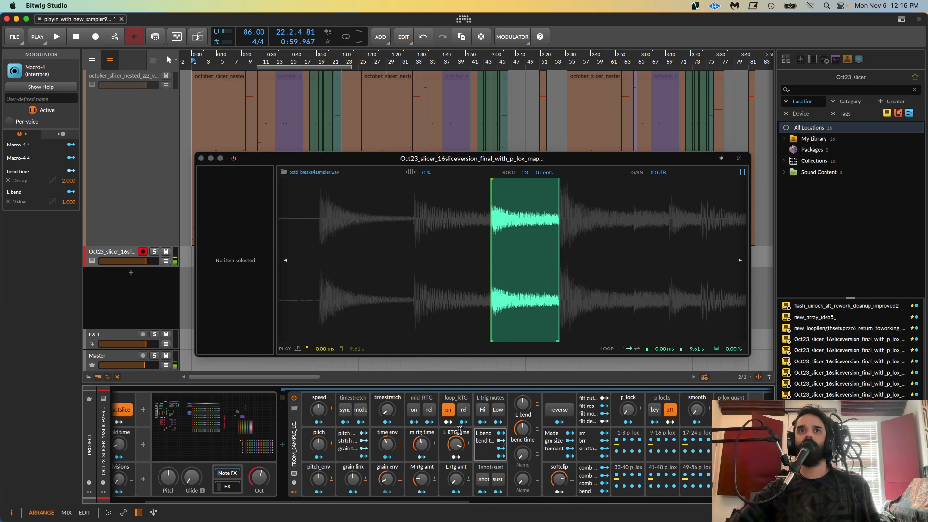
- Set L rtg amt to 9.00 %, turn on loop_RTG rel mode, and try lower L RTG time settings
{"action": "left_click_drag", "start_coordinate": [456, 446], "coordinate": [456, 486]}
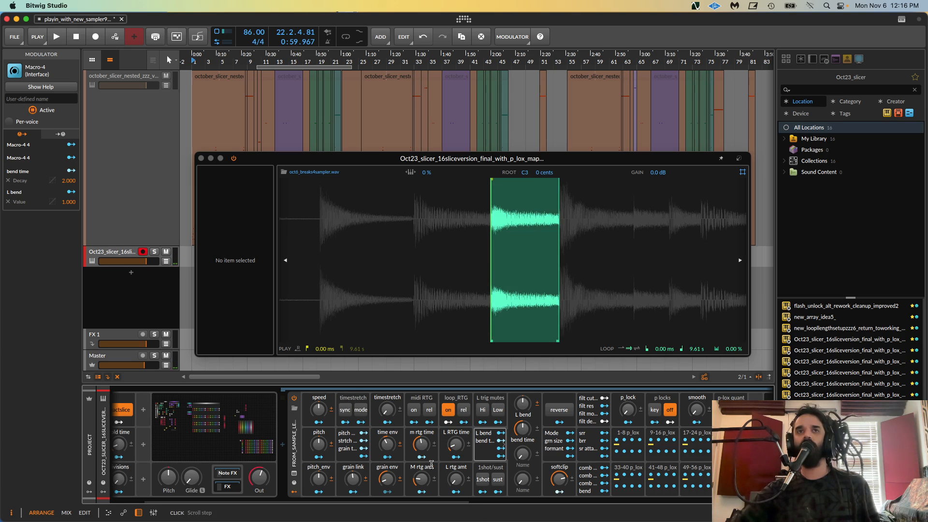
{"action": "left_click_drag", "start_coordinate": [454, 479], "coordinate": [452, 468]}
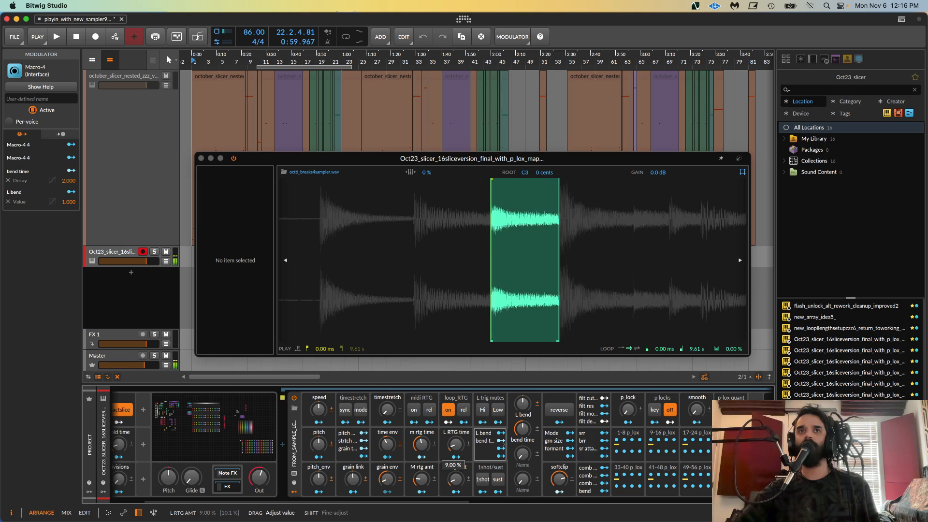
{"action": "left_click", "coordinate": [463, 410]}
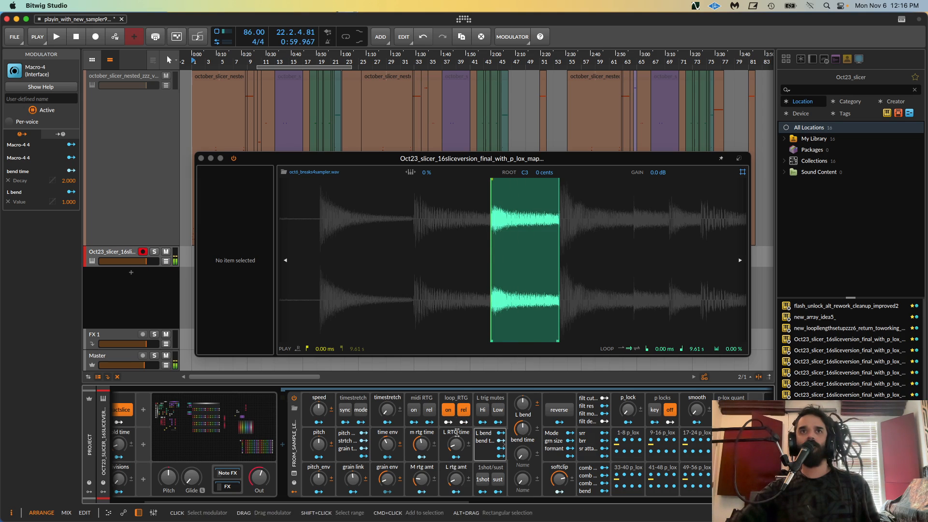
{"action": "left_click_drag", "start_coordinate": [455, 435], "coordinate": [455, 449]}
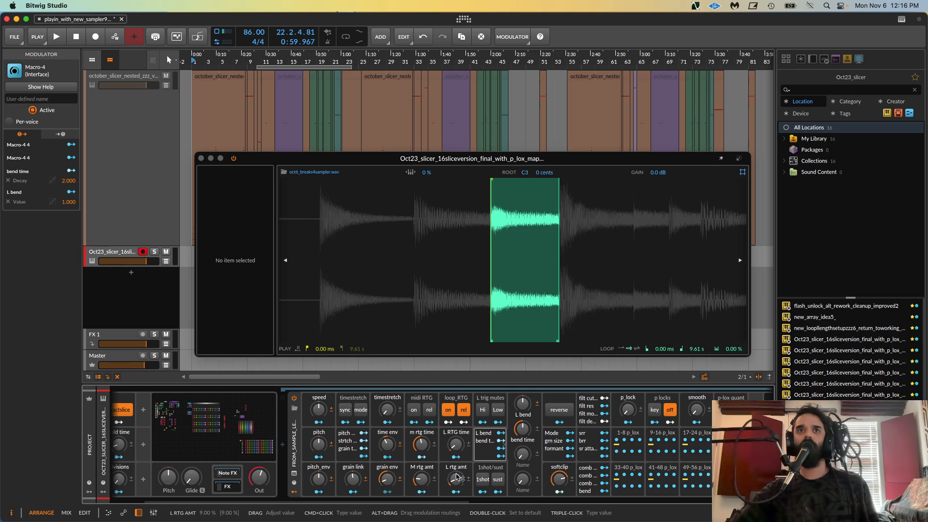
- Turn on the Hi and Low L trig mutes and raise L RTG time through 89.5 % to 100 % with rel mode off
{"action": "left_click", "coordinate": [482, 410]}
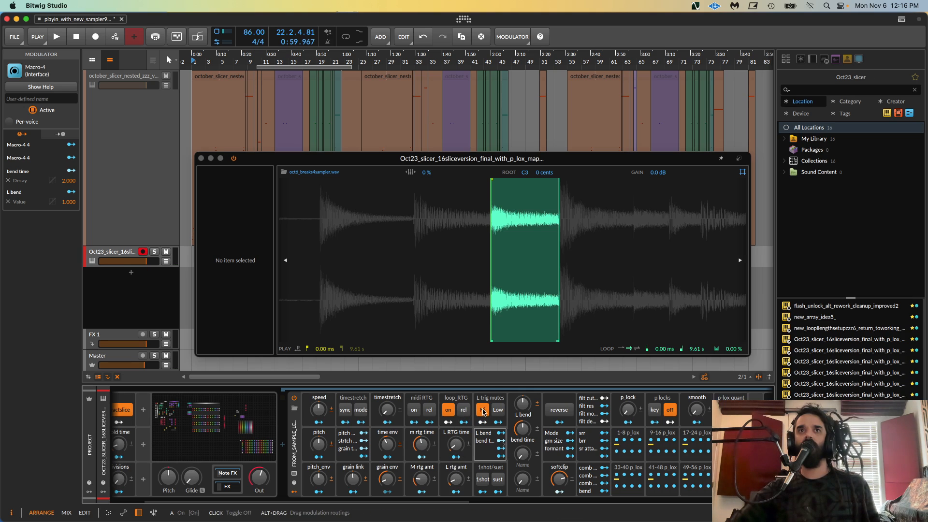
{"action": "left_click", "coordinate": [495, 411]}
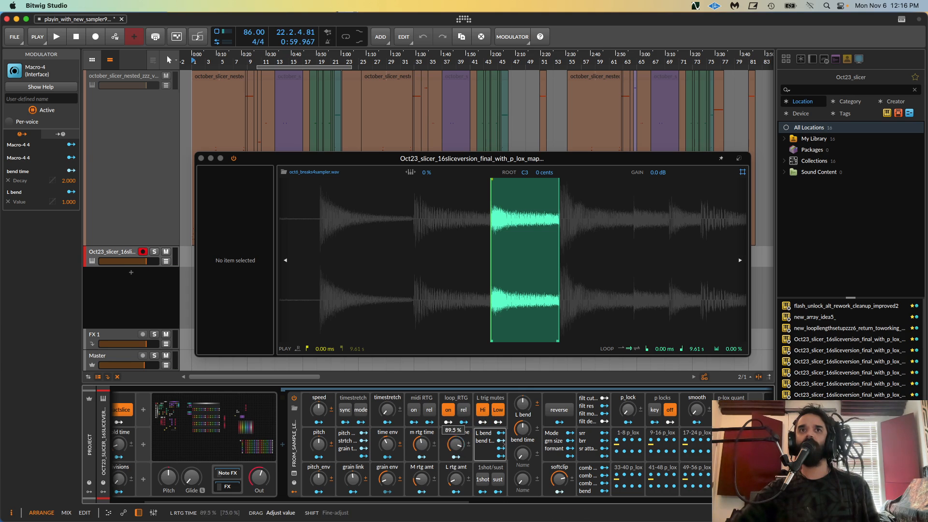
{"action": "left_click_drag", "start_coordinate": [492, 304], "coordinate": [492, 280]}
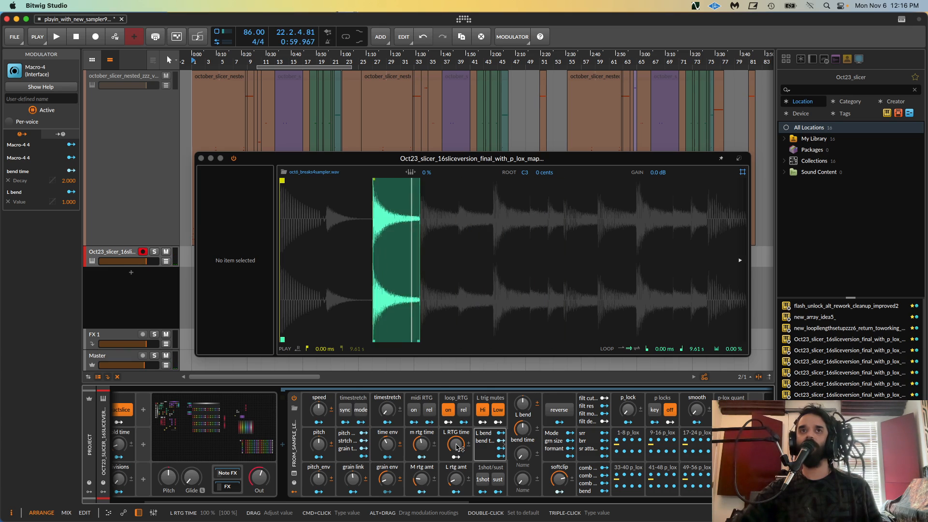
- Switch L RTG time between 100 % and 0.00 %, ending at 0.00 %, and set L rtg amt to 0.00 %
{"action": "mouse_move", "coordinate": [457, 447]}
{"action": "left_mouse_down"}
{"action": "mouse_move", "coordinate": [457, 459]}
{"action": "mouse_move", "coordinate": [457, 437]}
{"action": "mouse_move", "coordinate": [457, 473]}
{"action": "mouse_move", "coordinate": [457, 438]}
{"action": "mouse_move", "coordinate": [458, 445]}
{"action": "left_mouse_up"}
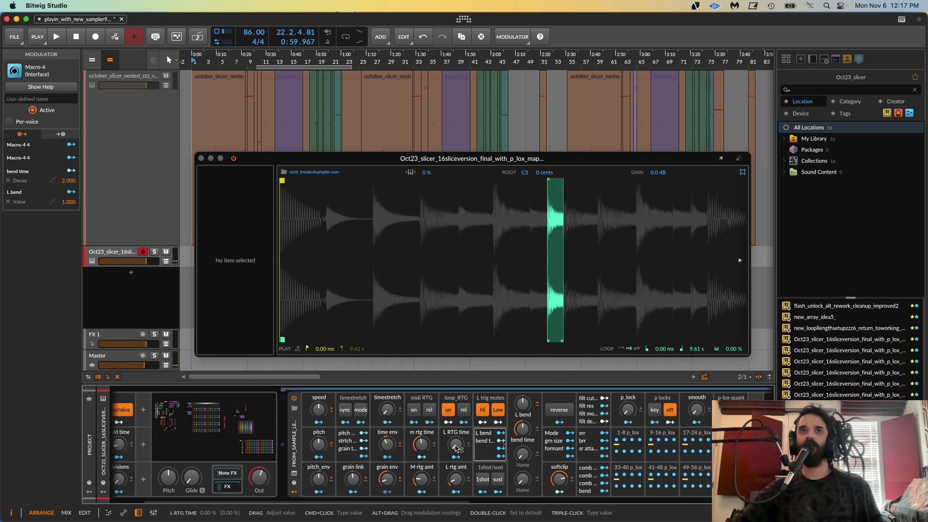
{"action": "double_click", "coordinate": [456, 445]}
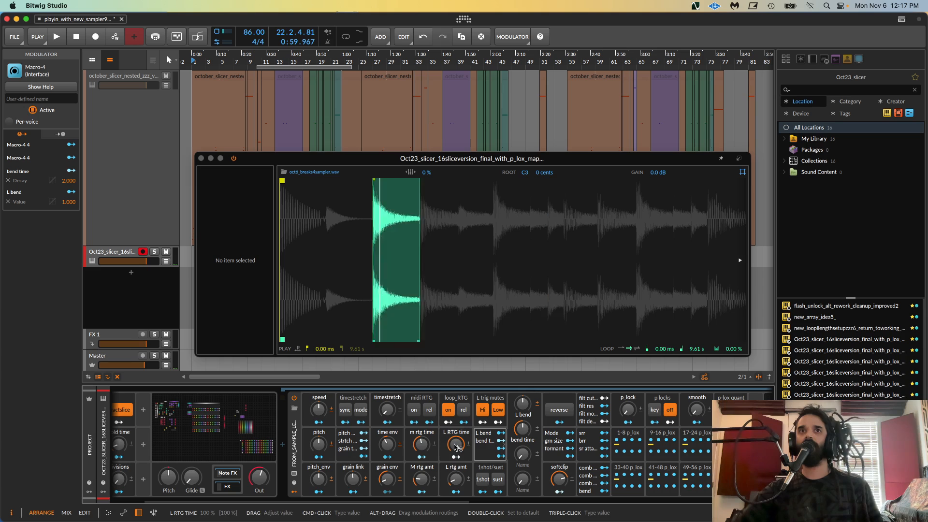
{"action": "left_click_drag", "start_coordinate": [456, 446], "coordinate": [456, 445]}
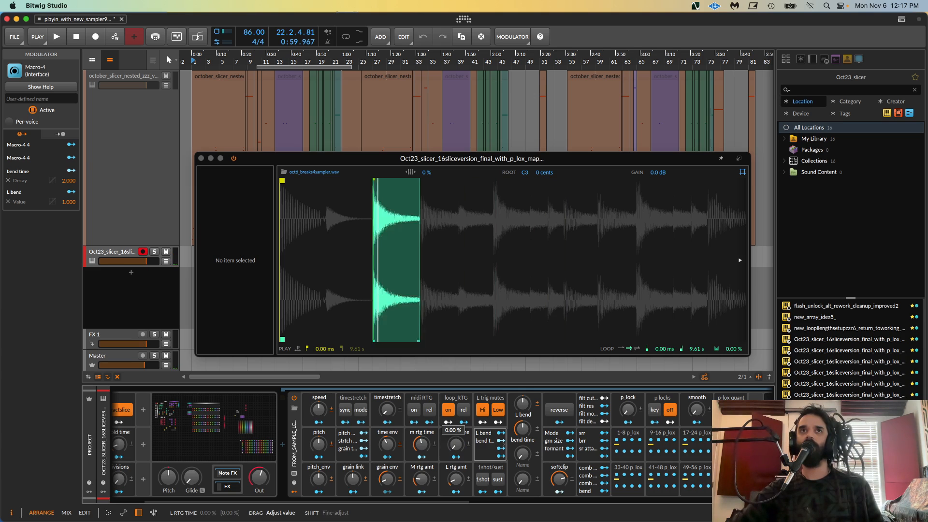
{"action": "mouse_move", "coordinate": [455, 445]}
{"action": "left_mouse_down"}
{"action": "mouse_move", "coordinate": [456, 427]}
{"action": "mouse_move", "coordinate": [456, 446]}
{"action": "left_mouse_up"}
{"action": "left_click_drag", "start_coordinate": [456, 479], "coordinate": [456, 478]}
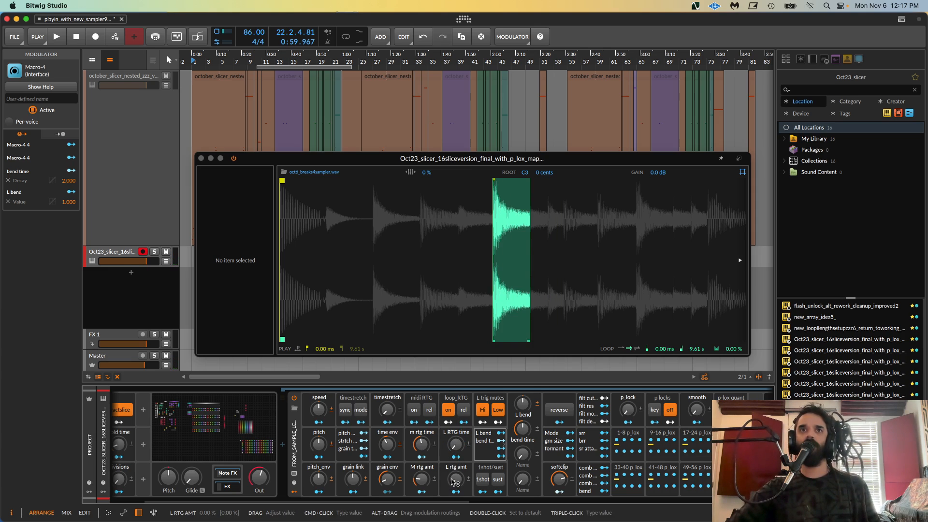
- Collapse the L bend macros and try reverse while raising and lowering L RTG time, ending with reverse off
{"action": "left_click", "coordinate": [482, 437], "text": "alt"}
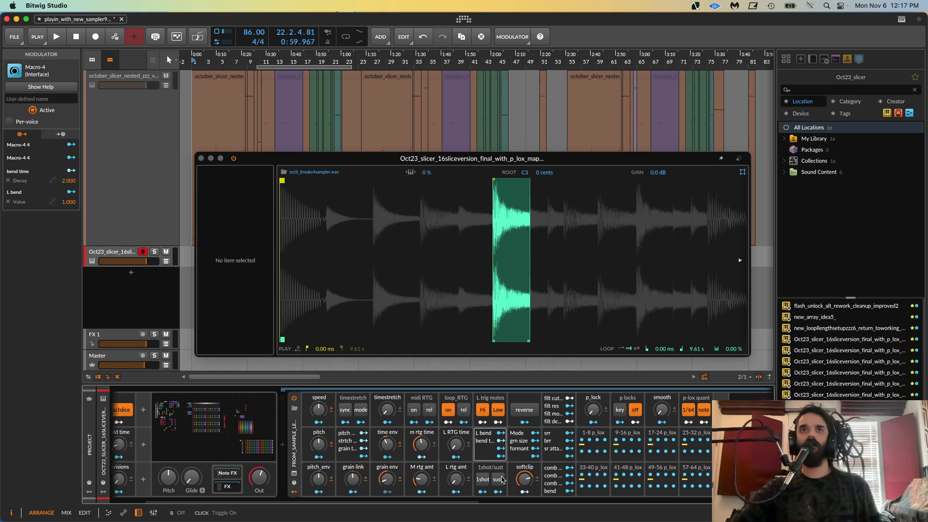
{"action": "left_click", "coordinate": [522, 411]}
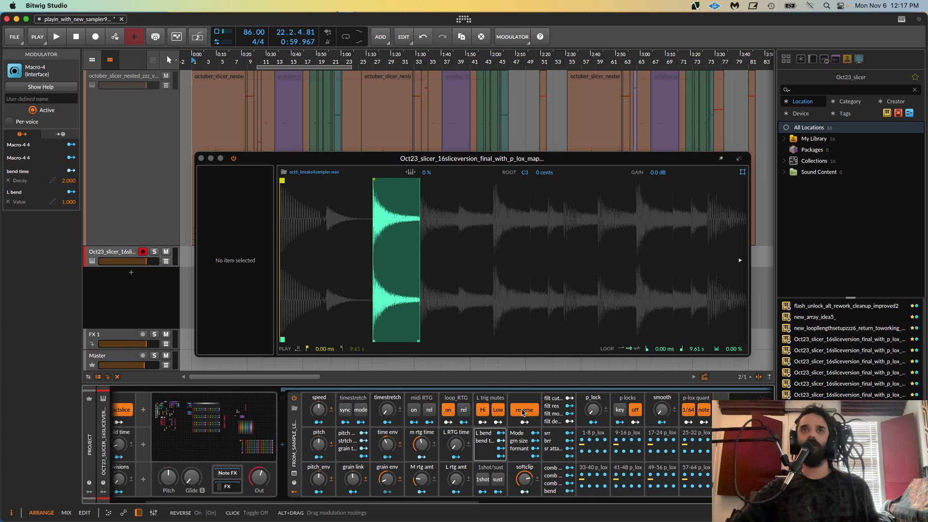
{"action": "left_click_drag", "start_coordinate": [456, 443], "coordinate": [456, 377]}
{"action": "left_click_drag", "start_coordinate": [456, 444], "coordinate": [455, 486]}
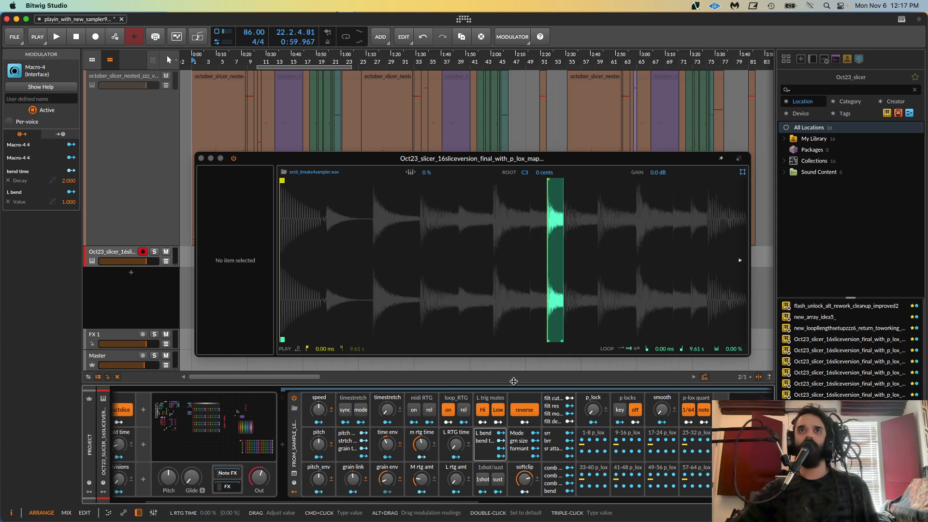
{"action": "left_click", "coordinate": [523, 410]}
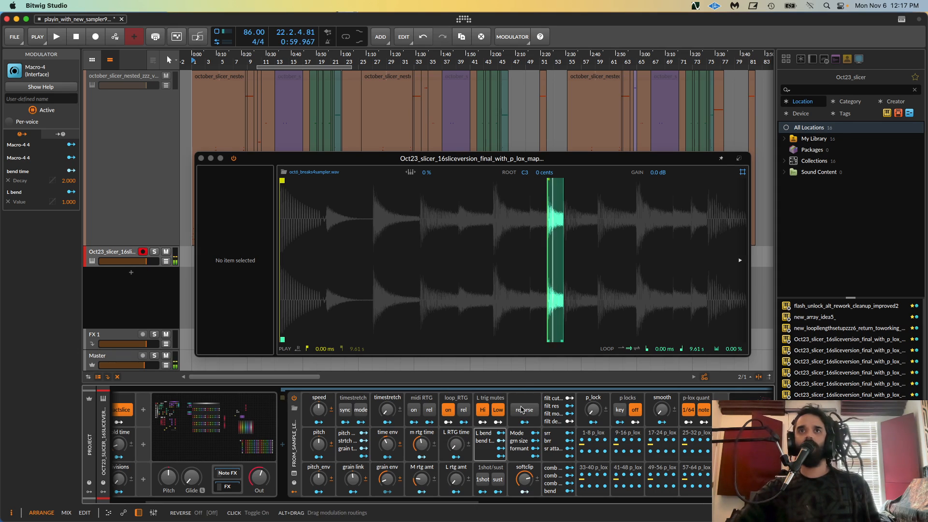
- Expand the filter macros, lower filt decay to its minimum, and return filt cutoff to 100 % after trying lower settings
{"action": "left_click", "coordinate": [553, 405], "text": "alt"}
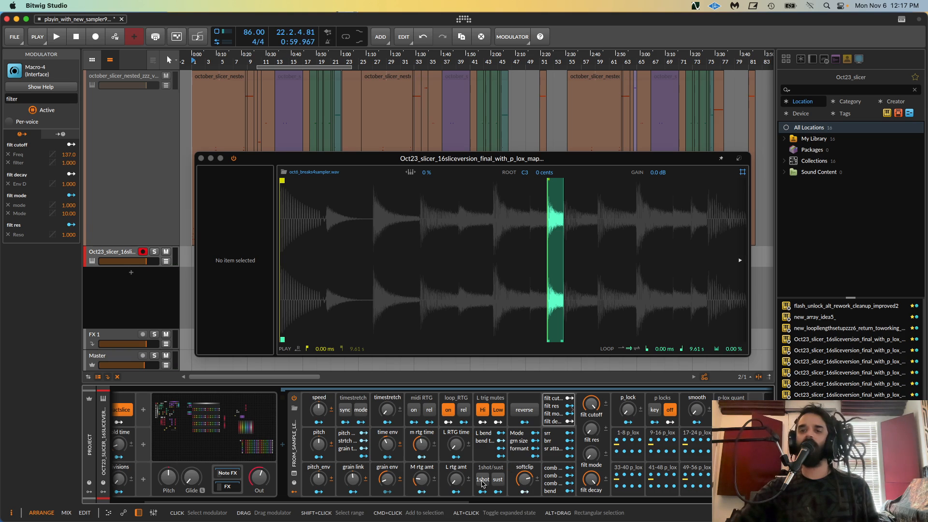
{"action": "scroll", "coordinate": [481, 501], "scroll_direction": "right", "scroll_amount": 3}
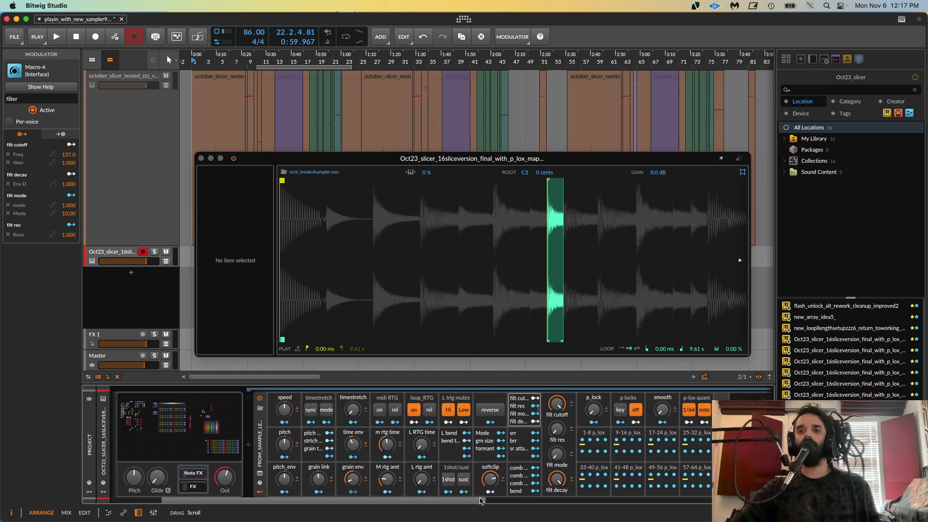
{"action": "mouse_move", "coordinate": [481, 501]}
{"action": "left_mouse_down"}
{"action": "mouse_move", "coordinate": [531, 502]}
{"action": "mouse_move", "coordinate": [496, 504]}
{"action": "left_mouse_up"}
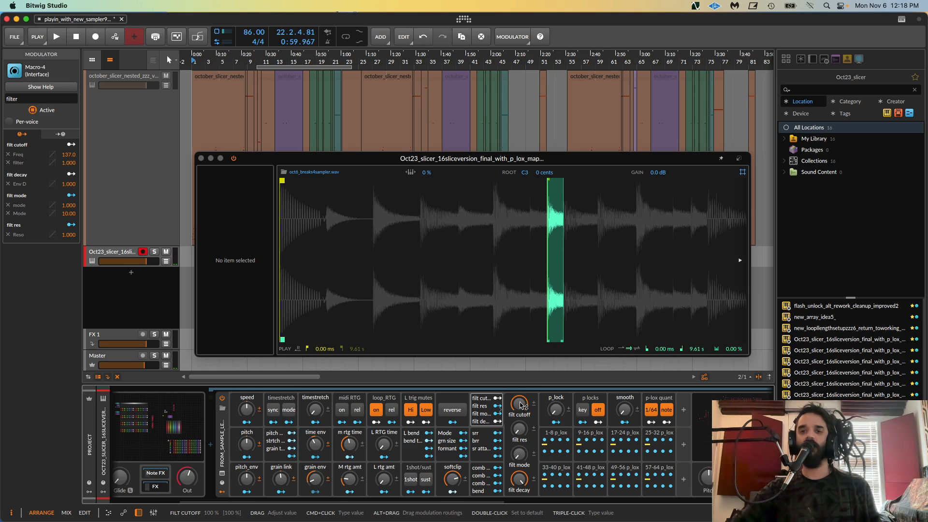
{"action": "mouse_move", "coordinate": [521, 404]}
{"action": "left_mouse_down"}
{"action": "mouse_move", "coordinate": [523, 447]}
{"action": "mouse_move", "coordinate": [520, 406]}
{"action": "left_mouse_up"}
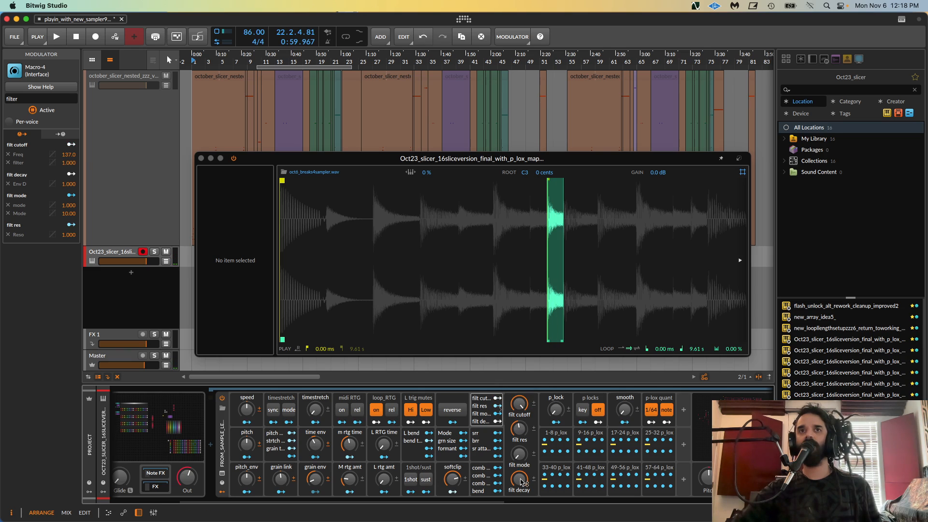
{"action": "left_click_drag", "start_coordinate": [520, 479], "coordinate": [519, 515]}
{"action": "mouse_move", "coordinate": [520, 404]}
{"action": "left_mouse_down"}
{"action": "mouse_move", "coordinate": [520, 431]}
{"action": "mouse_move", "coordinate": [520, 417]}
{"action": "left_mouse_up"}
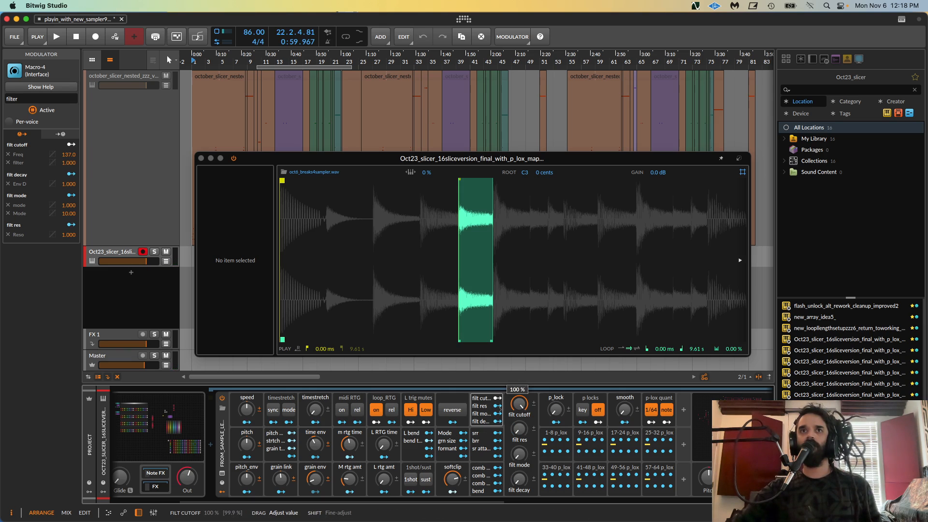
- Try raised filt mode settings together with different filt cutoff and filt res amounts
{"action": "left_click_drag", "start_coordinate": [519, 455], "coordinate": [519, 443]}
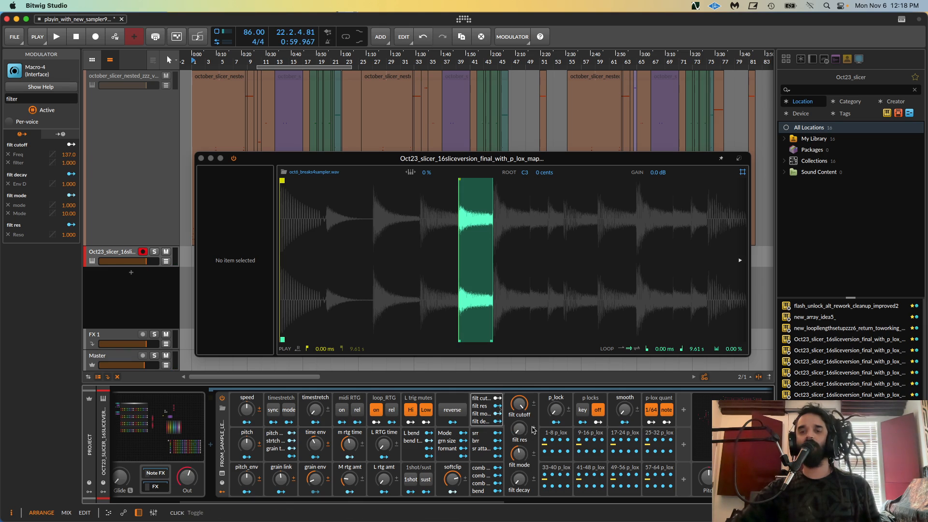
{"action": "left_click_drag", "start_coordinate": [519, 405], "coordinate": [521, 368]}
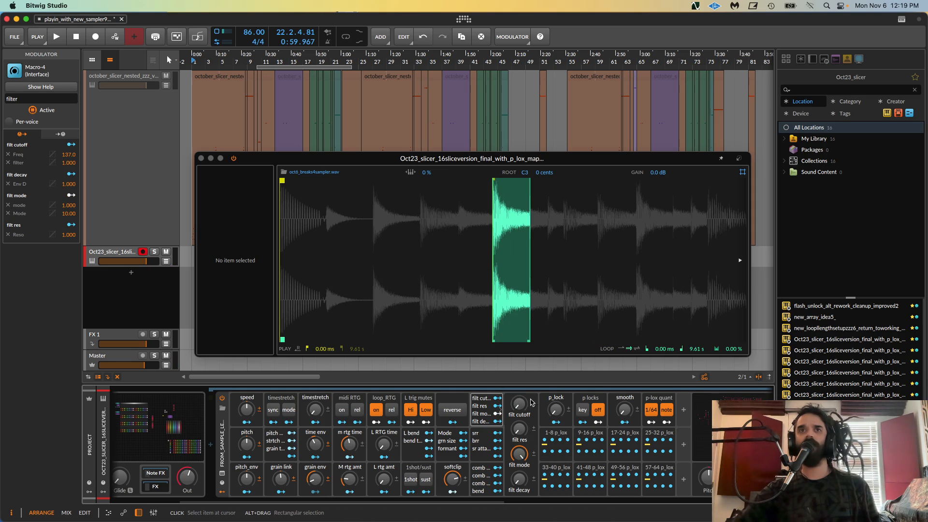
{"action": "left_click_drag", "start_coordinate": [520, 428], "coordinate": [522, 347]}
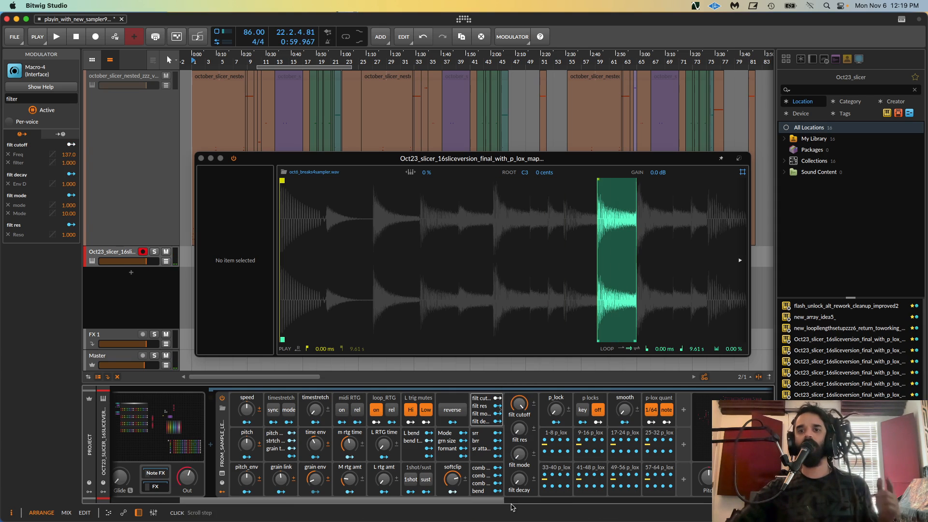
- Expand the 1-8 p_lox sequencer to examine its steps and modulation targets, and collapse it again
{"action": "left_click_drag", "start_coordinate": [508, 503], "coordinate": [572, 504]}
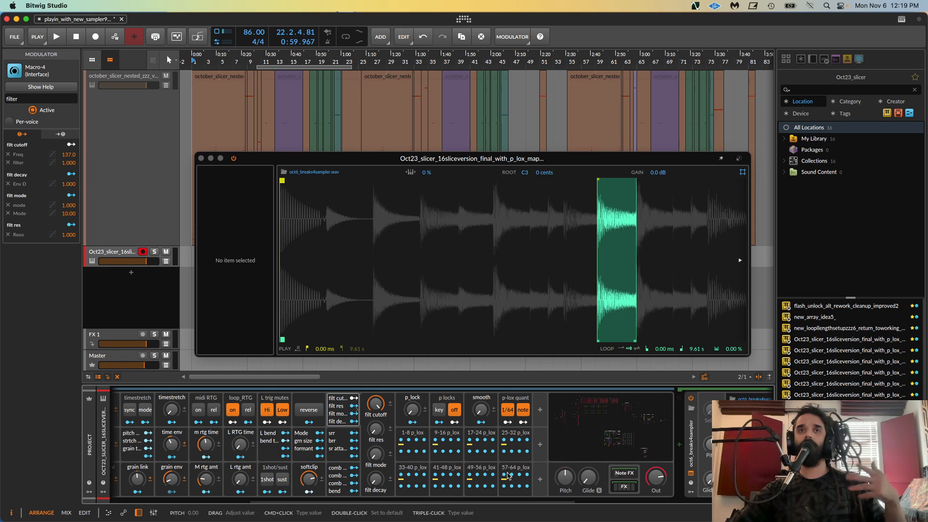
{"action": "left_click", "coordinate": [417, 433]}
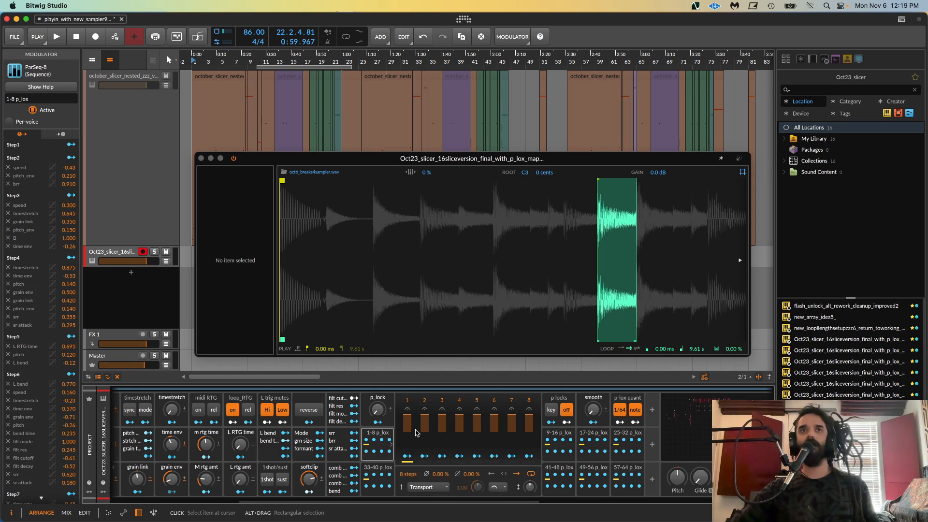
{"action": "left_click", "coordinate": [376, 433]}
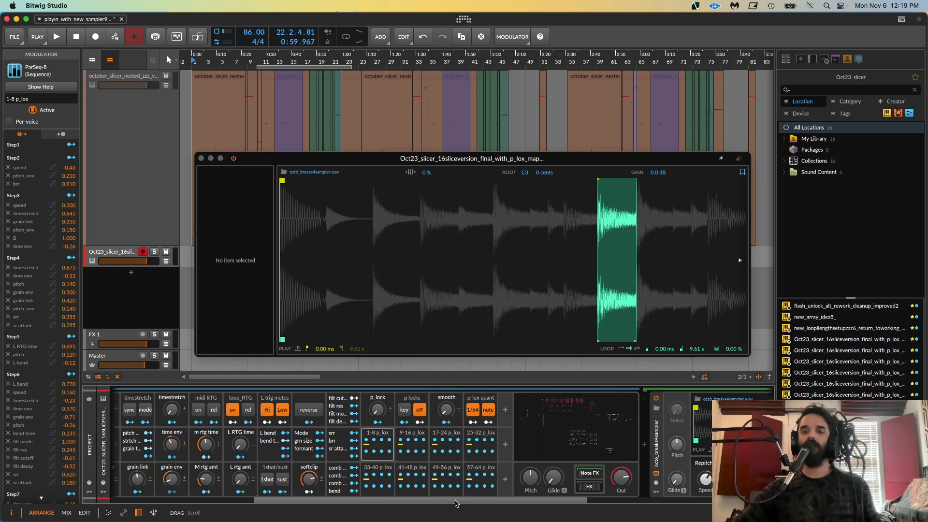
- Disable the p locks off switch and try p_lock at 6.00 % and 41.0 % before returning it to 0.00 %
{"action": "left_click_drag", "start_coordinate": [454, 504], "coordinate": [422, 508]}
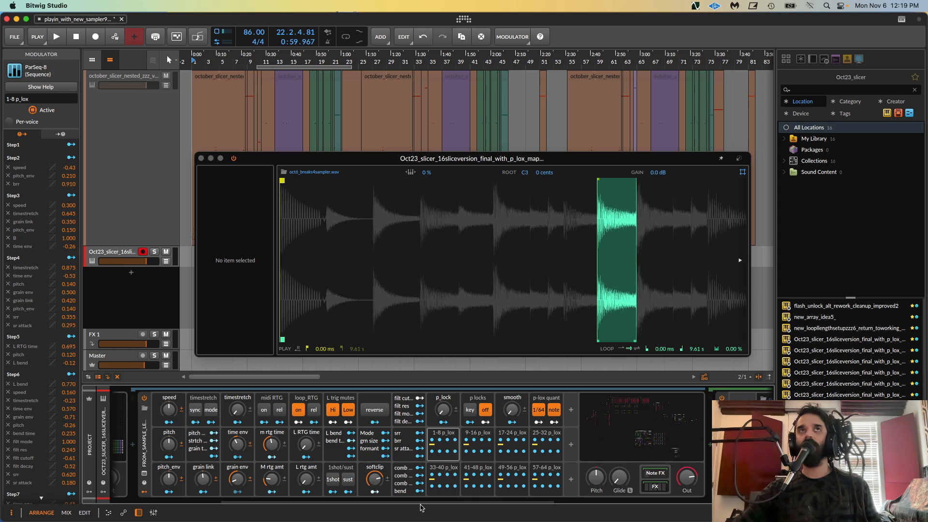
{"action": "left_click_drag", "start_coordinate": [444, 411], "coordinate": [443, 430]}
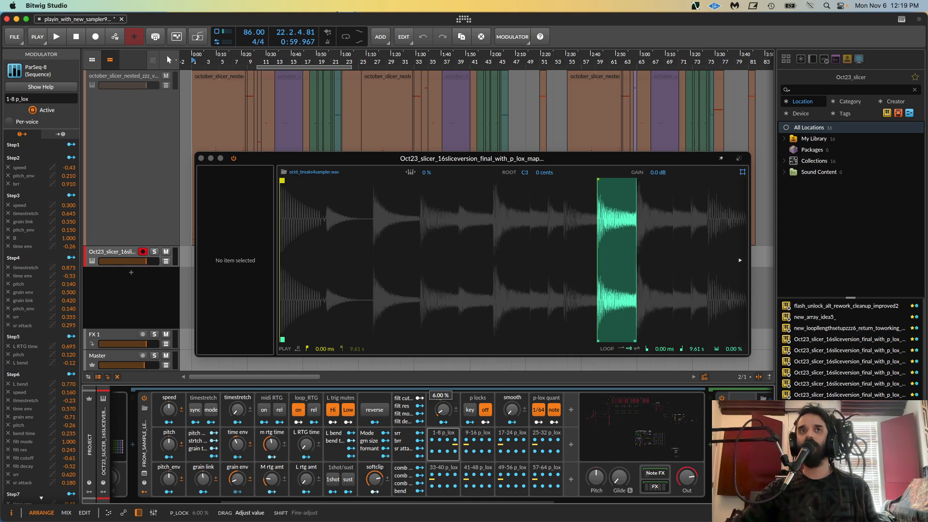
{"action": "left_click_drag", "start_coordinate": [444, 411], "coordinate": [444, 410]}
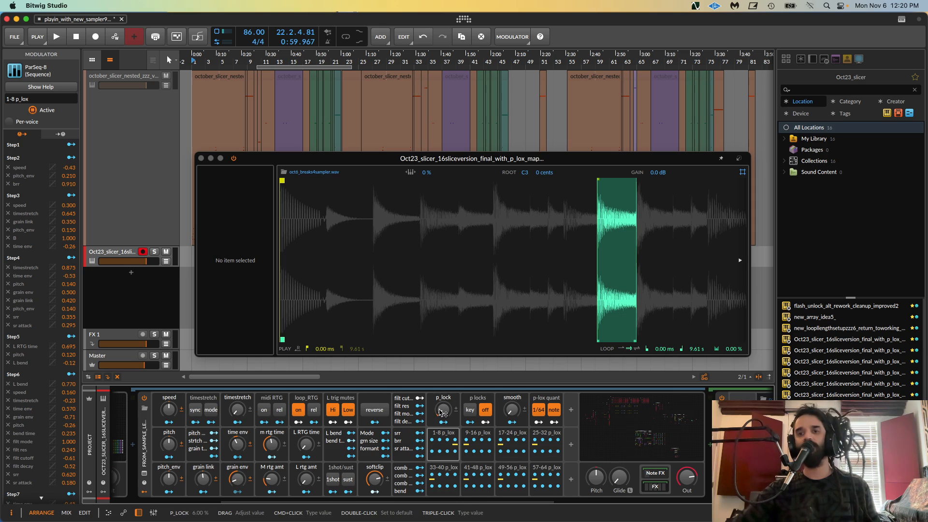
{"action": "left_click_drag", "start_coordinate": [443, 411], "coordinate": [444, 376]}
{"action": "mouse_move", "coordinate": [445, 411]}
{"action": "left_mouse_down"}
{"action": "mouse_move", "coordinate": [445, 449]}
{"action": "mouse_move", "coordinate": [445, 429]}
{"action": "left_mouse_up"}
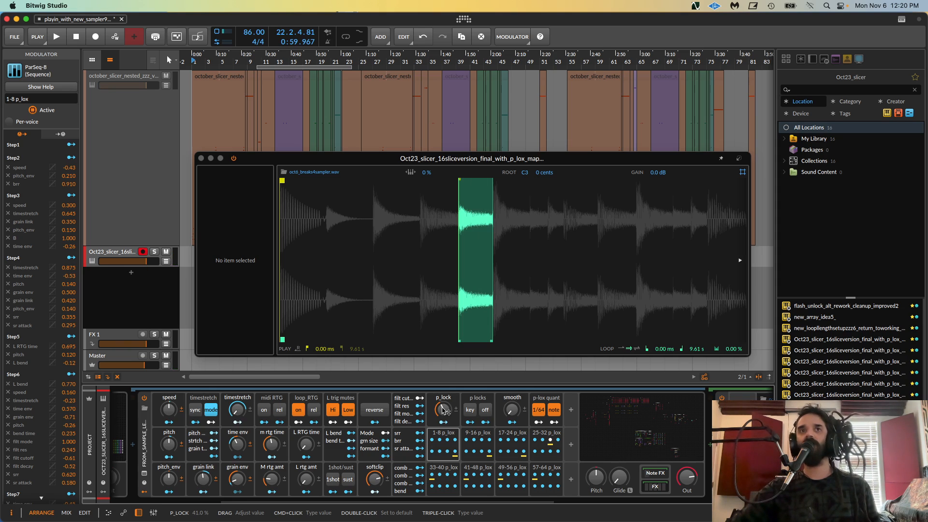
{"action": "left_click_drag", "start_coordinate": [443, 410], "coordinate": [444, 442]}
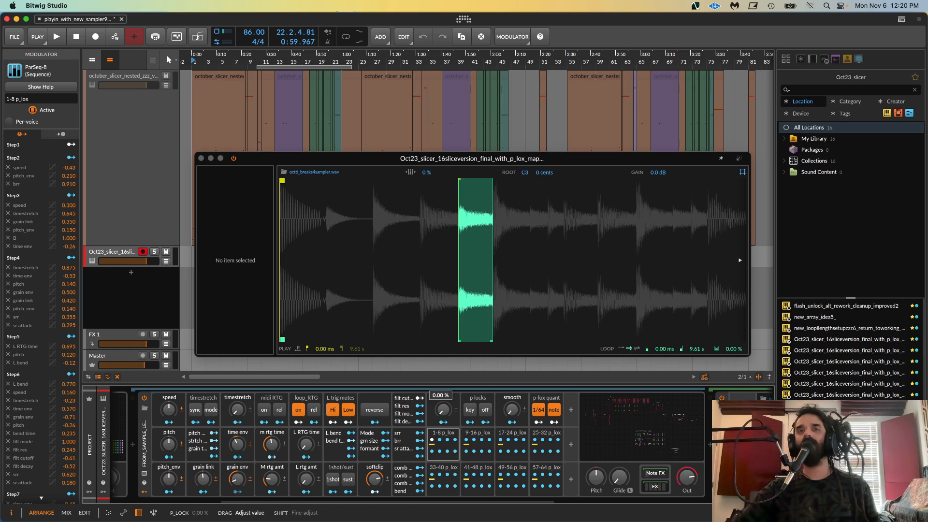
{"action": "left_click", "coordinate": [475, 413]}
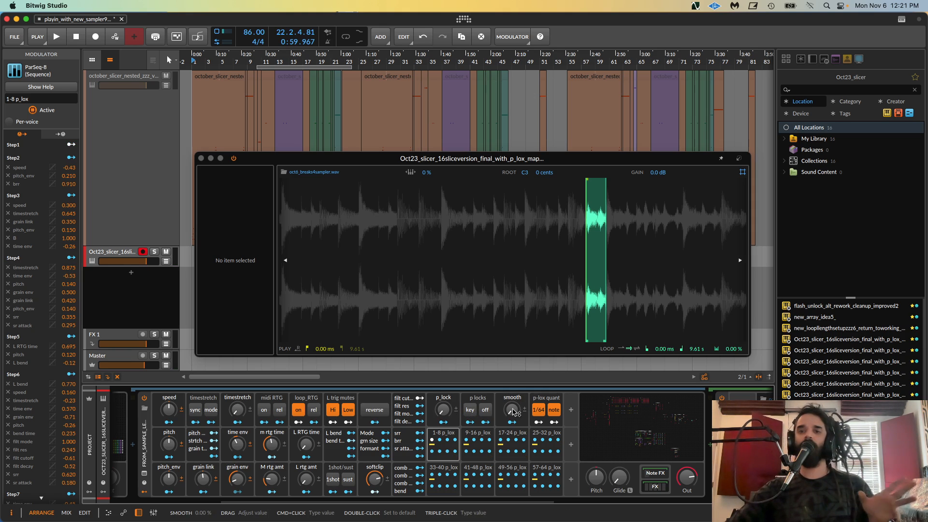
- Try smooth at 41.0 % and reset it to 0.00 %
{"action": "left_click_drag", "start_coordinate": [514, 411], "coordinate": [508, 408]}
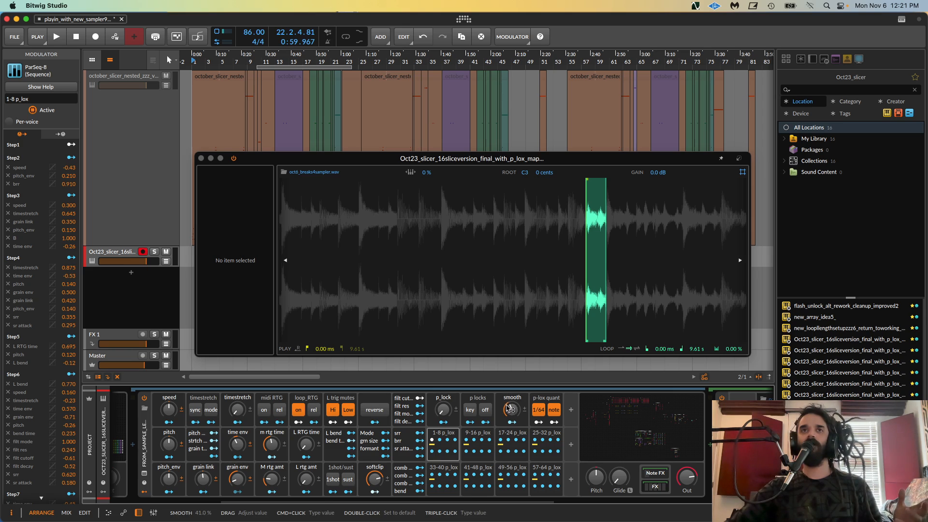
{"action": "double_click", "coordinate": [508, 408]}
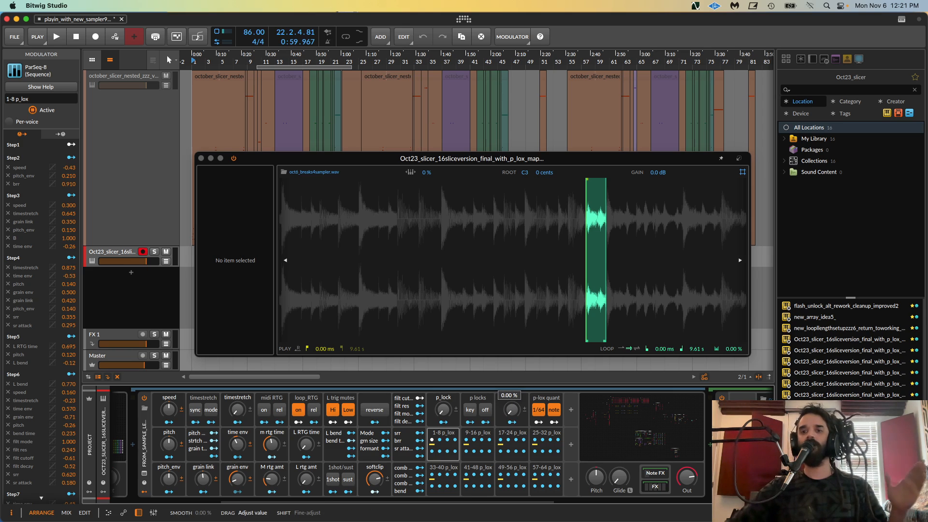
{"action": "left_click_drag", "start_coordinate": [511, 410], "coordinate": [511, 419]}
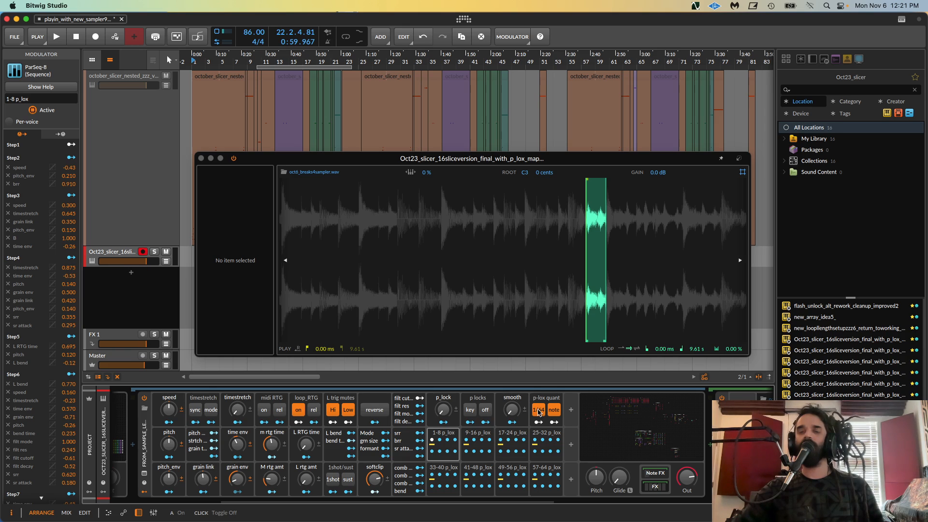
- Try p_lock at 15.5 % and 33.0 % with p-lox note quantizing disabled, re-enable it, reset p_lock, and turn on the p locks off switch
{"action": "left_click_drag", "start_coordinate": [442, 411], "coordinate": [445, 415]}
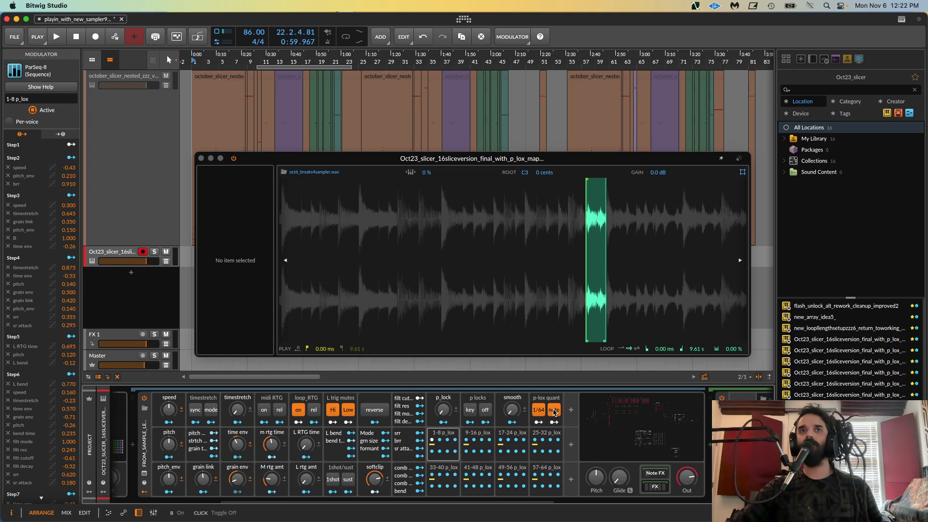
{"action": "left_click", "coordinate": [554, 411]}
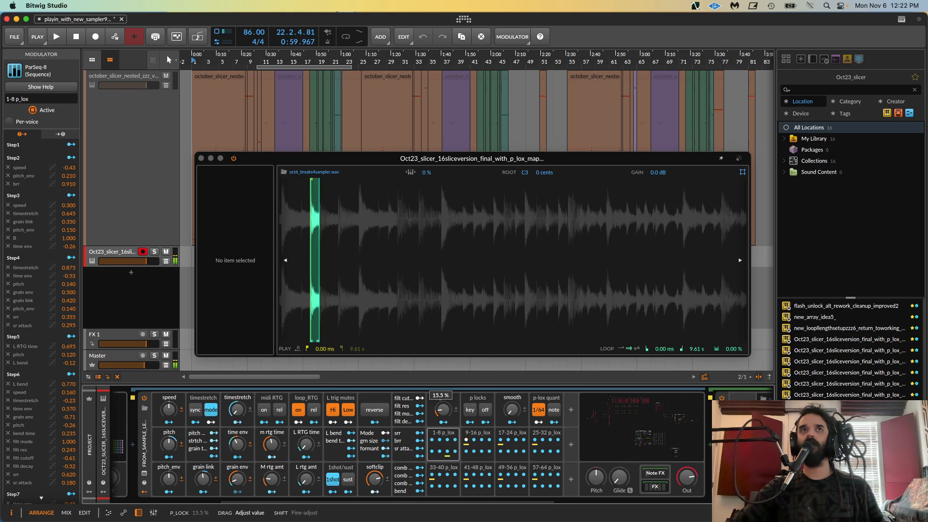
{"action": "mouse_move", "coordinate": [444, 410]}
{"action": "left_mouse_down"}
{"action": "mouse_move", "coordinate": [444, 376]}
{"action": "mouse_move", "coordinate": [447, 409]}
{"action": "left_mouse_up"}
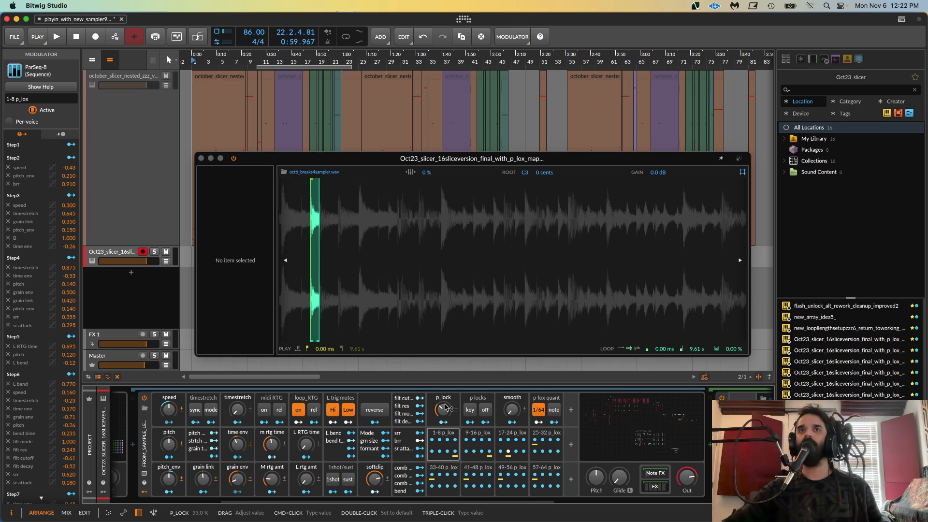
{"action": "left_click", "coordinate": [555, 416]}
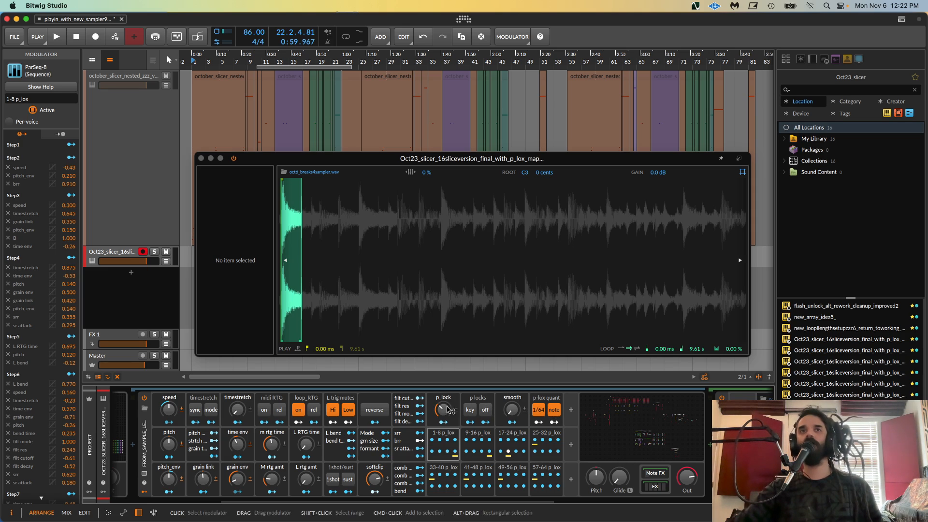
{"action": "left_click", "coordinate": [485, 410]}
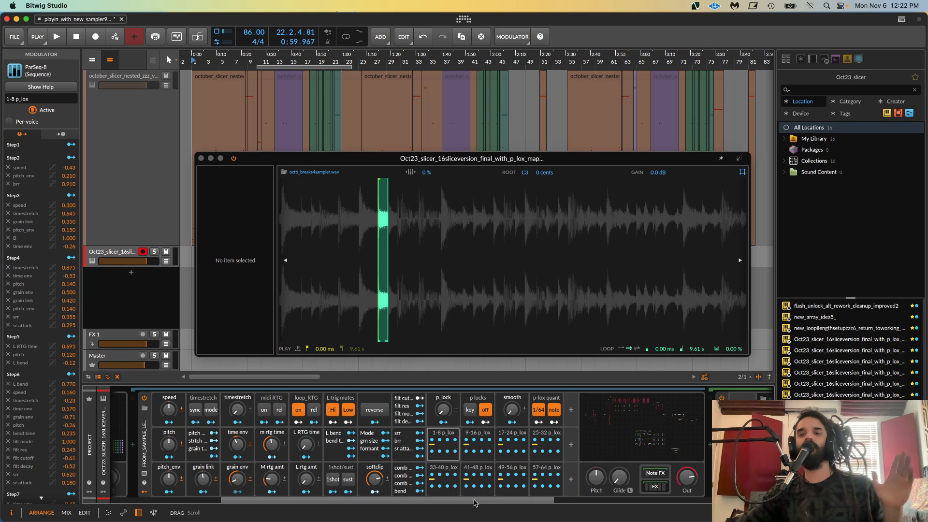
- Open the main Oct23 slicer grid patch and close the floating sampler waveform window
{"action": "left_click_drag", "start_coordinate": [476, 502], "coordinate": [334, 517]}
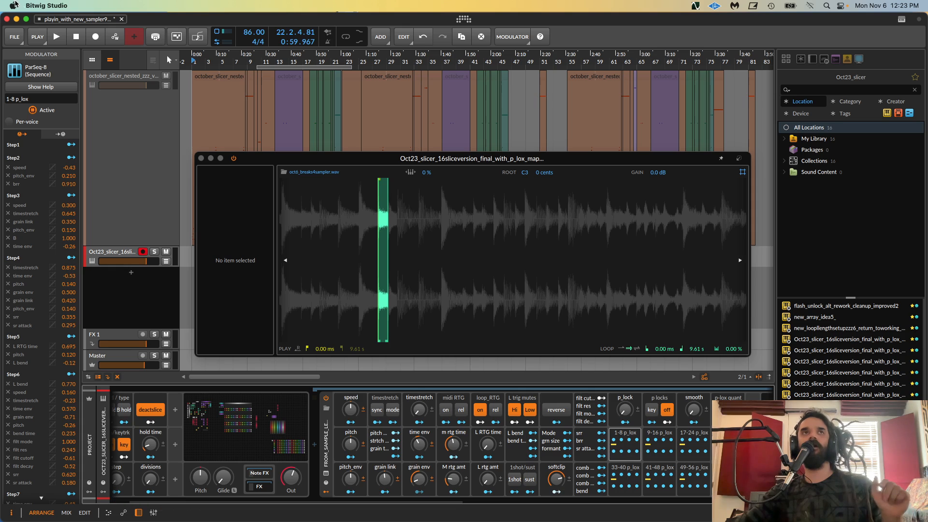
{"action": "left_click_drag", "start_coordinate": [273, 160], "coordinate": [326, 165]}
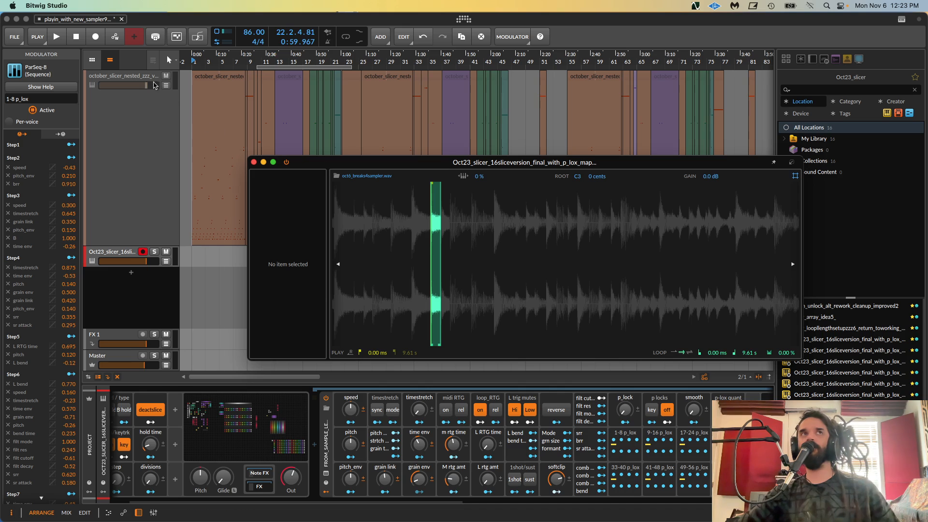
{"action": "left_click", "coordinate": [203, 416]}
{"action": "left_click", "coordinate": [202, 417]}
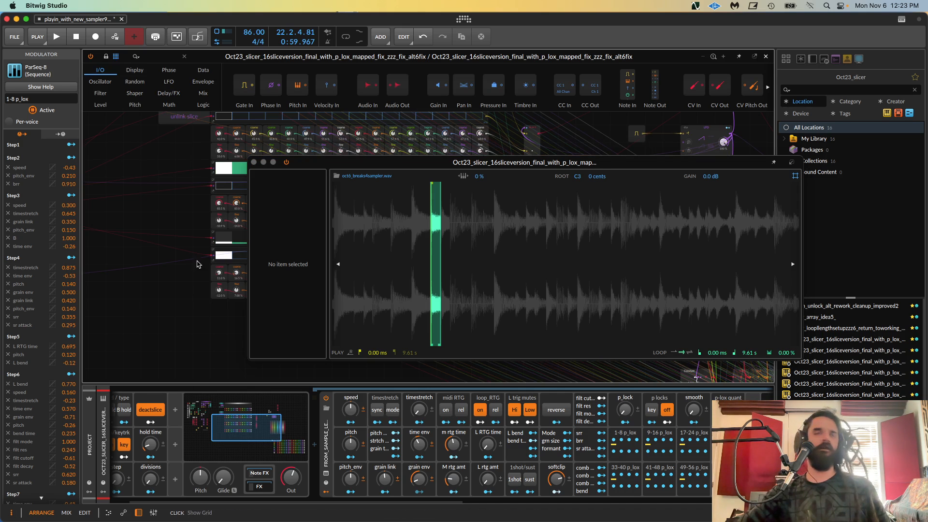
{"action": "left_click_drag", "start_coordinate": [163, 202], "coordinate": [247, 230]}
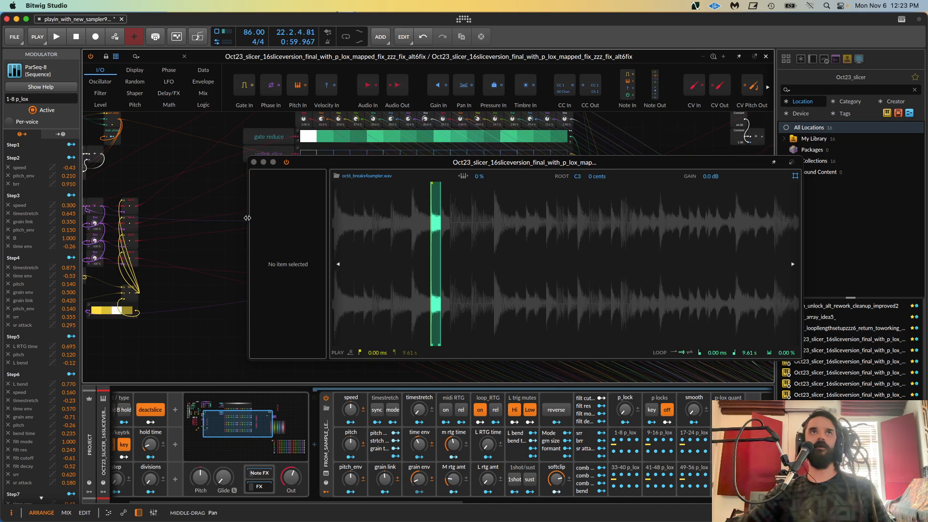
{"action": "left_click", "coordinate": [254, 162]}
- Examine the keytrack, stepseqs, sample speed and sample length sections of the main slicer grid
{"action": "left_click_drag", "start_coordinate": [286, 193], "coordinate": [391, 236]}
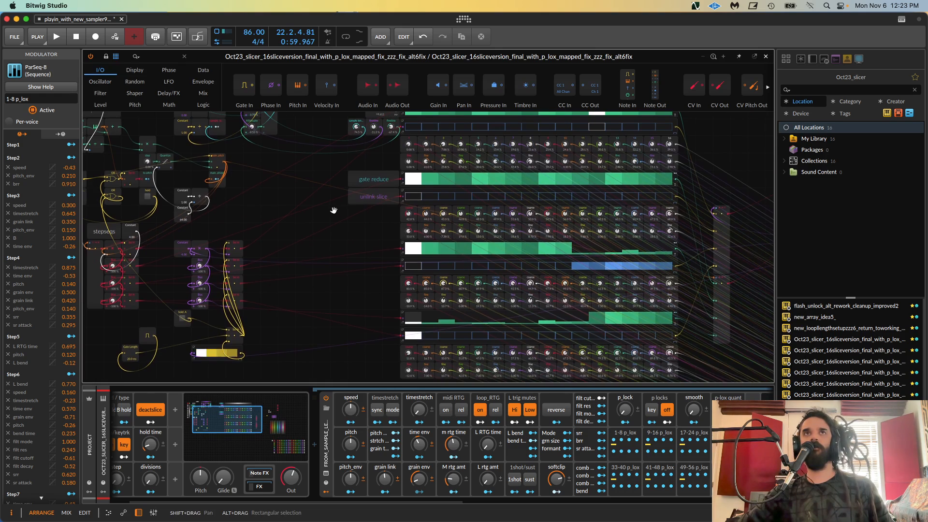
{"action": "left_click_drag", "start_coordinate": [334, 209], "coordinate": [384, 236]}
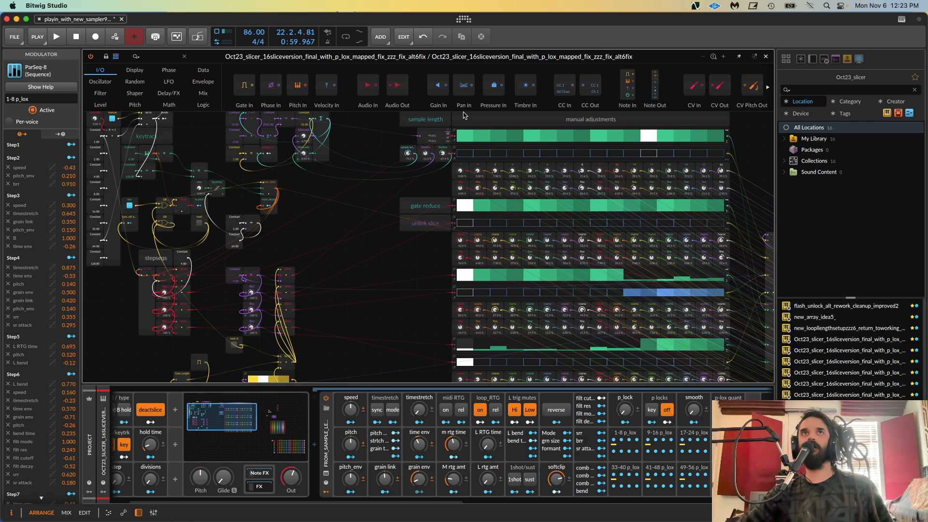
{"action": "left_click_drag", "start_coordinate": [349, 274], "coordinate": [542, 318]}
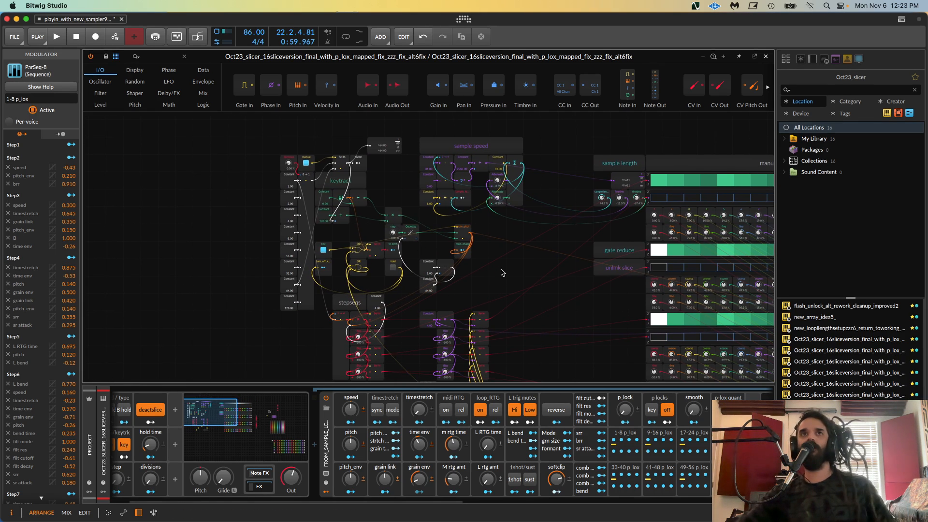
{"action": "scroll", "coordinate": [361, 199], "scroll_direction": "up", "scroll_amount": 5}
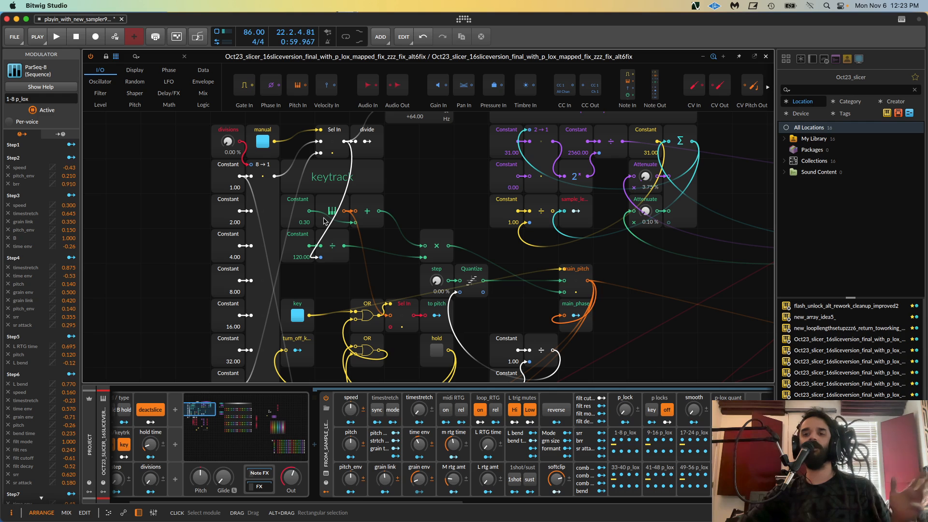
{"action": "scroll", "coordinate": [338, 223], "scroll_direction": "right", "scroll_amount": 6}
{"action": "scroll", "coordinate": [339, 223], "scroll_direction": "up", "scroll_amount": 2}
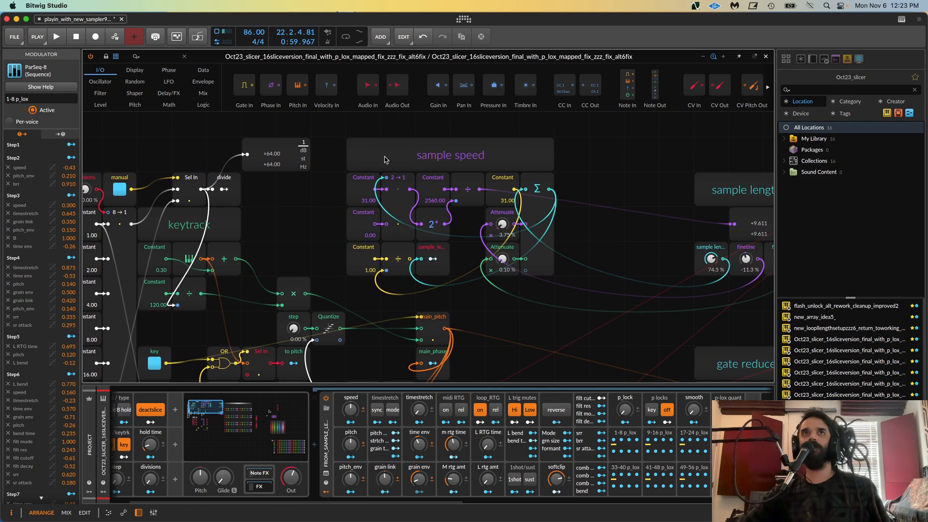
{"action": "scroll", "coordinate": [474, 289], "scroll_direction": "right", "scroll_amount": 4}
{"action": "scroll", "coordinate": [474, 289], "scroll_direction": "down", "scroll_amount": 1}
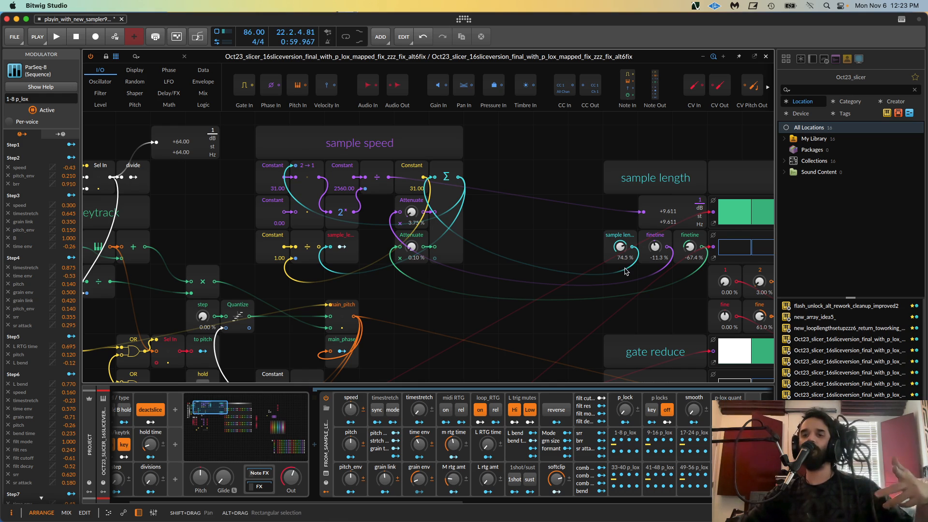
{"action": "scroll", "coordinate": [469, 233], "scroll_direction": "down", "scroll_amount": 5}
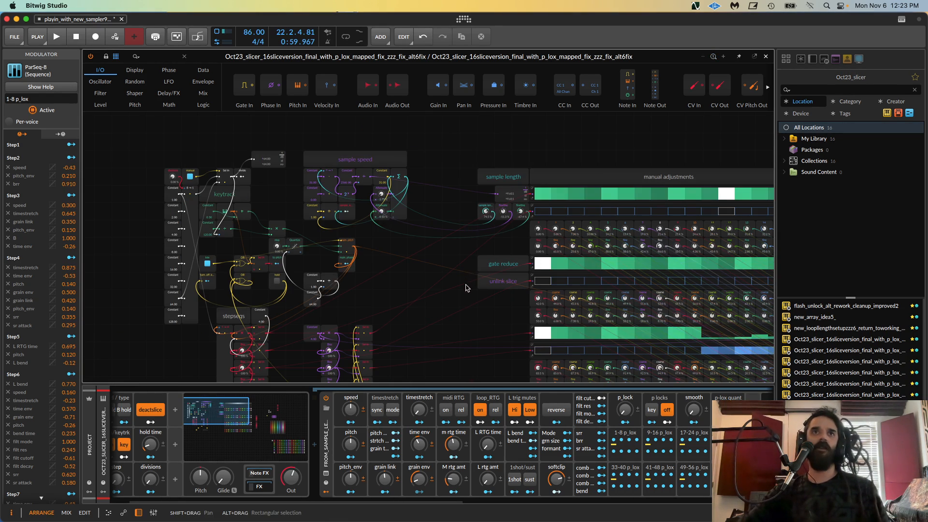
- Examine the manual adjustments rows, the LFO and the large 8-to-1 module block, and close the main slicer grid
{"action": "left_click_drag", "start_coordinate": [466, 288], "coordinate": [391, 178]}
{"action": "left_click_drag", "start_coordinate": [366, 276], "coordinate": [203, 260]}
{"action": "left_click_drag", "start_coordinate": [622, 267], "coordinate": [401, 279]}
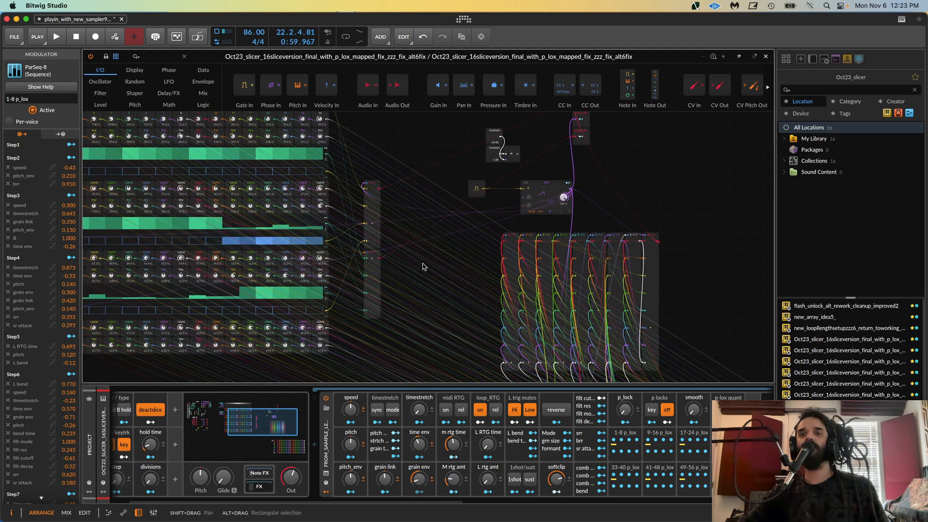
{"action": "scroll", "coordinate": [424, 266], "scroll_direction": "up", "scroll_amount": 5}
{"action": "left_click_drag", "start_coordinate": [447, 262], "coordinate": [379, 257]}
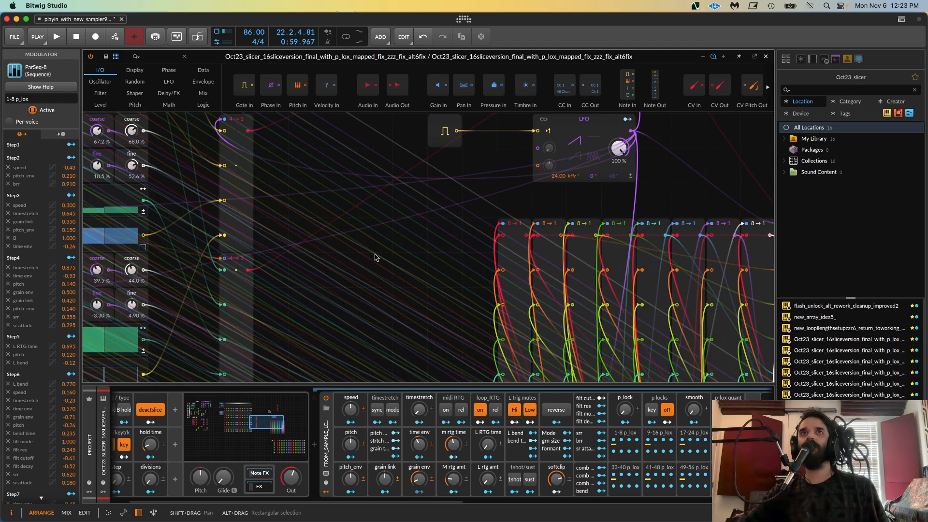
{"action": "scroll", "coordinate": [380, 255], "scroll_direction": "down", "scroll_amount": 5}
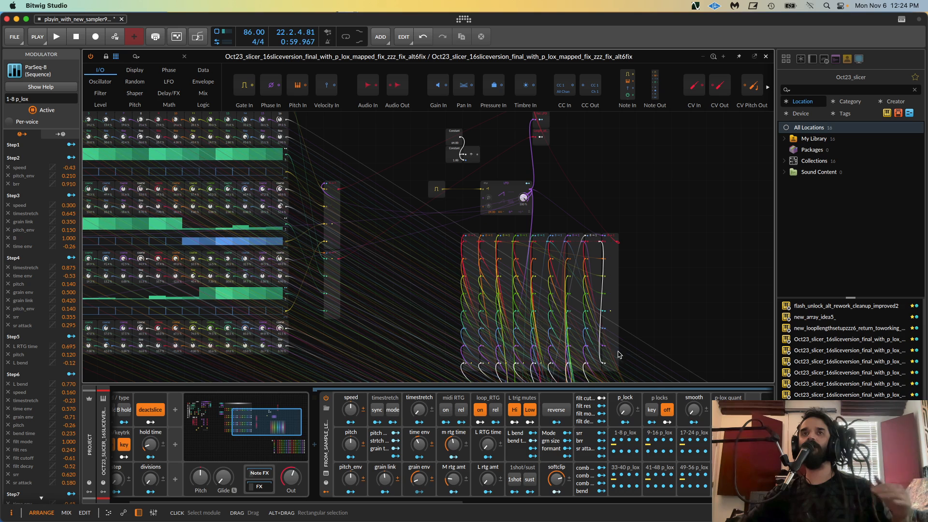
{"action": "scroll", "coordinate": [643, 339], "scroll_direction": "down", "scroll_amount": 2}
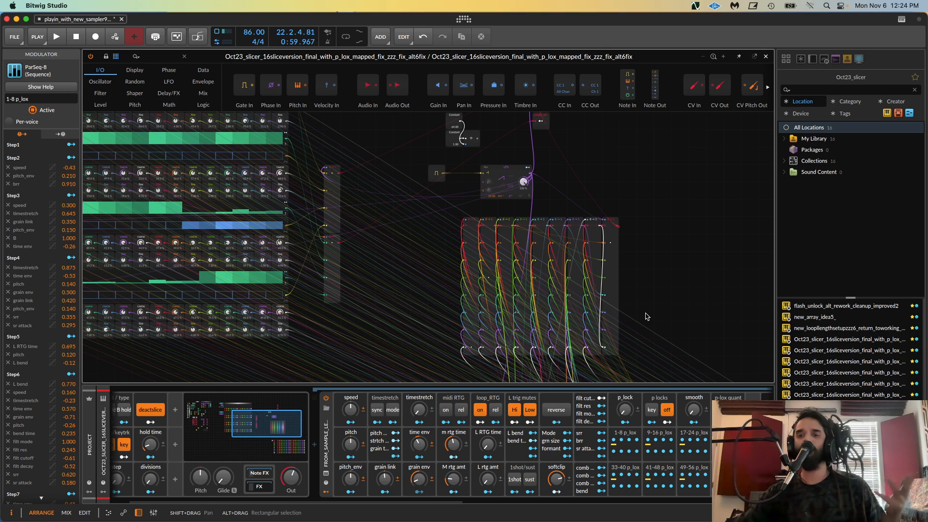
{"action": "left_click", "coordinate": [767, 58]}
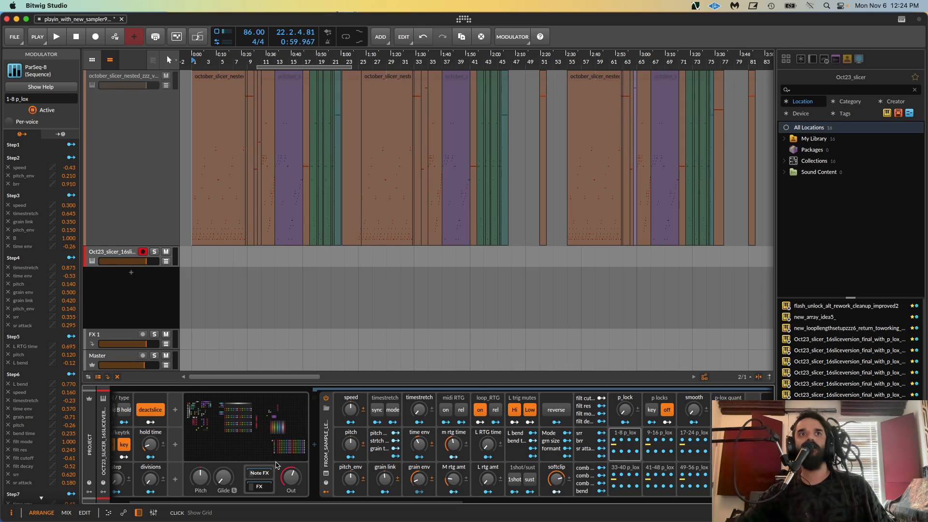
- Select the nested from_sample_length2 Poly Grid device and open its patch
{"action": "left_click", "coordinate": [325, 456]}
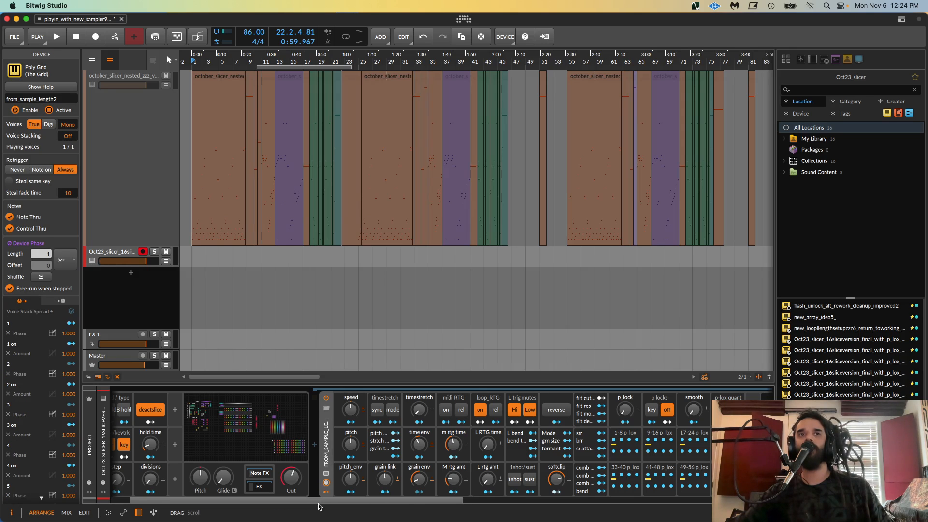
{"action": "left_click_drag", "start_coordinate": [319, 503], "coordinate": [443, 508]}
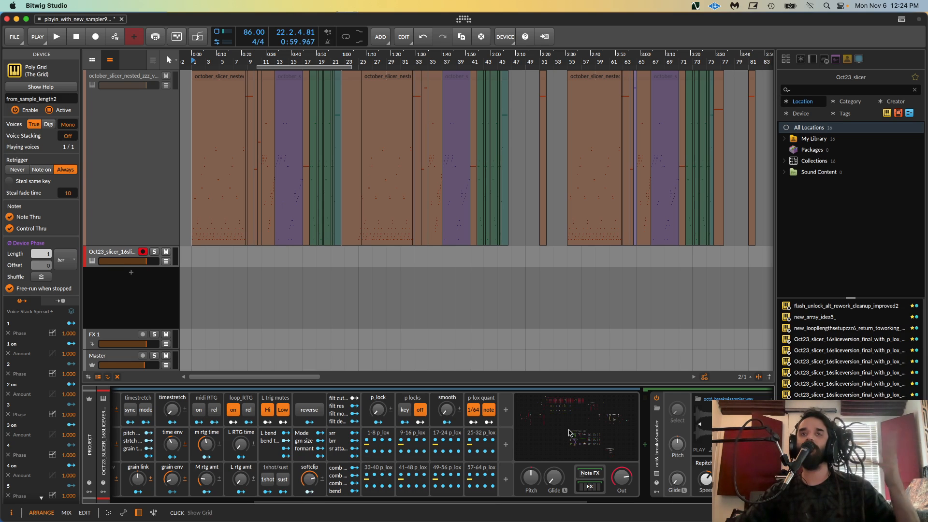
{"action": "left_click", "coordinate": [569, 433]}
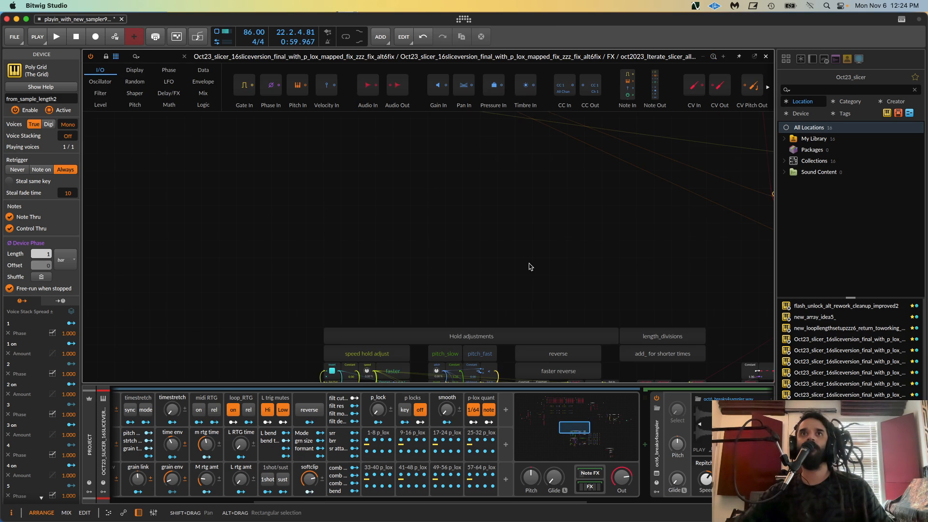
- Look through the nested grid from the Hold adjustments section to the full row of colour-coded module columns
{"action": "scroll", "coordinate": [524, 252], "scroll_direction": "down", "scroll_amount": 5}
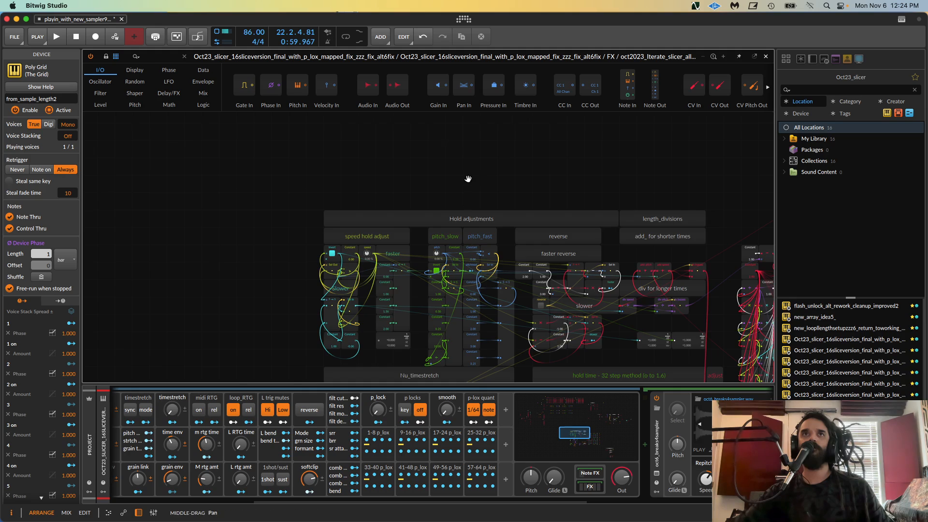
{"action": "left_click_drag", "start_coordinate": [468, 179], "coordinate": [509, 233]}
{"action": "scroll", "coordinate": [510, 236], "scroll_direction": "up", "scroll_amount": 10}
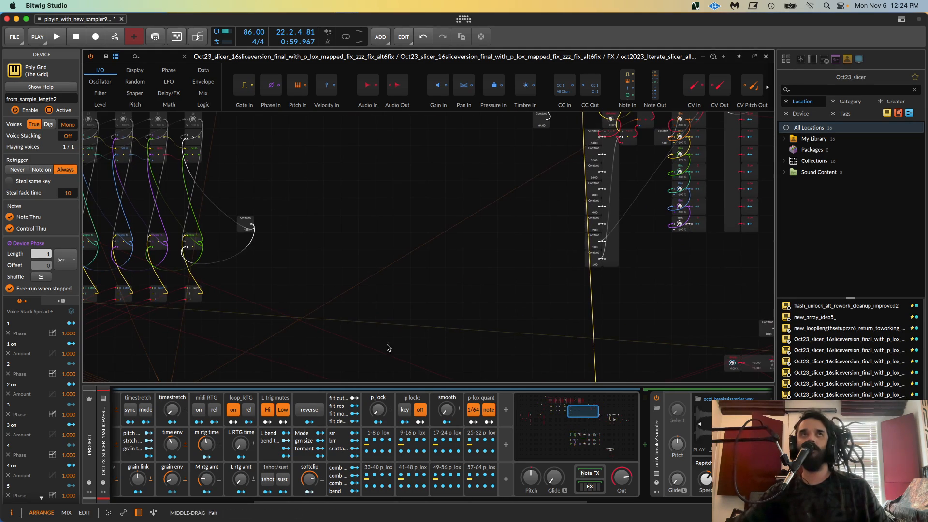
{"action": "scroll", "coordinate": [398, 317], "scroll_direction": "left", "scroll_amount": 15}
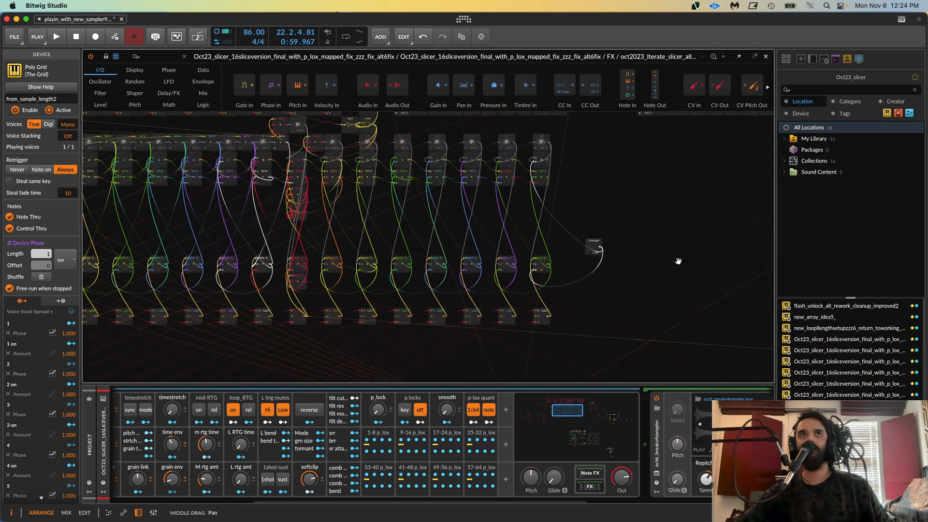
{"action": "scroll", "coordinate": [725, 247], "scroll_direction": "left", "scroll_amount": 8}
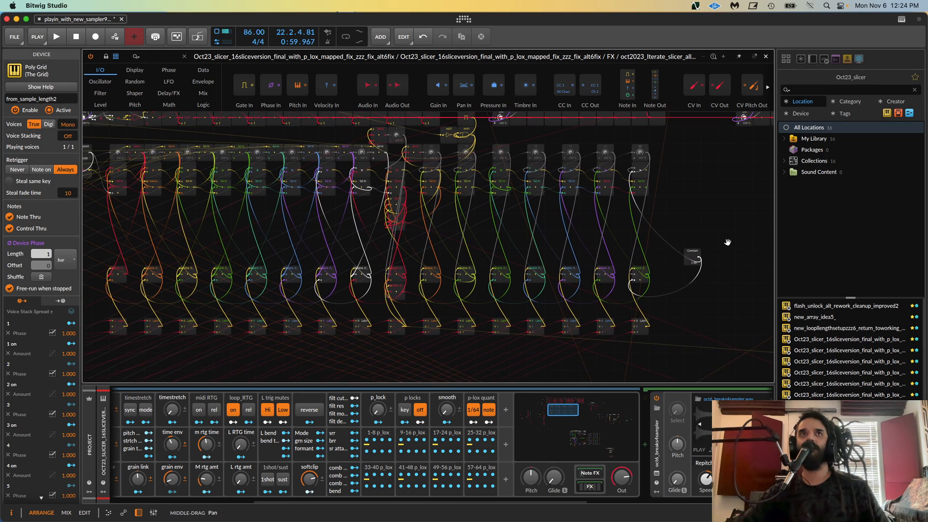
{"action": "scroll", "coordinate": [750, 246], "scroll_direction": "left", "scroll_amount": 2}
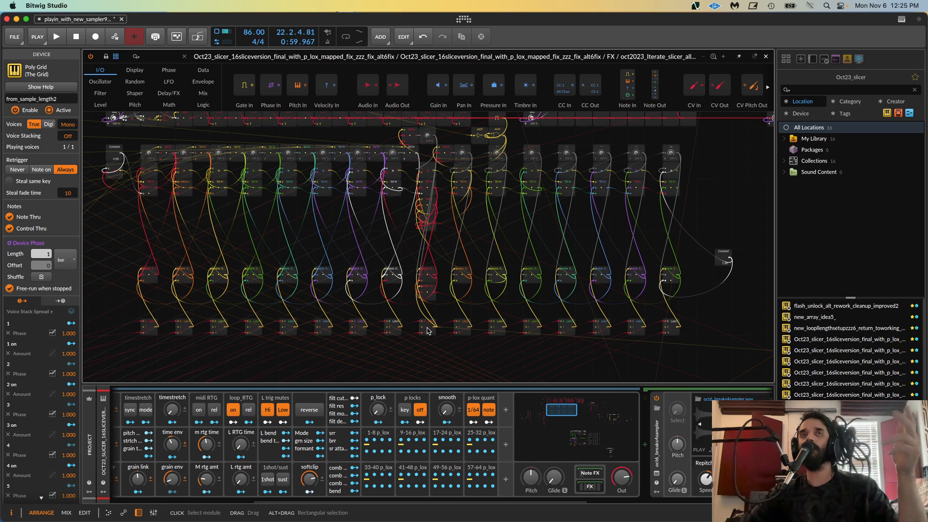
- Examine the red central column and its neighbouring Select In and Latch module columns up close and in overview
{"action": "left_click_drag", "start_coordinate": [440, 255], "coordinate": [480, 249]}
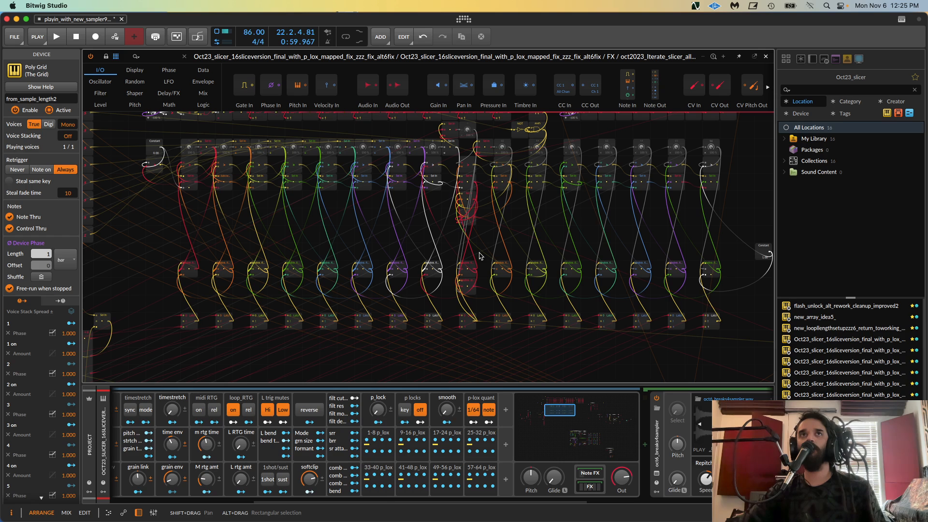
{"action": "scroll", "coordinate": [477, 251], "scroll_direction": "up", "scroll_amount": 3}
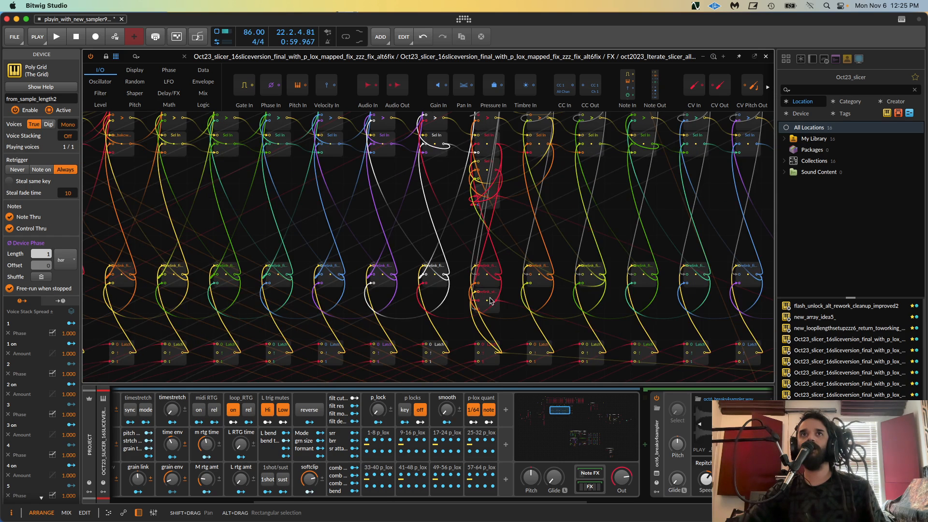
{"action": "scroll", "coordinate": [501, 199], "scroll_direction": "up", "scroll_amount": 3}
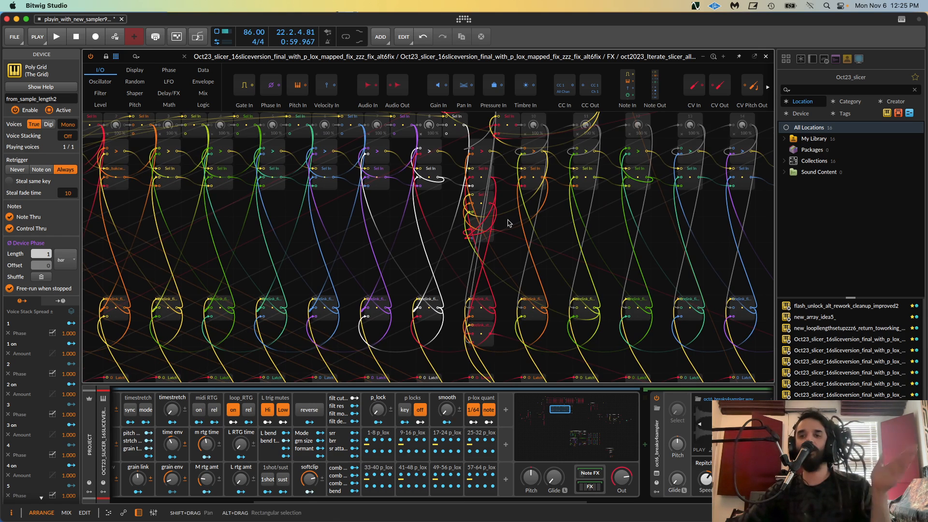
{"action": "scroll", "coordinate": [508, 224], "scroll_direction": "down", "scroll_amount": 3}
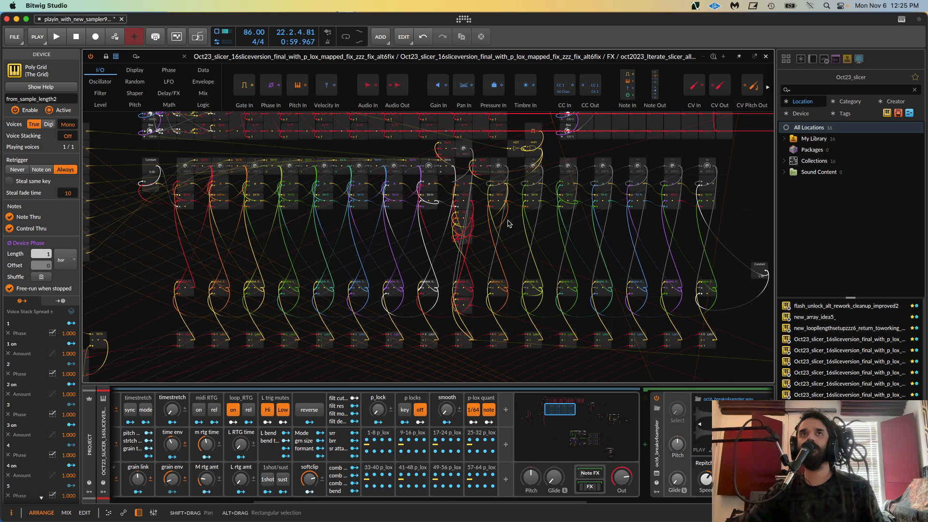
{"action": "scroll", "coordinate": [508, 224], "scroll_direction": "up", "scroll_amount": 3}
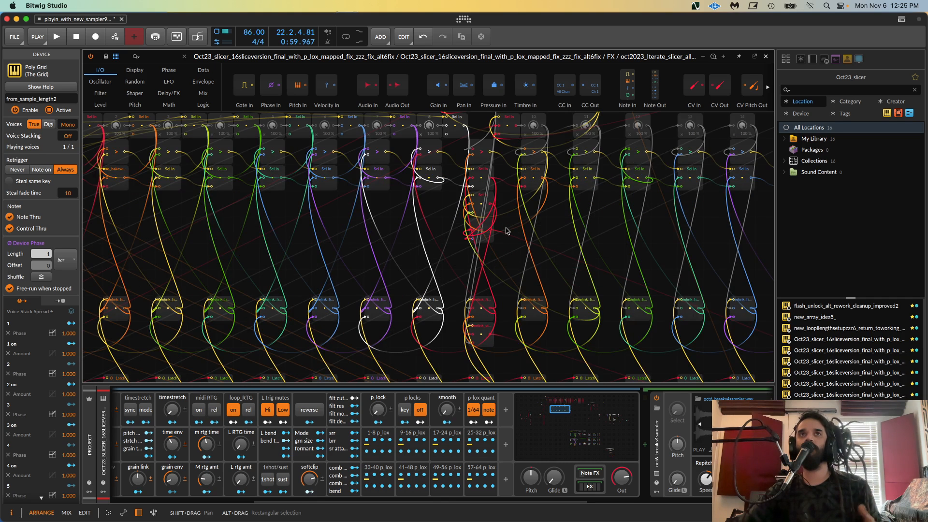
{"action": "scroll", "coordinate": [506, 242], "scroll_direction": "down", "scroll_amount": 3}
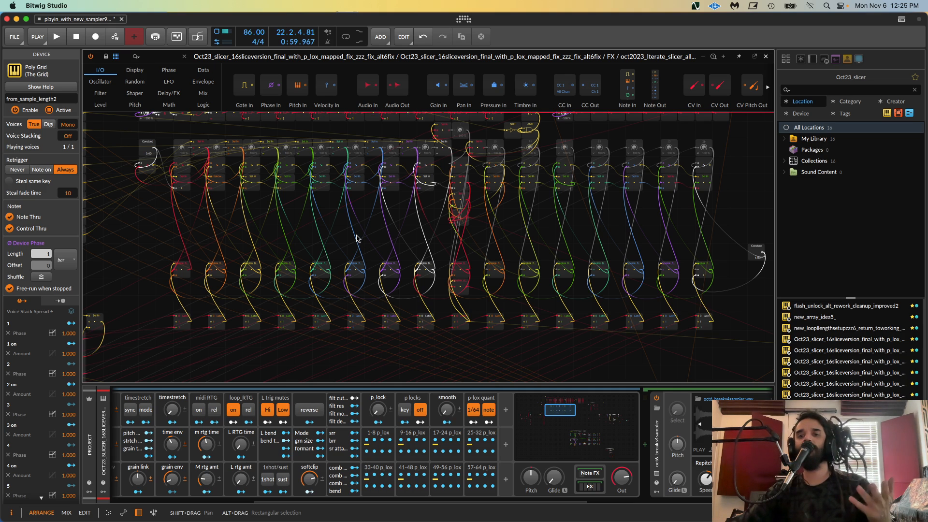
- Examine the "first 8" section with its Constants and numbered outputs 1 to 8, up close and in overview
{"action": "scroll", "coordinate": [357, 237], "scroll_direction": "left", "scroll_amount": 10}
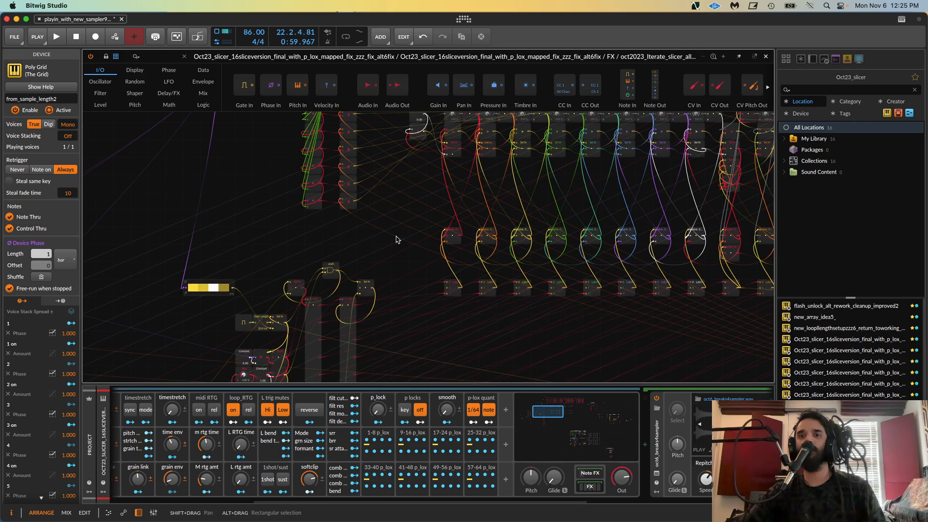
{"action": "left_click_drag", "start_coordinate": [397, 237], "coordinate": [559, 207]}
{"action": "scroll", "coordinate": [558, 207], "scroll_direction": "left", "scroll_amount": 10}
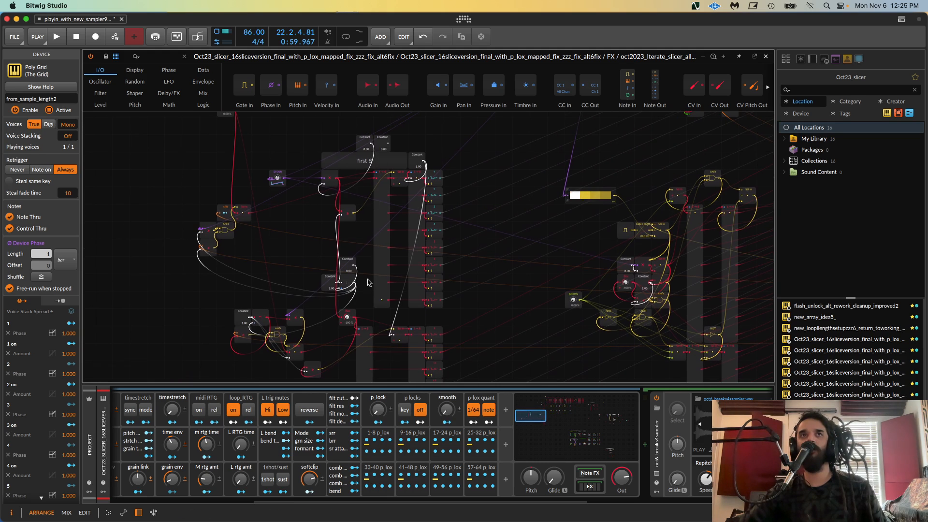
{"action": "scroll", "coordinate": [366, 304], "scroll_direction": "down", "scroll_amount": 5}
{"action": "scroll", "coordinate": [366, 304], "scroll_direction": "up", "scroll_amount": 10}
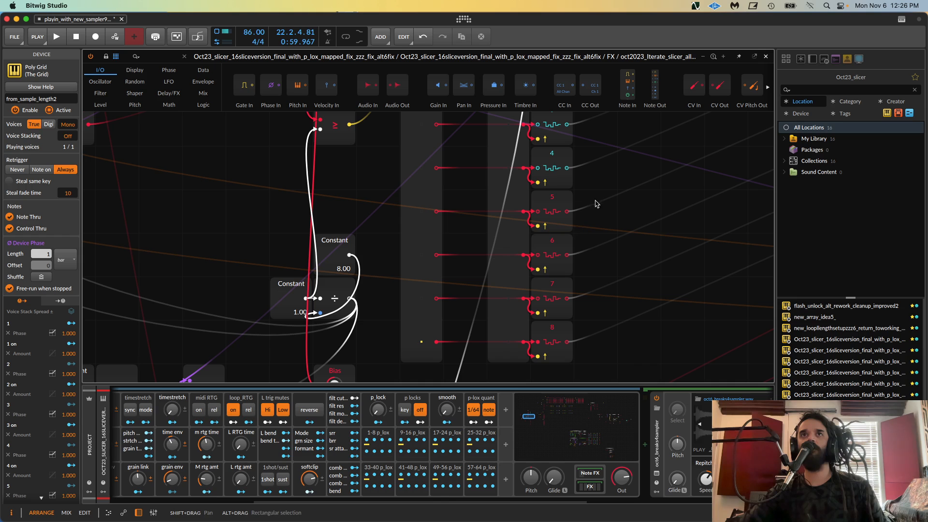
{"action": "left_click_drag", "start_coordinate": [594, 205], "coordinate": [429, 293]}
{"action": "scroll", "coordinate": [427, 230], "scroll_direction": "down", "scroll_amount": 3}
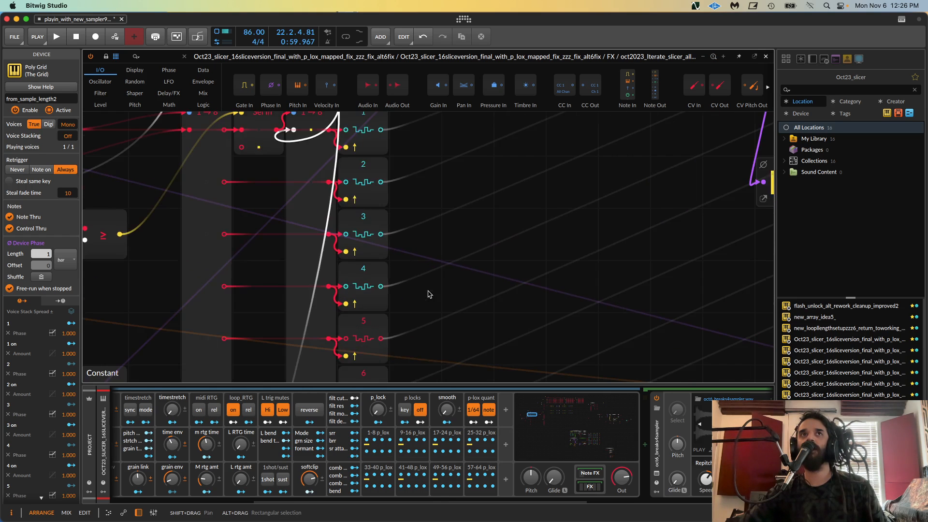
{"action": "scroll", "coordinate": [429, 292], "scroll_direction": "down", "scroll_amount": 2}
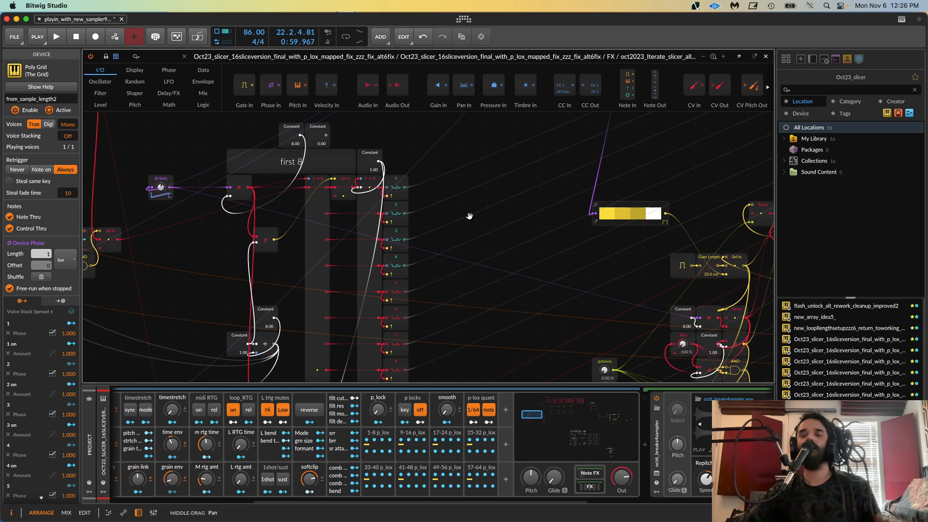
{"action": "left_click_drag", "start_coordinate": [468, 214], "coordinate": [452, 200]}
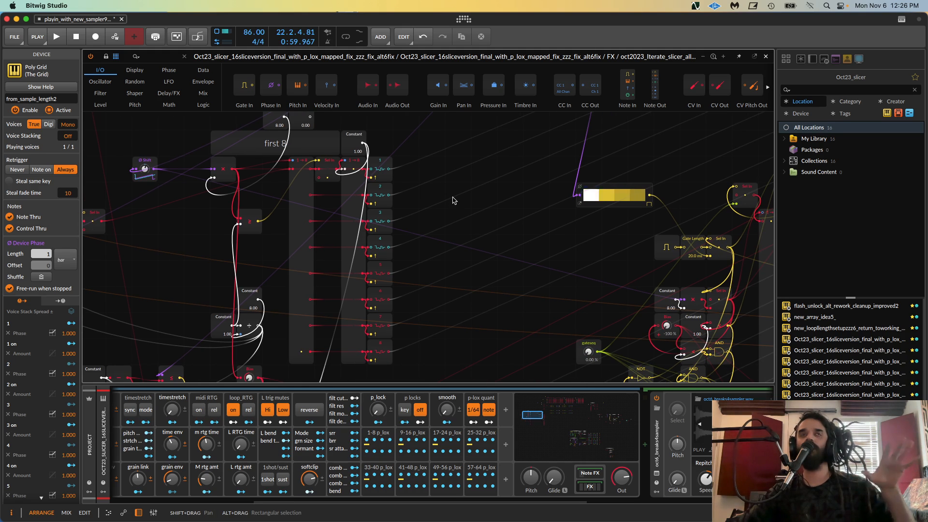
- Follow the cables from the "first 8" section back to the colour-coded module columns and look over the full row
{"action": "left_click_drag", "start_coordinate": [527, 116], "coordinate": [473, 255]}
{"action": "left_click_drag", "start_coordinate": [528, 229], "coordinate": [250, 261]}
{"action": "left_click_drag", "start_coordinate": [560, 270], "coordinate": [124, 251]}
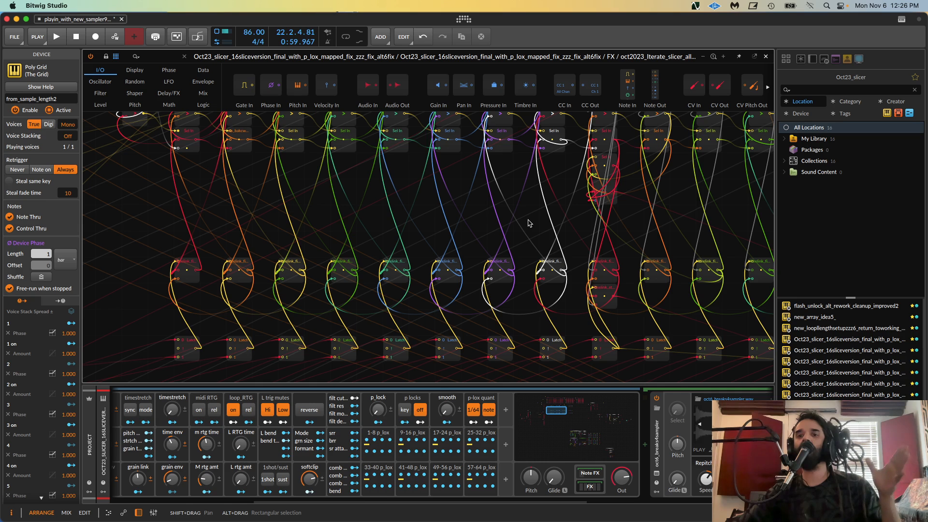
{"action": "left_click_drag", "start_coordinate": [529, 223], "coordinate": [528, 290]}
{"action": "scroll", "coordinate": [510, 259], "scroll_direction": "down", "scroll_amount": 1}
{"action": "left_click_drag", "start_coordinate": [510, 259], "coordinate": [503, 203]}
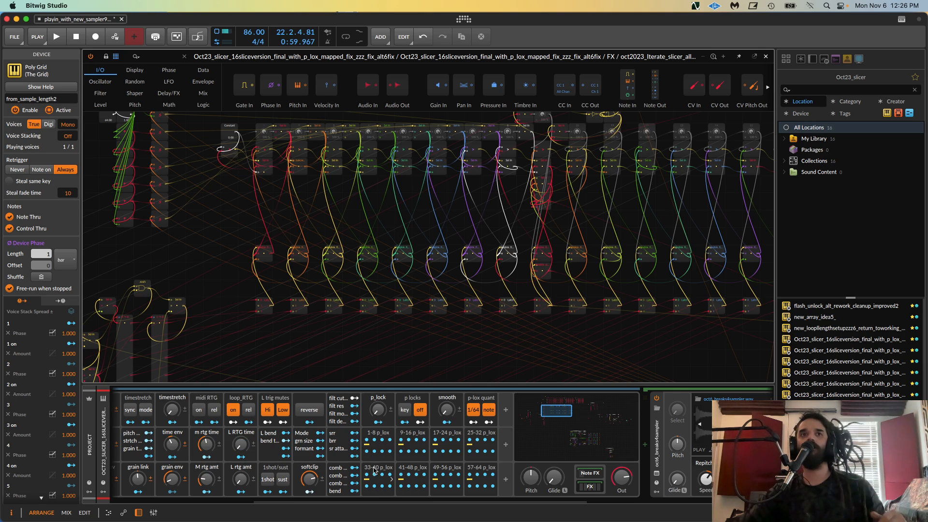
- Bring the deactslice device into view in the chain and compare the large module matrix with the coloured columns beneath it
{"action": "left_click_drag", "start_coordinate": [376, 501], "coordinate": [222, 502]}
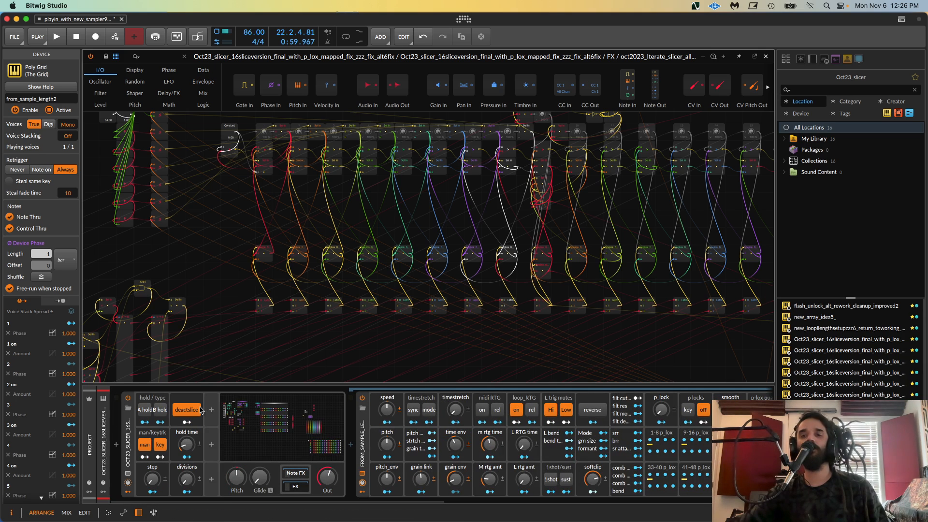
{"action": "scroll", "coordinate": [319, 257], "scroll_direction": "up", "scroll_amount": 6}
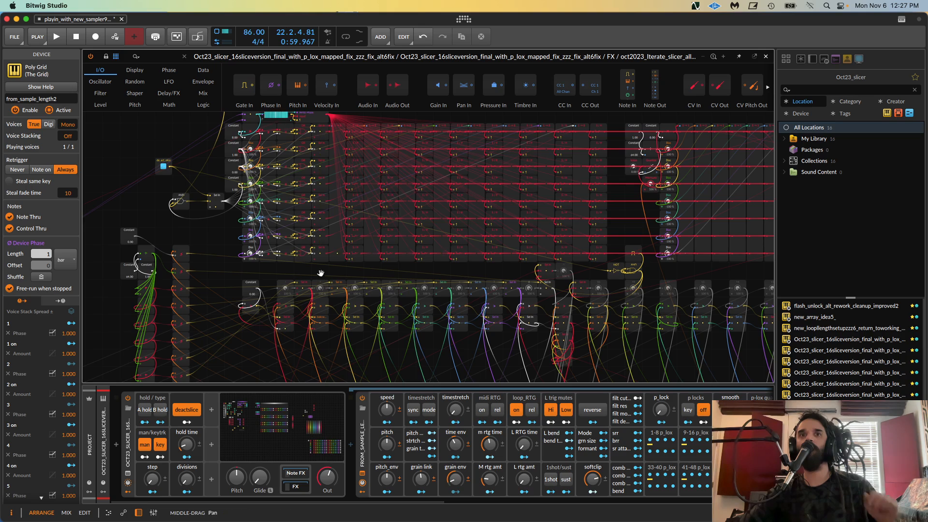
{"action": "left_click_drag", "start_coordinate": [323, 276], "coordinate": [291, 207]}
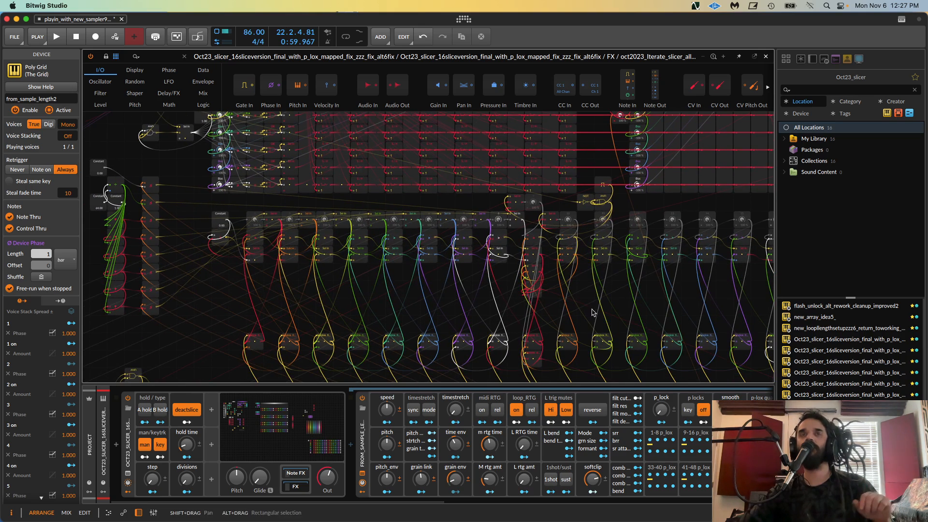
{"action": "left_click_drag", "start_coordinate": [585, 307], "coordinate": [556, 258]}
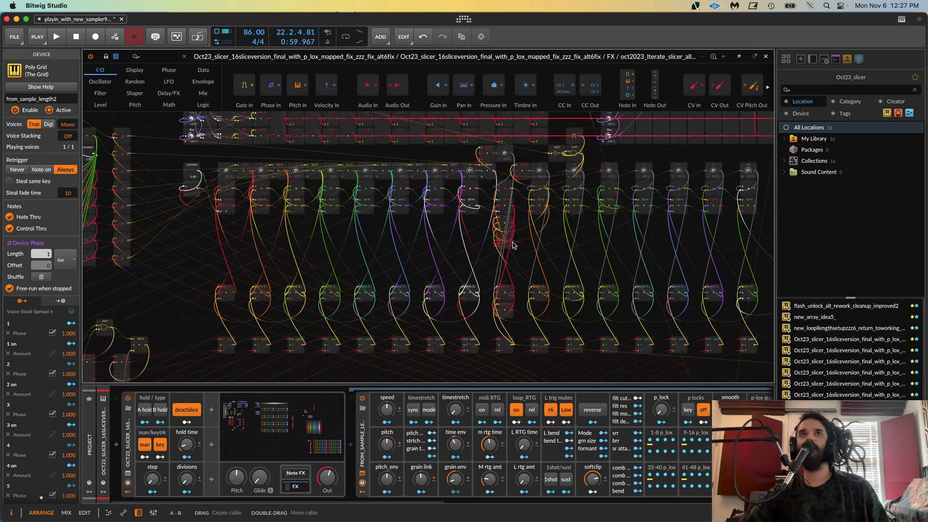
{"action": "key", "text": "super+plus"}
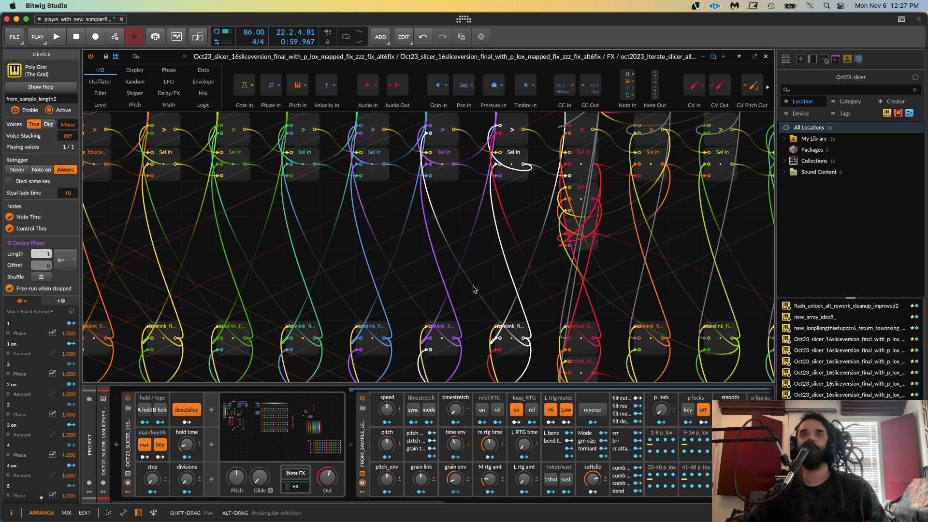
{"action": "left_click_drag", "start_coordinate": [409, 275], "coordinate": [466, 252]}
{"action": "scroll", "coordinate": [465, 253], "scroll_direction": "down", "scroll_amount": 3}
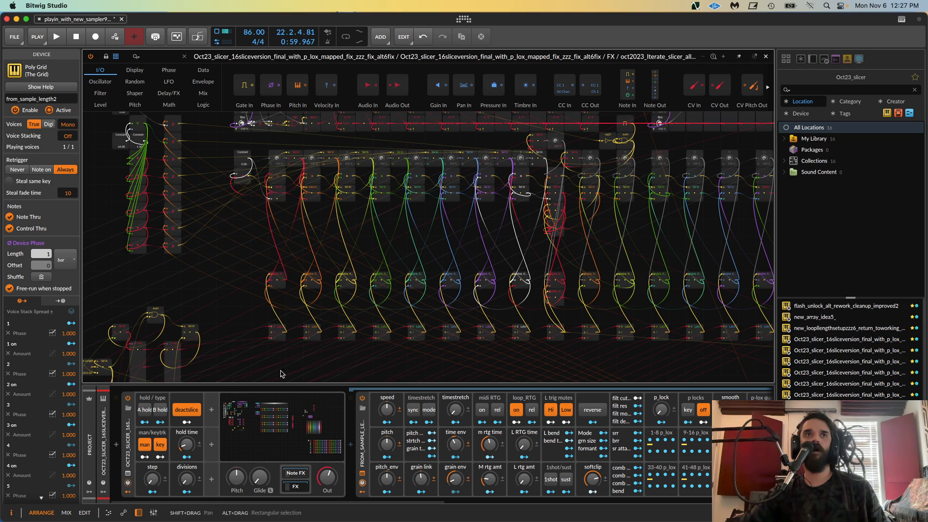
- Examine the Latch modules under the coloured columns and the cables running between them and the surrounding gate modules
{"action": "left_click_drag", "start_coordinate": [283, 371], "coordinate": [483, 253]}
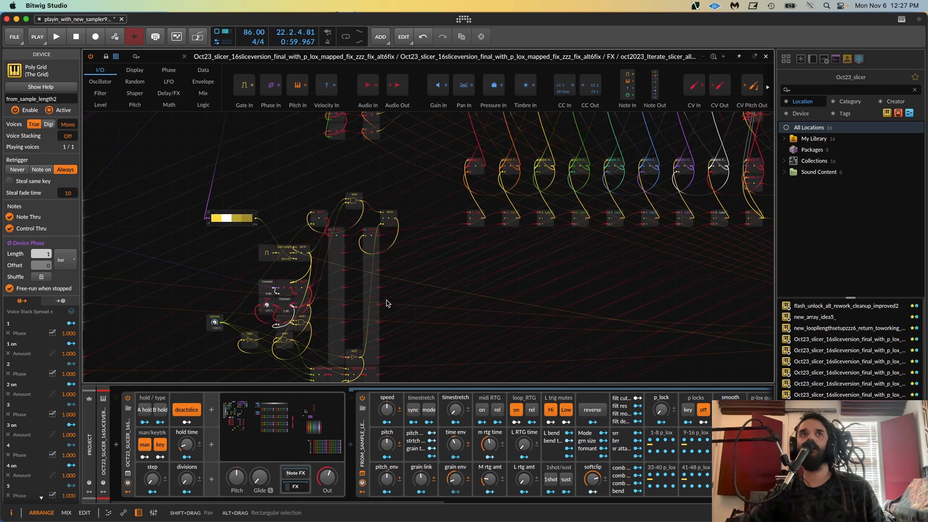
{"action": "left_click_drag", "start_coordinate": [387, 302], "coordinate": [444, 208]}
{"action": "left_click_drag", "start_coordinate": [476, 325], "coordinate": [362, 422]}
{"action": "scroll", "coordinate": [526, 337], "scroll_direction": "up", "scroll_amount": 3}
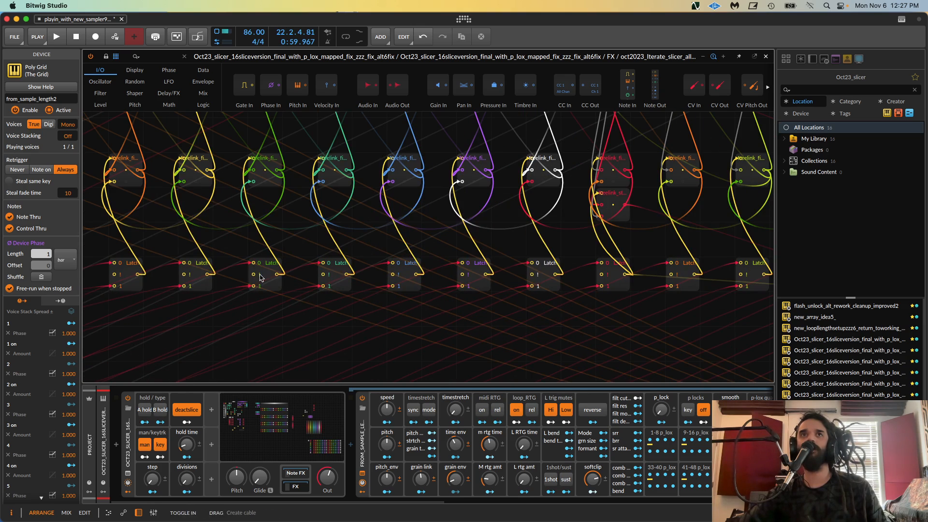
{"action": "scroll", "coordinate": [347, 302], "scroll_direction": "down", "scroll_amount": 4}
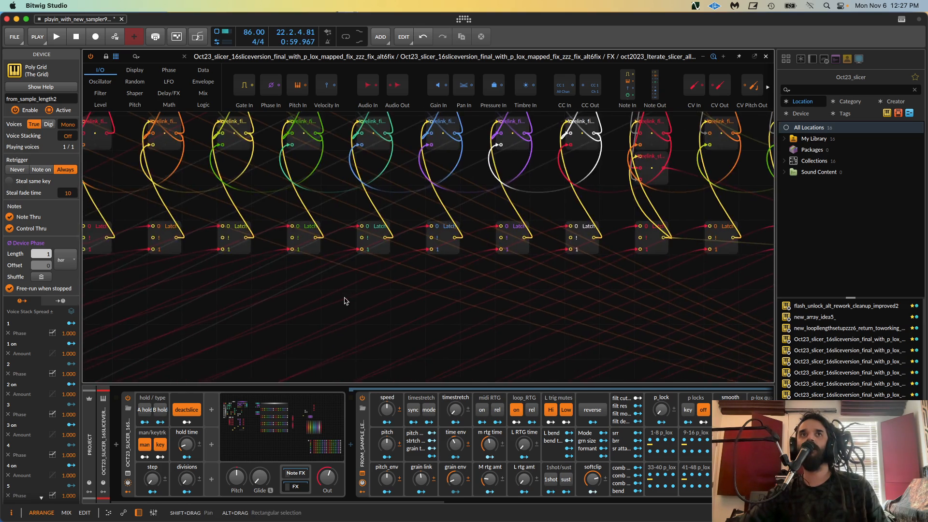
{"action": "left_click_drag", "start_coordinate": [346, 302], "coordinate": [438, 279]}
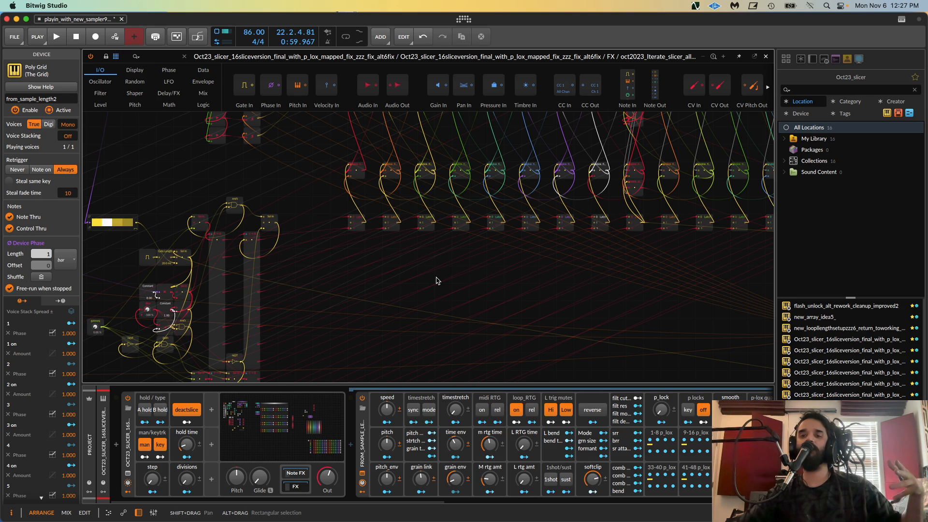
{"action": "left_click_drag", "start_coordinate": [366, 286], "coordinate": [332, 328]}
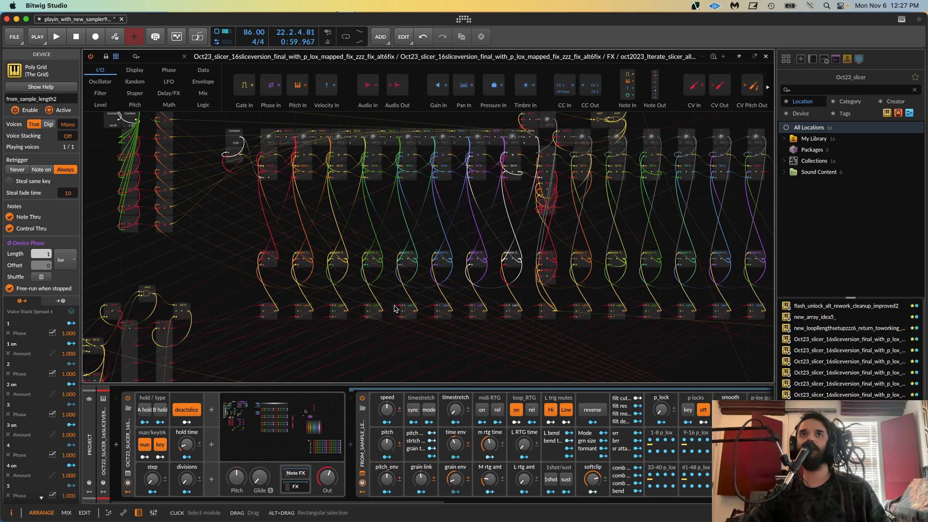
{"action": "left_click_drag", "start_coordinate": [622, 375], "coordinate": [481, 291]}
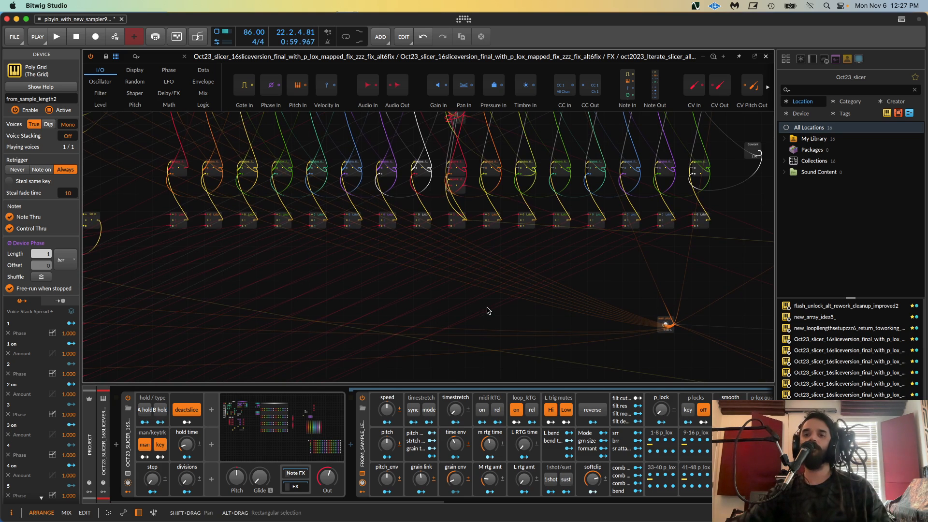
{"action": "left_click_drag", "start_coordinate": [488, 311], "coordinate": [471, 298]}
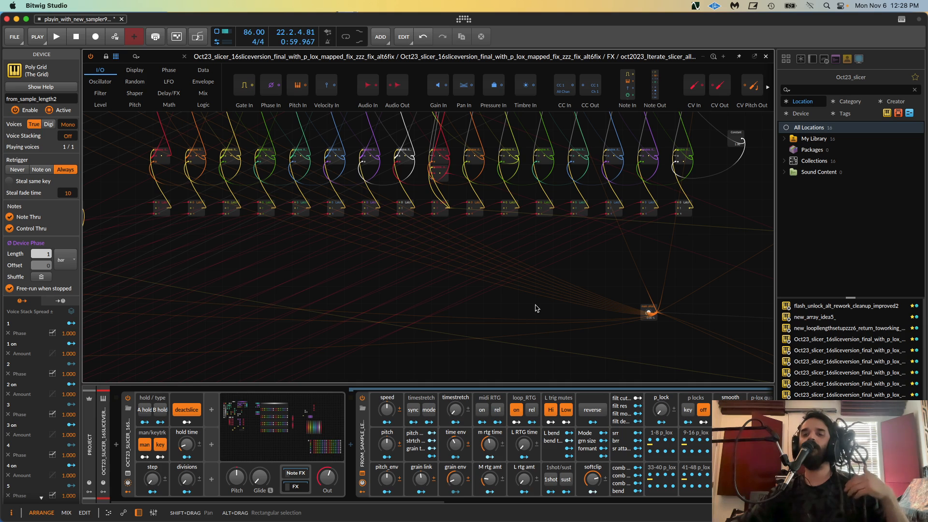
- Select the main_phase_fromNested Value module to highlight its outgoing cables, then clear the selection
{"action": "scroll", "coordinate": [477, 286], "scroll_direction": "right", "scroll_amount": 5}
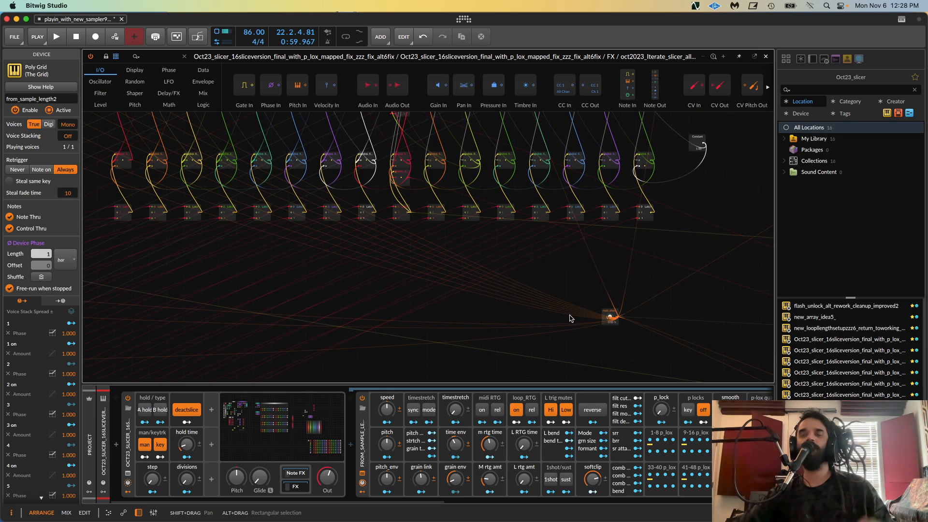
{"action": "scroll", "coordinate": [574, 322], "scroll_direction": "up", "scroll_amount": 6}
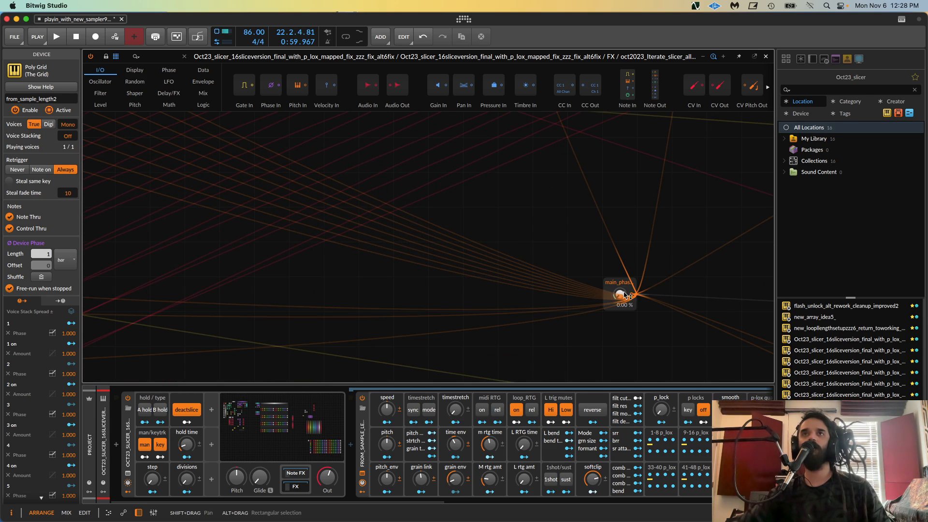
{"action": "left_click", "coordinate": [623, 284]}
{"action": "scroll", "coordinate": [604, 280], "scroll_direction": "down", "scroll_amount": 6}
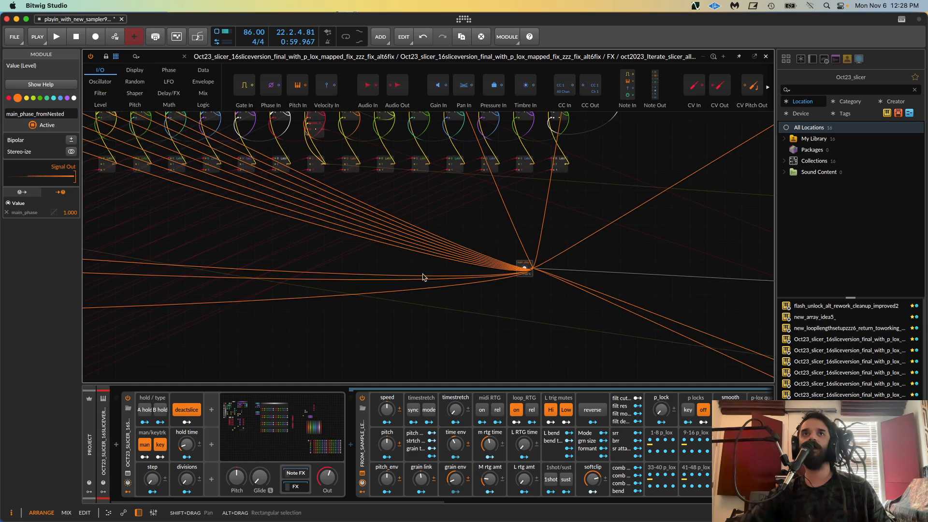
{"action": "left_click", "coordinate": [363, 310]}
- Look across the nested grid to the Rtg setup area, including the L trg hold 1 shot, release gate and hi_low_bypass sections
{"action": "left_click_drag", "start_coordinate": [278, 340], "coordinate": [460, 223]}
{"action": "left_click_drag", "start_coordinate": [429, 280], "coordinate": [680, 319]}
{"action": "left_click_drag", "start_coordinate": [529, 236], "coordinate": [653, 344]}
{"action": "left_click_drag", "start_coordinate": [281, 274], "coordinate": [465, 435]}
{"action": "left_click_drag", "start_coordinate": [351, 177], "coordinate": [216, 278]}
{"action": "left_click_drag", "start_coordinate": [614, 336], "coordinate": [314, 130]}
{"action": "left_click_drag", "start_coordinate": [458, 281], "coordinate": [138, 205]}
{"action": "left_click_drag", "start_coordinate": [610, 334], "coordinate": [382, 255]}
{"action": "left_click_drag", "start_coordinate": [602, 296], "coordinate": [385, 221]}
{"action": "left_click_drag", "start_coordinate": [410, 268], "coordinate": [173, 210]}
{"action": "left_click_drag", "start_coordinate": [554, 294], "coordinate": [297, 401]}
{"action": "left_click_drag", "start_coordinate": [433, 338], "coordinate": [396, 360]}
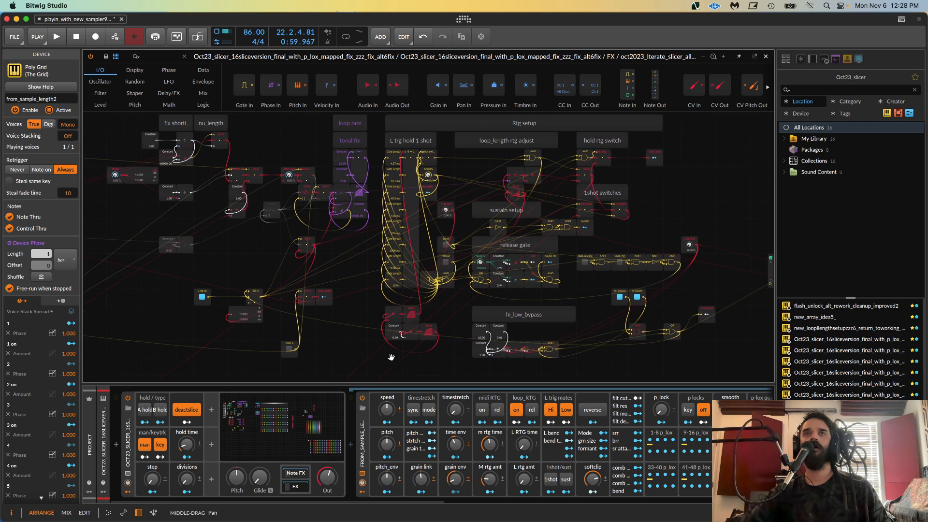
{"action": "scroll", "coordinate": [411, 338], "scroll_direction": "down", "scroll_amount": 4}
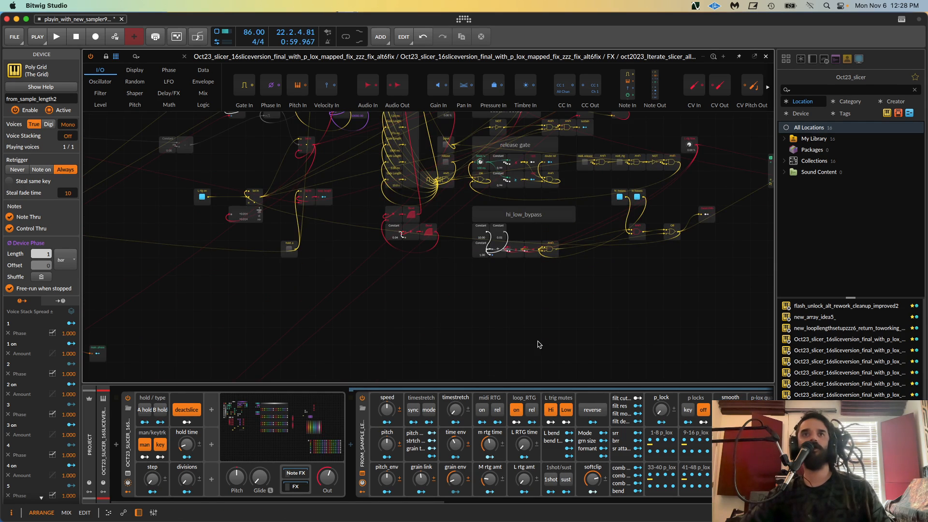
- Bring the nested grid's overview map into view and use it to examine the hold time section up close and in context
{"action": "left_click_drag", "start_coordinate": [420, 503], "coordinate": [580, 501]}
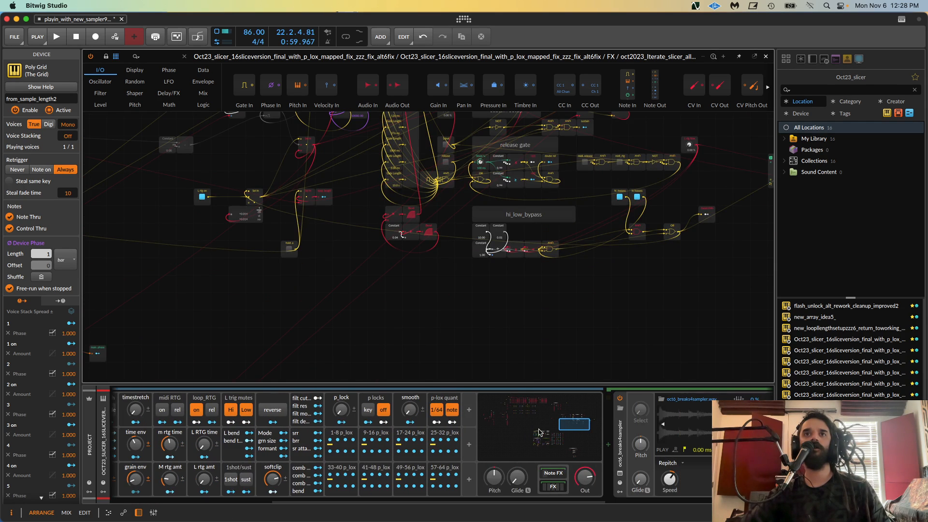
{"action": "left_click", "coordinate": [541, 435]}
{"action": "mouse_move", "coordinate": [541, 435]}
{"action": "left_mouse_down"}
{"action": "mouse_move", "coordinate": [556, 441]}
{"action": "mouse_move", "coordinate": [536, 438]}
{"action": "mouse_move", "coordinate": [545, 443]}
{"action": "left_mouse_up"}
{"action": "left_click_drag", "start_coordinate": [487, 326], "coordinate": [407, 211]}
{"action": "scroll", "coordinate": [435, 278], "scroll_direction": "up", "scroll_amount": 4}
{"action": "scroll", "coordinate": [432, 251], "scroll_direction": "up", "scroll_amount": 3}
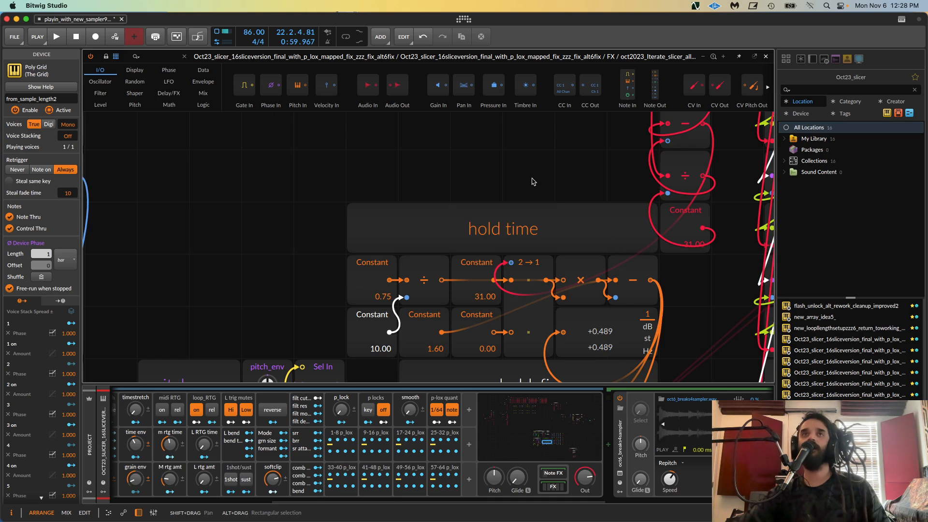
{"action": "scroll", "coordinate": [518, 205], "scroll_direction": "down", "scroll_amount": 2}
{"action": "scroll", "coordinate": [519, 205], "scroll_direction": "down", "scroll_amount": 3}
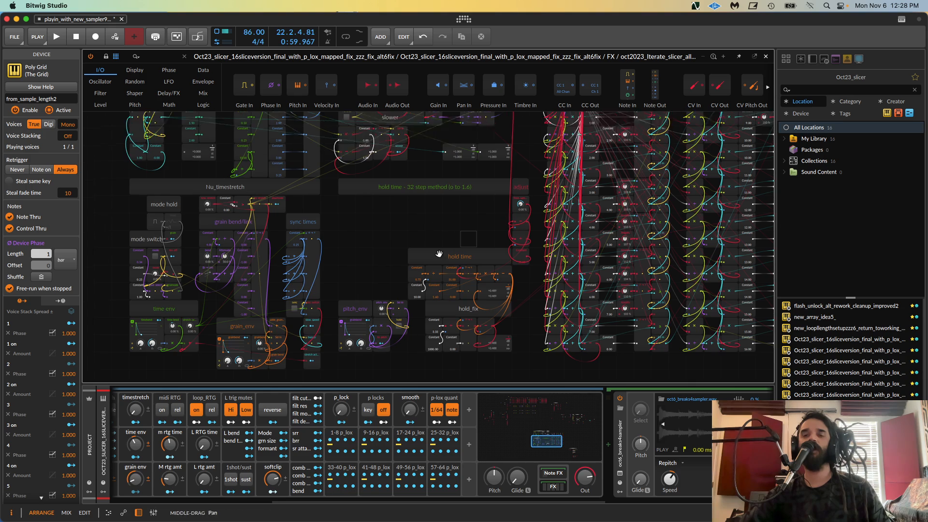
- Examine the loop length to digit conversion_new block, the Hold adjustments groups and the Nu_timestretch section
{"action": "left_click_drag", "start_coordinate": [444, 266], "coordinate": [289, 256]}
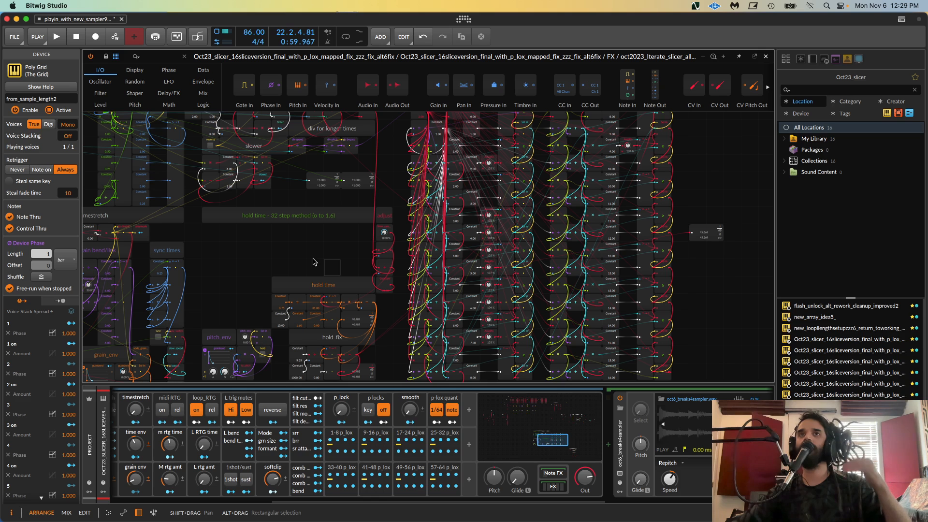
{"action": "scroll", "coordinate": [516, 277], "scroll_direction": "up", "scroll_amount": 3}
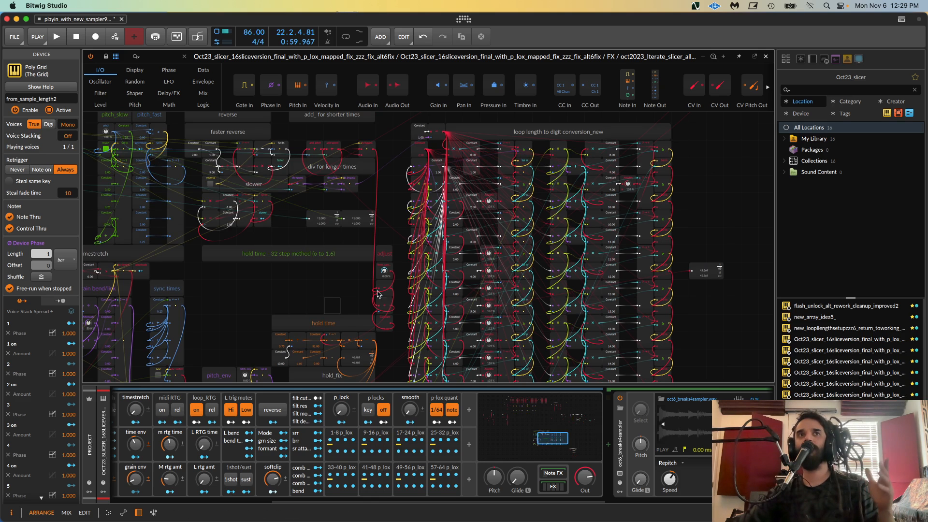
{"action": "left_click_drag", "start_coordinate": [343, 293], "coordinate": [421, 274]}
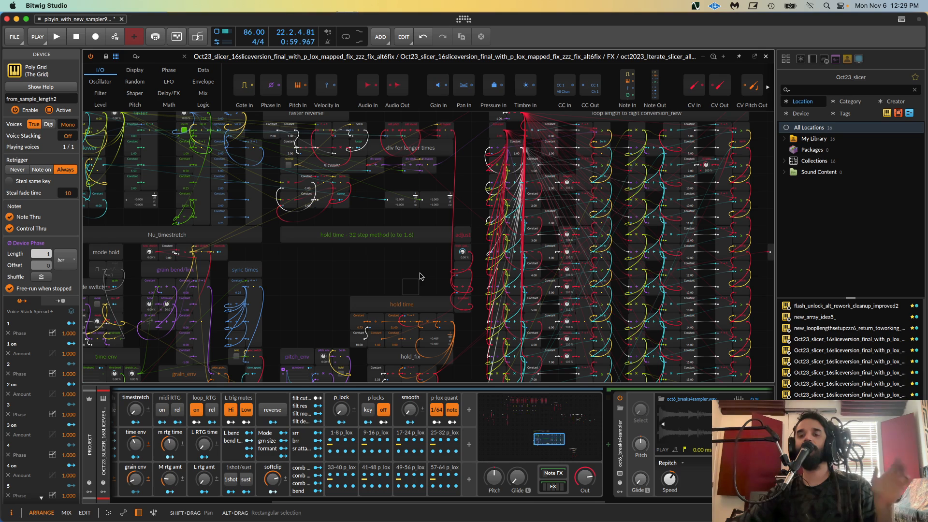
{"action": "left_click_drag", "start_coordinate": [371, 267], "coordinate": [589, 469]}
{"action": "key", "text": "plus"}
{"action": "key", "text": "plus"}
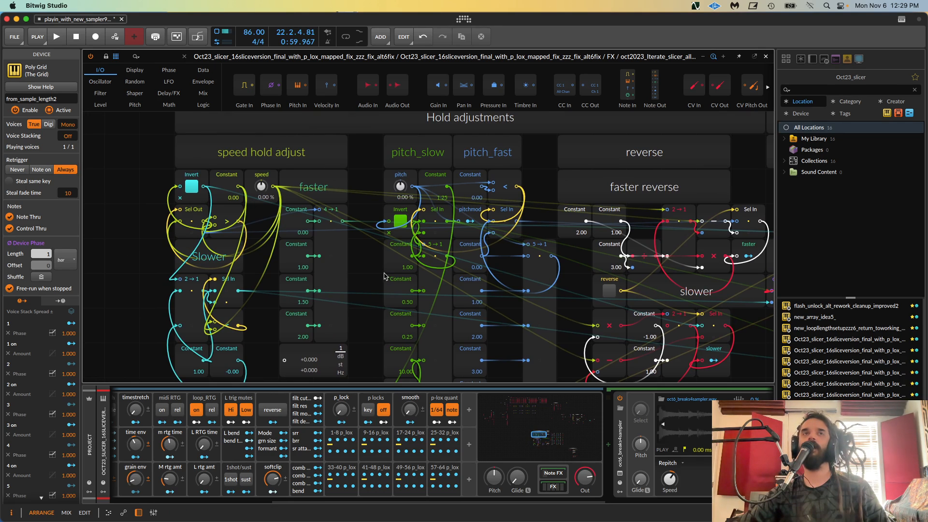
{"action": "key", "text": "minus"}
{"action": "key", "text": "minus"}
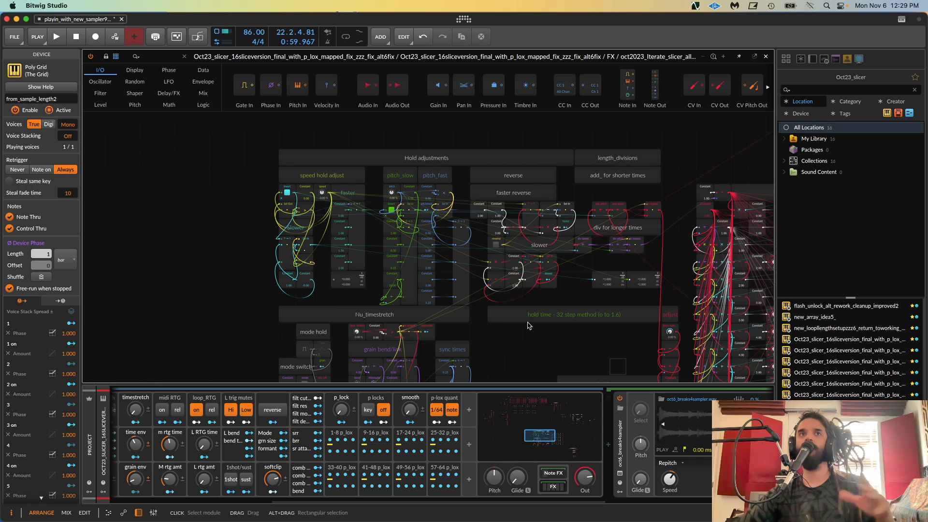
{"action": "left_click_drag", "start_coordinate": [529, 316], "coordinate": [517, 212]}
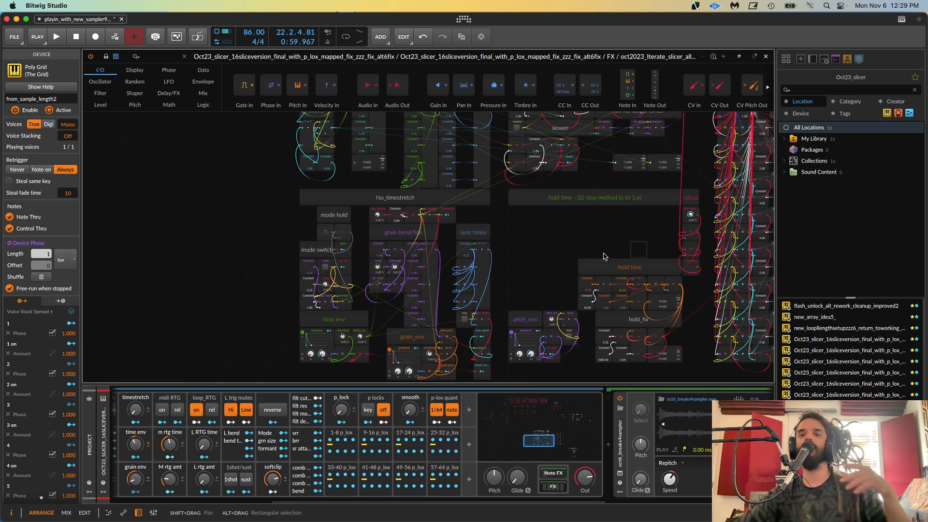
- Sweep the slicer's pitch knob up to 49% and down to about -77%, and reset it to its default
{"action": "left_click_drag", "start_coordinate": [609, 243], "coordinate": [421, 290]}
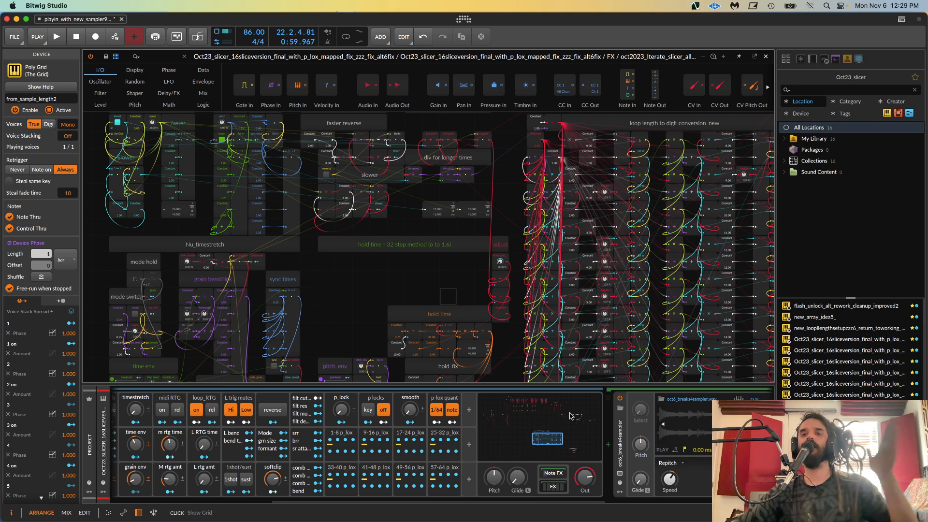
{"action": "left_click_drag", "start_coordinate": [360, 324], "coordinate": [453, 377]}
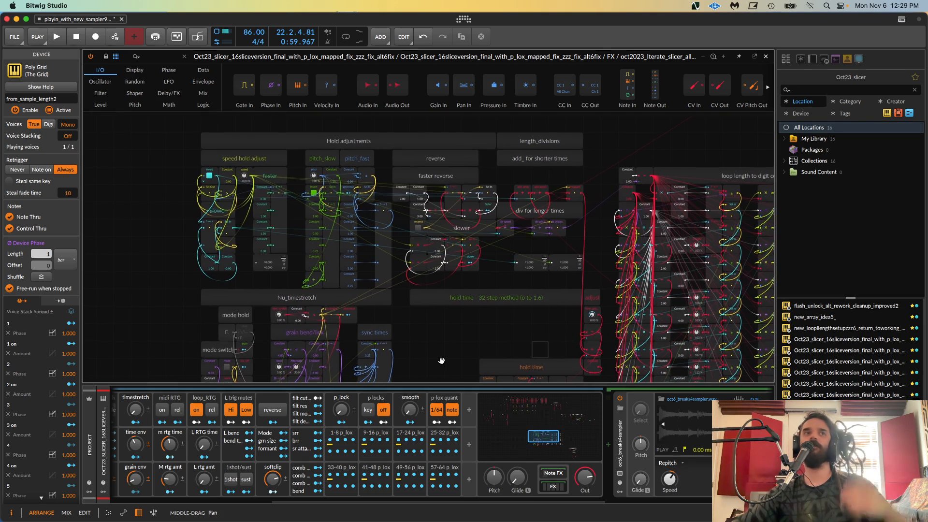
{"action": "mouse_move", "coordinate": [562, 500]}
{"action": "left_mouse_down"}
{"action": "mouse_move", "coordinate": [400, 496]}
{"action": "mouse_move", "coordinate": [571, 497]}
{"action": "mouse_move", "coordinate": [552, 500]}
{"action": "left_mouse_up"}
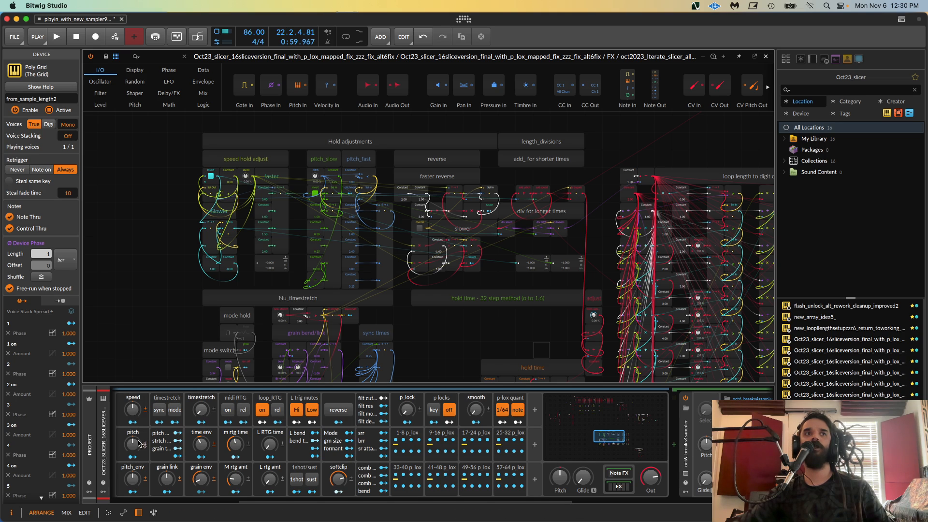
{"action": "mouse_move", "coordinate": [132, 445]}
{"action": "left_mouse_down"}
{"action": "mouse_move", "coordinate": [133, 421]}
{"action": "mouse_move", "coordinate": [133, 483]}
{"action": "mouse_move", "coordinate": [133, 434]}
{"action": "left_mouse_up"}
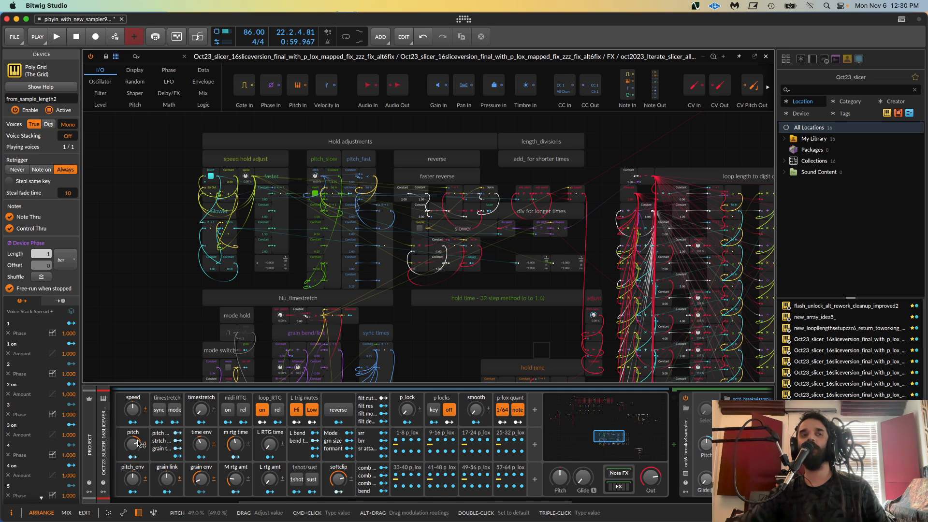
{"action": "left_click_drag", "start_coordinate": [133, 444], "coordinate": [132, 497]}
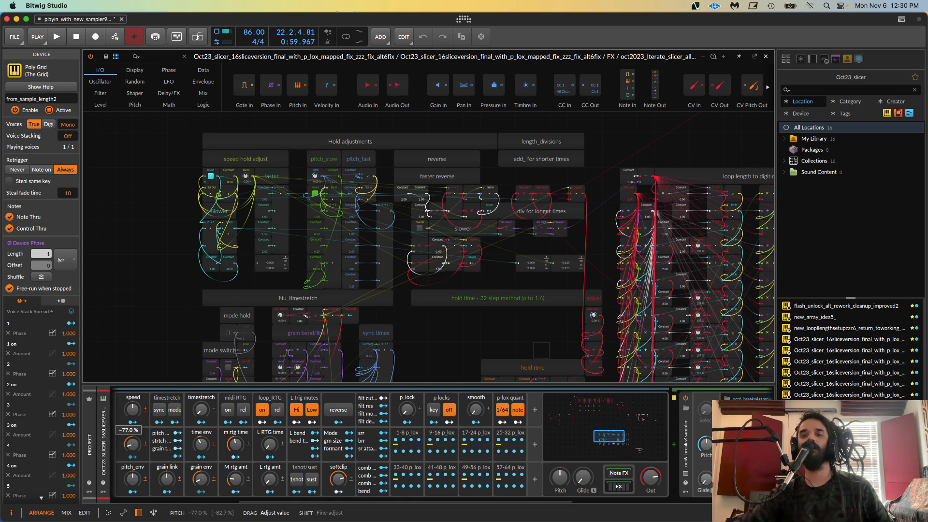
{"action": "double_click", "coordinate": [136, 442]}
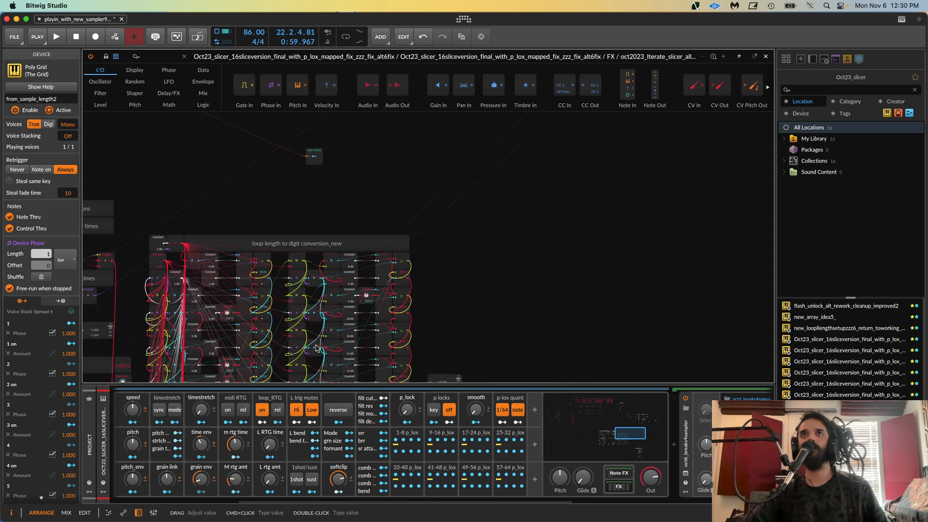
- Examine the Rtg setup area of the nested grid, including loop_length rtg adjust, sustain setup, release gate and the 1shot switches
{"action": "scroll", "coordinate": [541, 348], "scroll_direction": "right", "scroll_amount": 10}
{"action": "scroll", "coordinate": [541, 348], "scroll_direction": "up", "scroll_amount": 2}
{"action": "scroll", "coordinate": [563, 260], "scroll_direction": "right", "scroll_amount": 10}
{"action": "scroll", "coordinate": [563, 259], "scroll_direction": "up", "scroll_amount": 8}
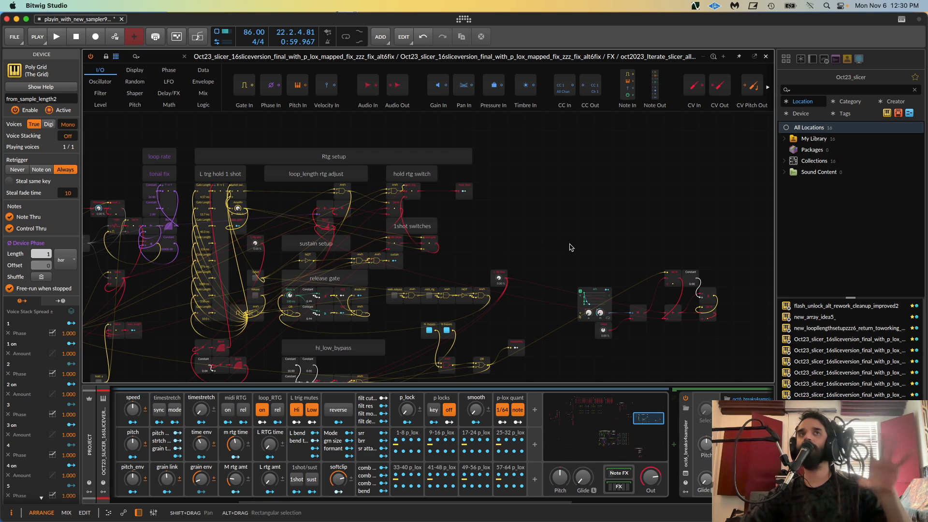
{"action": "scroll", "coordinate": [581, 206], "scroll_direction": "left", "scroll_amount": 5}
{"action": "scroll", "coordinate": [580, 206], "scroll_direction": "down", "scroll_amount": 3}
{"action": "scroll", "coordinate": [580, 206], "scroll_direction": "left", "scroll_amount": 5}
{"action": "scroll", "coordinate": [580, 207], "scroll_direction": "down", "scroll_amount": 2}
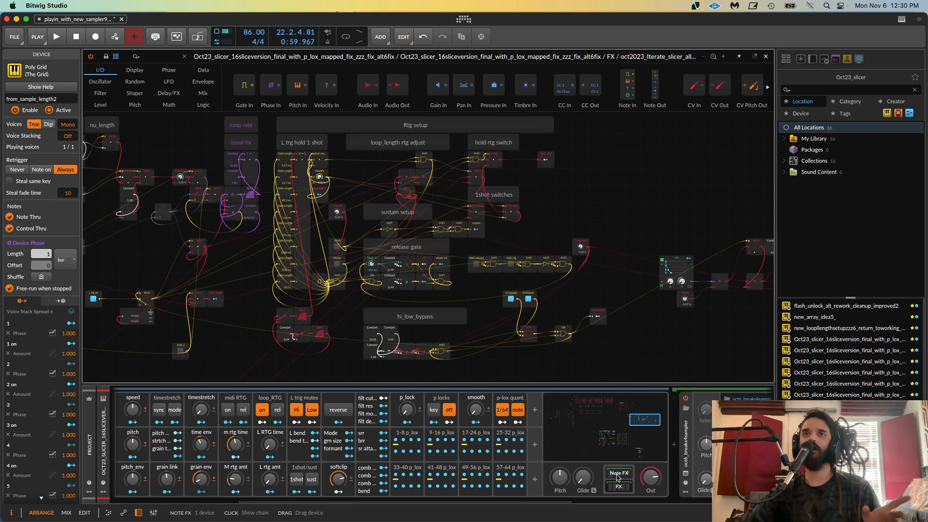
- Show the Note Grid in the Sampler's note chain, examine its midi rtg and sus_release sections, and close the grid editor
{"action": "scroll", "coordinate": [545, 502], "scroll_direction": "right", "scroll_amount": 5}
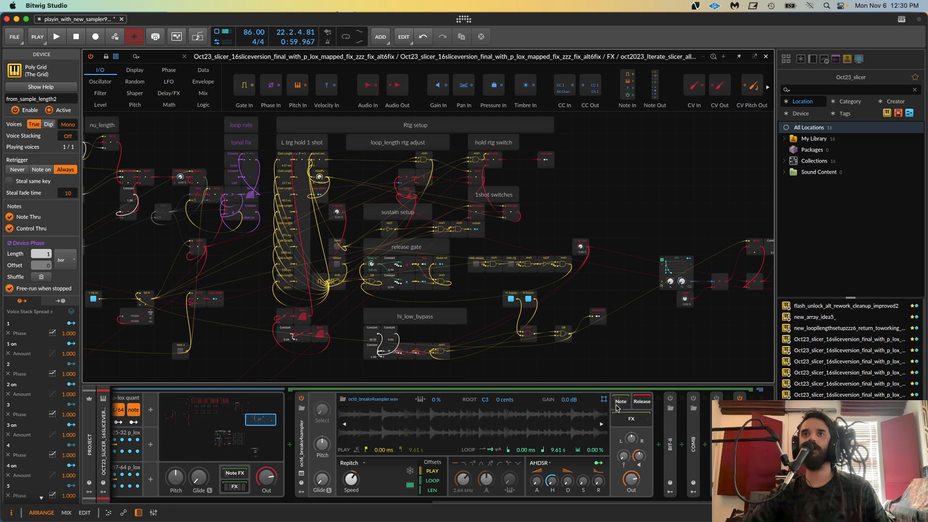
{"action": "left_click", "coordinate": [694, 447]}
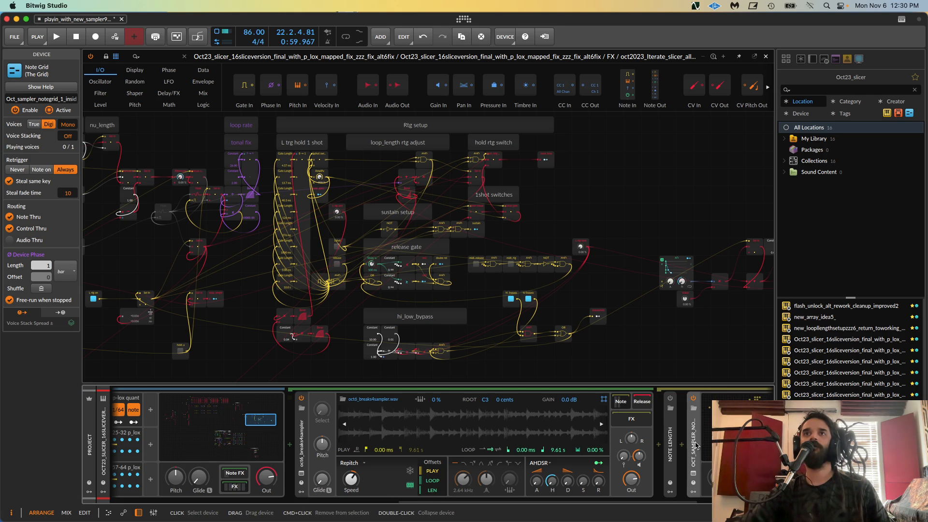
{"action": "scroll", "coordinate": [455, 324], "scroll_direction": "down", "scroll_amount": 2}
{"action": "left_click_drag", "start_coordinate": [479, 290], "coordinate": [528, 295]}
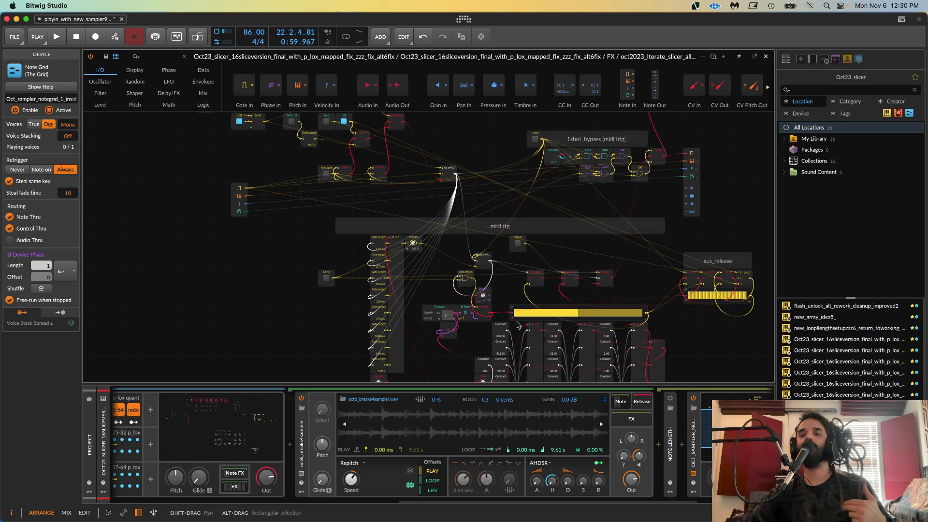
{"action": "left_click", "coordinate": [767, 58]}
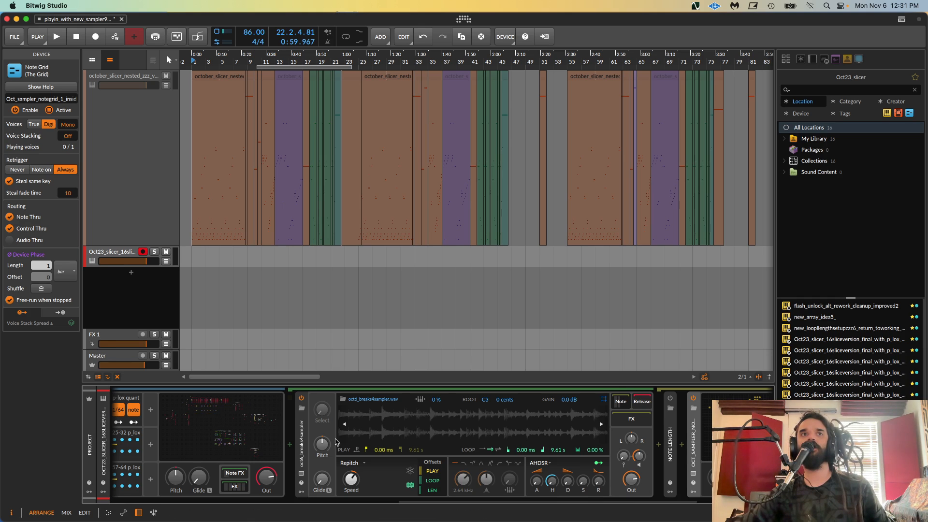
- Point out the Sampler, the from_sample_length2 Poly Grid and the Sampler's Note Grid by selecting each in the device chain
{"action": "left_click", "coordinate": [307, 440]}
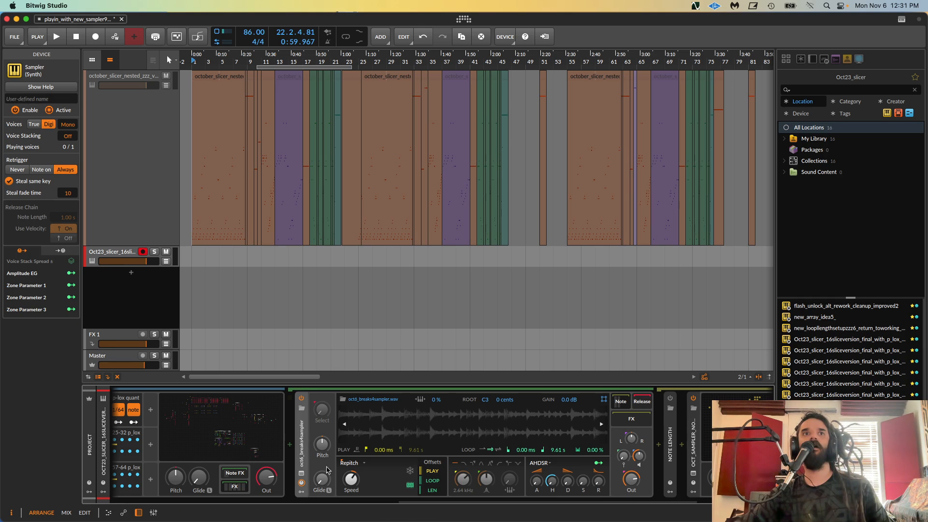
{"action": "left_click", "coordinate": [401, 505]}
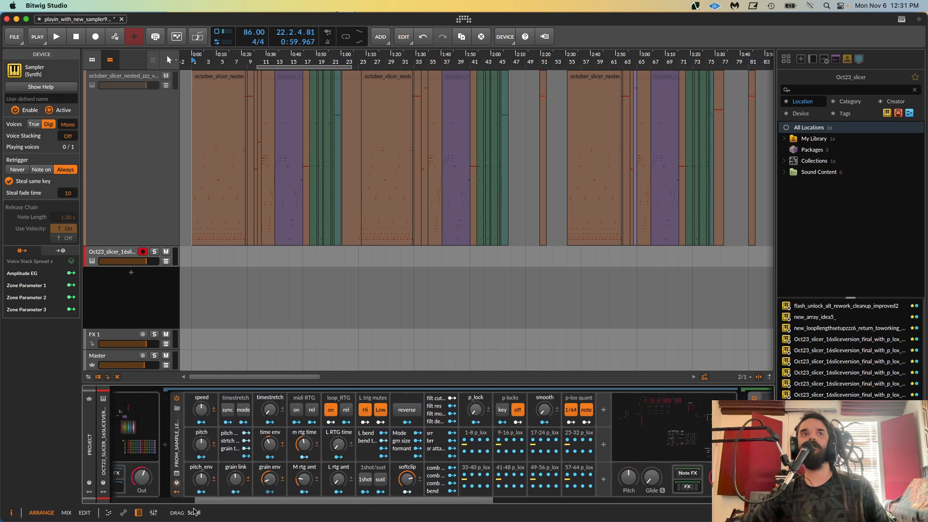
{"action": "left_click", "coordinate": [246, 441]}
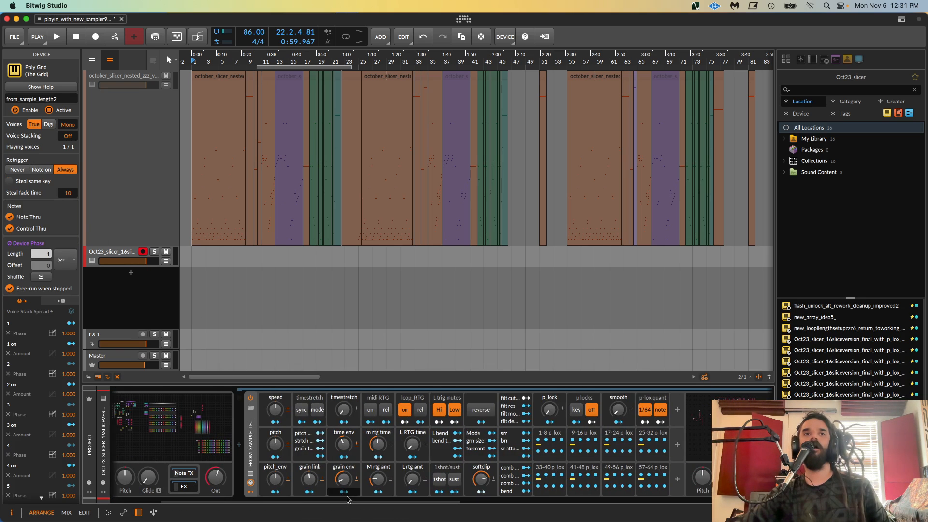
{"action": "left_click_drag", "start_coordinate": [348, 502], "coordinate": [629, 512]}
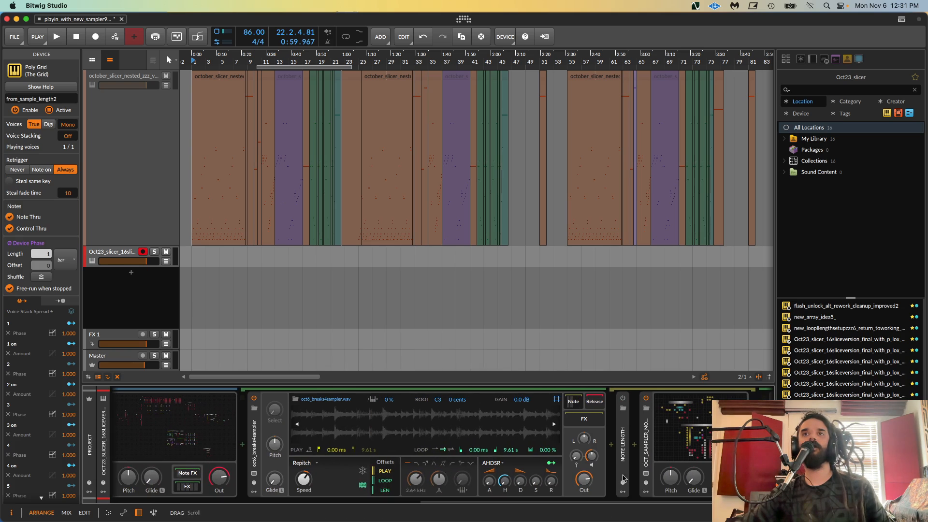
{"action": "left_click", "coordinate": [648, 448]}
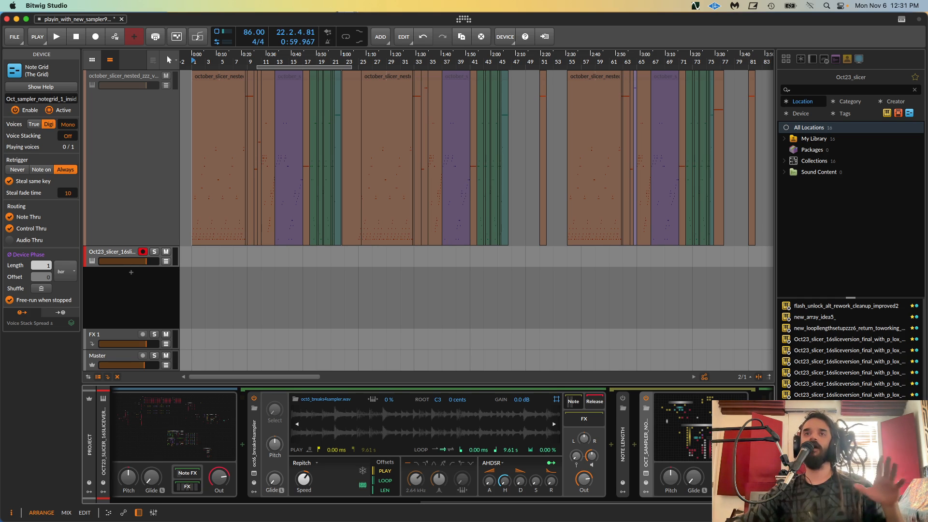
- Switch the loop_RTG release option on and off again, and turn the loop_RTG on switch off
{"action": "left_click_drag", "start_coordinate": [567, 501], "coordinate": [355, 510]}
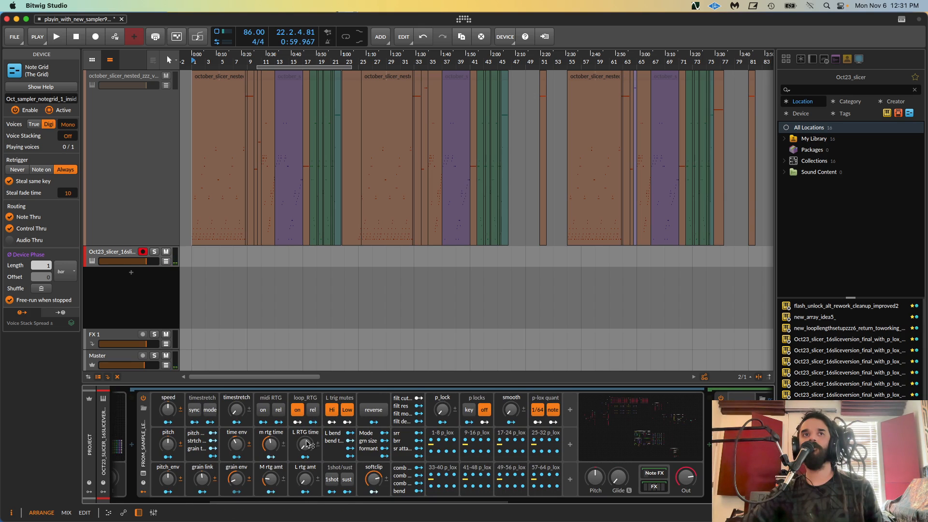
{"action": "left_click", "coordinate": [314, 411]}
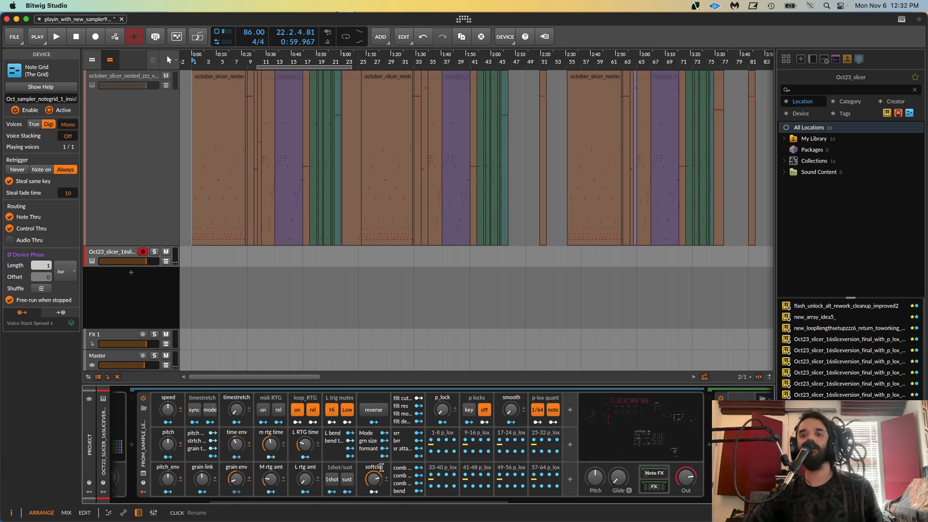
{"action": "left_click", "coordinate": [312, 411]}
{"action": "left_click", "coordinate": [297, 410]}
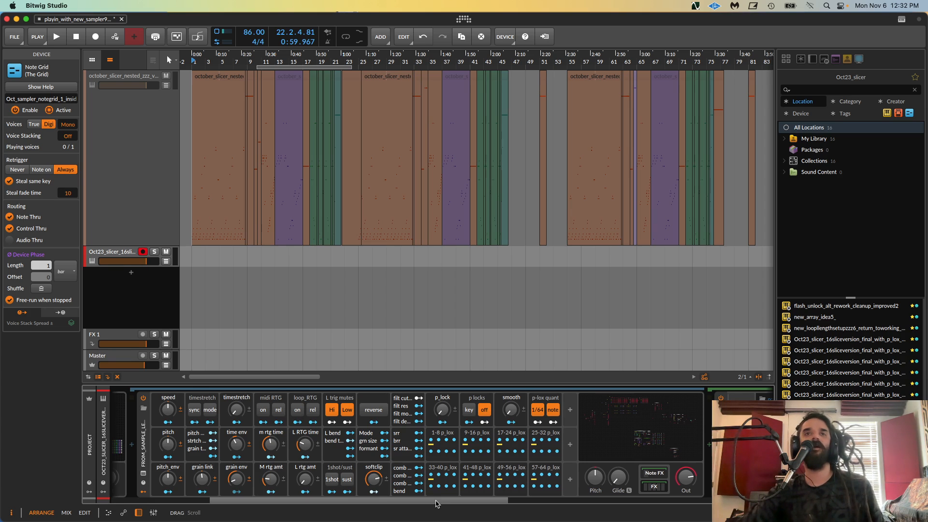
- Deactivate the Oct23_slicer_16sliceversion instrument track
{"action": "left_click_drag", "start_coordinate": [435, 503], "coordinate": [704, 516]}
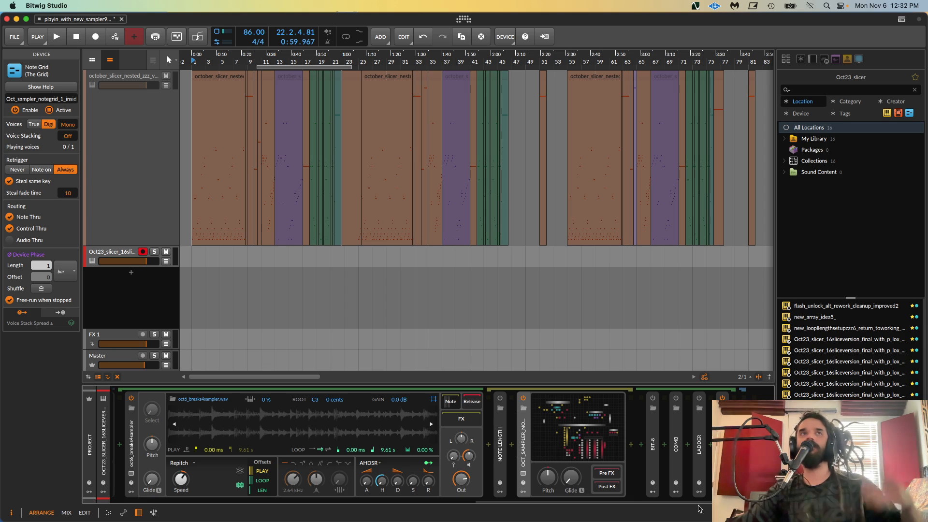
{"action": "left_click", "coordinate": [103, 253]}
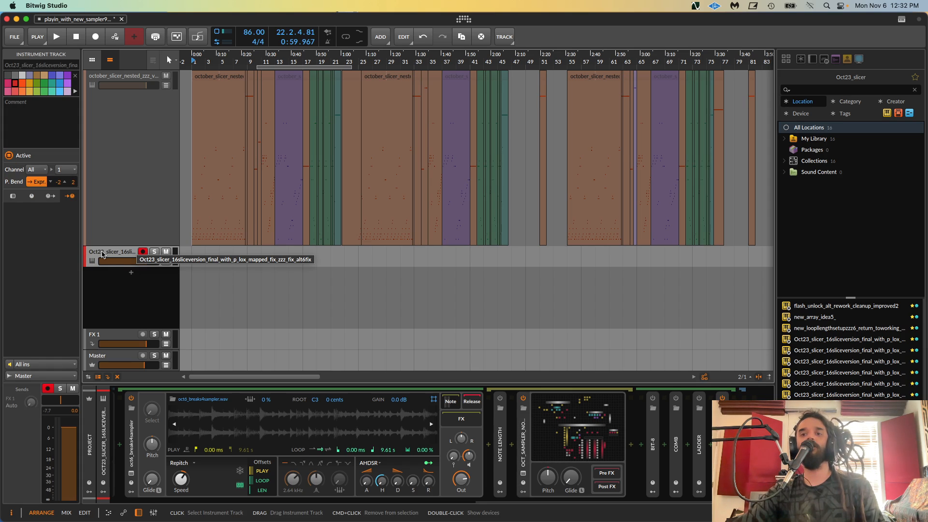
{"action": "key", "text": "alt+a"}
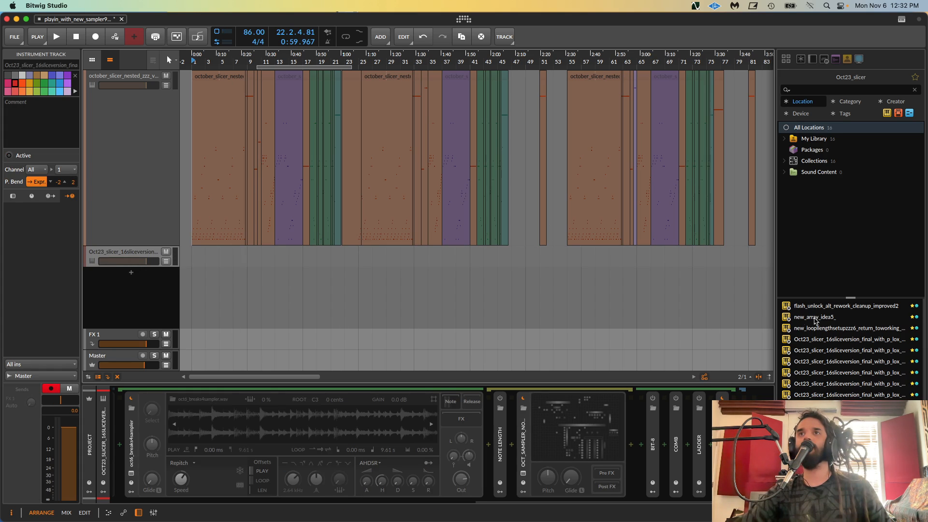
- Widen the browser to read the preset names and load Oct23_slicer_64step_version_high_cpu onto a new track below the 16-slice track
{"action": "left_click_drag", "start_coordinate": [775, 293], "coordinate": [628, 293]}
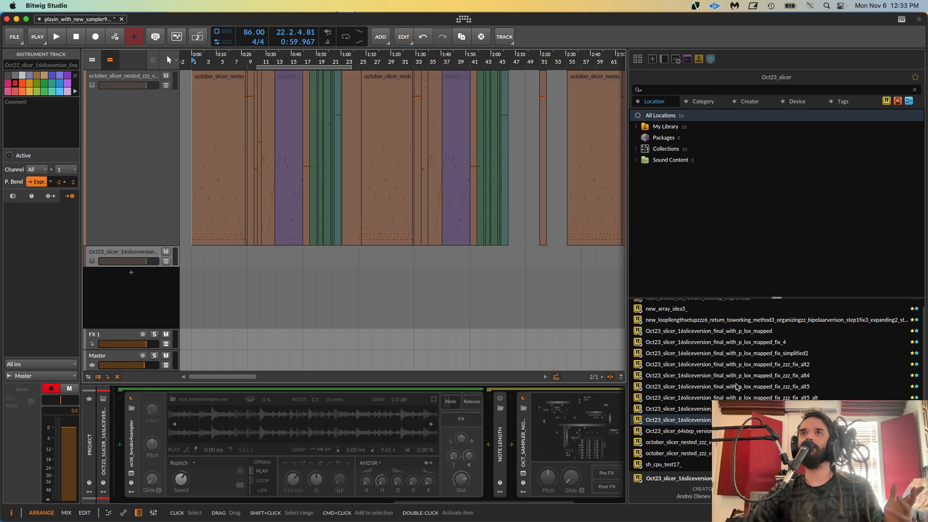
{"action": "scroll", "coordinate": [738, 387], "scroll_direction": "up", "scroll_amount": 1}
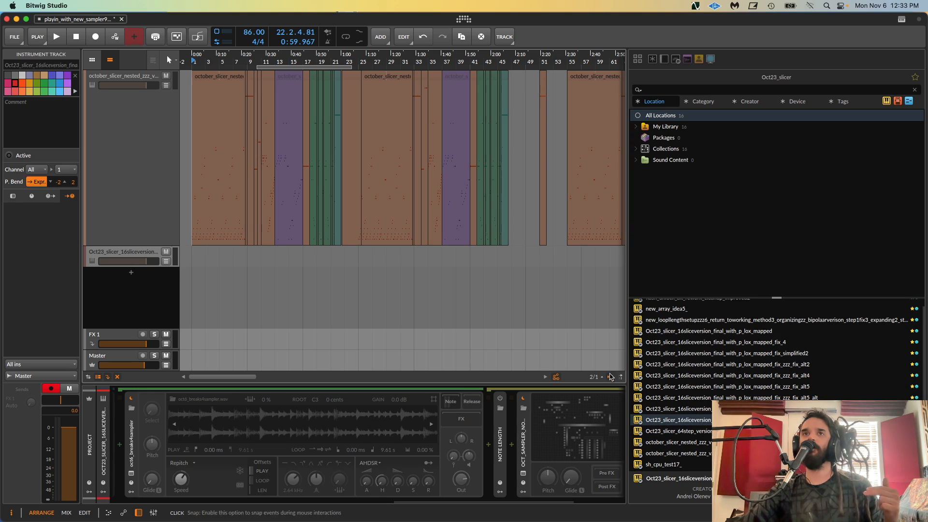
{"action": "left_click_drag", "start_coordinate": [627, 365], "coordinate": [579, 373]}
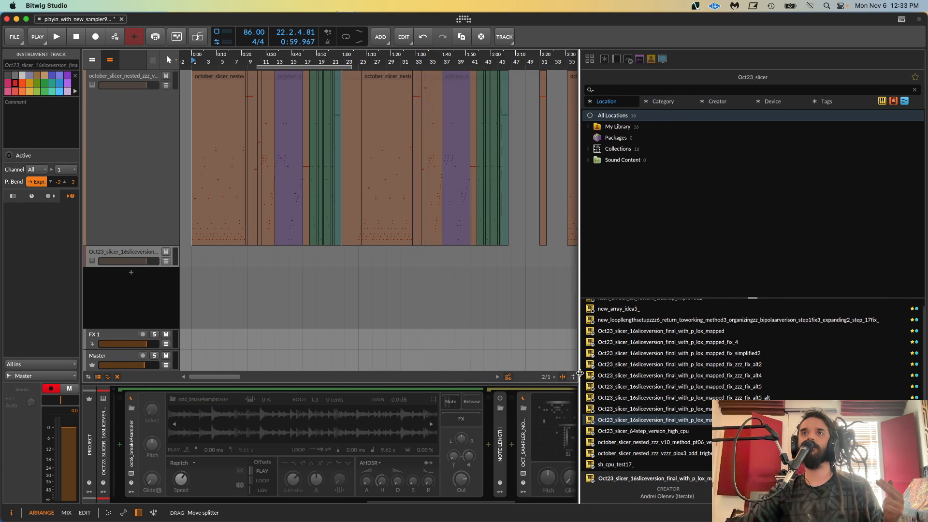
{"action": "left_click", "coordinate": [666, 433]}
{"action": "left_click_drag", "start_coordinate": [656, 430], "coordinate": [157, 307]}
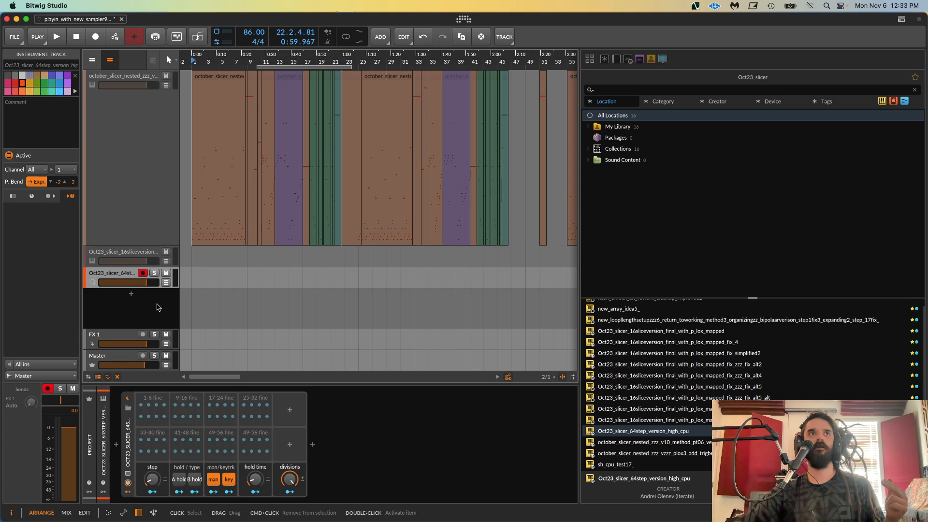
- Expand the 64-step Poly Grid, show its FX chain and open the grid patch of the nested slicer device
{"action": "double_click", "coordinate": [128, 445]}
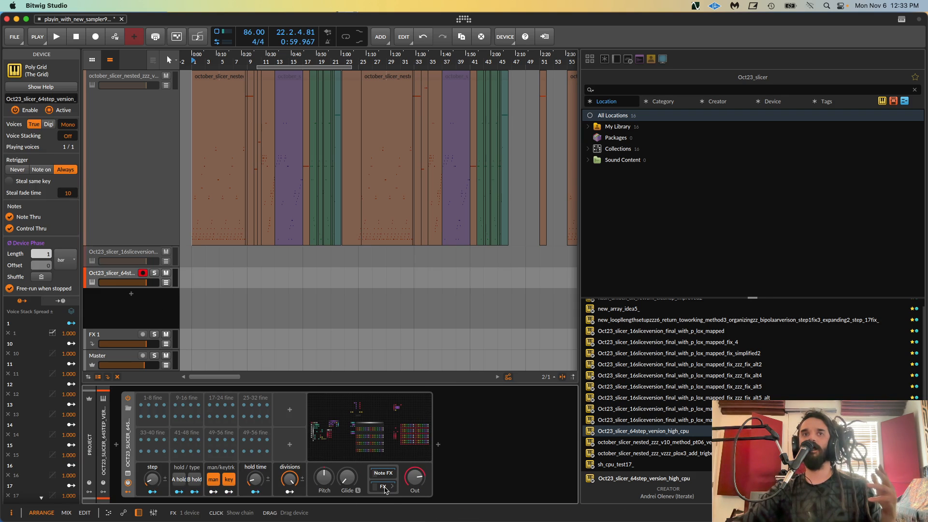
{"action": "left_click", "coordinate": [384, 486]}
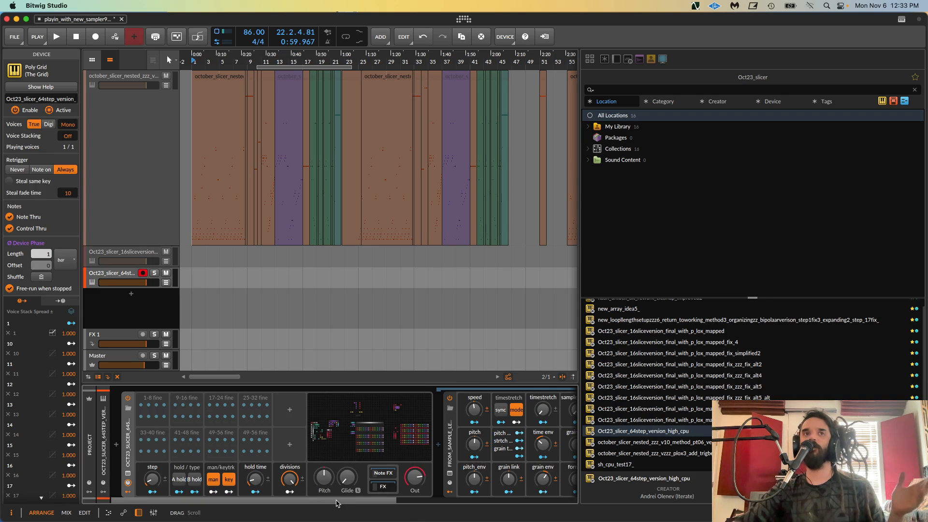
{"action": "left_click_drag", "start_coordinate": [336, 502], "coordinate": [510, 510]}
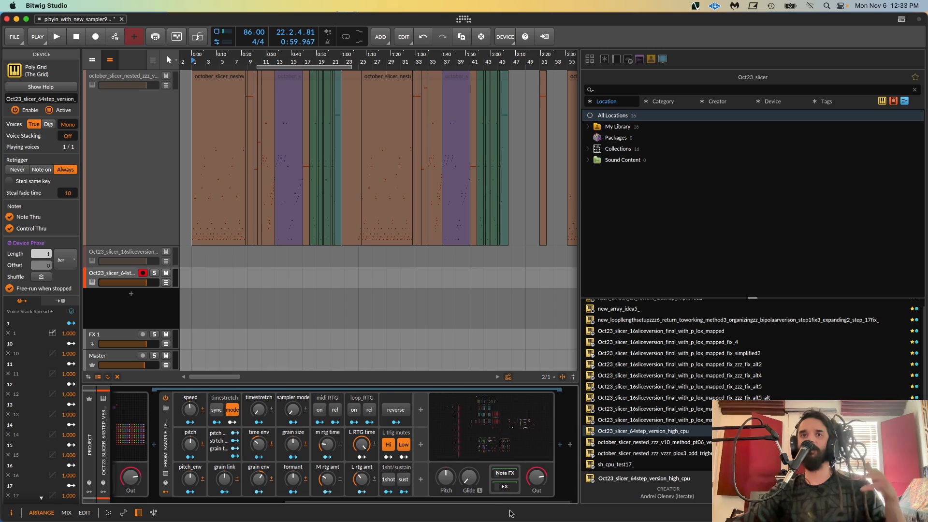
{"action": "left_click", "coordinate": [469, 414]}
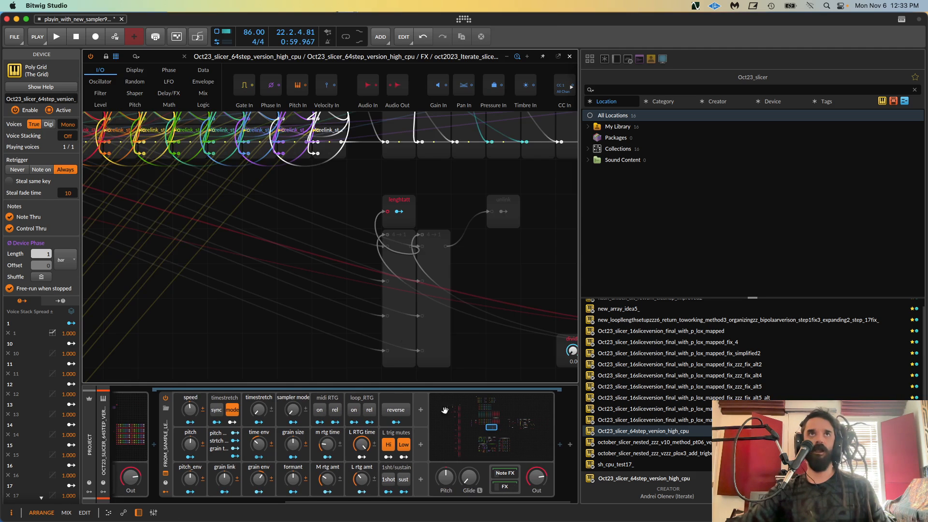
- Narrow the browser and examine the nested grid's rows of step modules, from the 49–64 row back to the 17–32 row
{"action": "left_click_drag", "start_coordinate": [581, 260], "coordinate": [784, 263]}
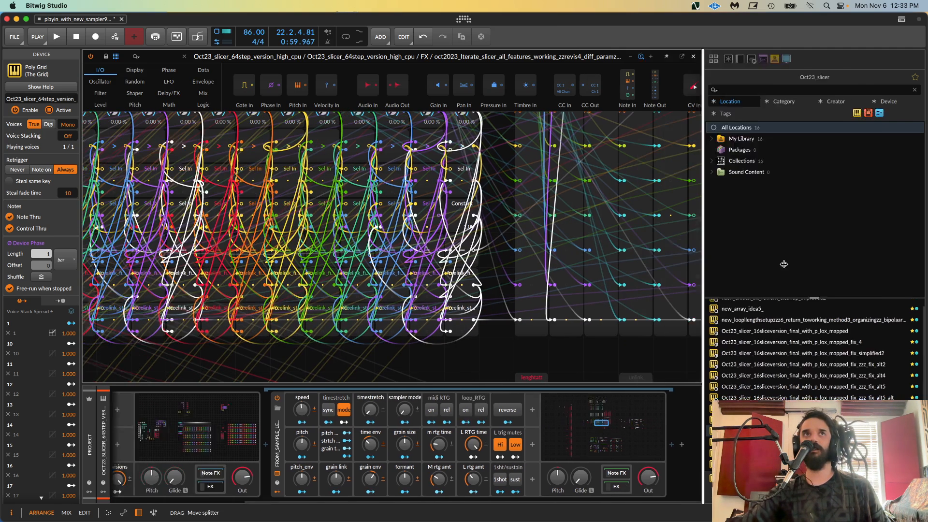
{"action": "scroll", "coordinate": [459, 379], "scroll_direction": "down", "scroll_amount": 5}
{"action": "scroll", "coordinate": [459, 379], "scroll_direction": "left", "scroll_amount": 3}
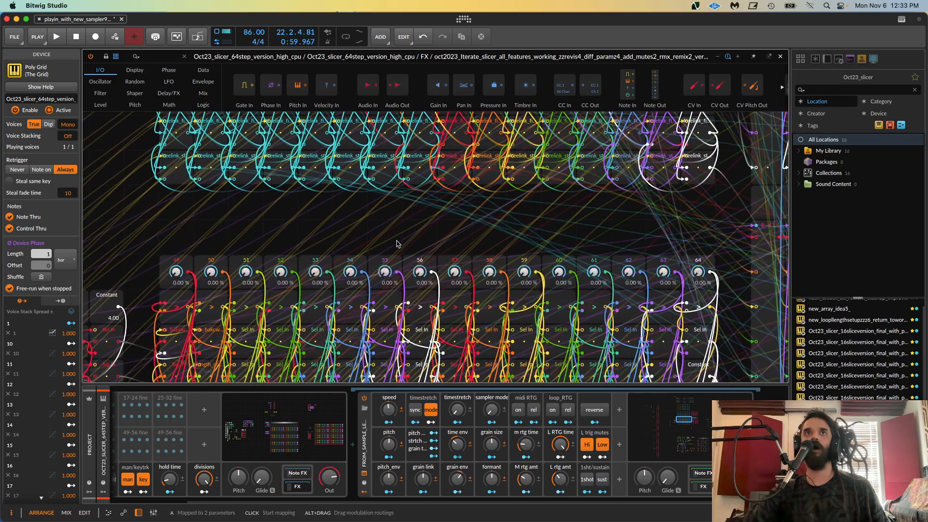
{"action": "scroll", "coordinate": [440, 370], "scroll_direction": "up", "scroll_amount": 5}
{"action": "scroll", "coordinate": [440, 370], "scroll_direction": "left", "scroll_amount": 2}
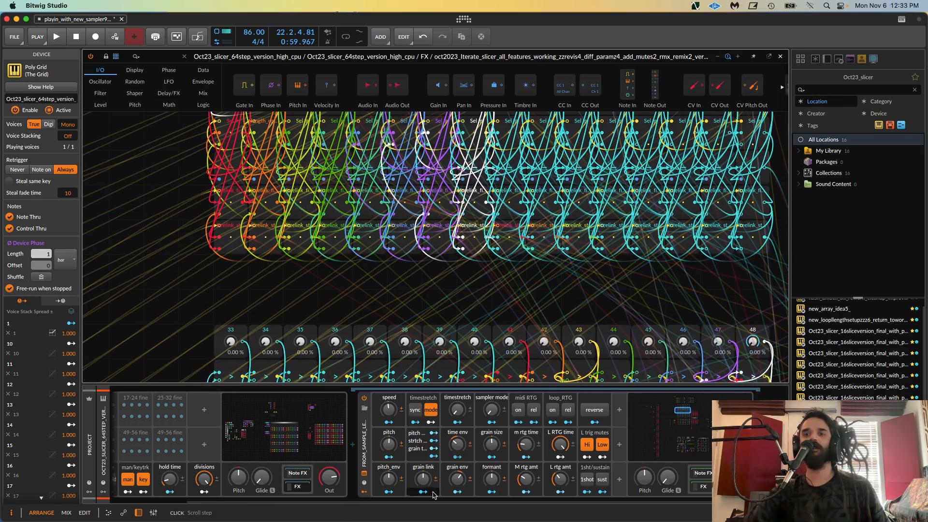
{"action": "scroll", "coordinate": [435, 372], "scroll_direction": "up", "scroll_amount": 5}
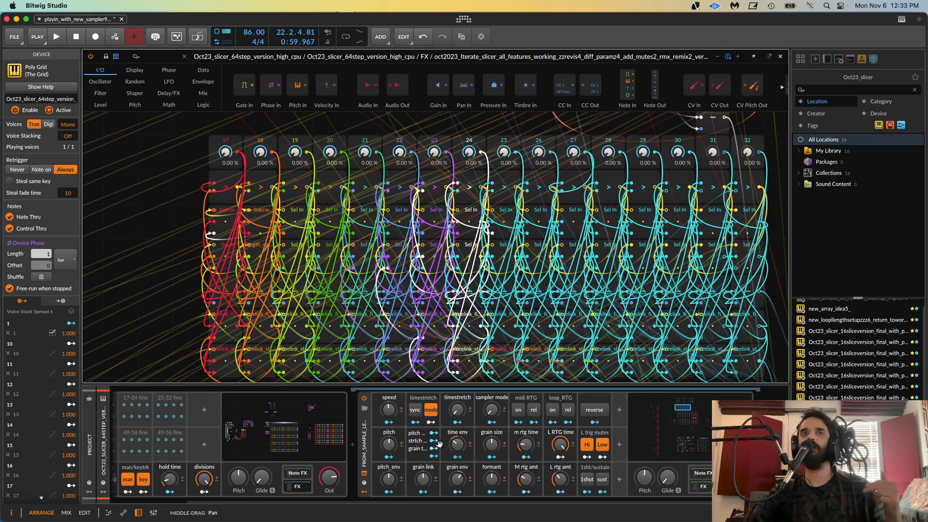
- Examine the nested grid's step rows 17–32 and 33–48 and the neighbouring loop_length and start_time blocks
{"action": "scroll", "coordinate": [435, 247], "scroll_direction": "up", "scroll_amount": 5}
{"action": "scroll", "coordinate": [435, 246], "scroll_direction": "left", "scroll_amount": 1}
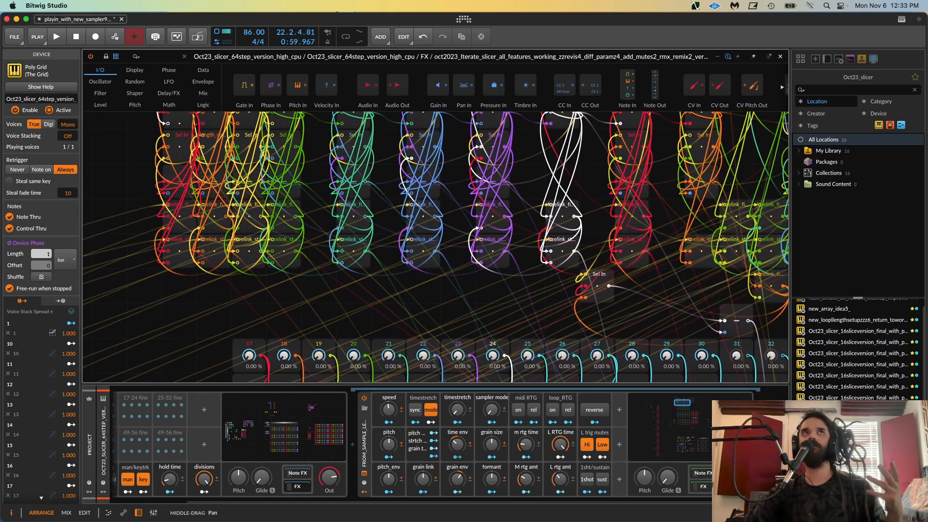
{"action": "scroll", "coordinate": [406, 221], "scroll_direction": "down", "scroll_amount": 5}
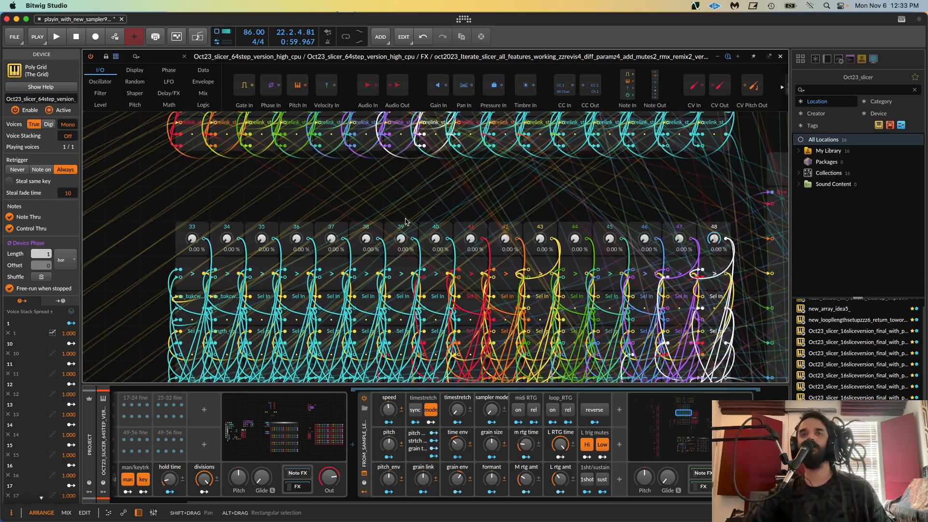
{"action": "scroll", "coordinate": [405, 222], "scroll_direction": "down", "scroll_amount": 3}
{"action": "scroll", "coordinate": [302, 220], "scroll_direction": "down", "scroll_amount": 10}
{"action": "scroll", "coordinate": [302, 221], "scroll_direction": "right", "scroll_amount": 3}
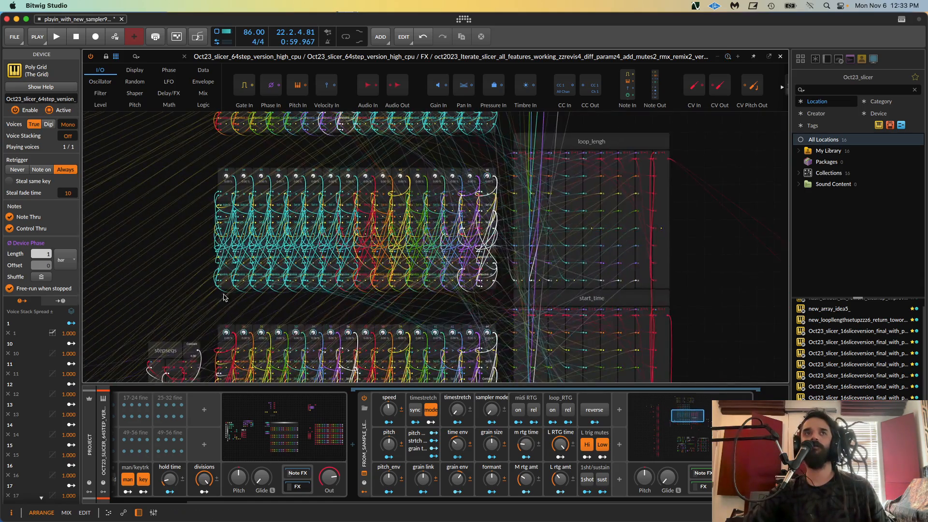
{"action": "scroll", "coordinate": [150, 142], "scroll_direction": "up", "scroll_amount": 6}
{"action": "scroll", "coordinate": [150, 141], "scroll_direction": "left", "scroll_amount": 3}
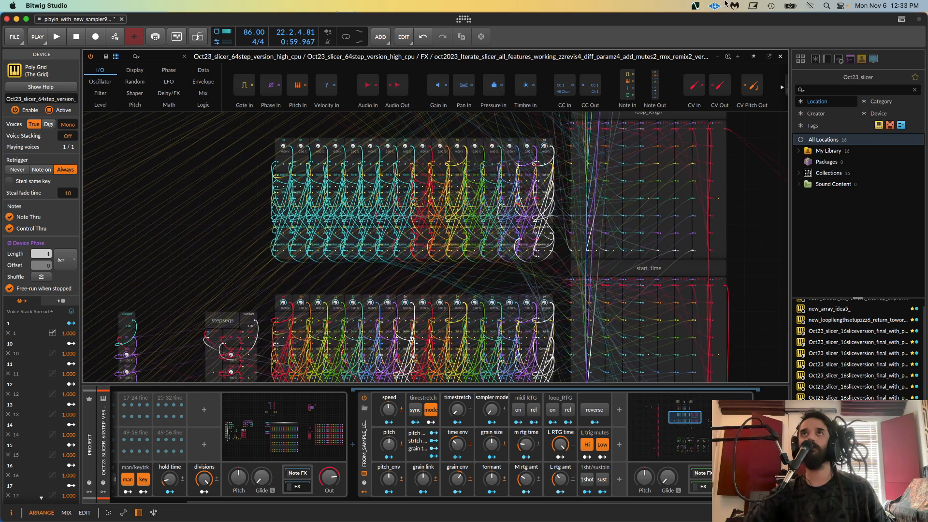
- Close the nested grid patch and deactivate the Oct23_slicer_64step_version_high_cpu track
{"action": "left_click", "coordinate": [780, 56]}
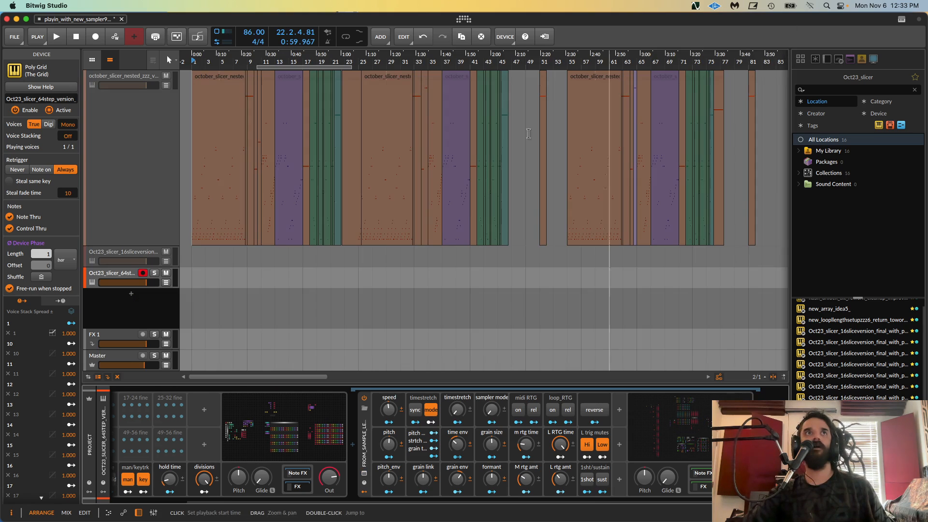
{"action": "left_click", "coordinate": [93, 274]}
{"action": "key", "text": "alt+a"}
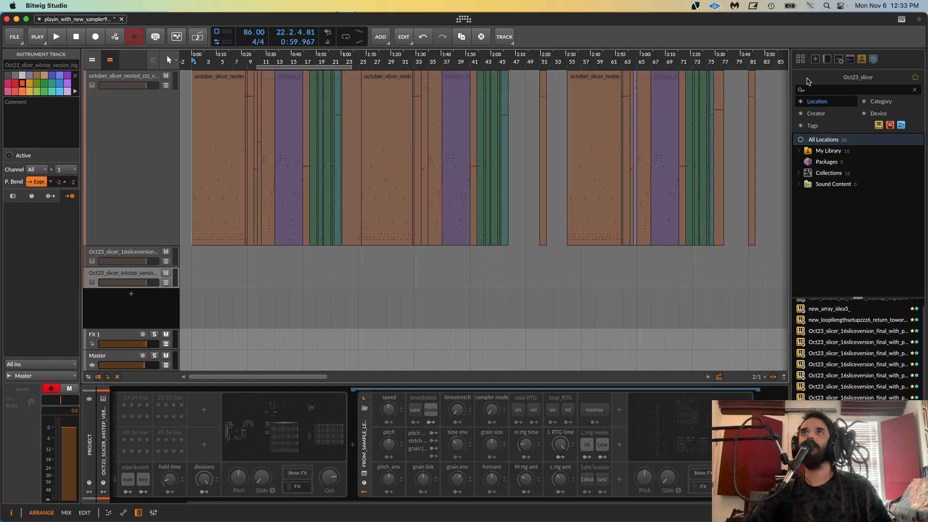
- From the current_sliced_breaks collection, load Iterate_beat_slicer_manual_version_July2023_simplified_rmx_diff_midi_rtg-The_champ onto a new track below the 64-step track and select its device
{"action": "left_click", "coordinate": [801, 59]}
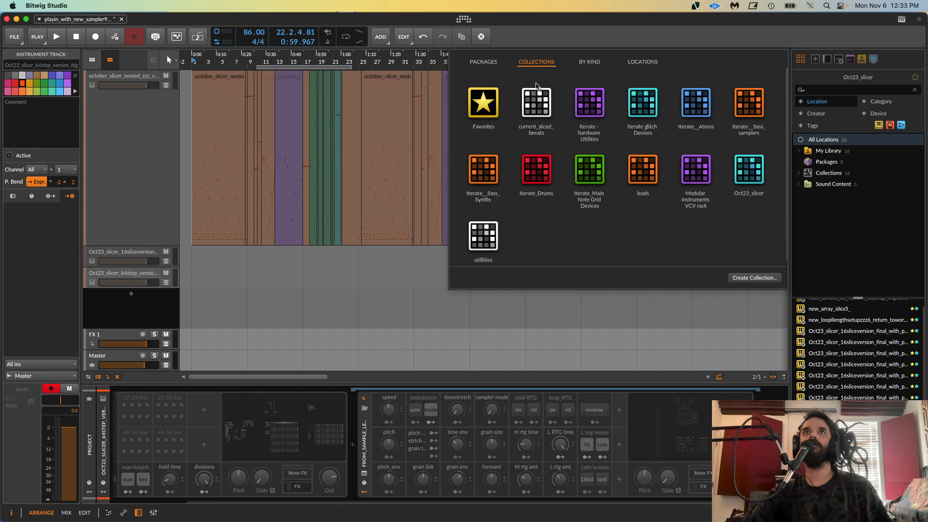
{"action": "left_click", "coordinate": [537, 102]}
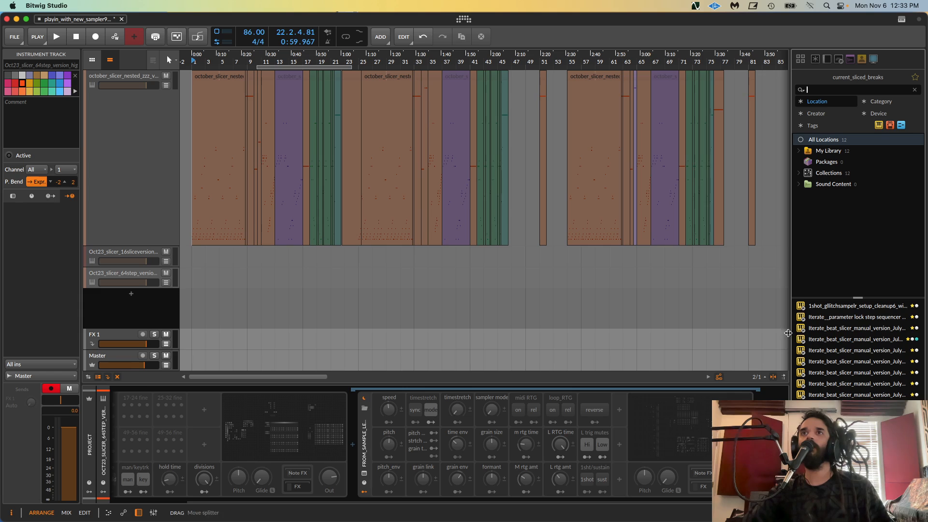
{"action": "left_click_drag", "start_coordinate": [791, 337], "coordinate": [670, 336]}
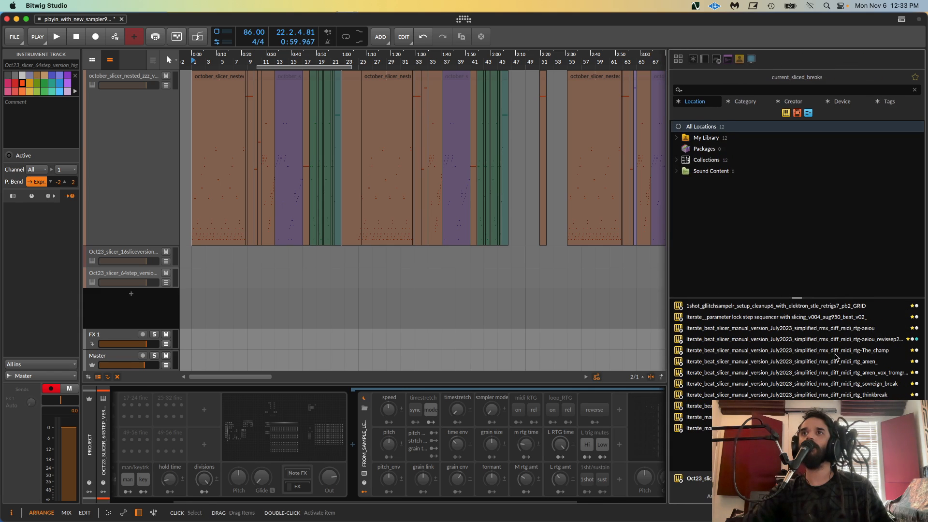
{"action": "left_click_drag", "start_coordinate": [838, 351], "coordinate": [113, 310]}
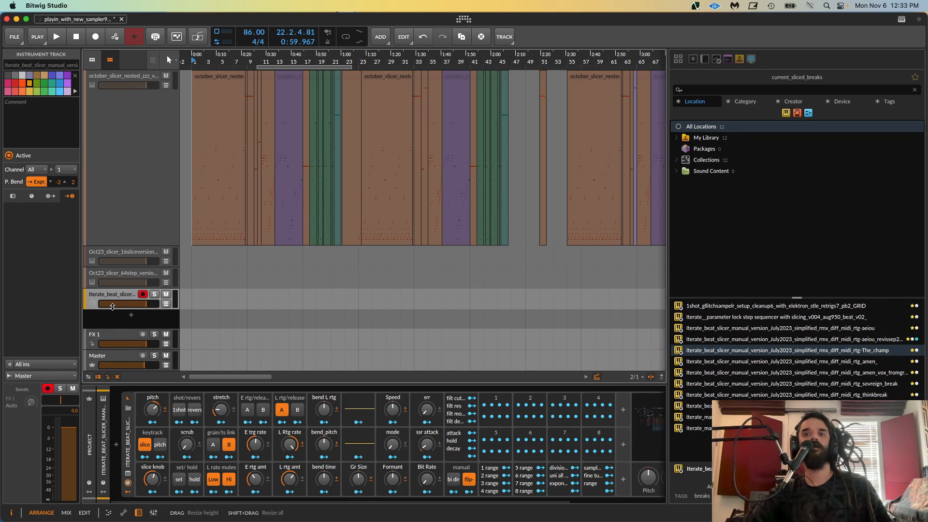
{"action": "double_click", "coordinate": [100, 298]}
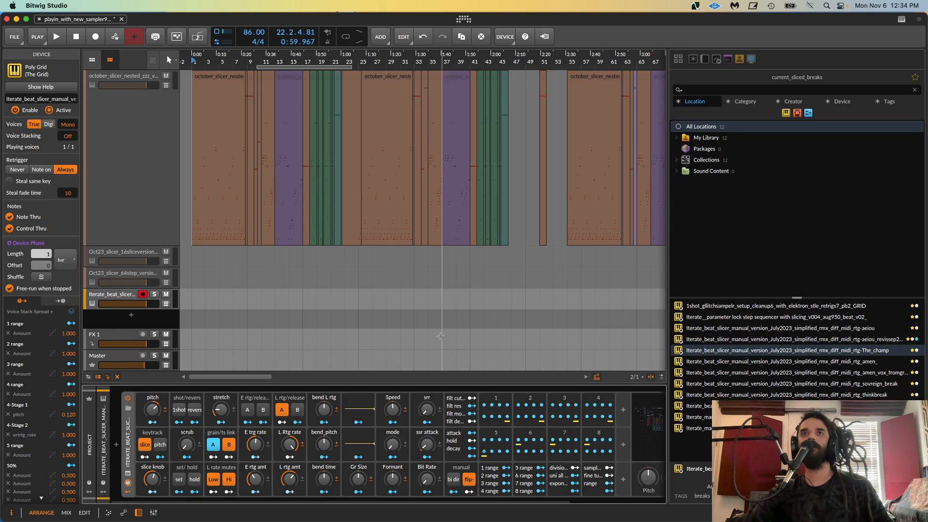
- Narrow the browser and open the grid patch of the beat slicer's Poly Grid
{"action": "left_click_drag", "start_coordinate": [668, 405], "coordinate": [774, 408]}
{"action": "left_click", "coordinate": [692, 433]}
{"action": "scroll", "coordinate": [489, 283], "scroll_direction": "down", "scroll_amount": 3}
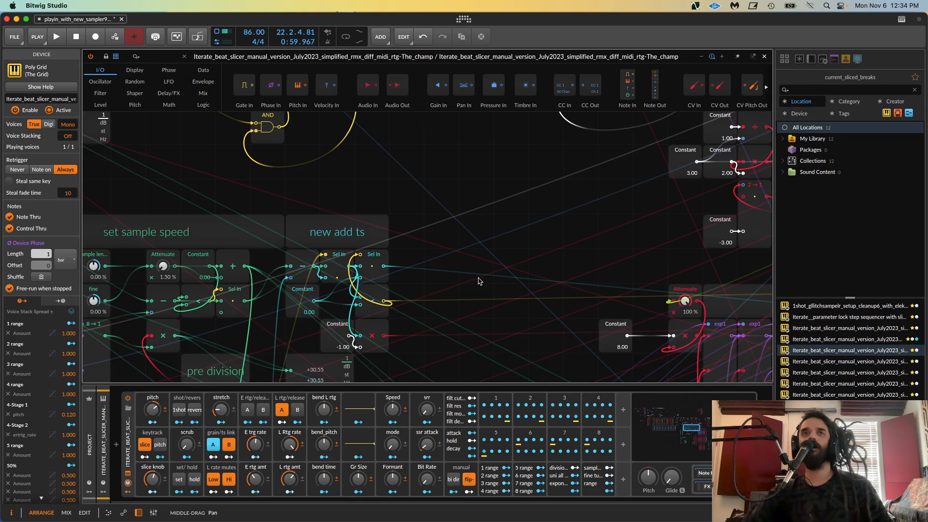
{"action": "scroll", "coordinate": [481, 280], "scroll_direction": "down", "scroll_amount": 3}
- Enable the beat slicer's set switch, turn the slice knob fully down, and disable set again
{"action": "left_click", "coordinate": [183, 476]}
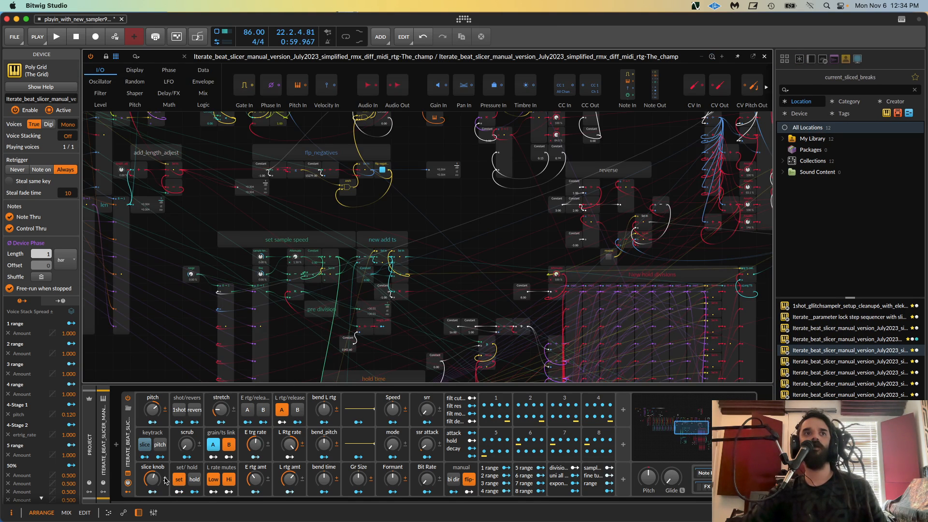
{"action": "left_click_drag", "start_coordinate": [153, 479], "coordinate": [153, 517]}
{"action": "left_click", "coordinate": [180, 479]}
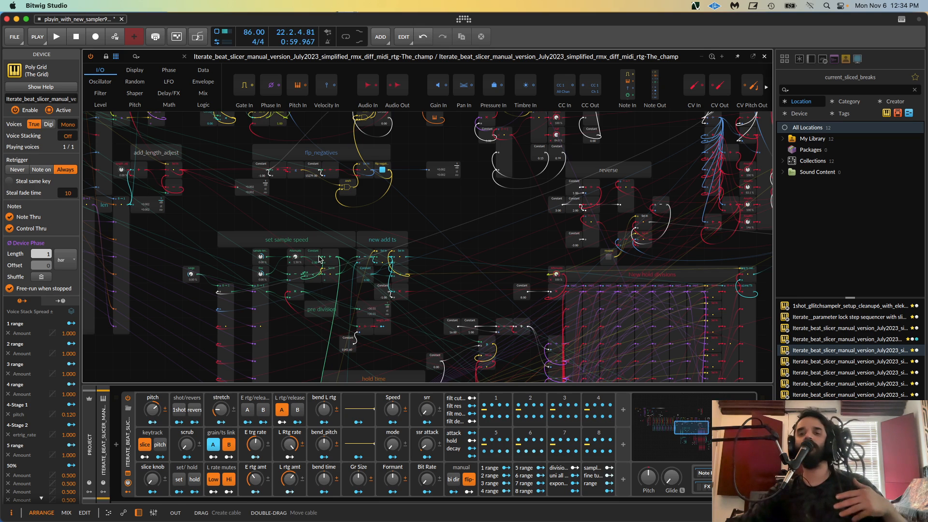
- Examine the beat slicer grid's manual_slice array, merge column and the length and flip modules beside it
{"action": "scroll", "coordinate": [394, 257], "scroll_direction": "left", "scroll_amount": 5}
{"action": "scroll", "coordinate": [394, 257], "scroll_direction": "up", "scroll_amount": 3}
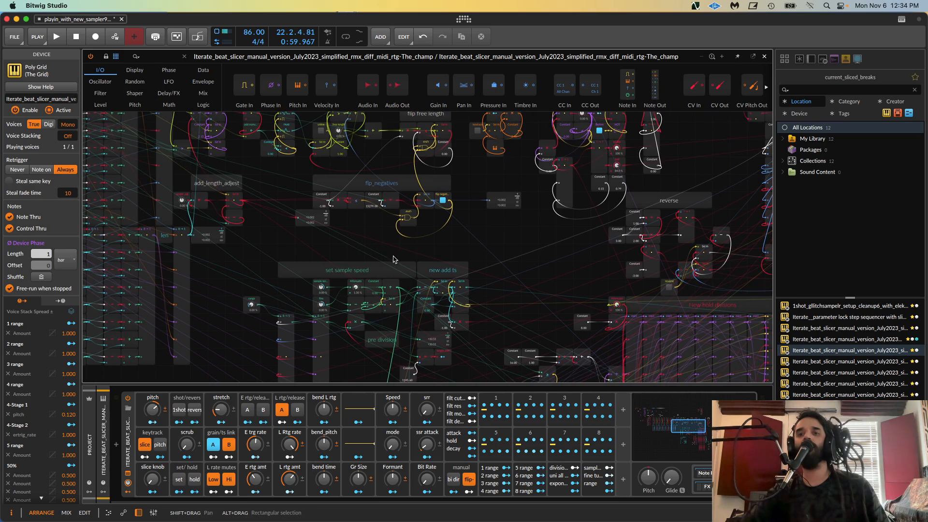
{"action": "scroll", "coordinate": [394, 260], "scroll_direction": "left", "scroll_amount": 20}
{"action": "scroll", "coordinate": [394, 260], "scroll_direction": "up", "scroll_amount": 1}
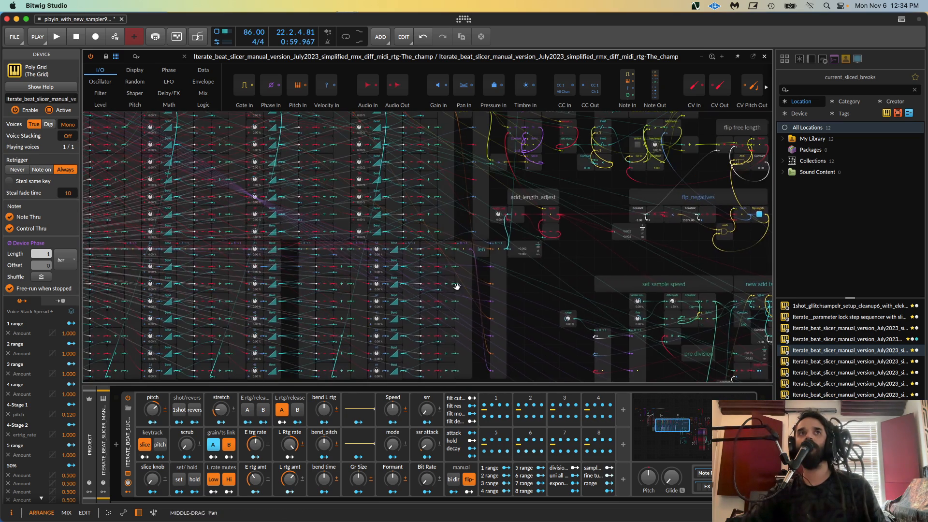
{"action": "scroll", "coordinate": [457, 286], "scroll_direction": "left", "scroll_amount": 8}
{"action": "scroll", "coordinate": [457, 287], "scroll_direction": "up", "scroll_amount": 2}
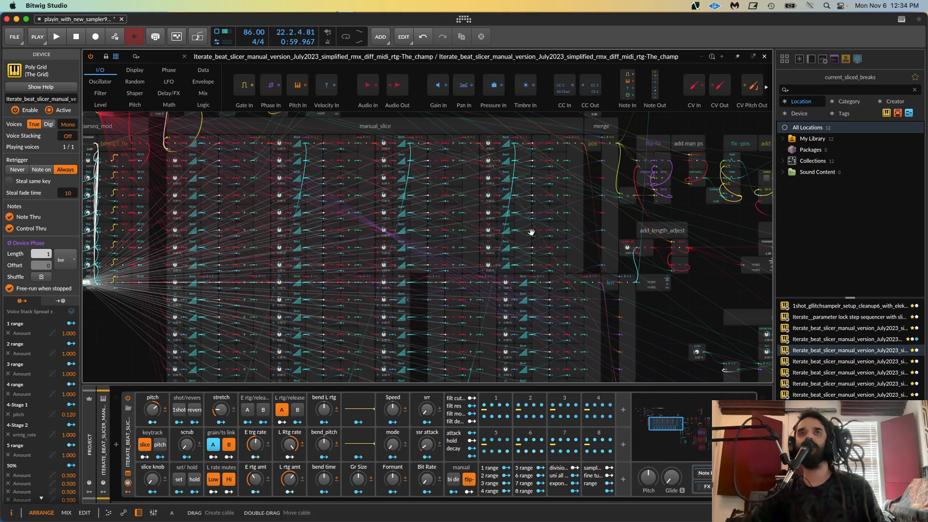
{"action": "left_click_drag", "start_coordinate": [531, 232], "coordinate": [300, 245]}
{"action": "left_click_drag", "start_coordinate": [478, 231], "coordinate": [219, 258]}
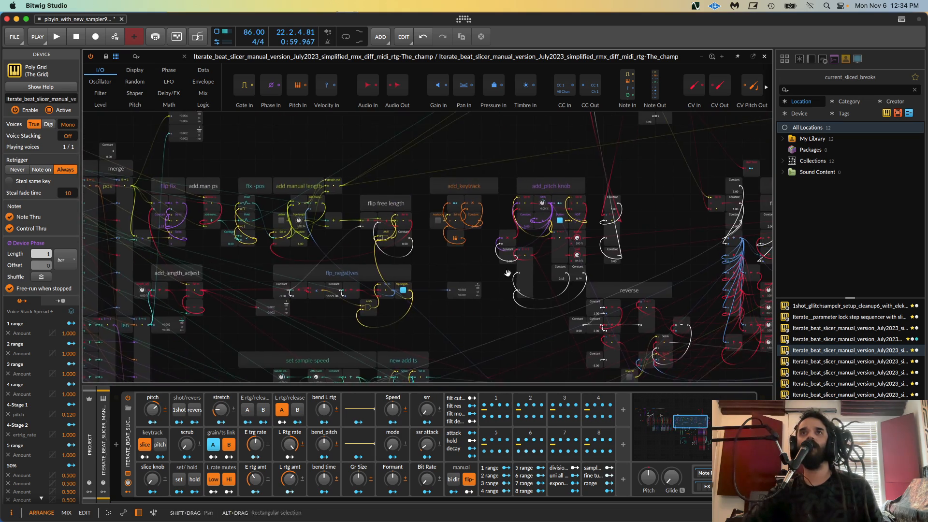
- Examine the timestretch simplified, division array, manual_smaller_slicers_hold and manual_larger slices sections of the grid
{"action": "left_click_drag", "start_coordinate": [526, 336], "coordinate": [375, 179]}
{"action": "left_click_drag", "start_coordinate": [384, 289], "coordinate": [386, 199]}
{"action": "left_click_drag", "start_coordinate": [372, 236], "coordinate": [412, 138]}
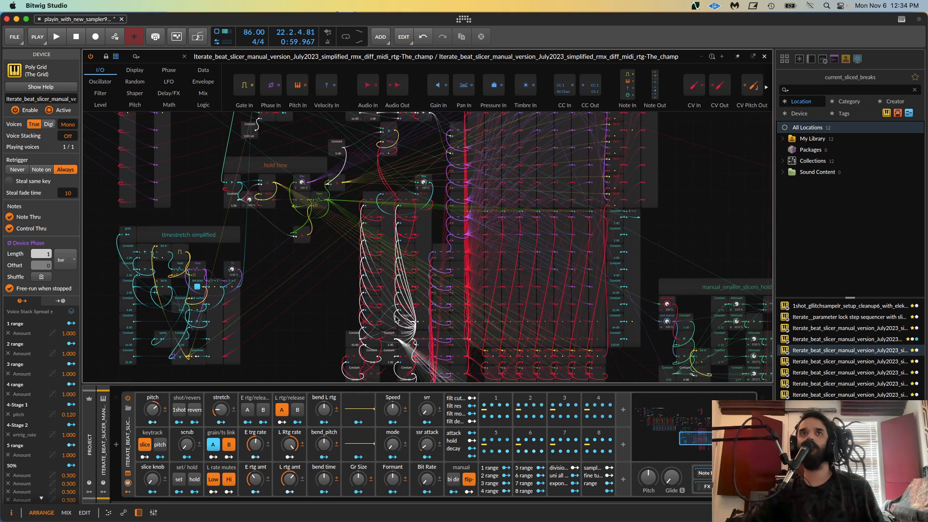
{"action": "left_click_drag", "start_coordinate": [394, 365], "coordinate": [395, 296]}
{"action": "scroll", "coordinate": [571, 254], "scroll_direction": "up", "scroll_amount": 3}
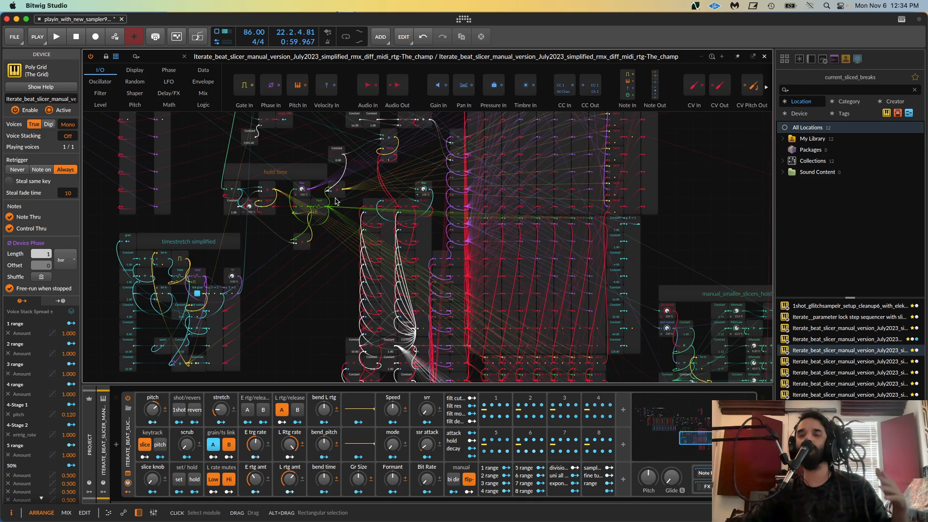
{"action": "scroll", "coordinate": [338, 207], "scroll_direction": "down", "scroll_amount": 1}
{"action": "scroll", "coordinate": [349, 222], "scroll_direction": "down", "scroll_amount": 3}
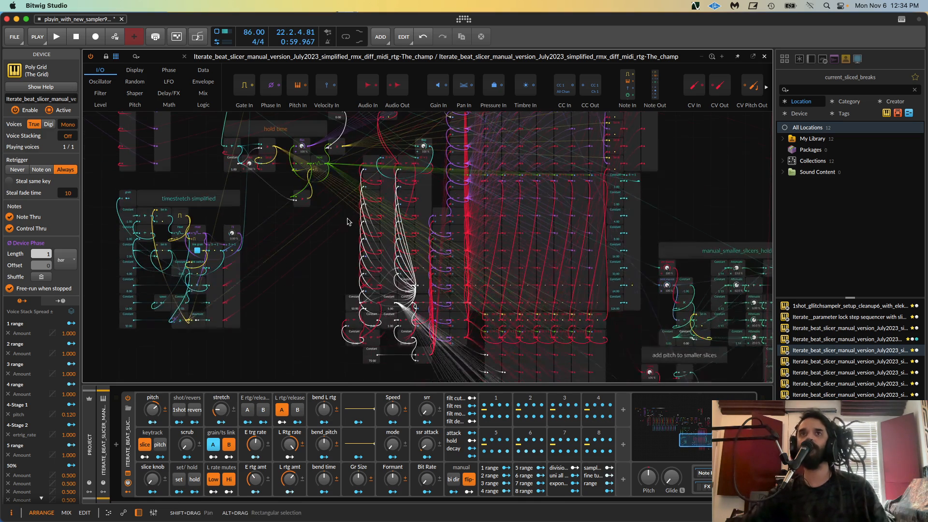
{"action": "left_click_drag", "start_coordinate": [640, 299], "coordinate": [193, 335]}
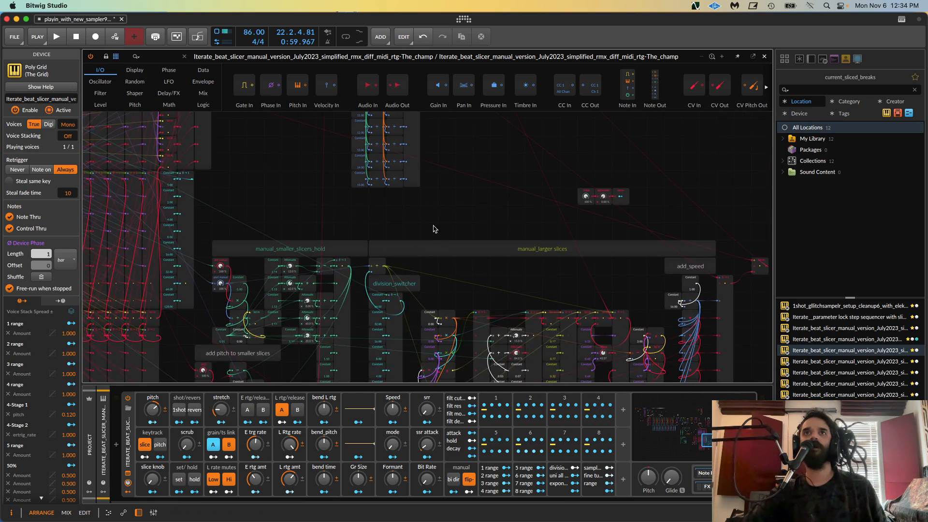
{"action": "left_click_drag", "start_coordinate": [433, 228], "coordinate": [338, 358]}
{"action": "left_click_drag", "start_coordinate": [410, 278], "coordinate": [646, 308]}
{"action": "left_click_drag", "start_coordinate": [541, 332], "coordinate": [539, 400]}
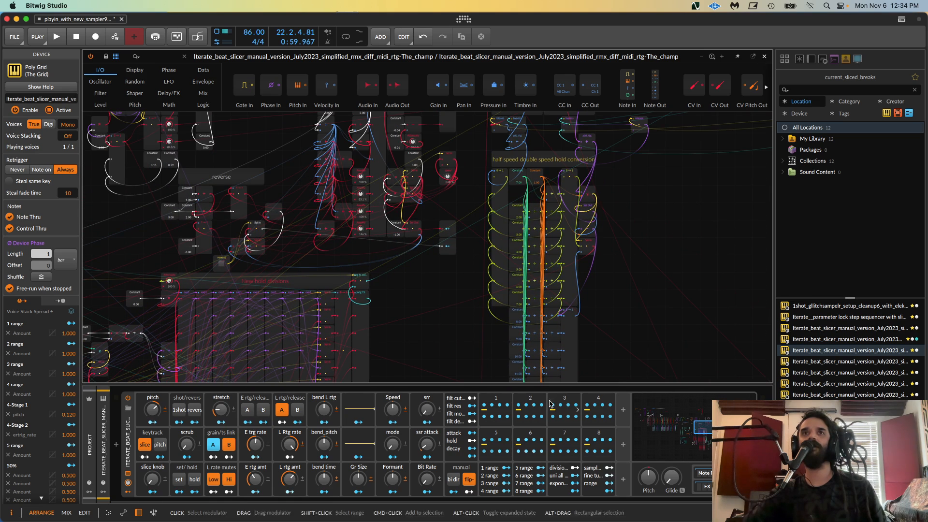
- Examine the constants and dividers in the half speed double speed hold conversion block
{"action": "key", "text": "super+plus"}
{"action": "left_click_drag", "start_coordinate": [489, 305], "coordinate": [326, 352]}
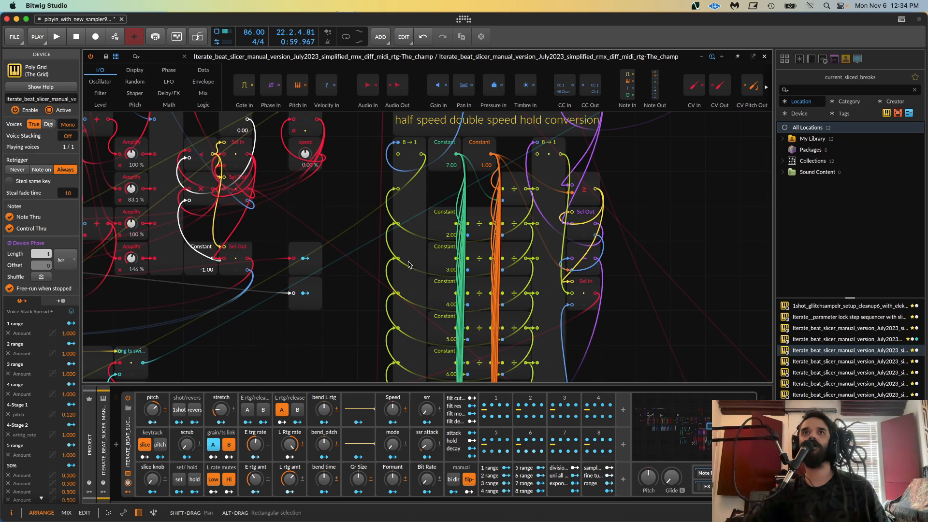
{"action": "scroll", "coordinate": [441, 169], "scroll_direction": "down", "scroll_amount": 5}
{"action": "scroll", "coordinate": [441, 178], "scroll_direction": "down", "scroll_amount": 4}
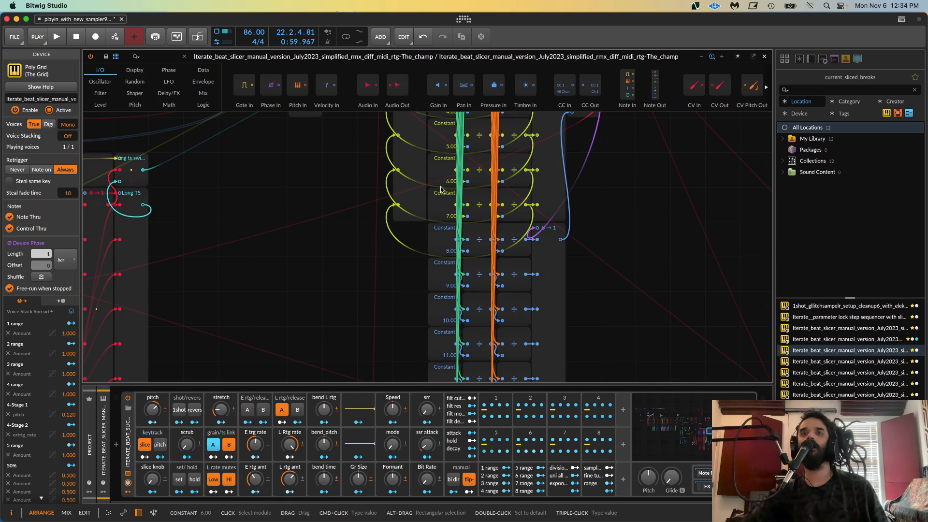
{"action": "scroll", "coordinate": [441, 192], "scroll_direction": "up", "scroll_amount": 10}
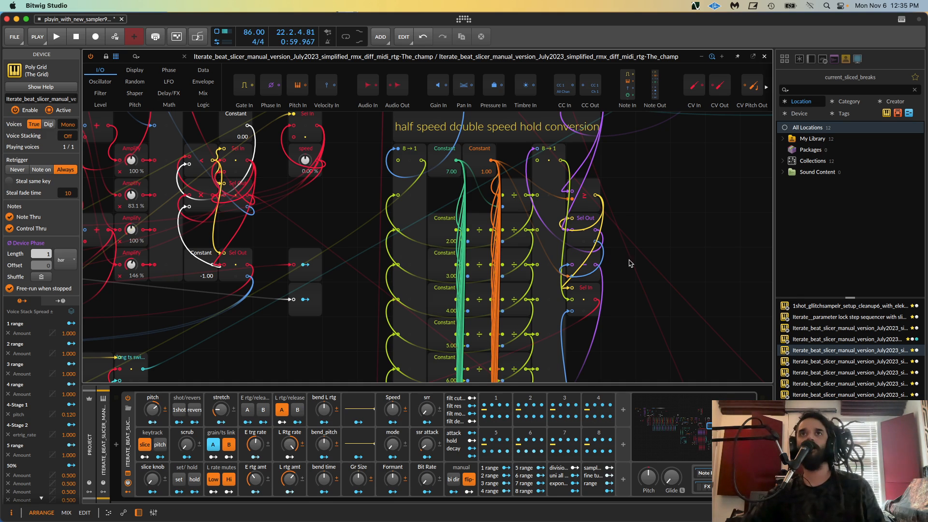
{"action": "scroll", "coordinate": [643, 266], "scroll_direction": "down", "scroll_amount": 5}
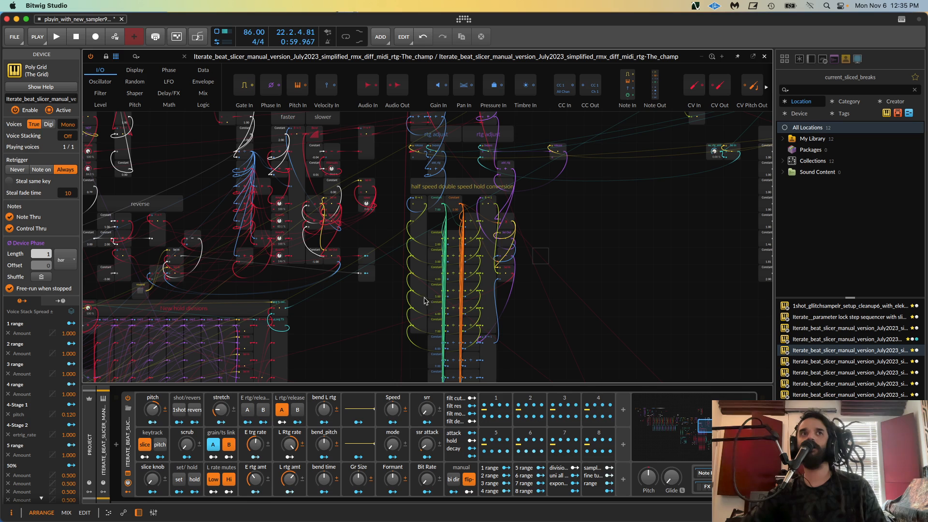
- Examine the speed adjust, add_keytrack, add_pitch knob, hold and 1shot release switcher sections, and close the grid patch
{"action": "left_click_drag", "start_coordinate": [618, 204], "coordinate": [701, 329]}
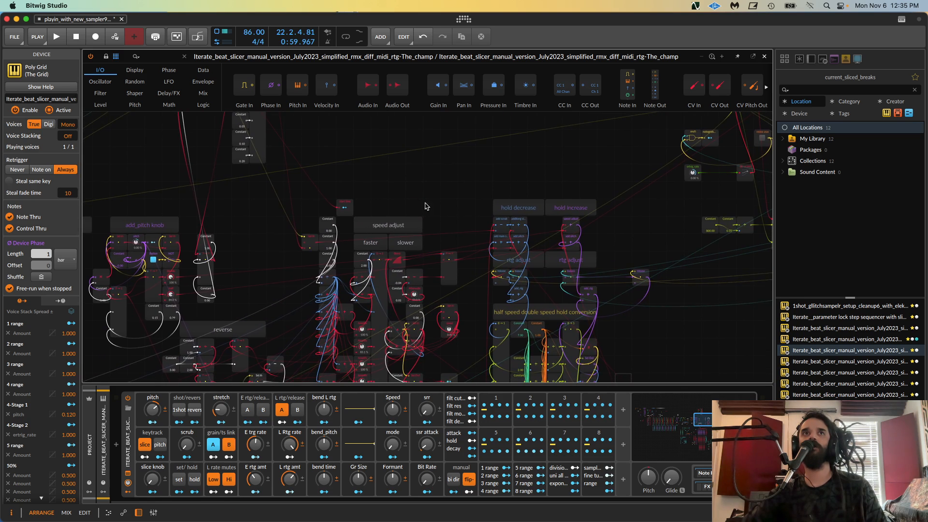
{"action": "left_click_drag", "start_coordinate": [428, 204], "coordinate": [649, 143]}
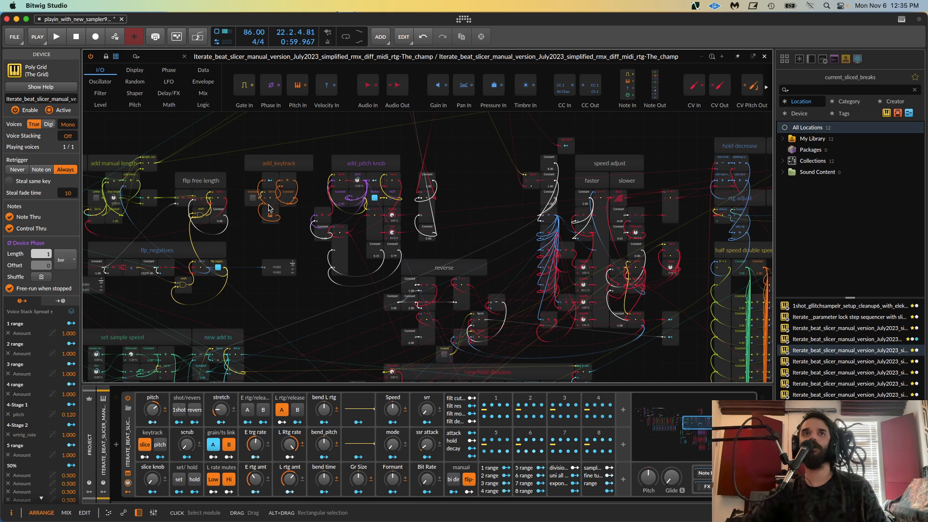
{"action": "left_click_drag", "start_coordinate": [489, 238], "coordinate": [327, 264]}
{"action": "left_click_drag", "start_coordinate": [251, 265], "coordinate": [154, 292]}
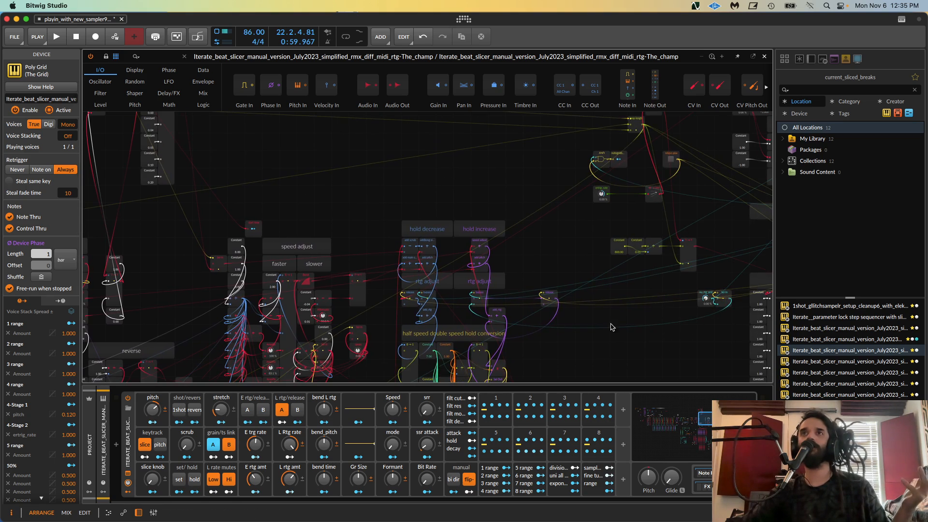
{"action": "left_click_drag", "start_coordinate": [610, 324], "coordinate": [399, 279]}
{"action": "left_click_drag", "start_coordinate": [461, 297], "coordinate": [199, 220]}
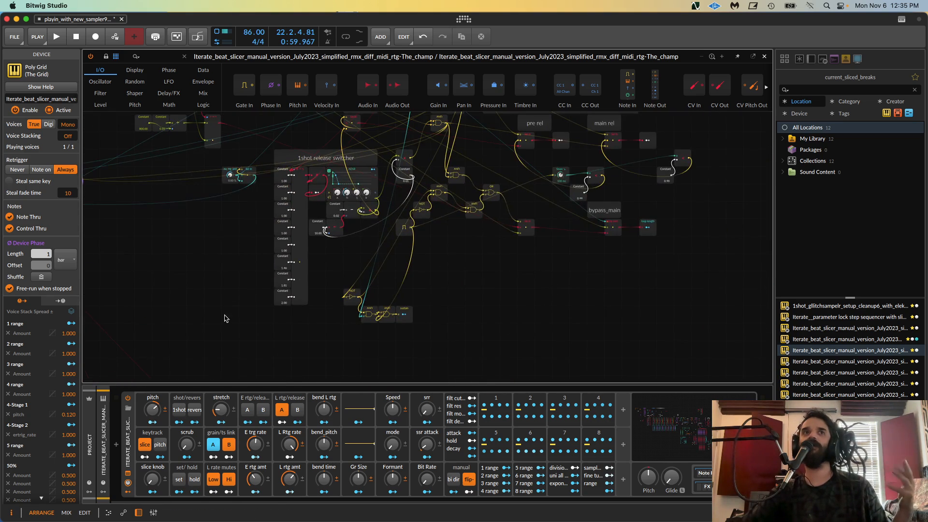
{"action": "left_click_drag", "start_coordinate": [130, 338], "coordinate": [431, 259]}
{"action": "left_click_drag", "start_coordinate": [332, 321], "coordinate": [640, 230]}
{"action": "left_click_drag", "start_coordinate": [399, 277], "coordinate": [479, 153]}
{"action": "left_click_drag", "start_coordinate": [215, 221], "coordinate": [369, 276]}
{"action": "left_click_drag", "start_coordinate": [283, 310], "coordinate": [554, 411]}
{"action": "left_click_drag", "start_coordinate": [298, 310], "coordinate": [252, 392]}
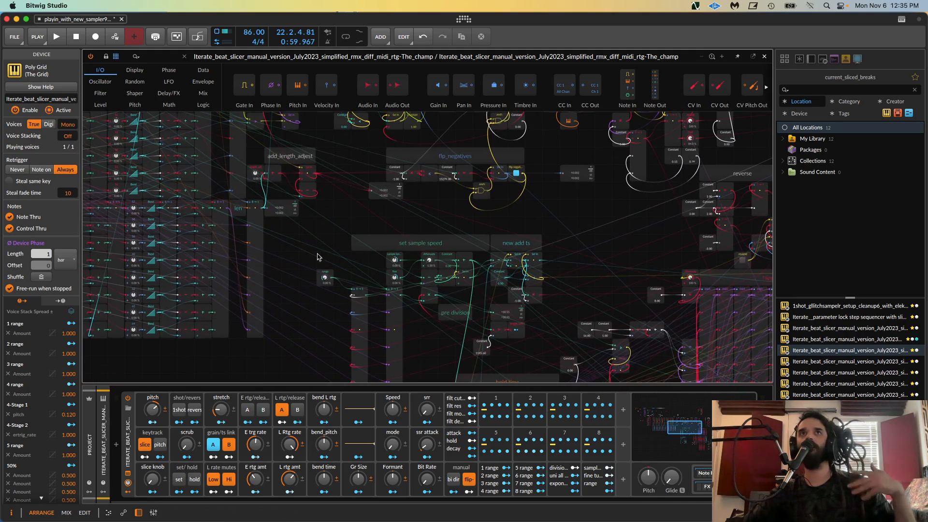
{"action": "left_click_drag", "start_coordinate": [354, 230], "coordinate": [341, 314]}
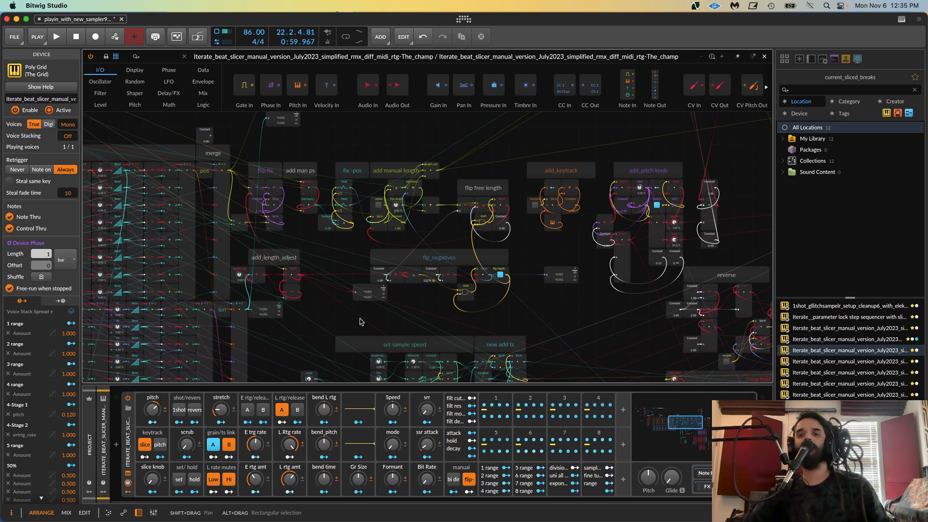
{"action": "left_click", "coordinate": [765, 58]}
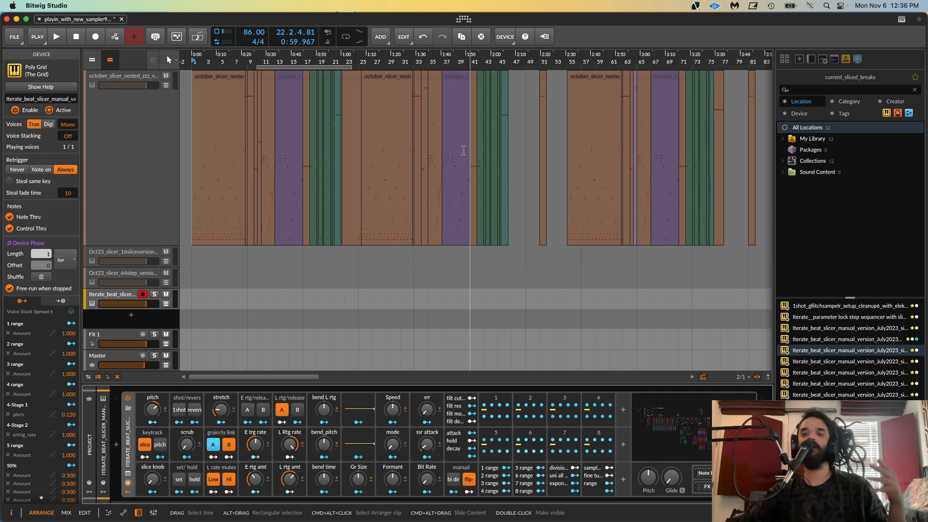
{"action": "left_click", "coordinate": [463, 154]}
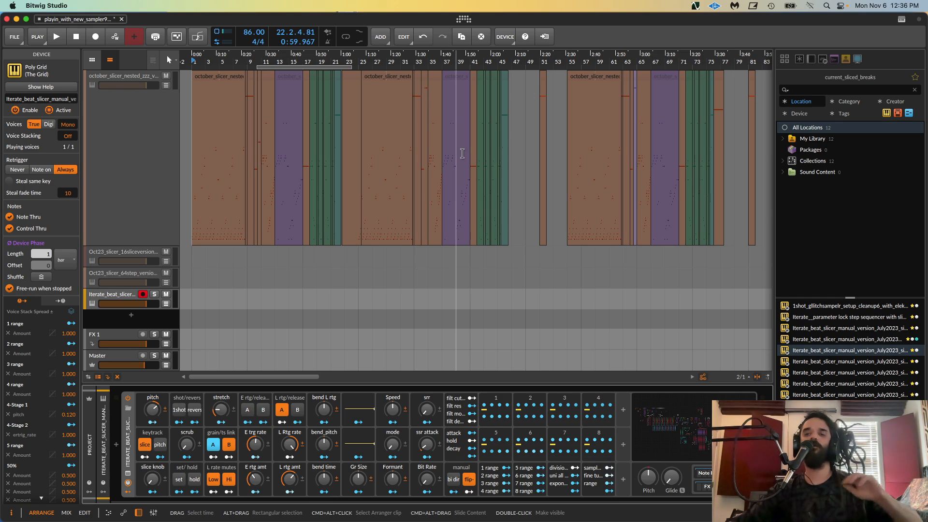